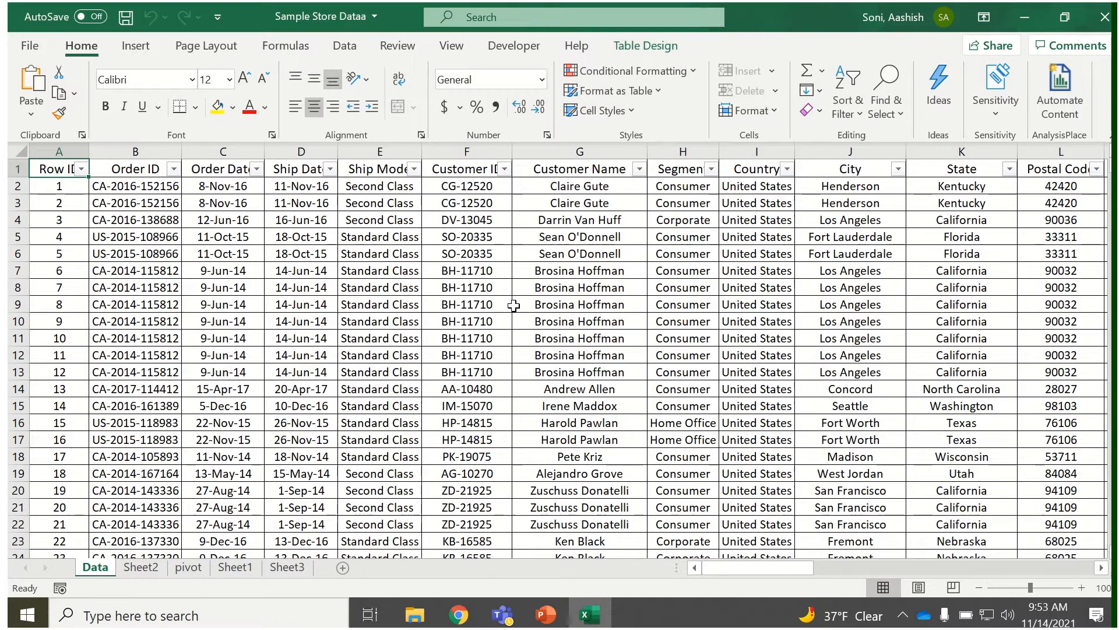
- Insert a PivotTable on the existing Sheet3 at cell A1, using "source" as its table range
{"action": "left_click", "coordinate": [295, 567]}
{"action": "left_click", "coordinate": [108, 568]}
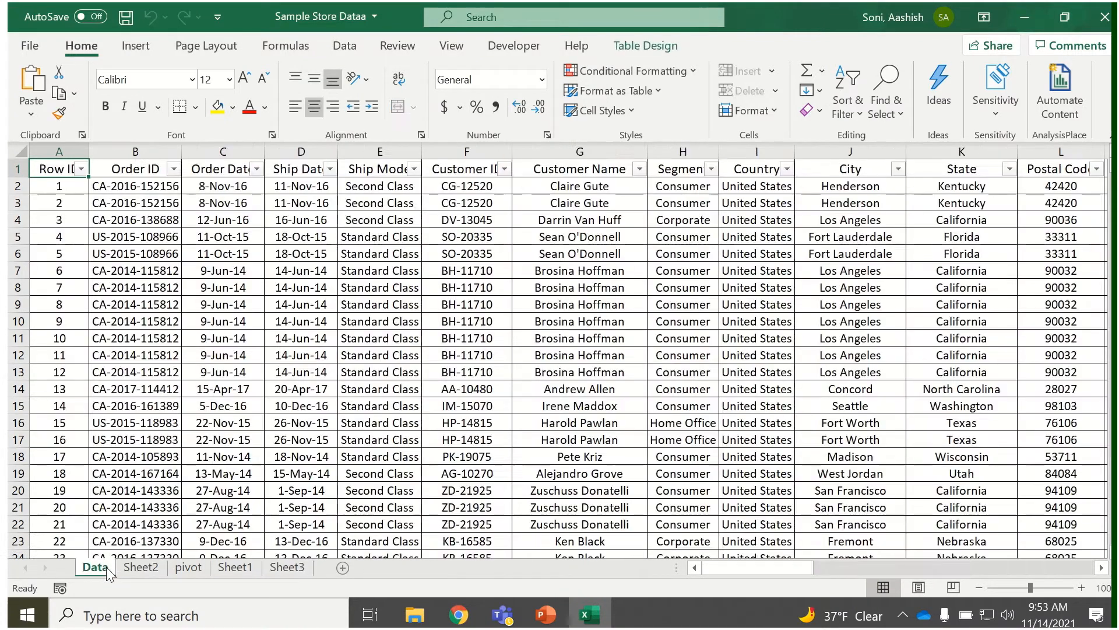
{"action": "left_click", "coordinate": [295, 567]}
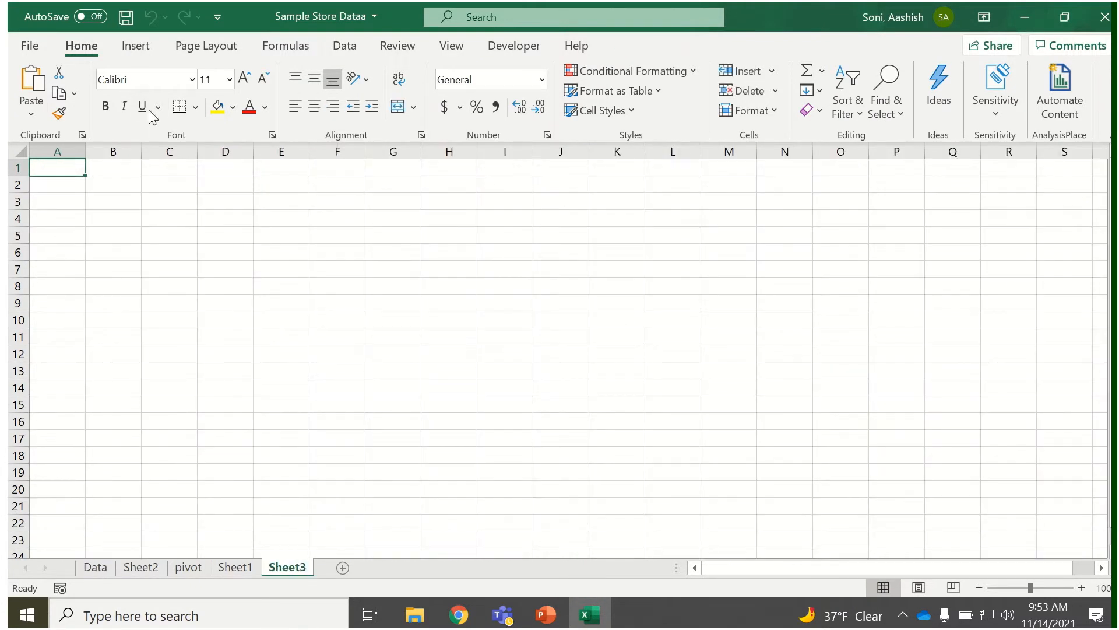
{"action": "left_click", "coordinate": [135, 47]}
{"action": "left_click", "coordinate": [49, 104]}
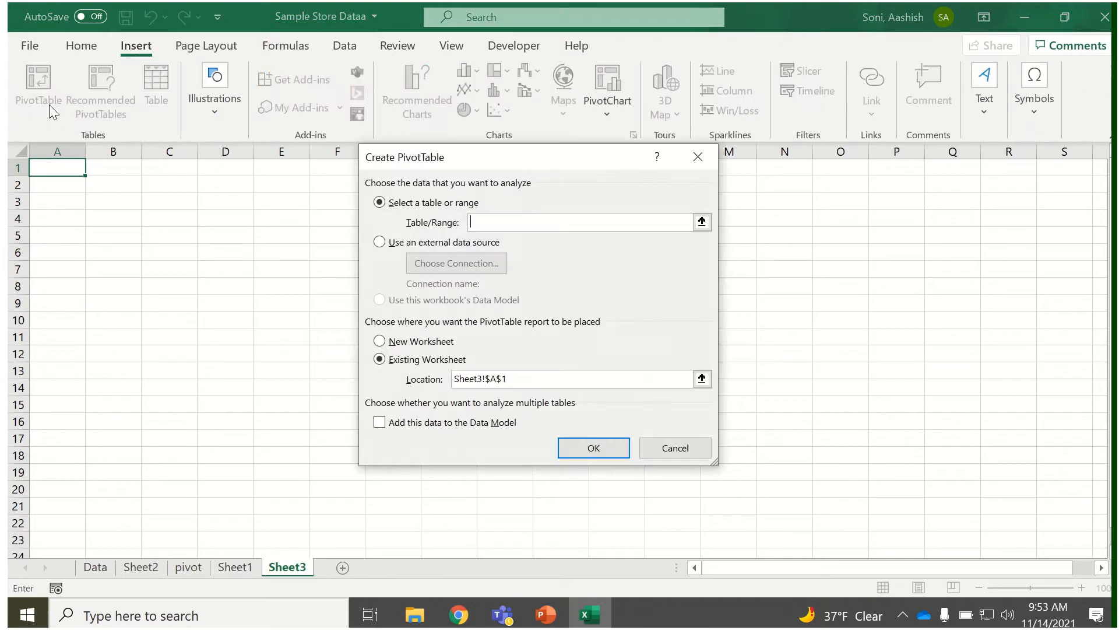
{"action": "type", "text": "source"}
{"action": "key", "text": "Return"}
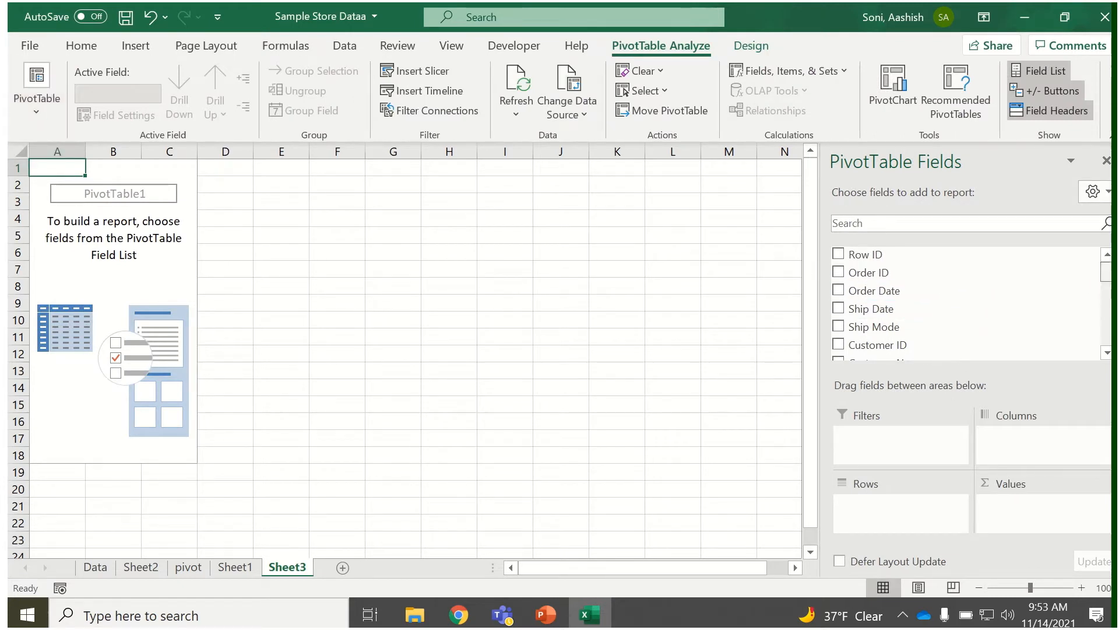
- Build the PivotTable with State in the rows and Sales in the values
{"action": "scroll", "coordinate": [961, 304], "scroll_direction": "down", "scroll_amount": 3}
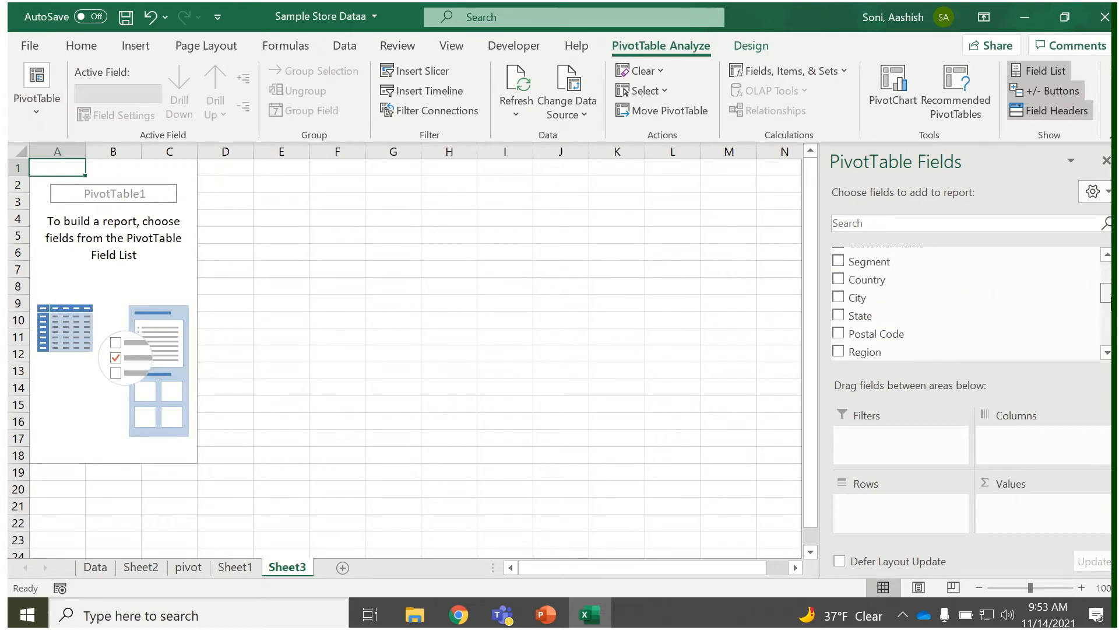
{"action": "left_click_drag", "start_coordinate": [929, 313], "coordinate": [919, 516]}
{"action": "scroll", "coordinate": [1101, 297], "scroll_direction": "down", "scroll_amount": 1}
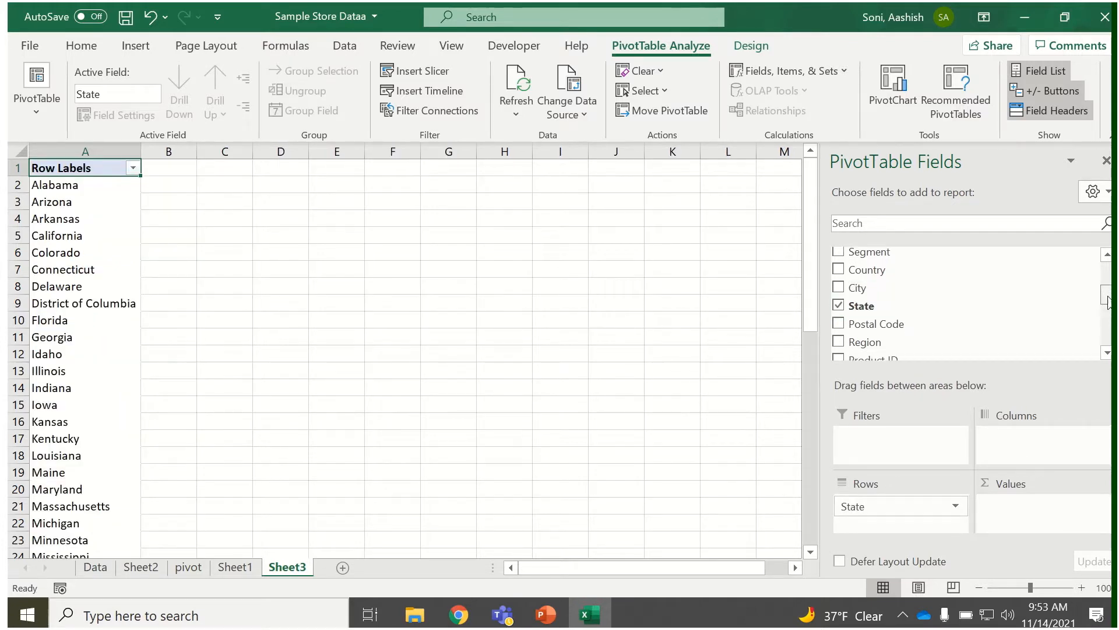
{"action": "left_click_drag", "start_coordinate": [1109, 300], "coordinate": [1107, 339]}
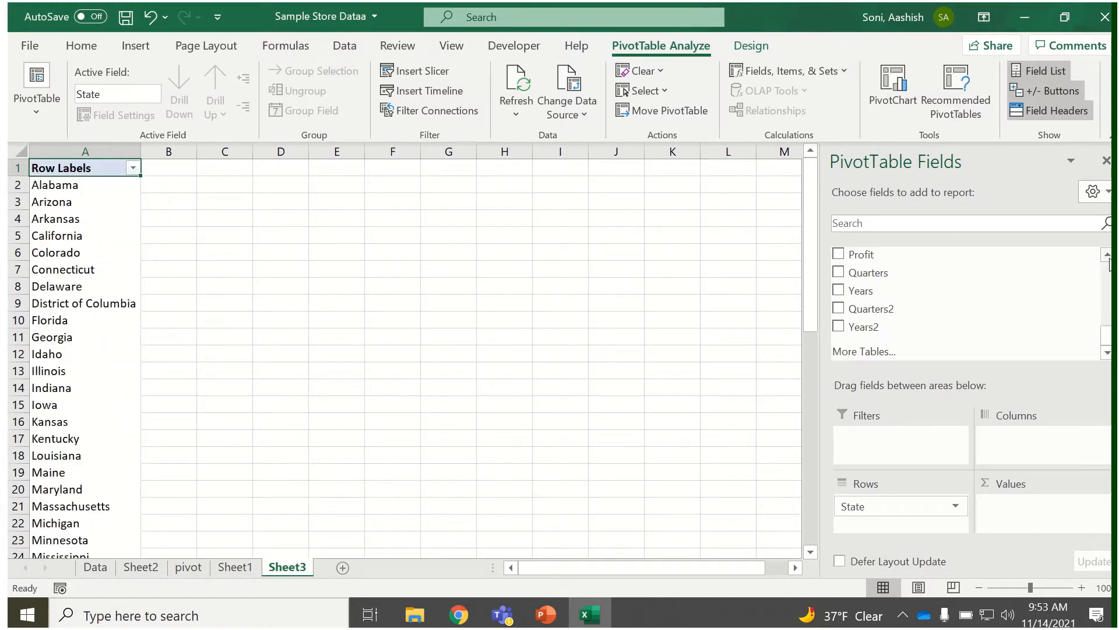
{"action": "scroll", "coordinate": [1109, 262], "scroll_direction": "up", "scroll_amount": 3}
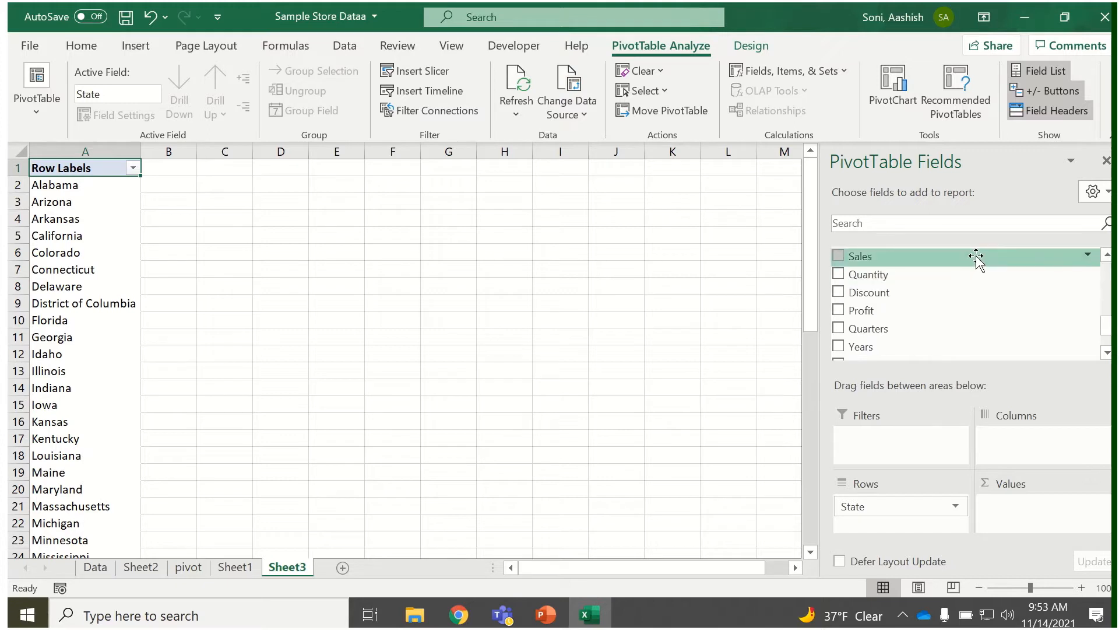
{"action": "left_click_drag", "start_coordinate": [977, 256], "coordinate": [1066, 513]}
- Format the PivotTable's Sum of Sales values as Currency with the $ symbol and 0 decimal places
{"action": "left_click", "coordinate": [195, 201]}
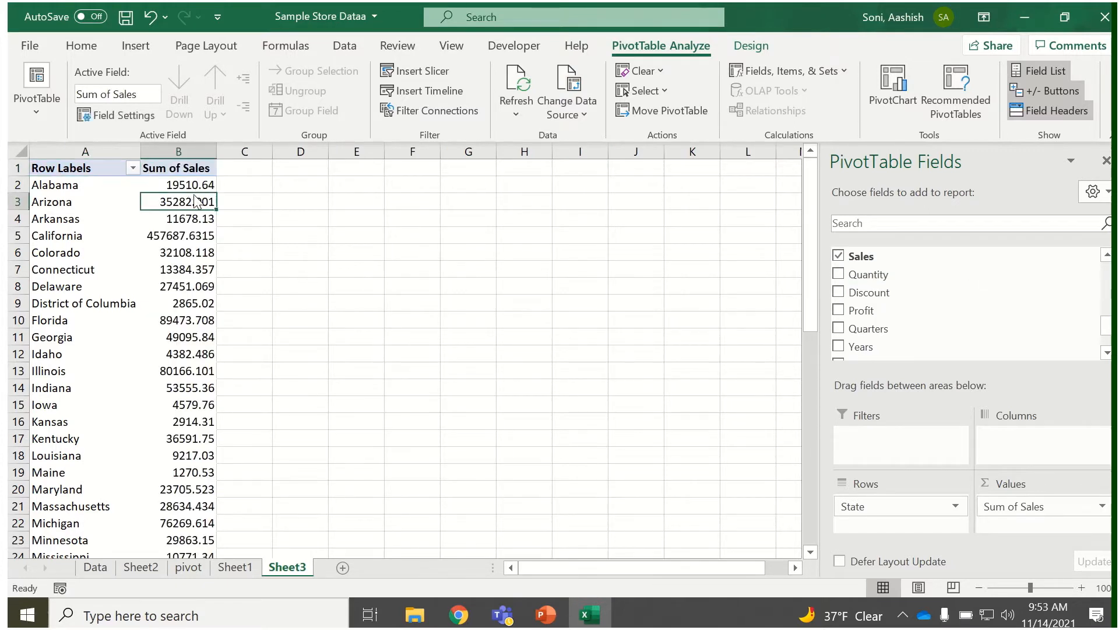
{"action": "right_click", "coordinate": [193, 201]}
{"action": "left_click", "coordinate": [233, 261]}
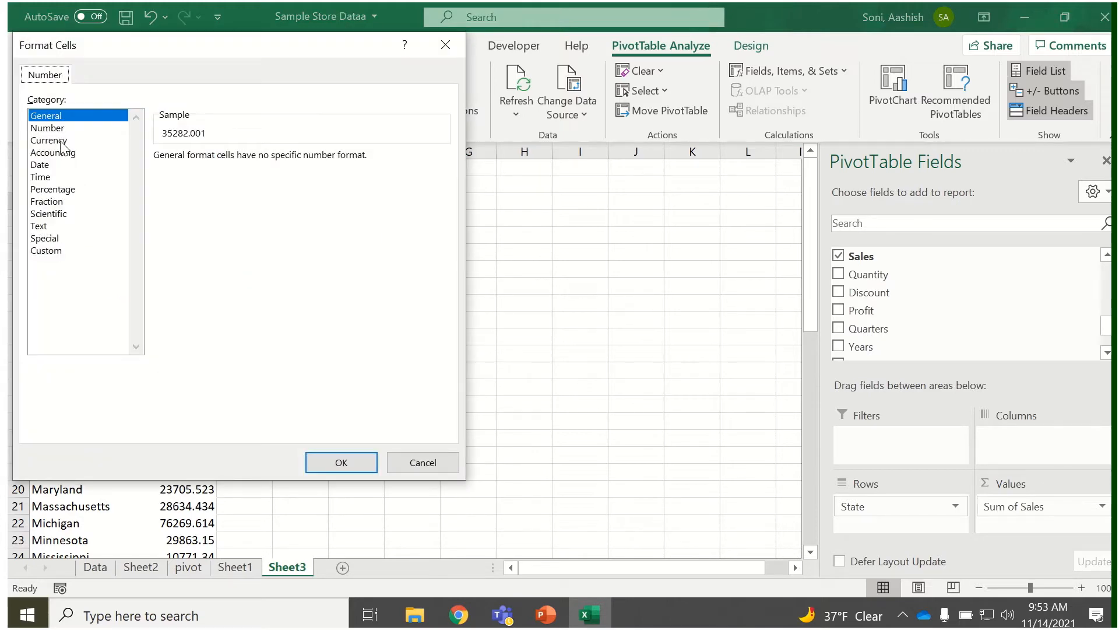
{"action": "left_click", "coordinate": [61, 142]}
{"action": "left_click", "coordinate": [271, 161]}
{"action": "left_click", "coordinate": [271, 161]}
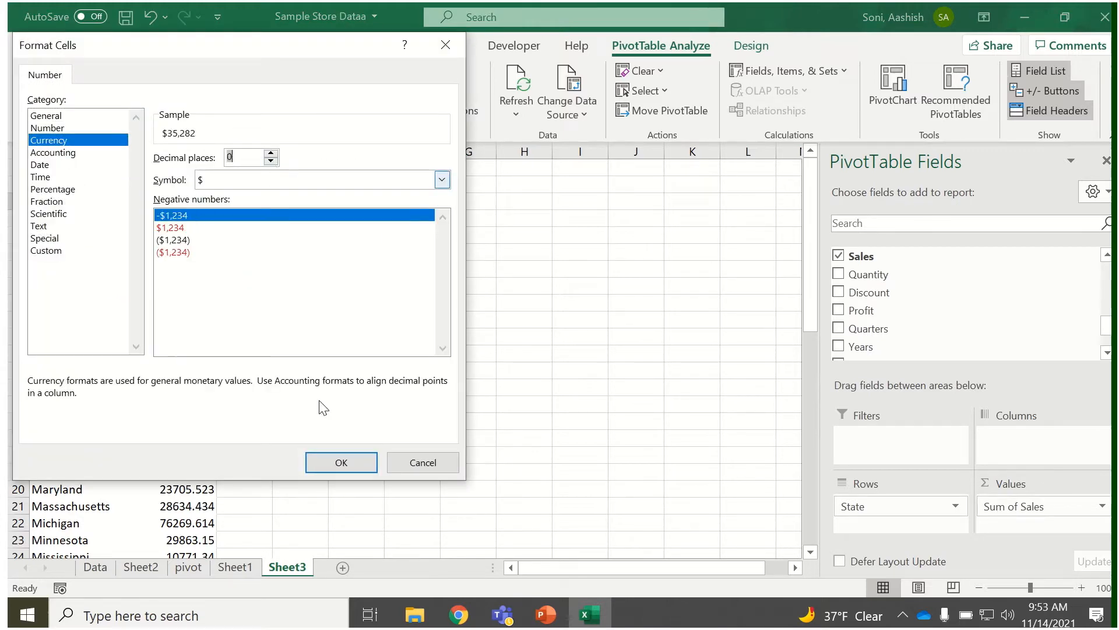
{"action": "left_click", "coordinate": [339, 460]}
- Change the State PivotTable's report layout to Tabular Form
{"action": "left_click", "coordinate": [116, 256]}
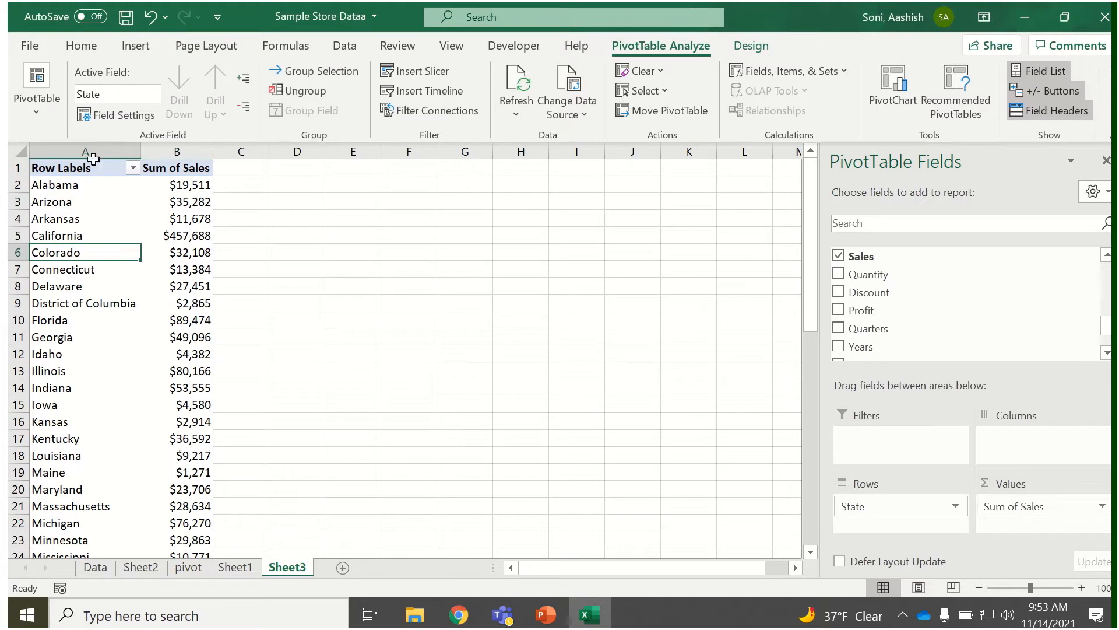
{"action": "left_click", "coordinate": [91, 168]}
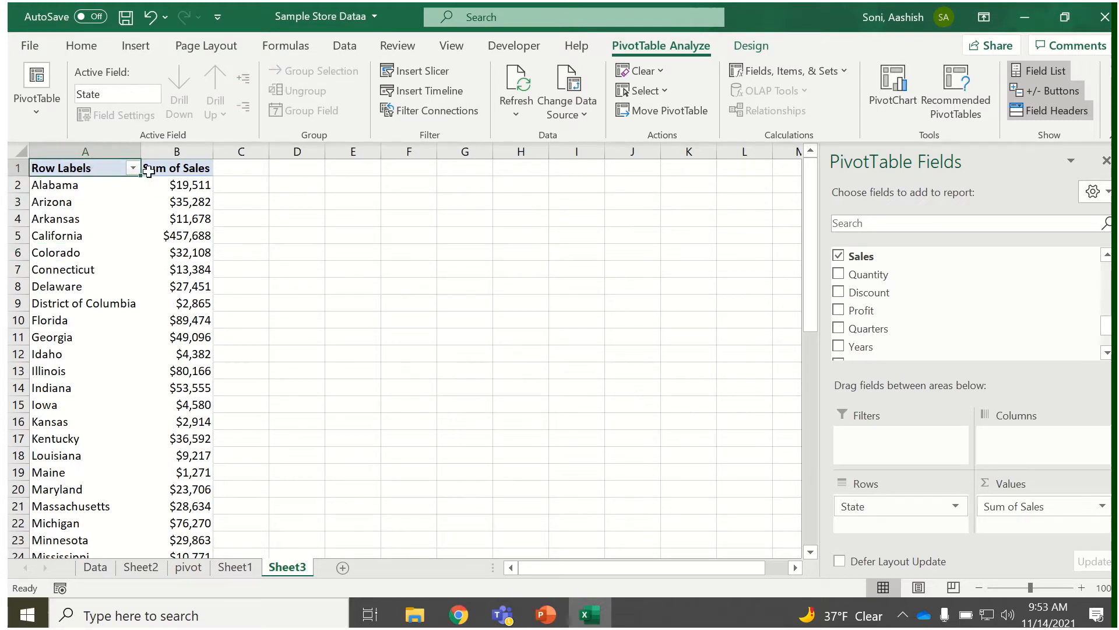
{"action": "left_click", "coordinate": [767, 41]}
{"action": "left_click", "coordinate": [129, 105]}
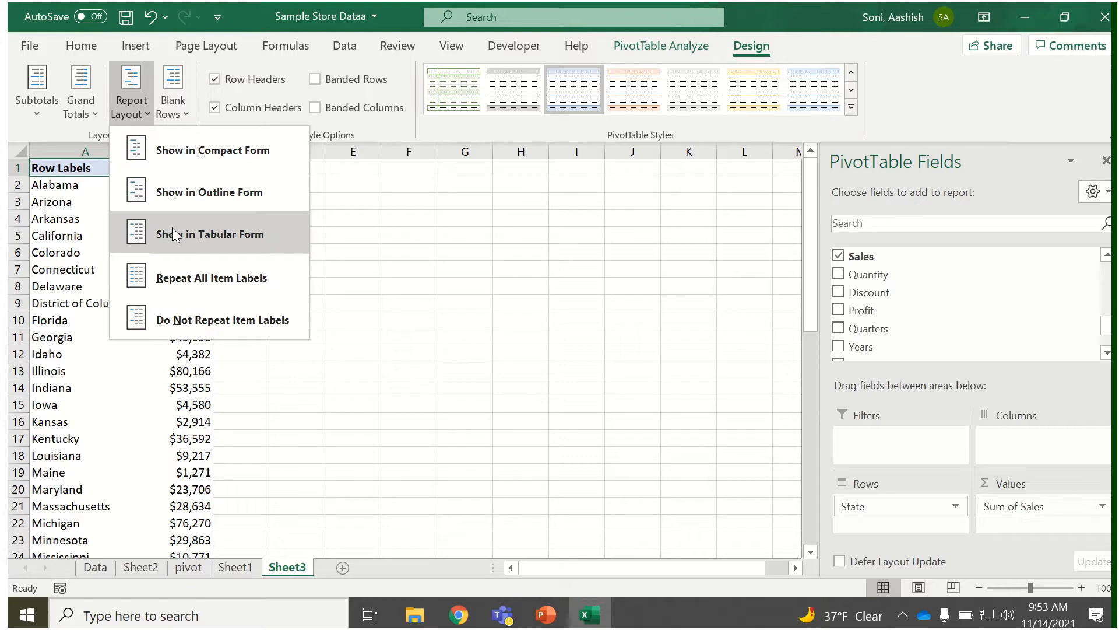
{"action": "left_click", "coordinate": [199, 225]}
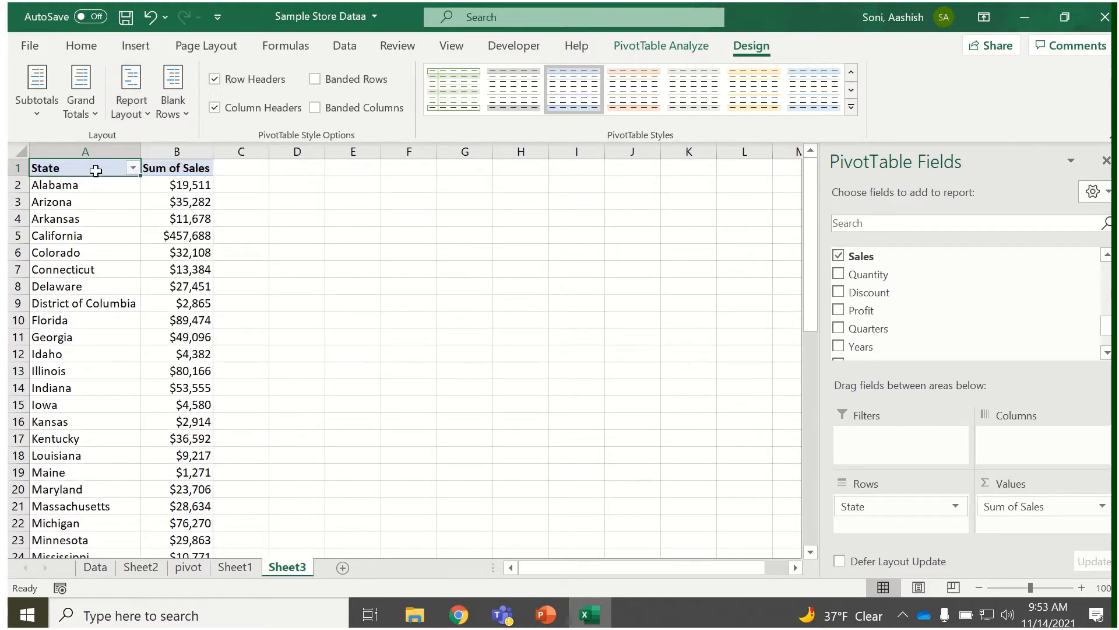
- Rename the Sum of Sales value field as "Sales " with a trailing space
{"action": "double_click", "coordinate": [180, 170]}
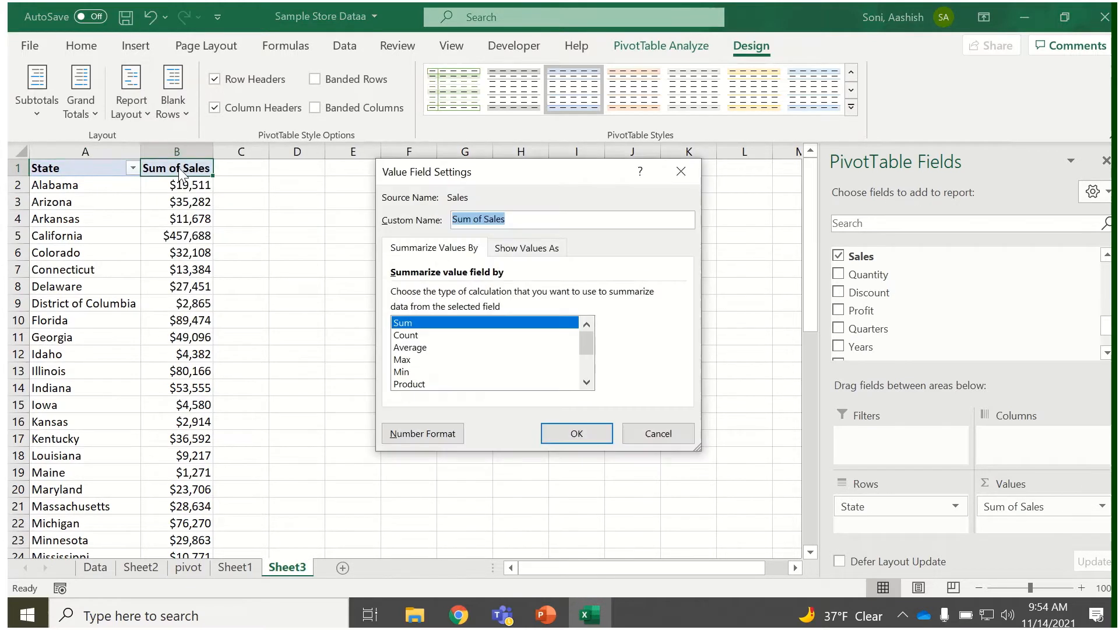
{"action": "type", "text": "D"}
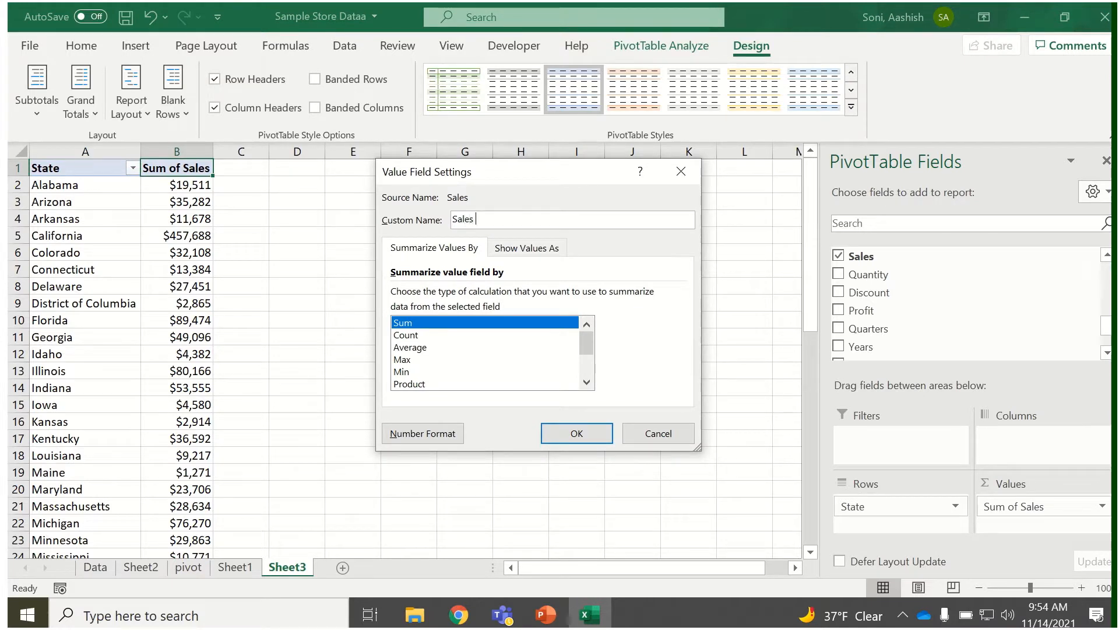
{"action": "key", "text": "Return"}
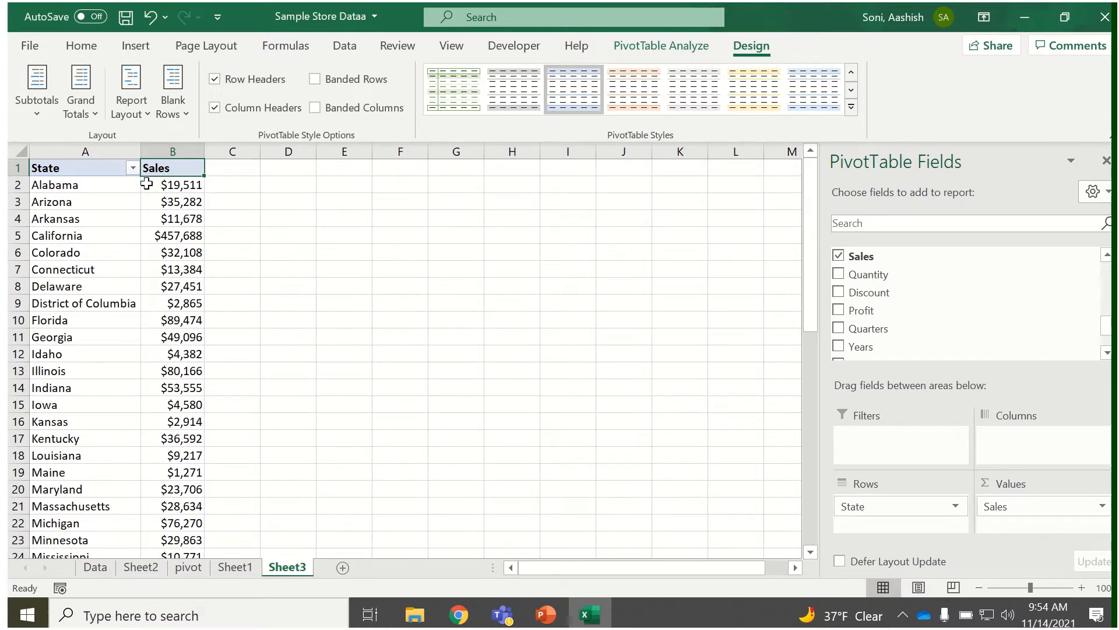
- Allow multiple filters per field in the State PivotTable's options
{"action": "left_click", "coordinate": [90, 154]}
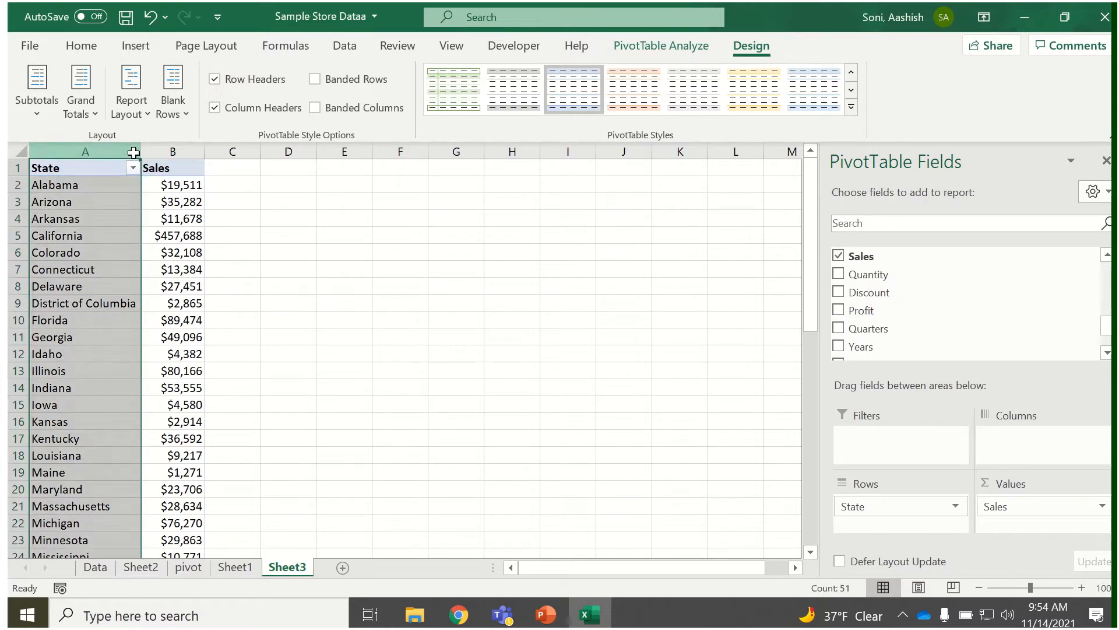
{"action": "left_click", "coordinate": [97, 169]}
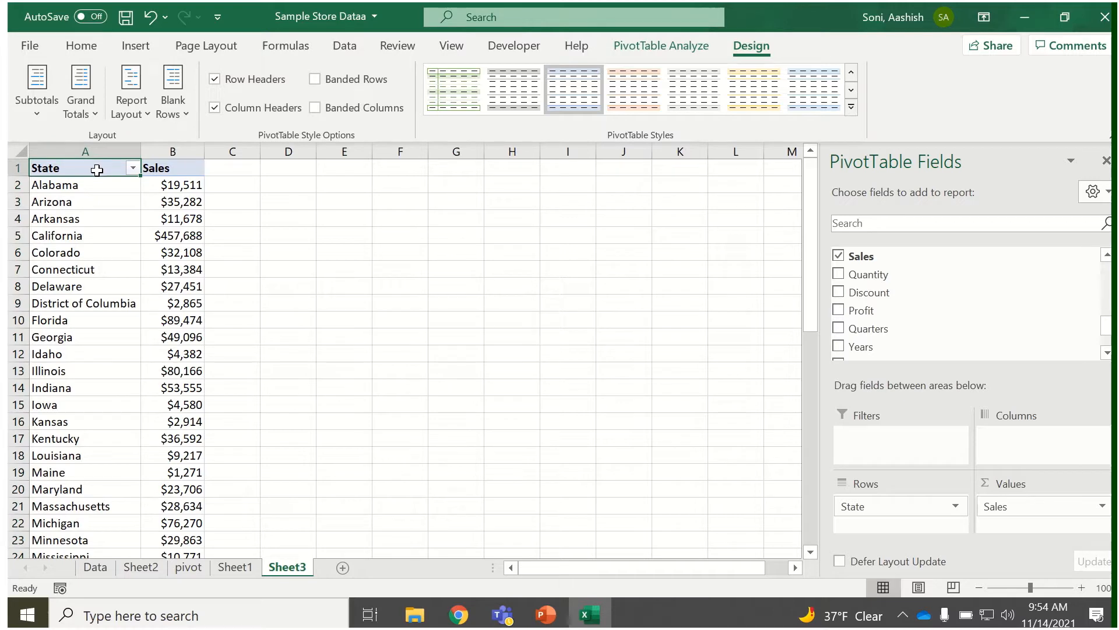
{"action": "right_click", "coordinate": [96, 170]}
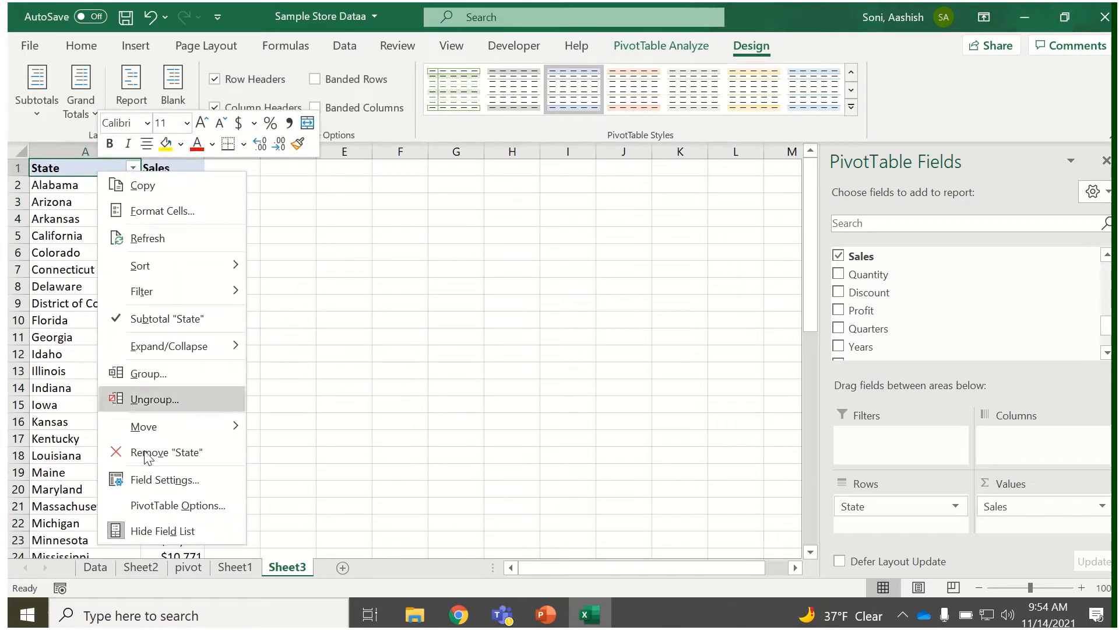
{"action": "left_click", "coordinate": [153, 506]}
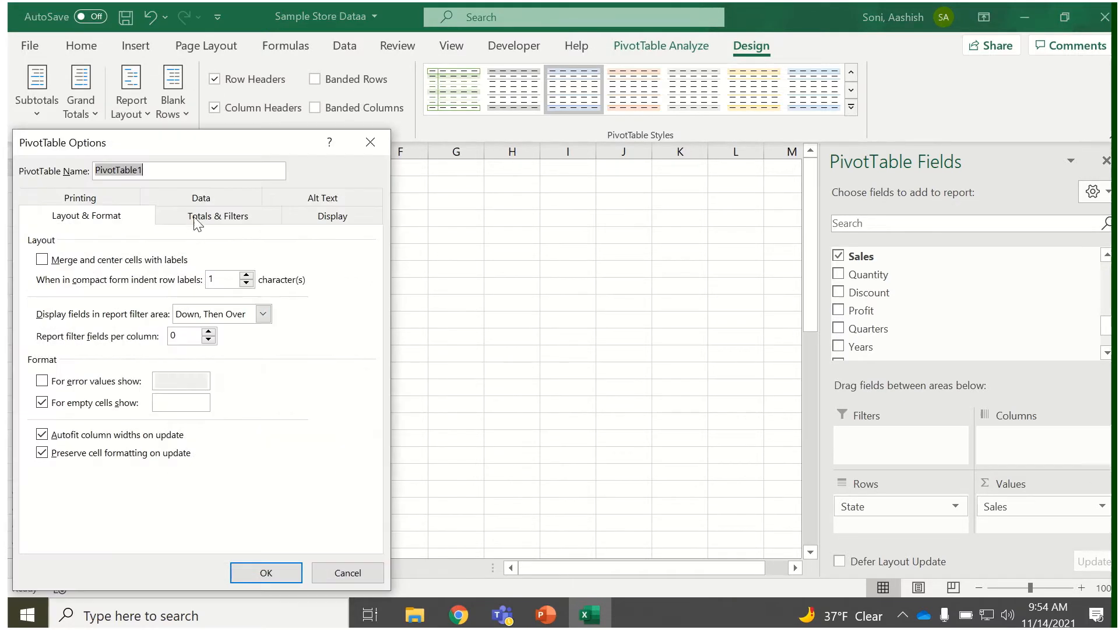
{"action": "left_click", "coordinate": [196, 220]}
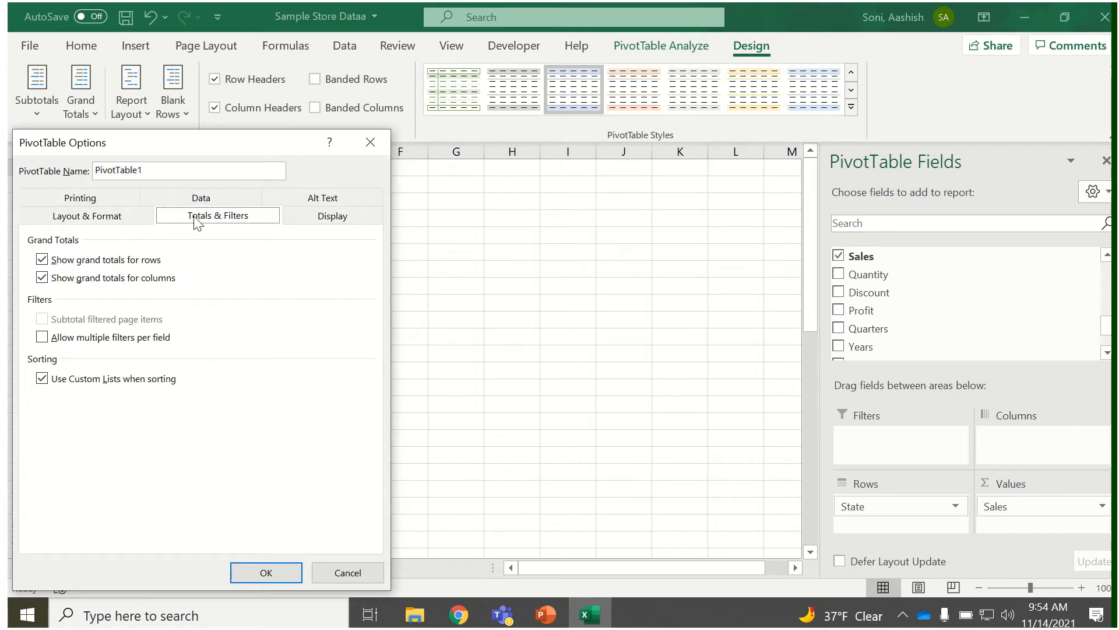
{"action": "left_click", "coordinate": [41, 338]}
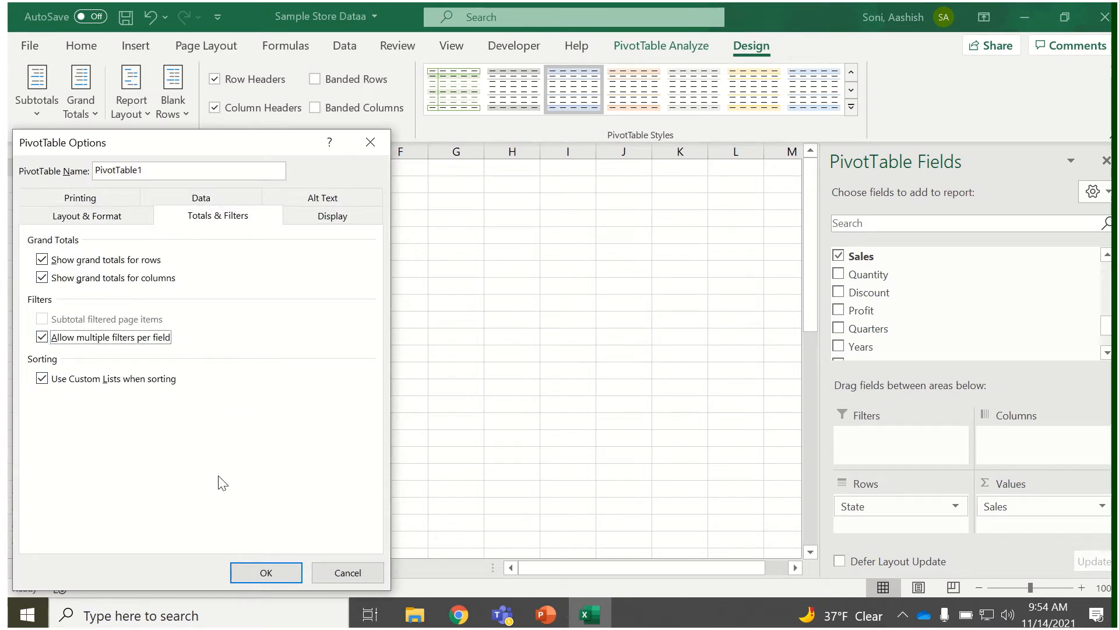
{"action": "left_click", "coordinate": [268, 572]}
{"action": "left_click", "coordinate": [121, 354]}
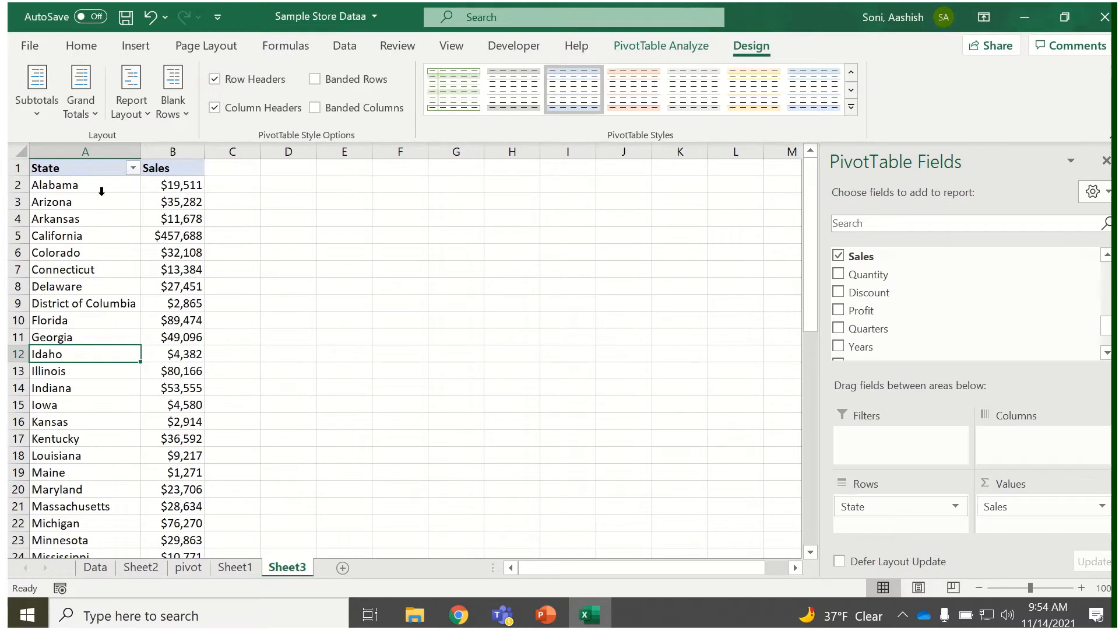
- Copy the State PivotTable in columns A:B to column E and replace State with Sub-Category in the copy's rows
{"action": "left_click_drag", "start_coordinate": [93, 151], "coordinate": [166, 148]}
{"action": "key", "text": "ctrl+c"}
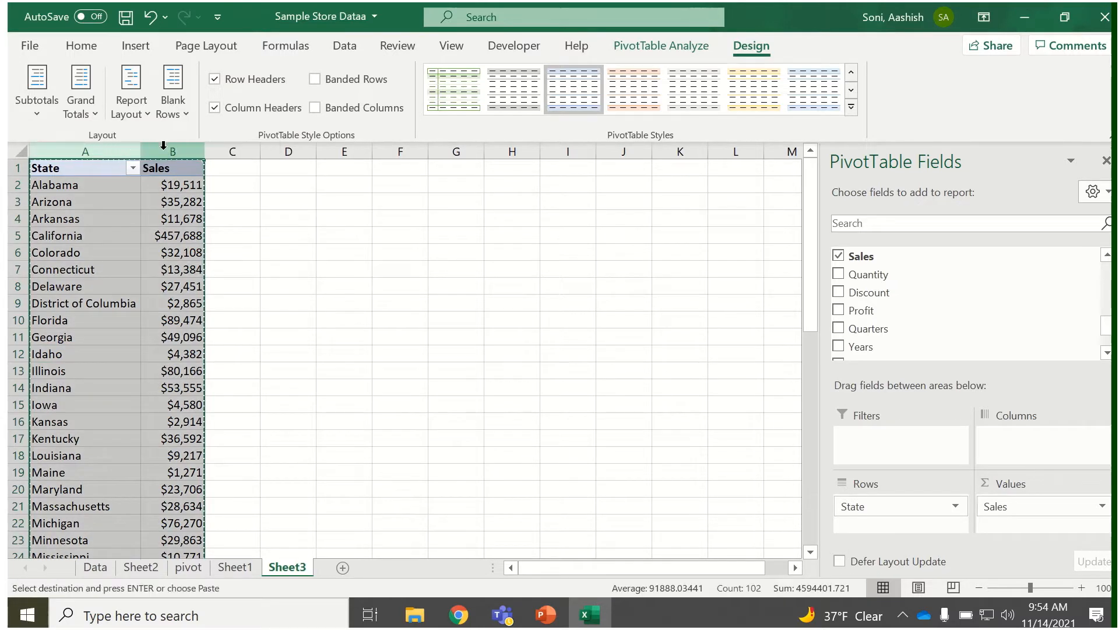
{"action": "left_click", "coordinate": [350, 151]}
{"action": "key", "text": "ctrl+v"}
{"action": "left_click", "coordinate": [363, 222]}
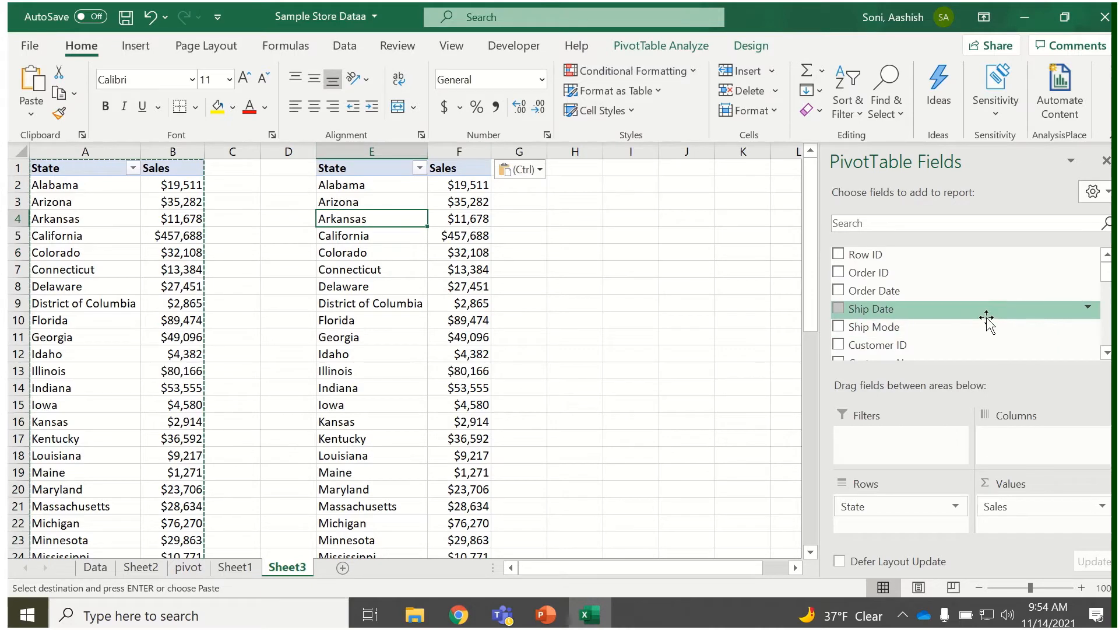
{"action": "left_click_drag", "start_coordinate": [1106, 280], "coordinate": [1106, 320]}
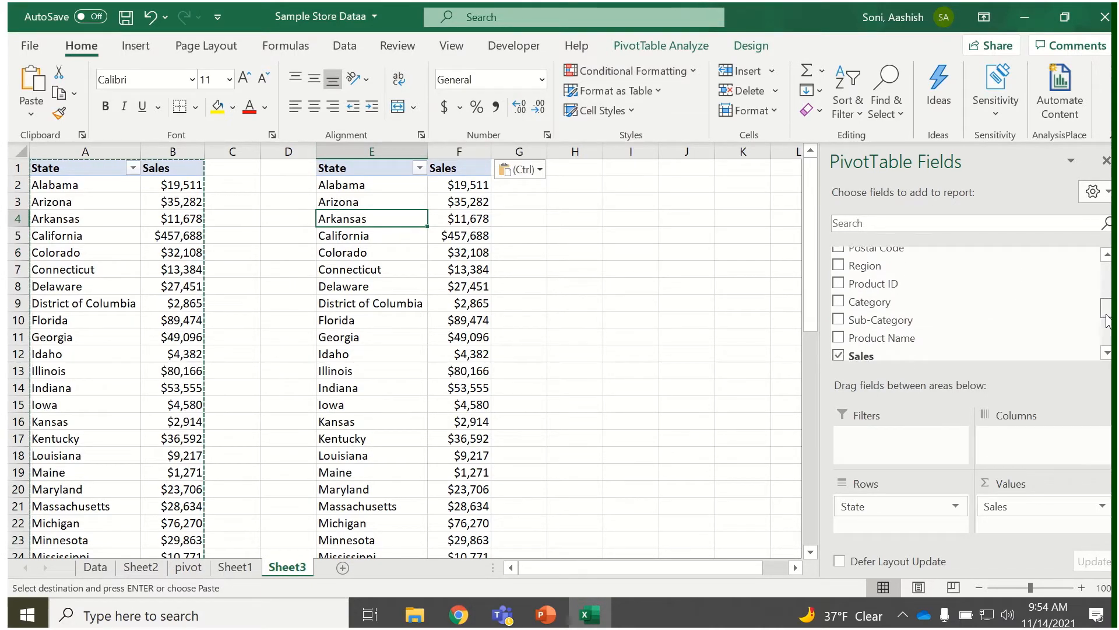
{"action": "left_click_drag", "start_coordinate": [949, 325], "coordinate": [704, 407]}
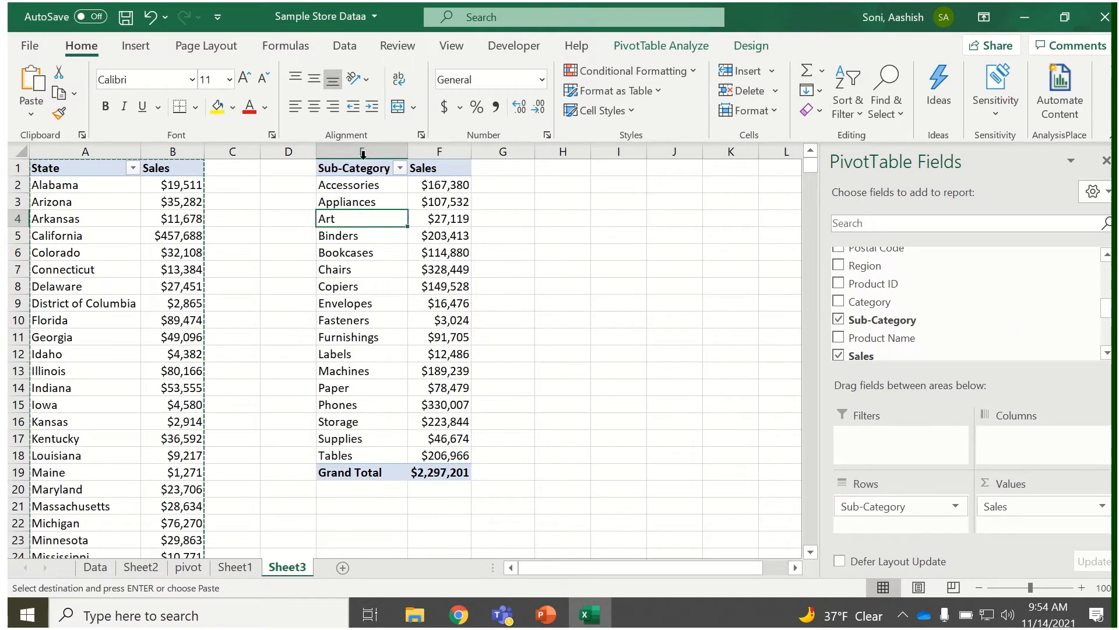
- Copy the Sub-Category PivotTable to cell H1 and replace Sub-Category with Ship Mode in the copy's rows
{"action": "left_click_drag", "start_coordinate": [362, 158], "coordinate": [436, 150]}
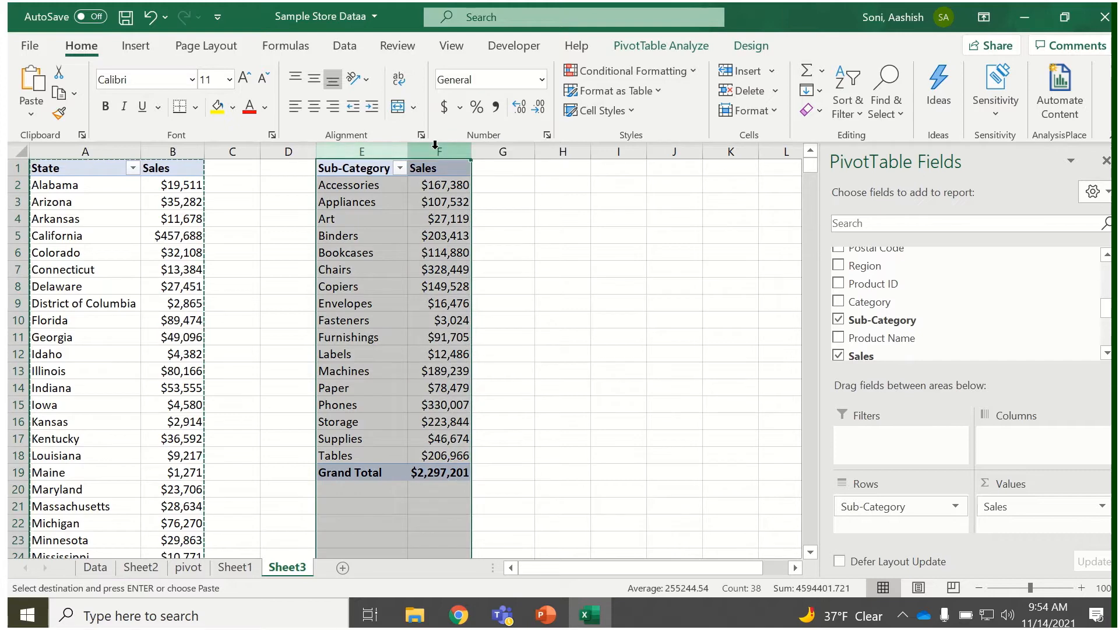
{"action": "key", "text": "ctrl+c"}
{"action": "left_click", "coordinate": [554, 173]}
{"action": "key", "text": "ctrl+v"}
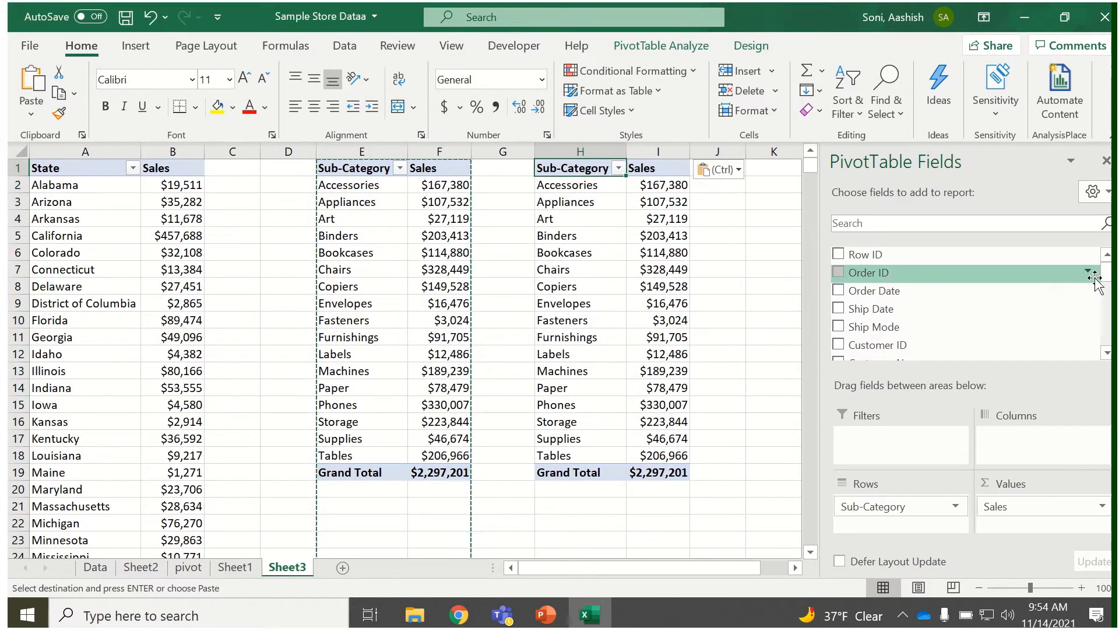
{"action": "left_click_drag", "start_coordinate": [1107, 275], "coordinate": [1108, 287]}
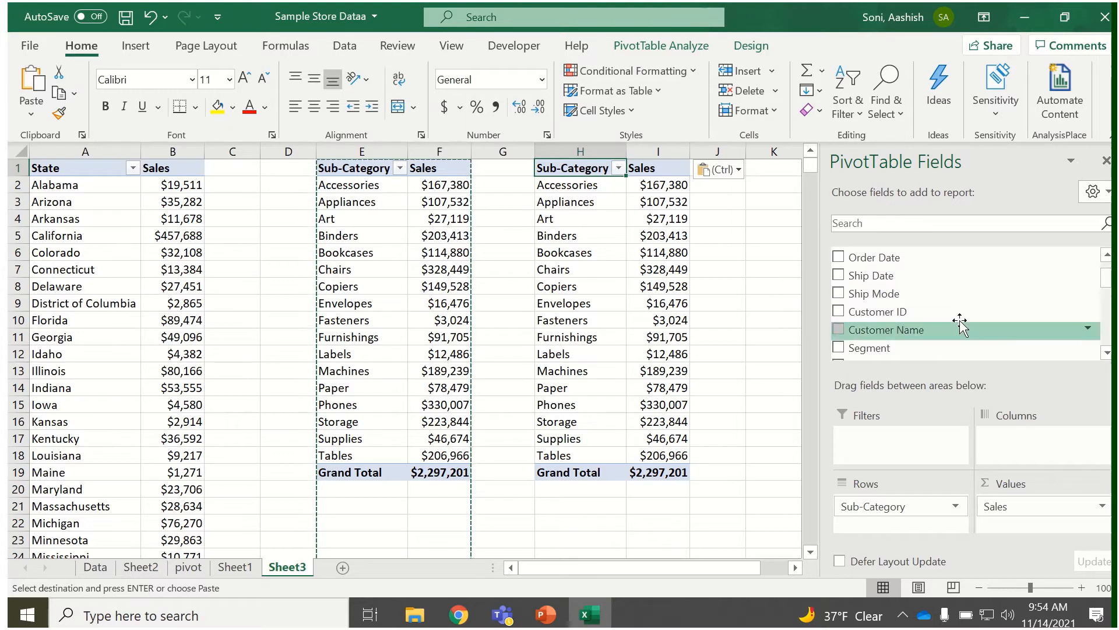
{"action": "left_click_drag", "start_coordinate": [959, 295], "coordinate": [745, 450]}
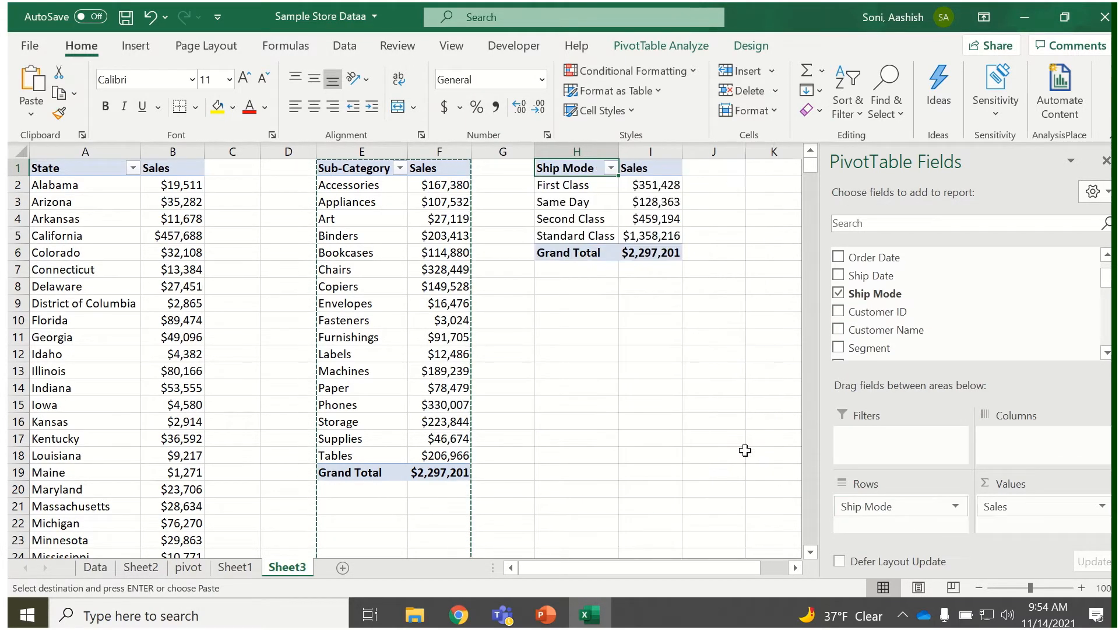
{"action": "left_click", "coordinate": [354, 268]}
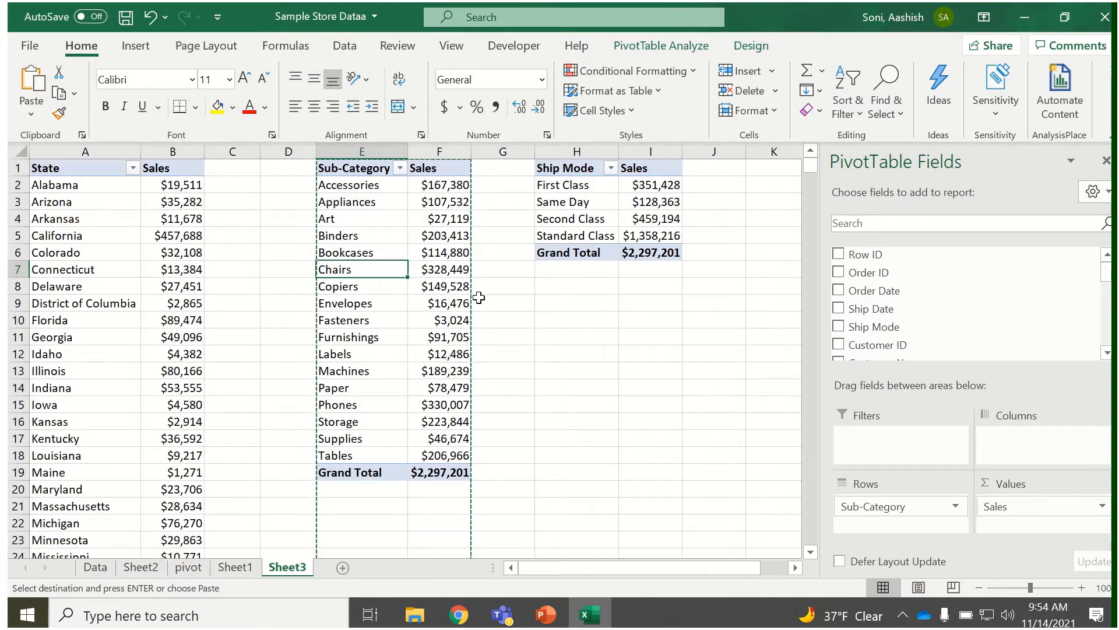
{"action": "left_click", "coordinate": [358, 207]}
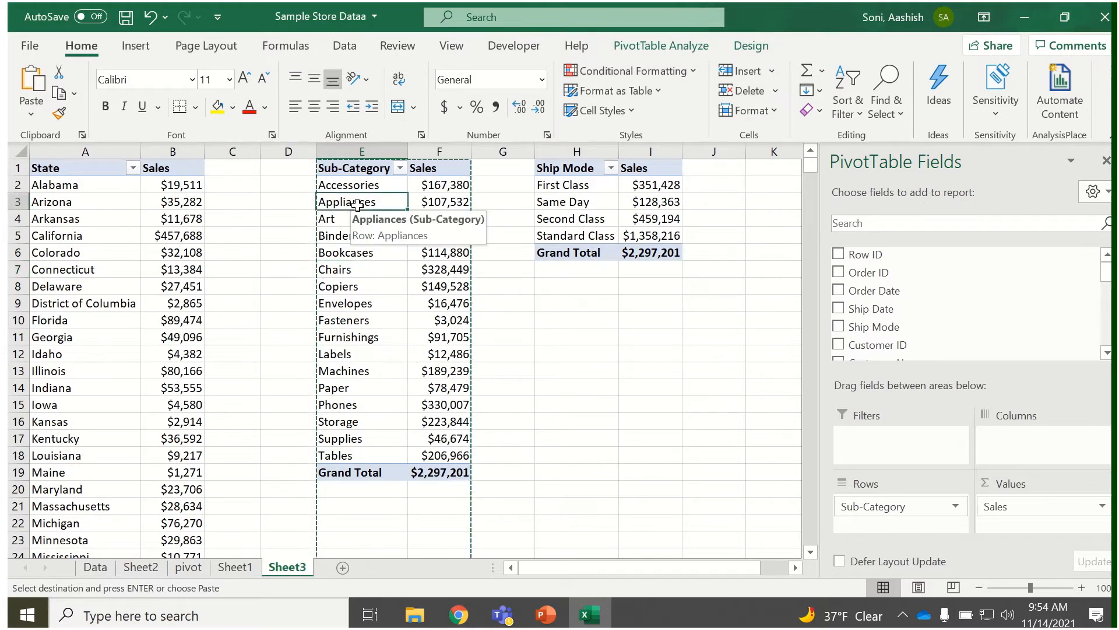
- Insert Segment, Category and Years slicers for the Sub-Category PivotTable
{"action": "left_click", "coordinate": [737, 51]}
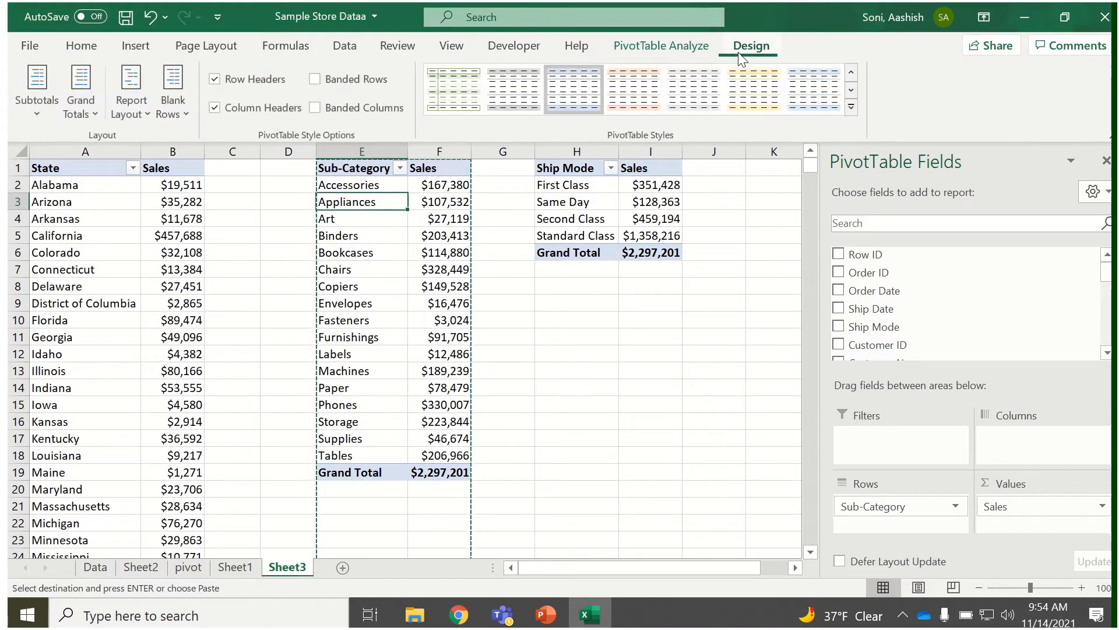
{"action": "left_click", "coordinate": [689, 46]}
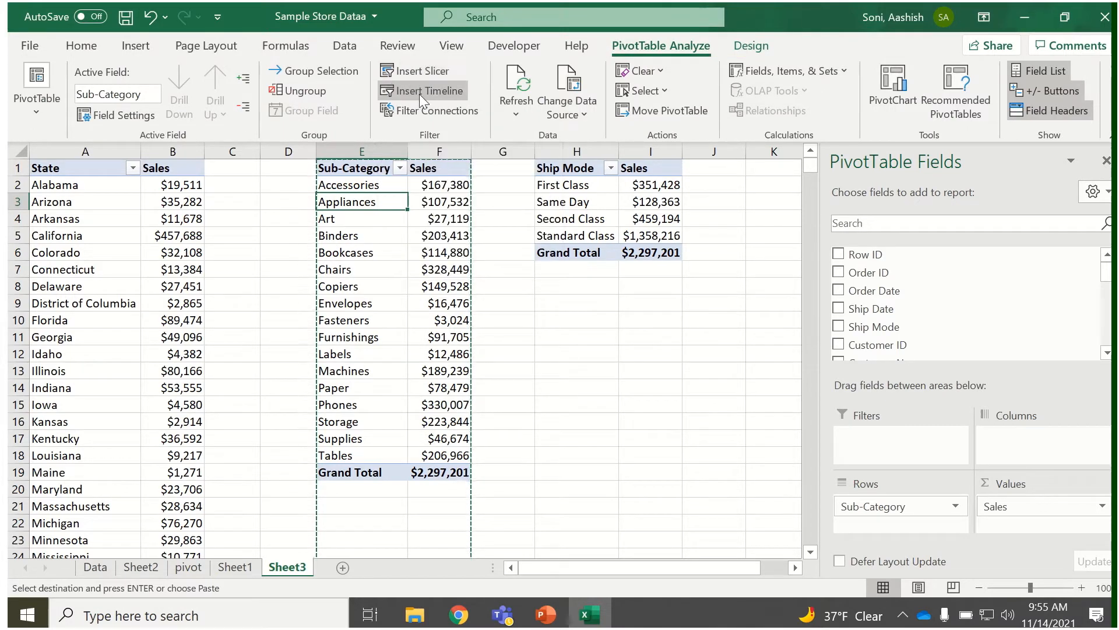
{"action": "left_click", "coordinate": [419, 72]}
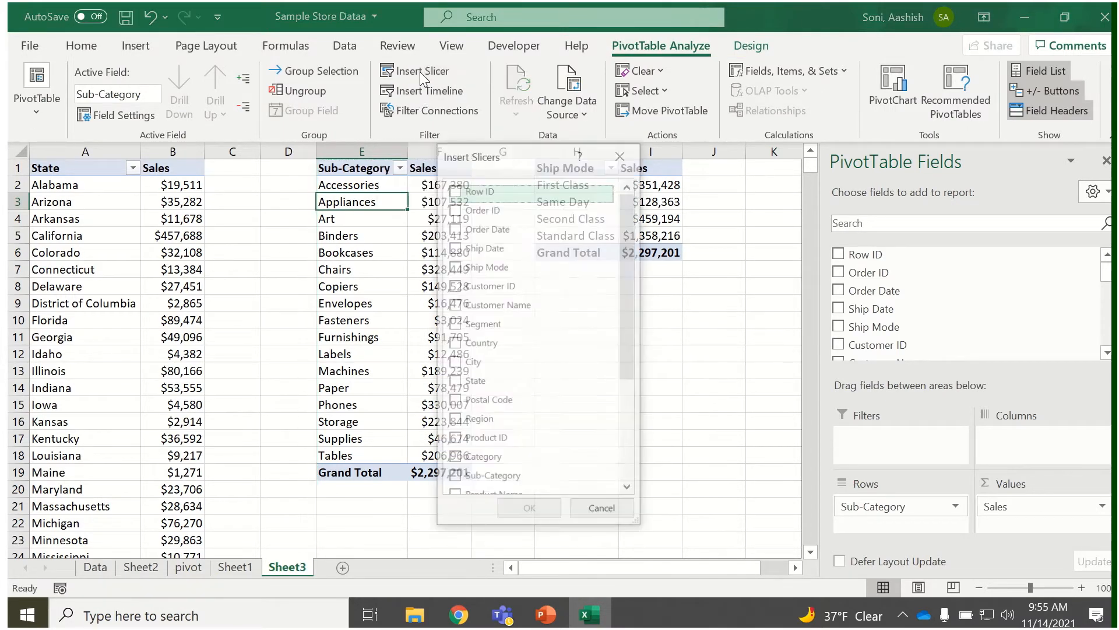
{"action": "left_click", "coordinate": [632, 403]}
{"action": "left_click", "coordinate": [455, 441]}
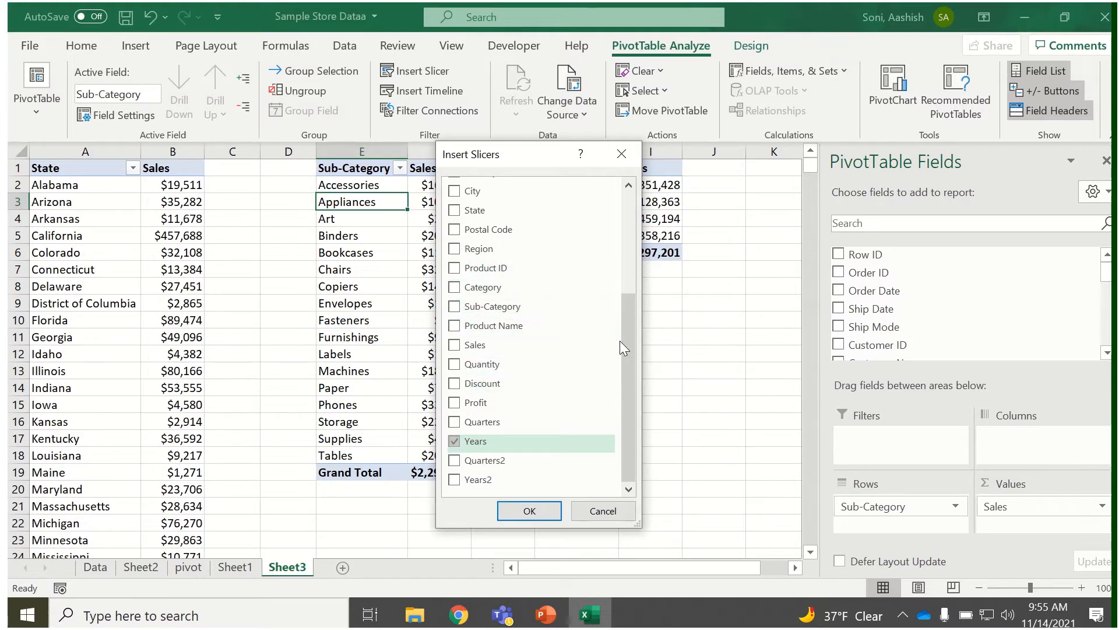
{"action": "left_click_drag", "start_coordinate": [621, 341], "coordinate": [626, 291]}
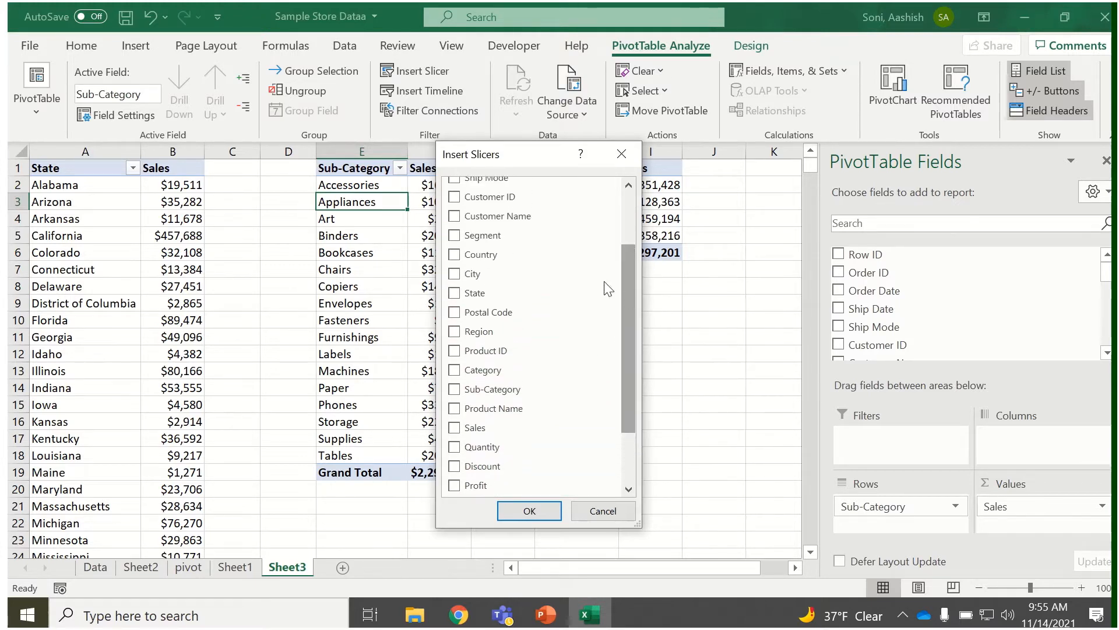
{"action": "left_click", "coordinate": [455, 234]}
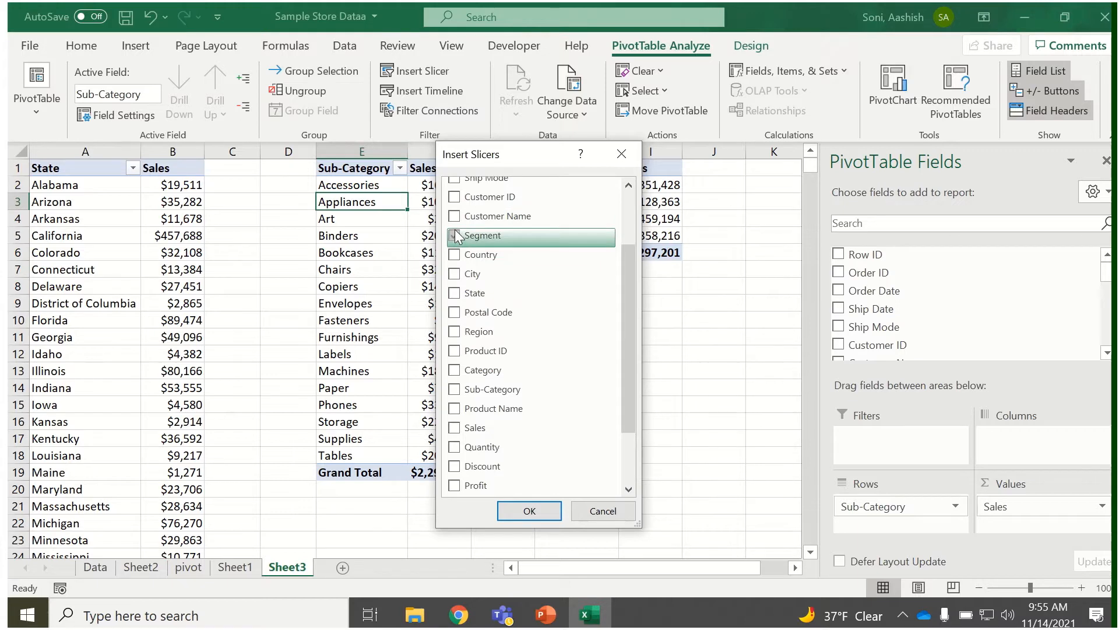
{"action": "left_click", "coordinate": [632, 453]}
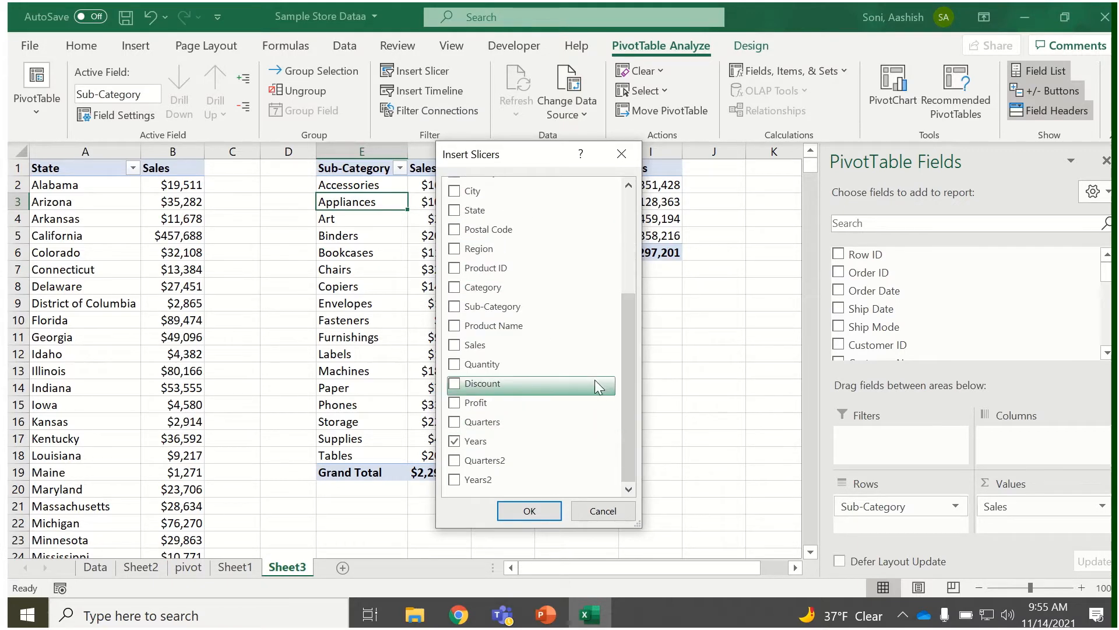
{"action": "left_click", "coordinate": [456, 288]}
{"action": "left_click", "coordinate": [531, 511]}
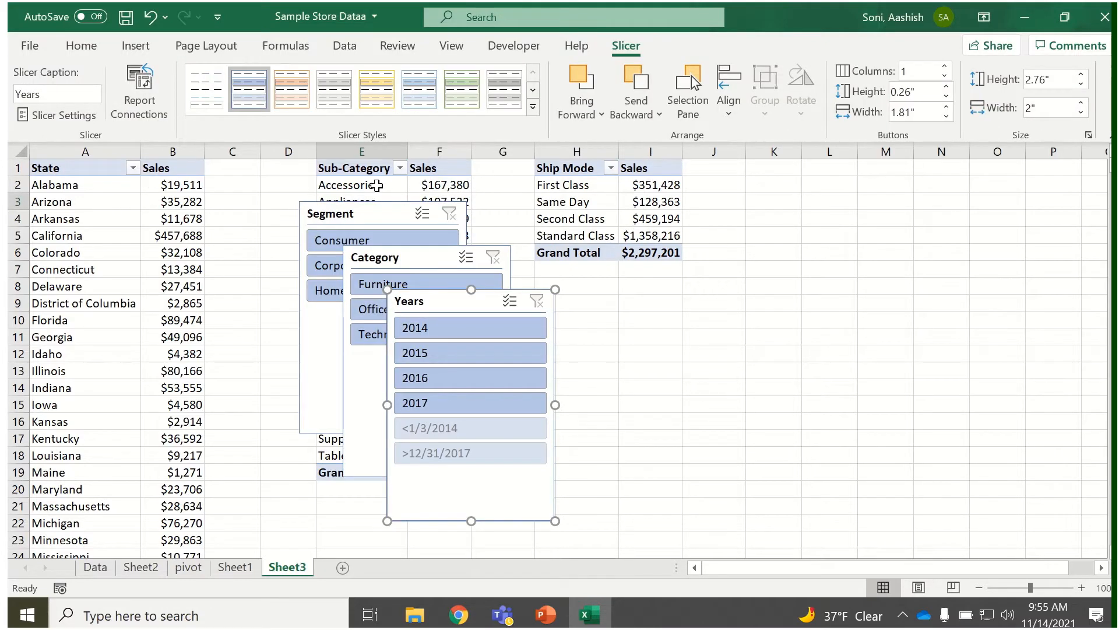
- Arrange the slicers with Years and Category side by side beyond the Ship Mode PivotTable and Segment below that PivotTable
{"action": "left_click_drag", "start_coordinate": [427, 301], "coordinate": [735, 206]}
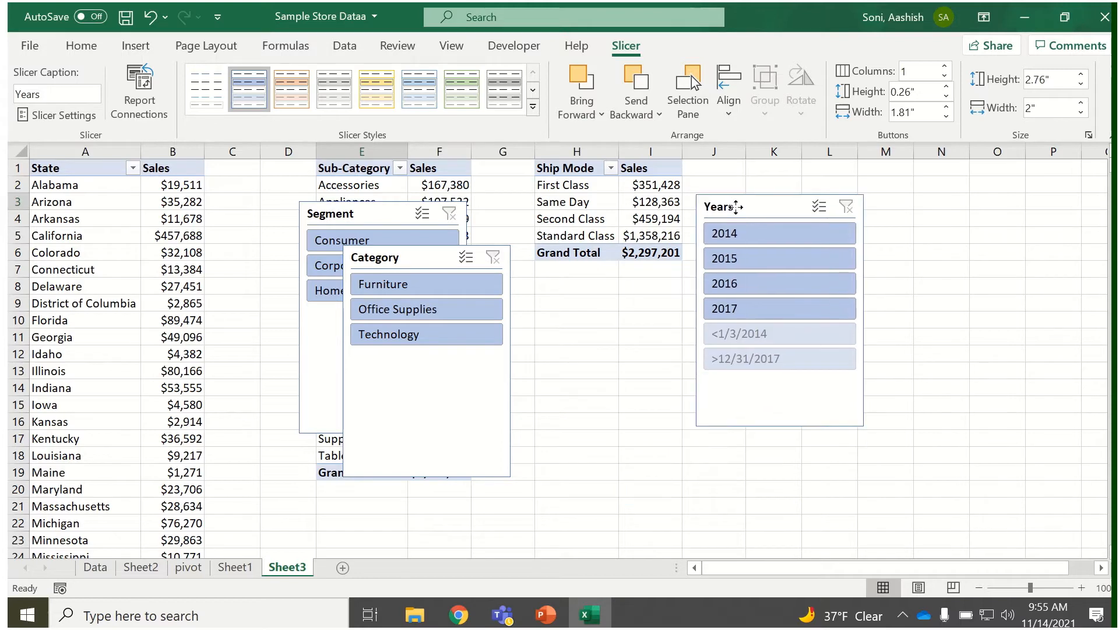
{"action": "left_click_drag", "start_coordinate": [450, 255], "coordinate": [965, 202]}
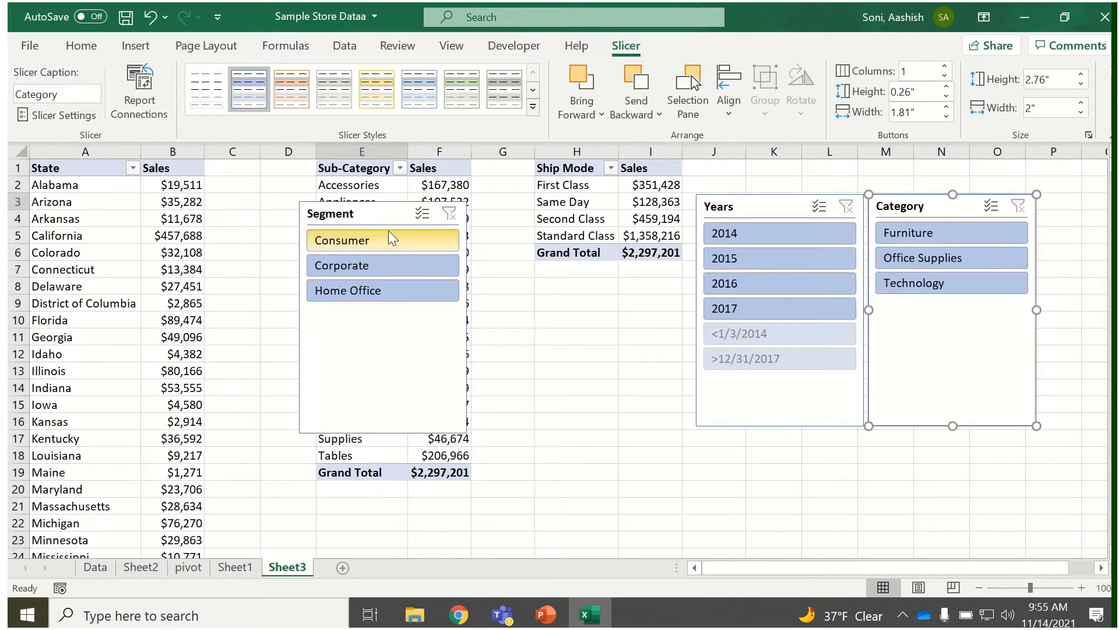
{"action": "left_click", "coordinate": [406, 247]}
{"action": "left_click_drag", "start_coordinate": [405, 247], "coordinate": [623, 342]}
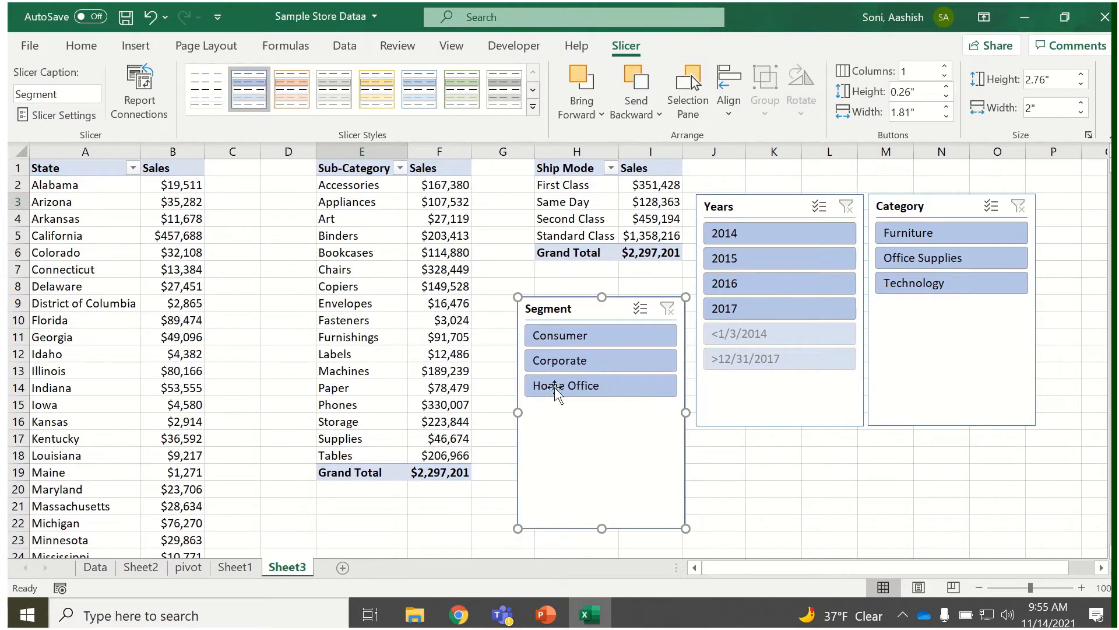
- Filter the Sub-Category PivotTable to the Consumer segment, year 2016 and Technology category with the slicers
{"action": "left_click", "coordinate": [578, 340]}
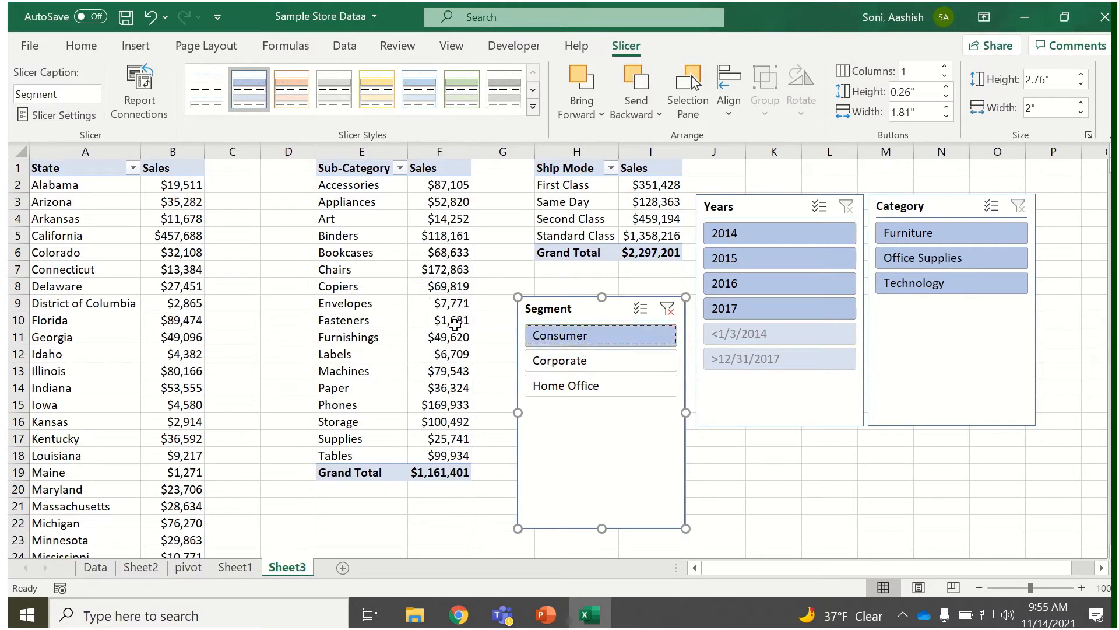
{"action": "left_click", "coordinate": [749, 285]}
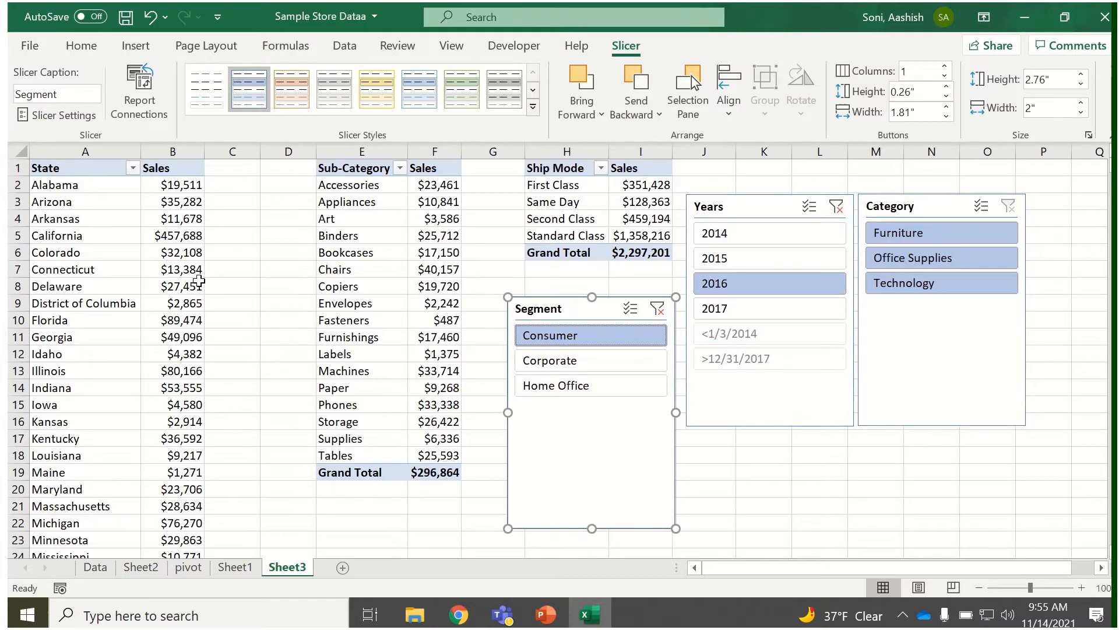
{"action": "left_click", "coordinate": [908, 296]}
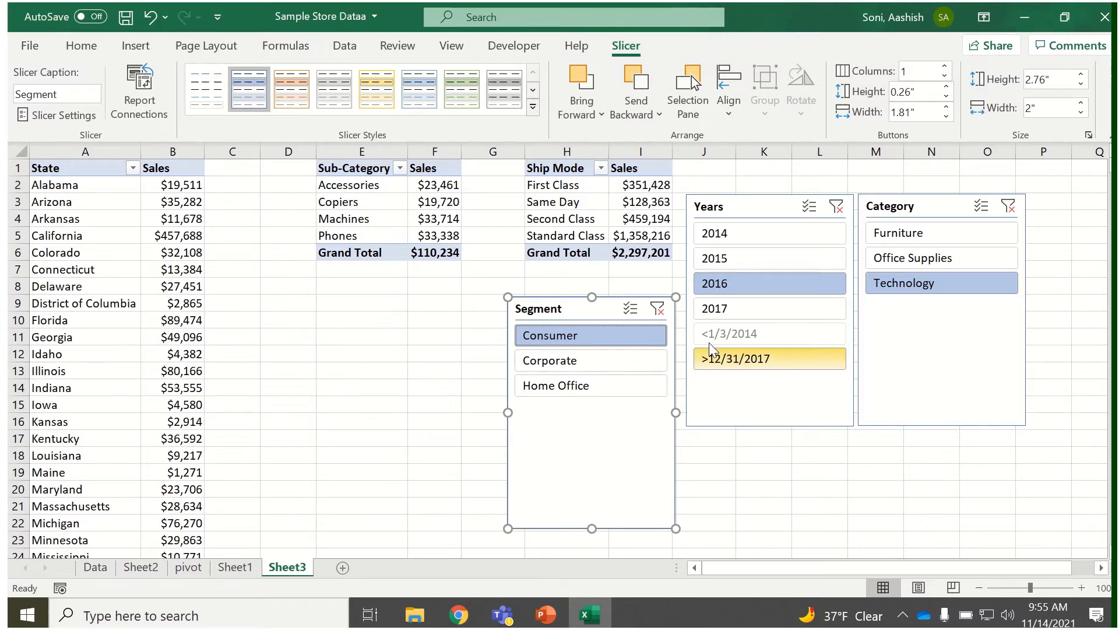
- Clear the filters of the Segment, Years and Category slicers
{"action": "left_click", "coordinate": [657, 308]}
{"action": "left_click", "coordinate": [834, 206]}
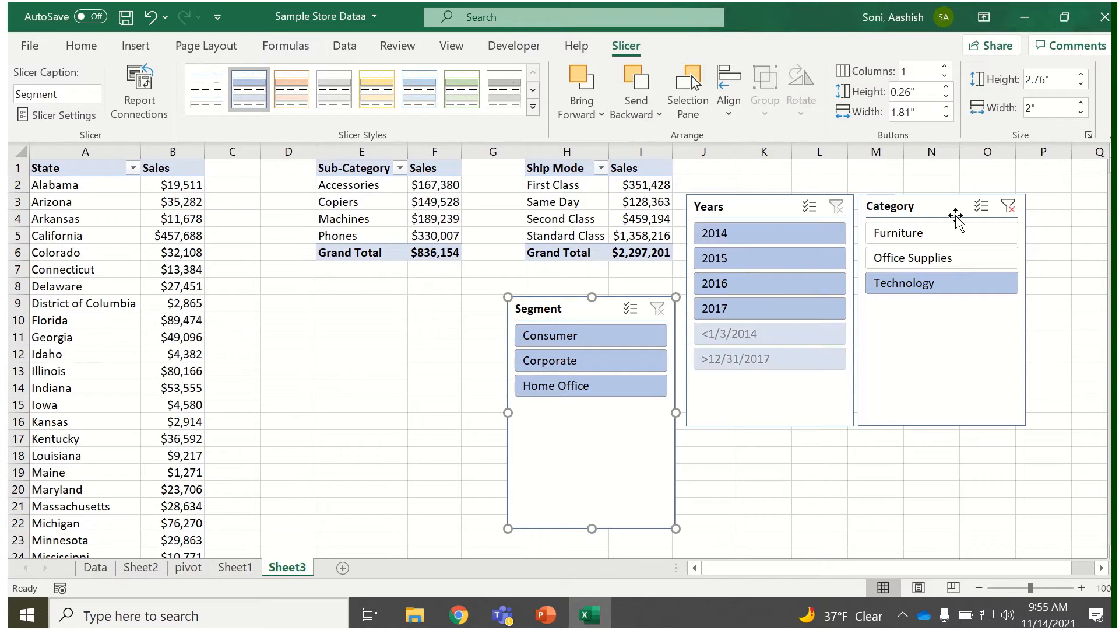
{"action": "left_click", "coordinate": [1008, 206]}
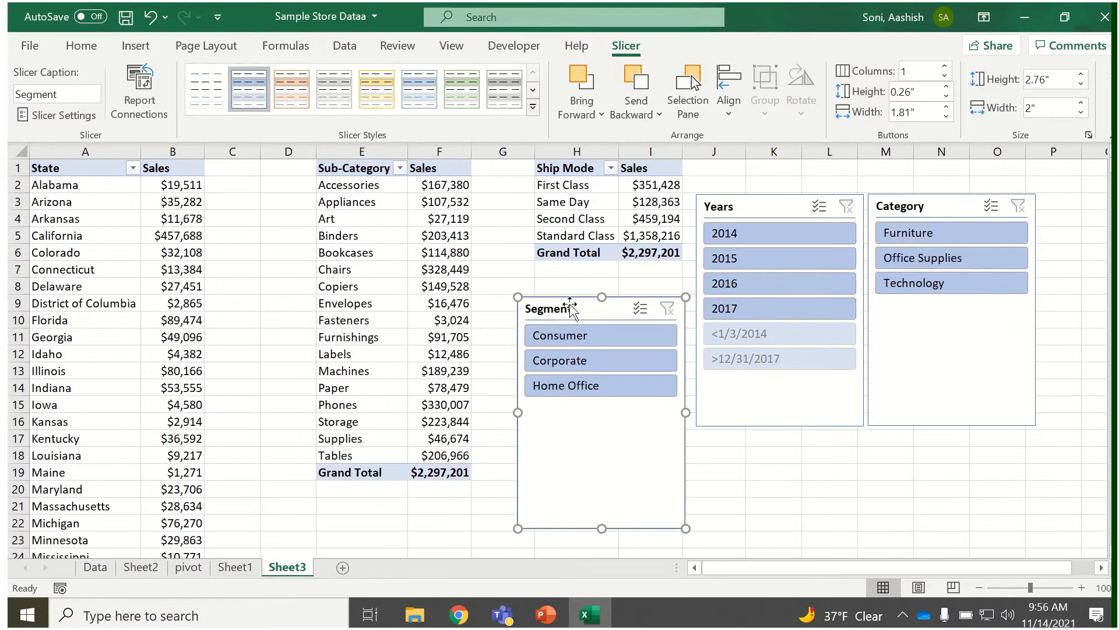
- Shift the Segment slicer slightly and select PivotTable1, PivotTable10, PivotTable11 and PivotTable2 on the pivot sheet in its report connections
{"action": "left_click_drag", "start_coordinate": [563, 307], "coordinate": [542, 302]}
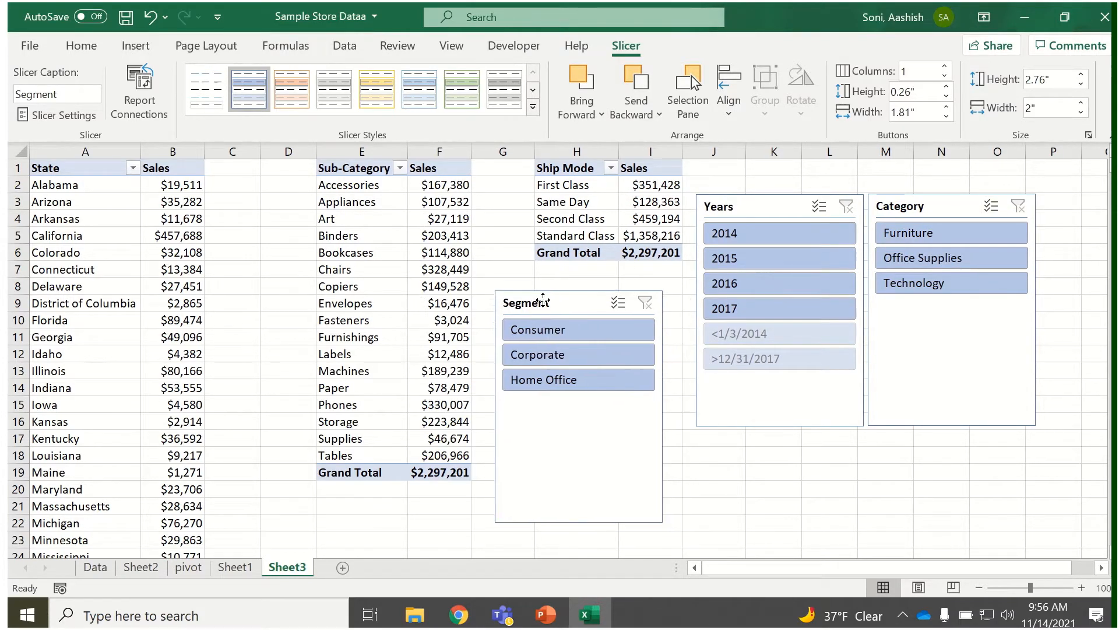
{"action": "right_click", "coordinate": [545, 304]}
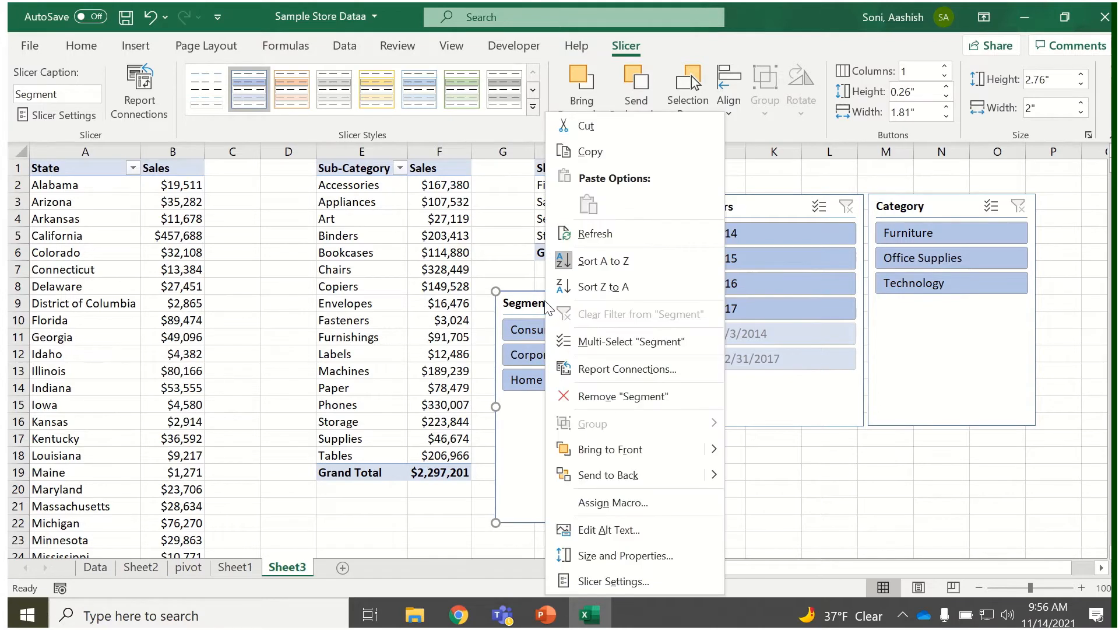
{"action": "left_click", "coordinate": [601, 376]}
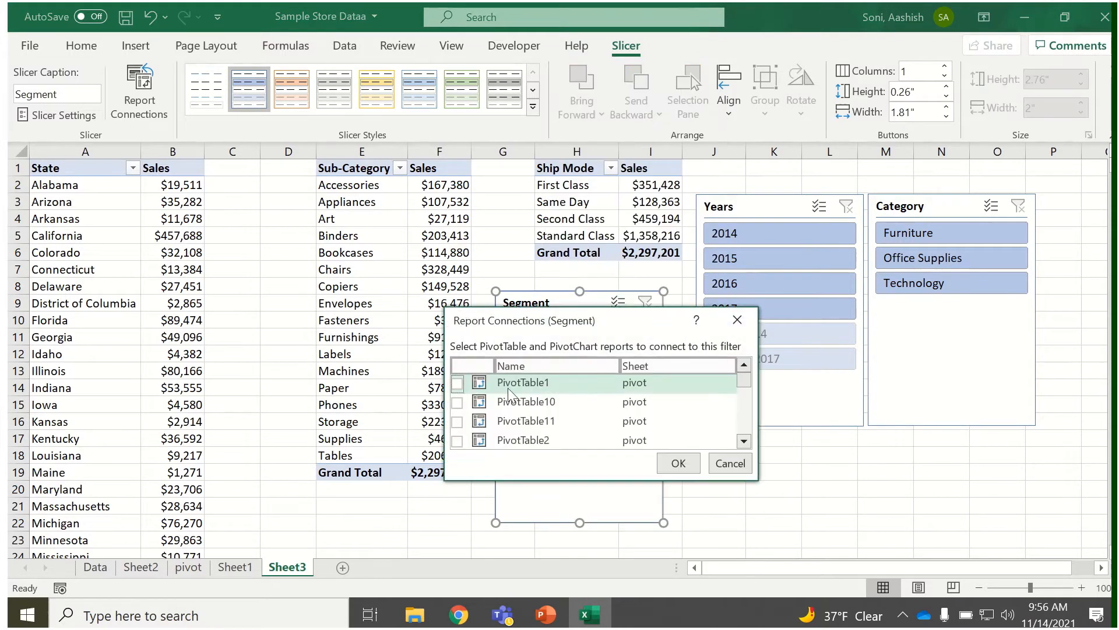
{"action": "left_click", "coordinate": [458, 385]}
{"action": "left_click", "coordinate": [458, 403]}
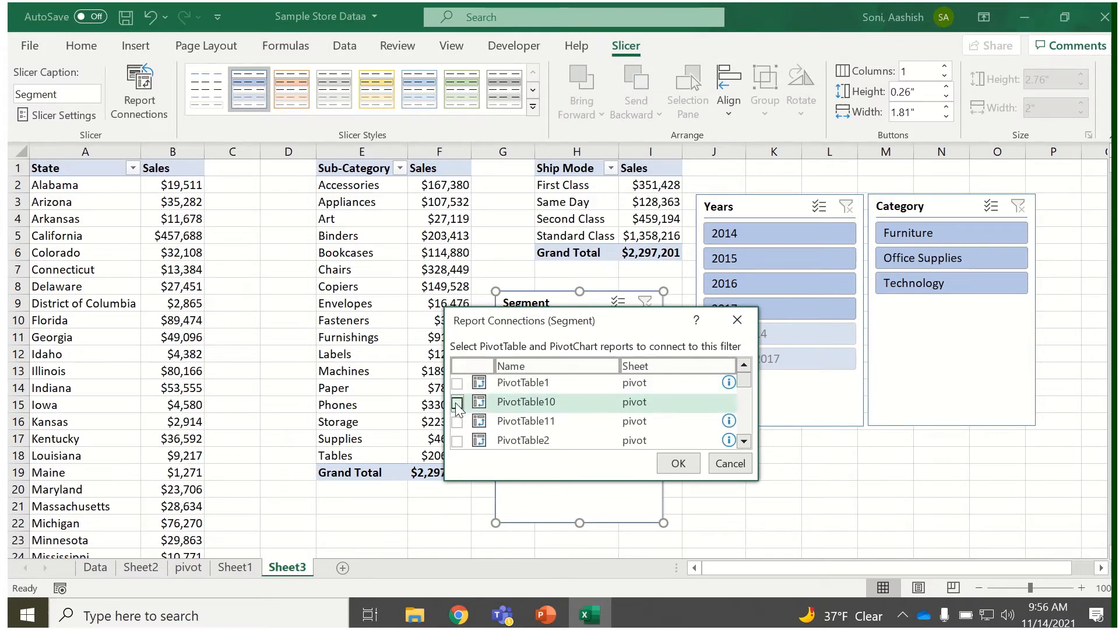
{"action": "left_click", "coordinate": [458, 422]}
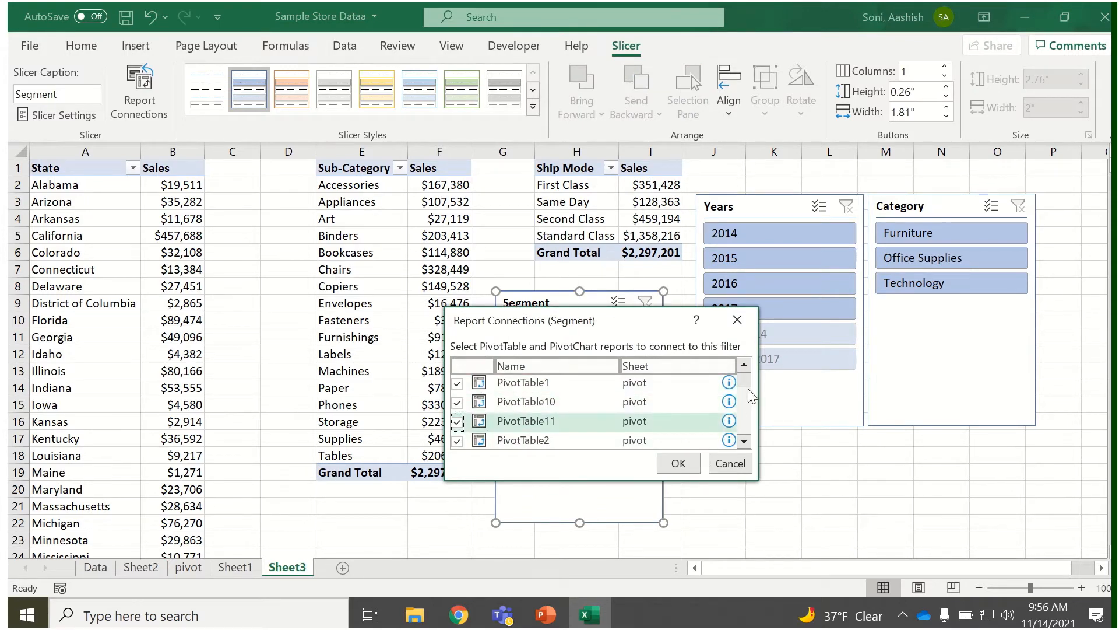
- Add PivotTable1 and PivotTable3 on Sheet3 and PivotTable1, PivotTable2 and PivotTable3 on Sheet2 to the Segment slicer's report connections
{"action": "left_click_drag", "start_coordinate": [745, 383], "coordinate": [748, 450]}
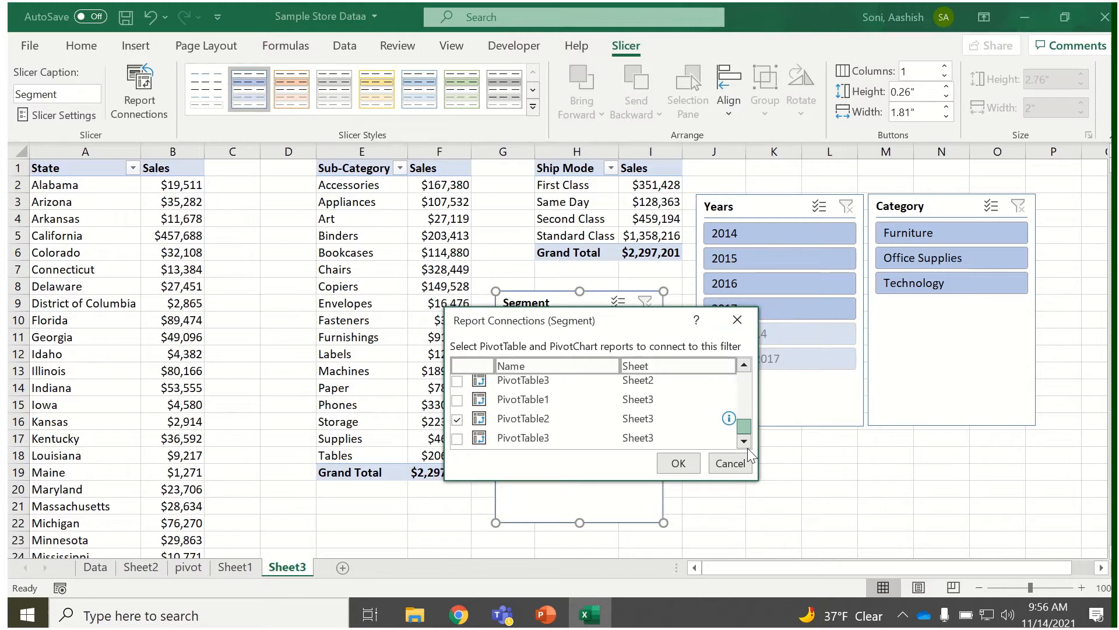
{"action": "left_click", "coordinate": [458, 439]}
{"action": "left_click", "coordinate": [458, 400]}
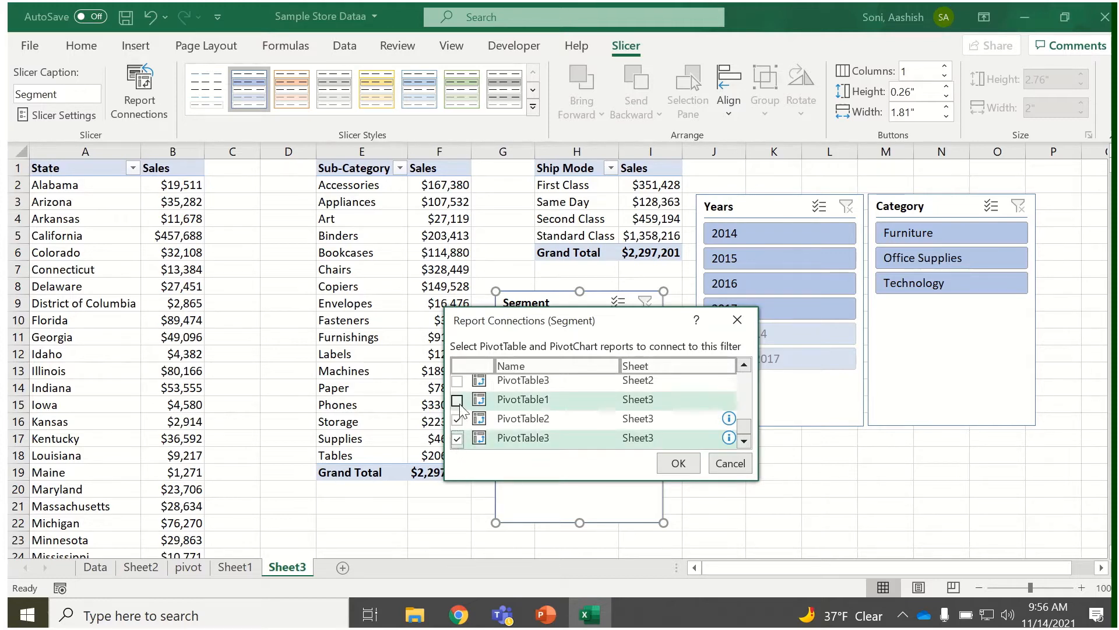
{"action": "left_click", "coordinate": [458, 380]}
{"action": "left_click", "coordinate": [748, 367]}
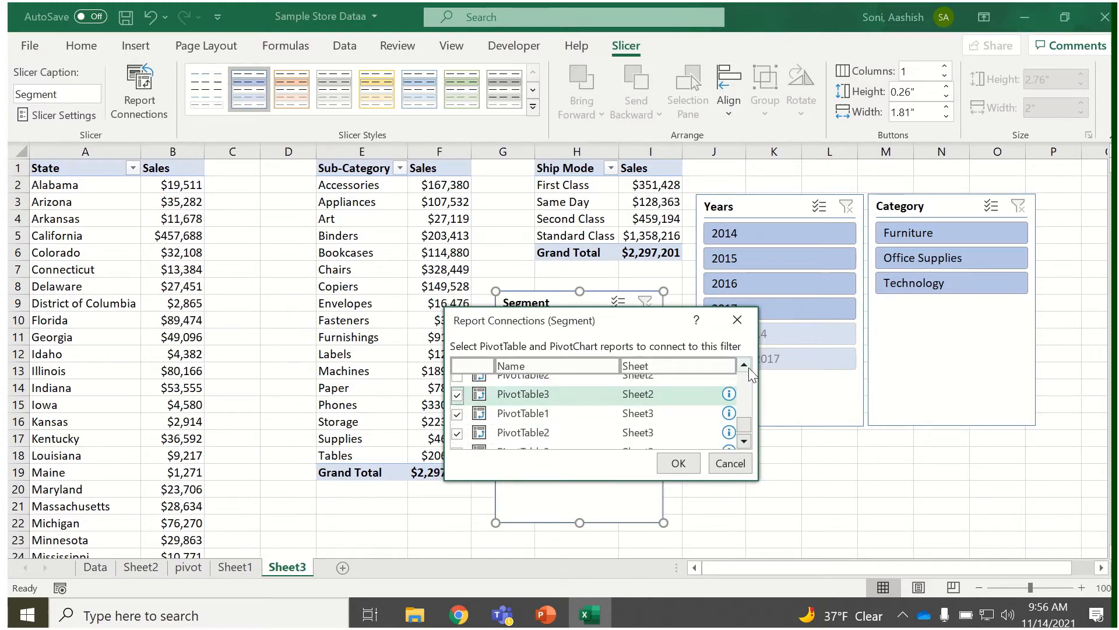
{"action": "left_click", "coordinate": [458, 403]}
{"action": "left_click", "coordinate": [457, 383]}
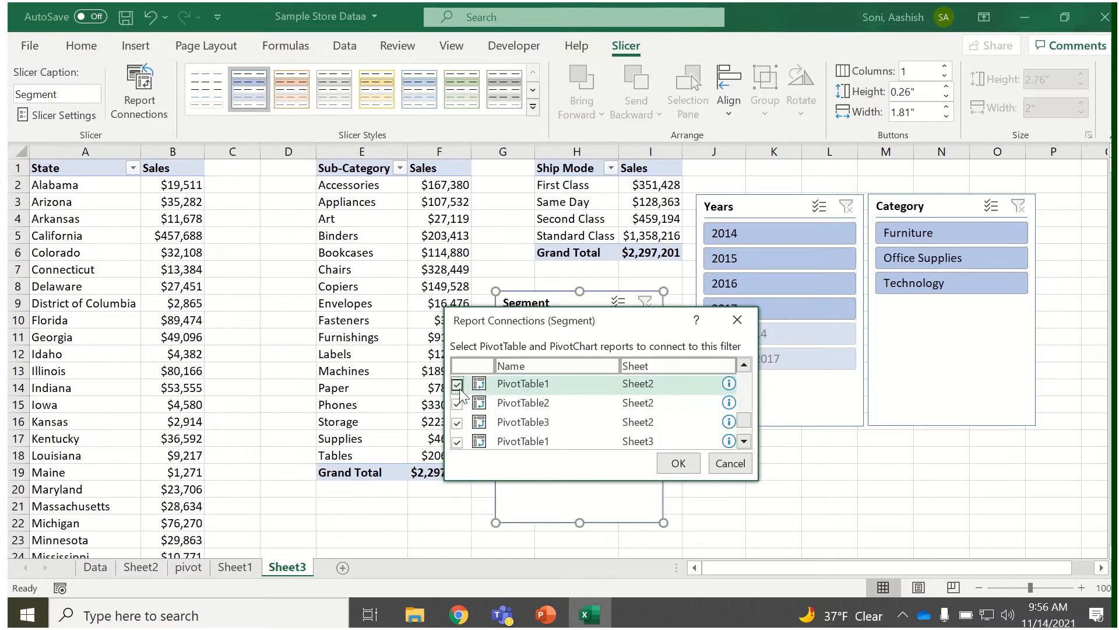
- Check that the remaining pivot-sheet PivotTables are selected in the Segment slicer's report connections, and apply the connections
{"action": "left_click", "coordinate": [745, 364]}
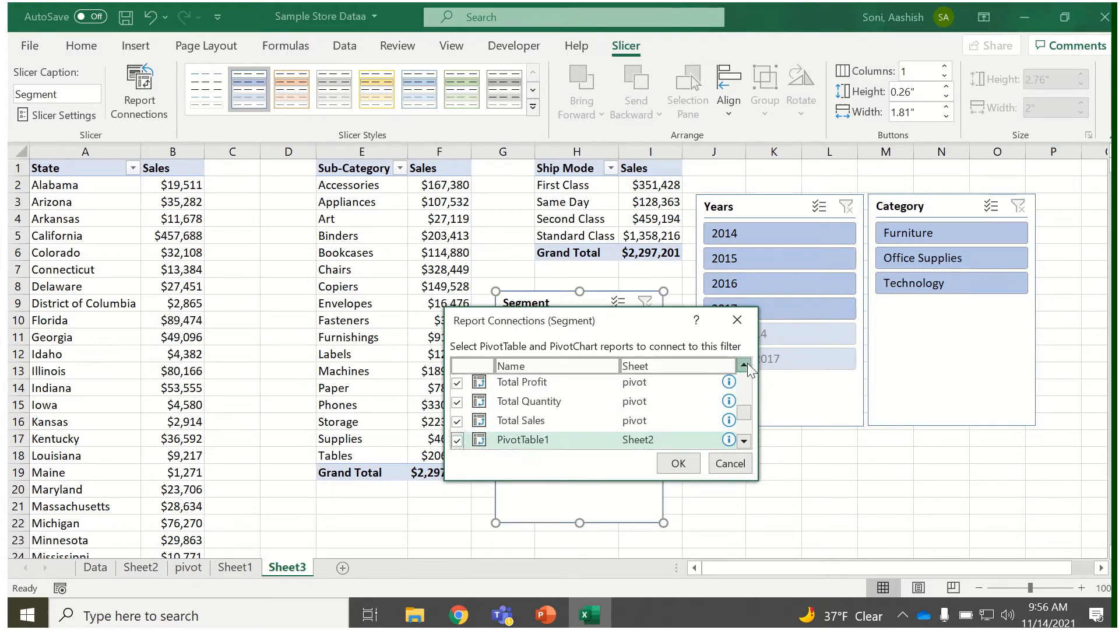
{"action": "left_click", "coordinate": [745, 364]}
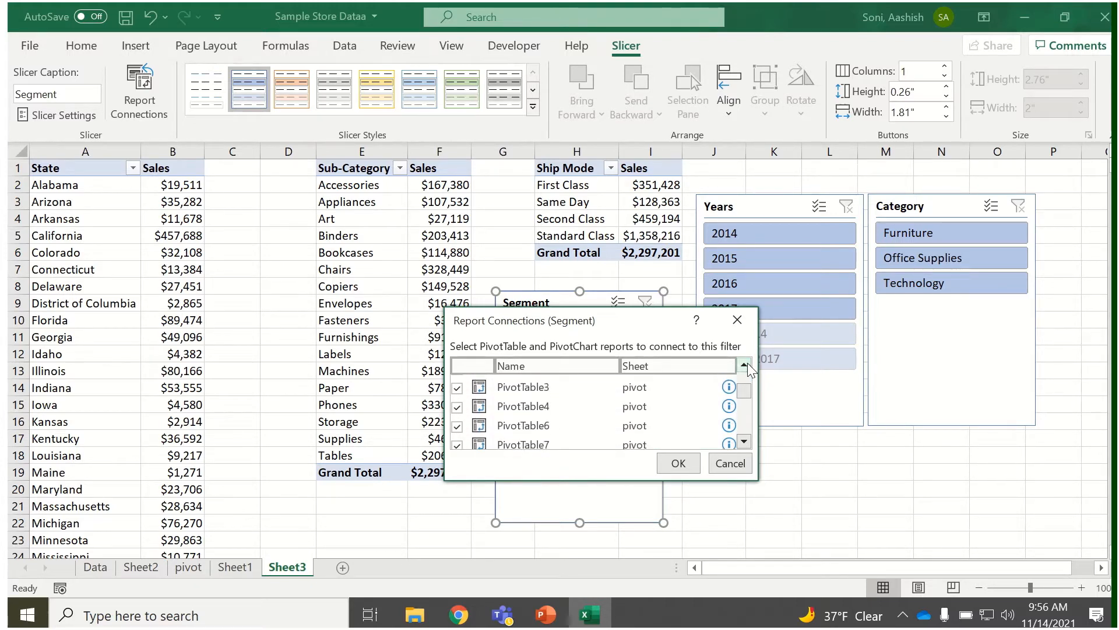
{"action": "left_click", "coordinate": [745, 364]}
{"action": "left_click", "coordinate": [745, 364]}
{"action": "left_click", "coordinate": [745, 364]}
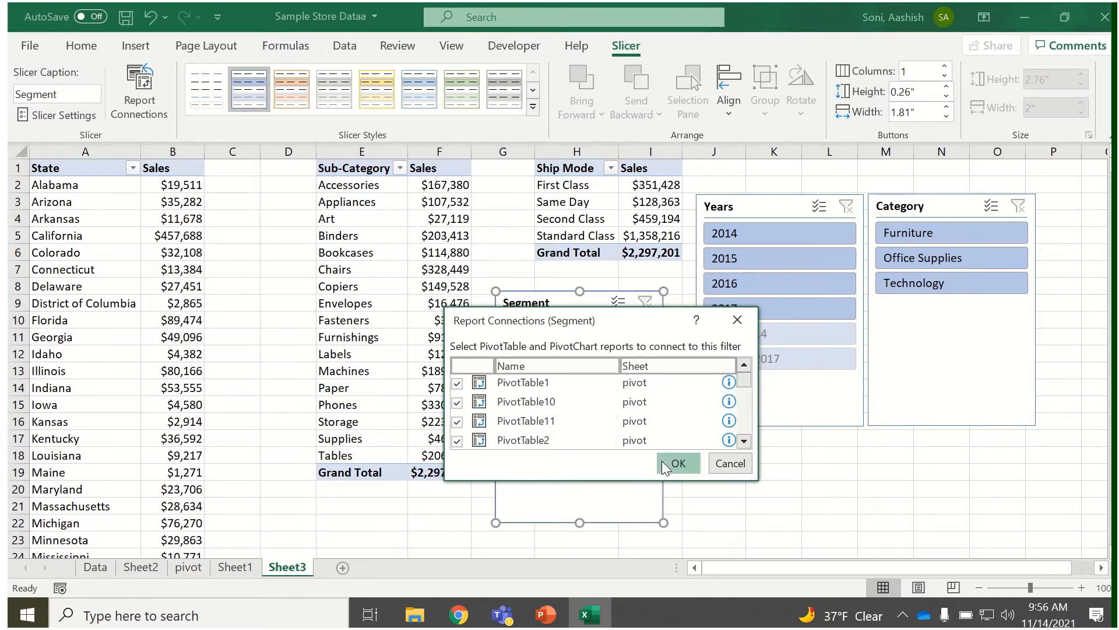
{"action": "left_click", "coordinate": [676, 463]}
- Open the Years slicer's report connections and select PivotTable1, PivotTable10, PivotTable11 and PivotTable2 on the pivot sheet
{"action": "left_click", "coordinate": [746, 204]}
{"action": "right_click", "coordinate": [748, 205]}
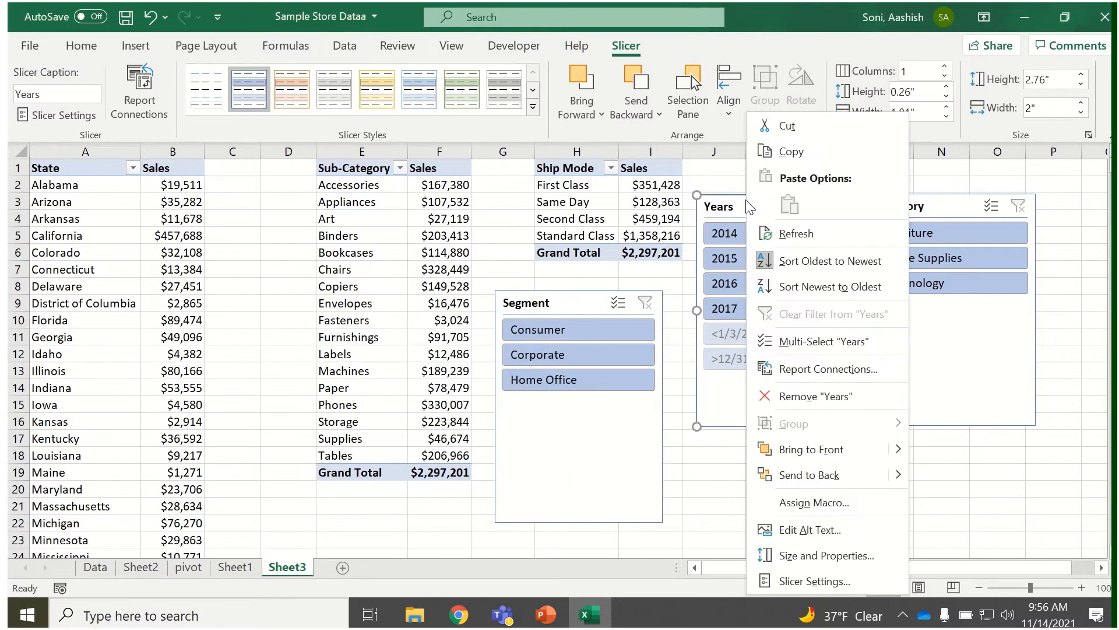
{"action": "left_click", "coordinate": [821, 385]}
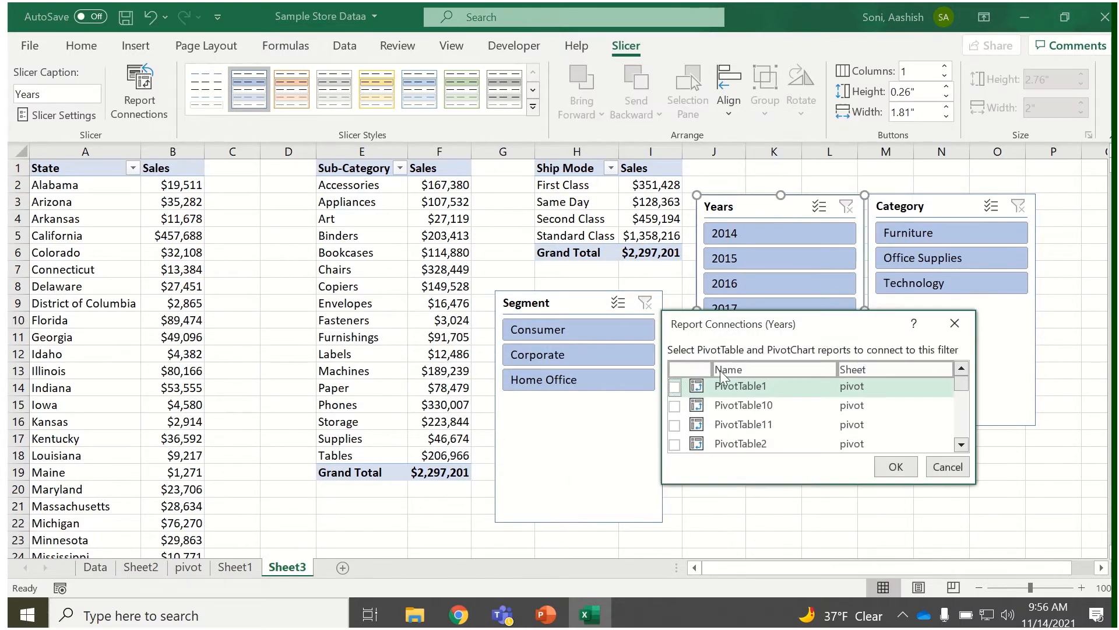
{"action": "left_click", "coordinate": [674, 387]}
{"action": "left_click", "coordinate": [675, 405]}
{"action": "left_click", "coordinate": [673, 425]}
{"action": "left_click", "coordinate": [674, 443]}
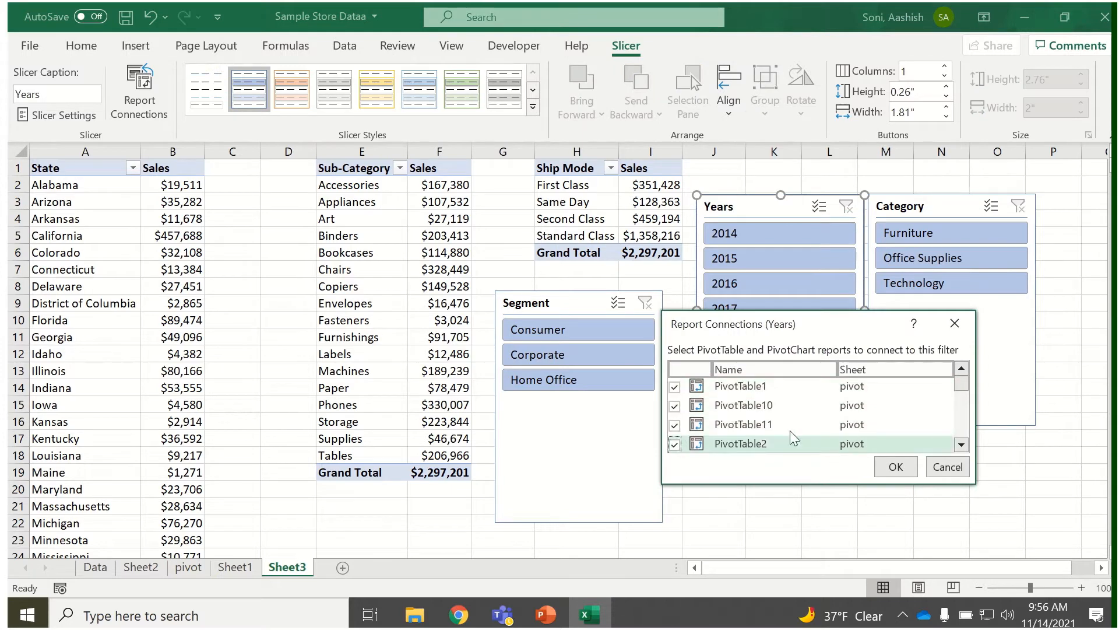
- Add PivotTable3, PivotTable4 and PivotTable6 on the pivot sheet to the Years slicer's report connections
{"action": "left_click", "coordinate": [961, 444]}
{"action": "left_click", "coordinate": [961, 444]}
{"action": "left_click", "coordinate": [961, 444]}
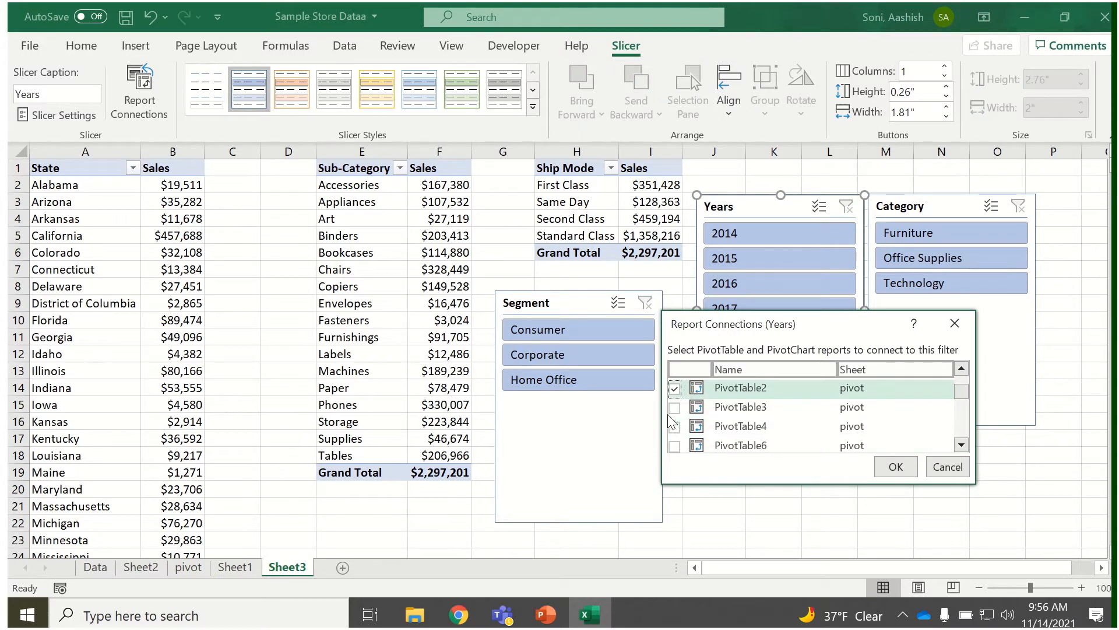
{"action": "left_click", "coordinate": [674, 407]}
{"action": "left_click", "coordinate": [674, 426]}
{"action": "left_click", "coordinate": [674, 446]}
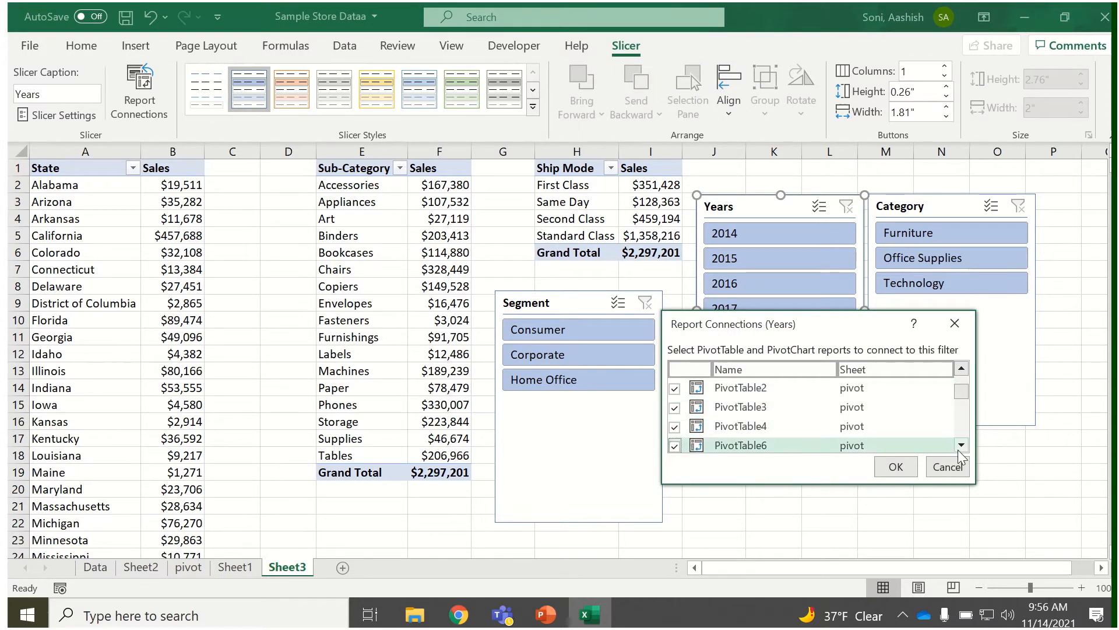
- Add PivotTable7, PivotTable8, PivotTable9 and Total Discount on the pivot sheet to the Years slicer's report connections
{"action": "left_click", "coordinate": [961, 444]}
{"action": "left_click", "coordinate": [961, 444]}
{"action": "left_click", "coordinate": [961, 444]}
{"action": "left_click", "coordinate": [961, 444]}
{"action": "left_click", "coordinate": [674, 397]}
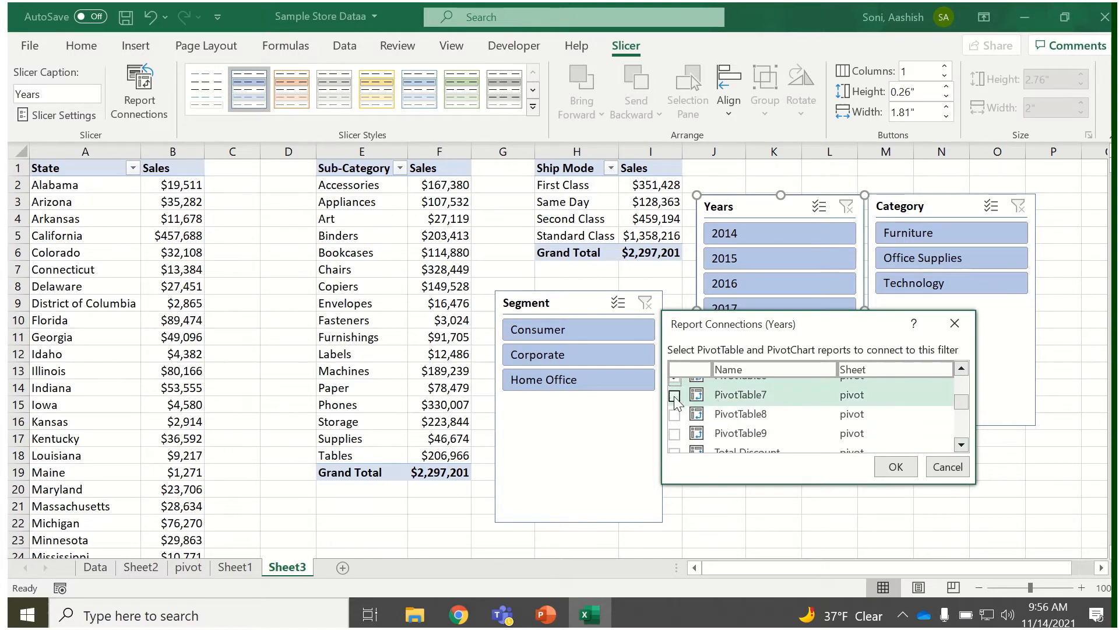
{"action": "left_click", "coordinate": [674, 396]}
{"action": "left_click", "coordinate": [675, 414]}
{"action": "left_click", "coordinate": [674, 434]}
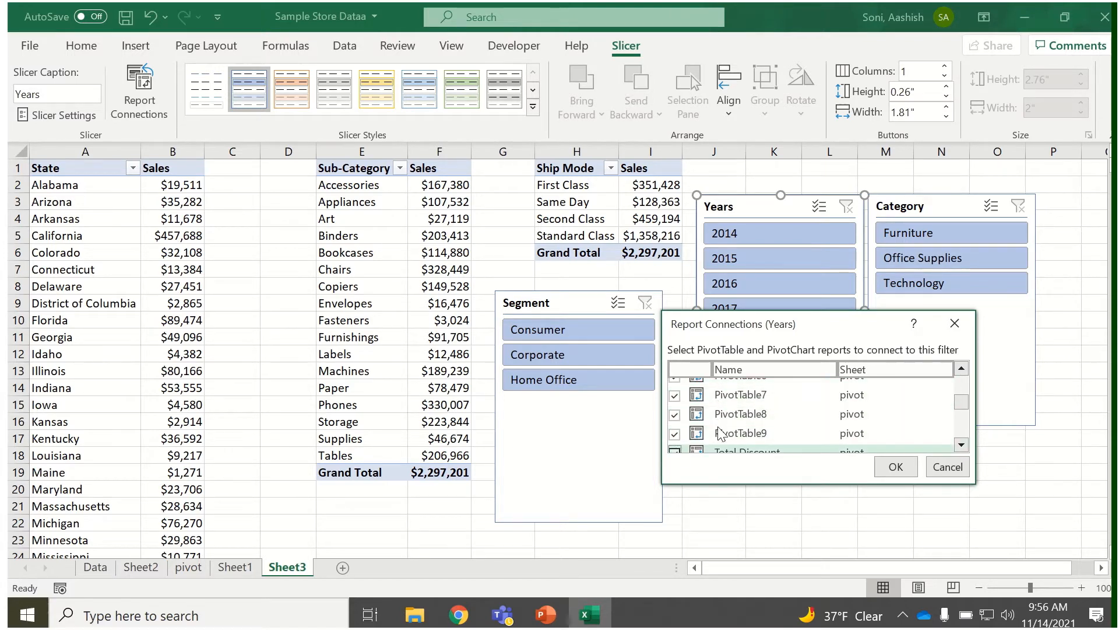
- Add Total Profit and Total Quantity on the pivot sheet to the Years slicer's report connections
{"action": "left_click", "coordinate": [961, 444]}
{"action": "left_click", "coordinate": [961, 445]}
{"action": "left_click", "coordinate": [961, 444]}
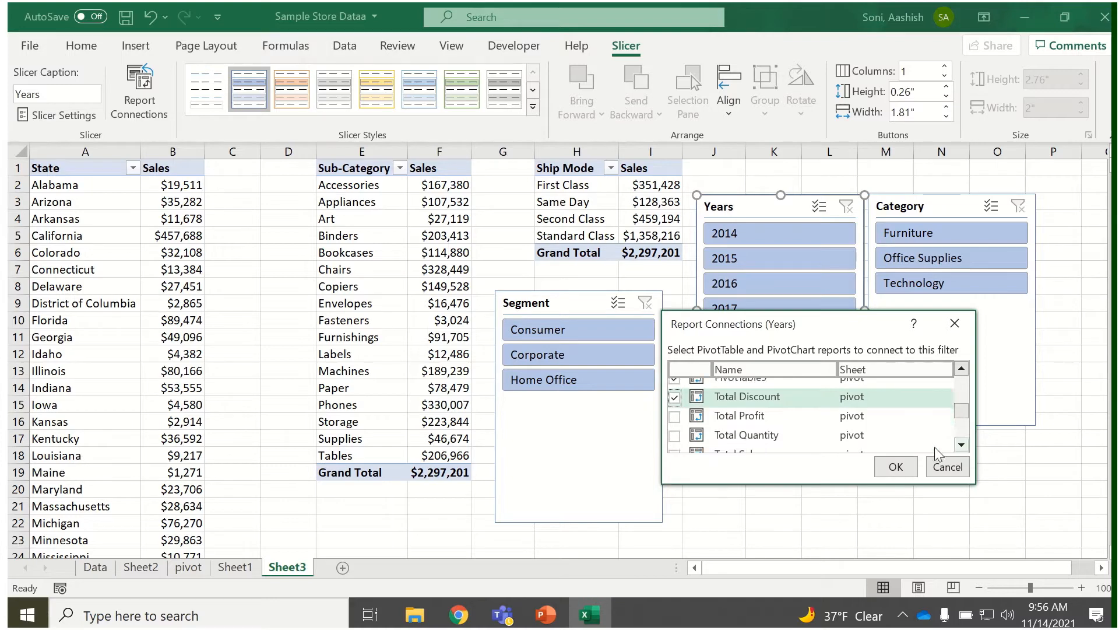
{"action": "left_click", "coordinate": [675, 415]}
{"action": "left_click", "coordinate": [674, 434]}
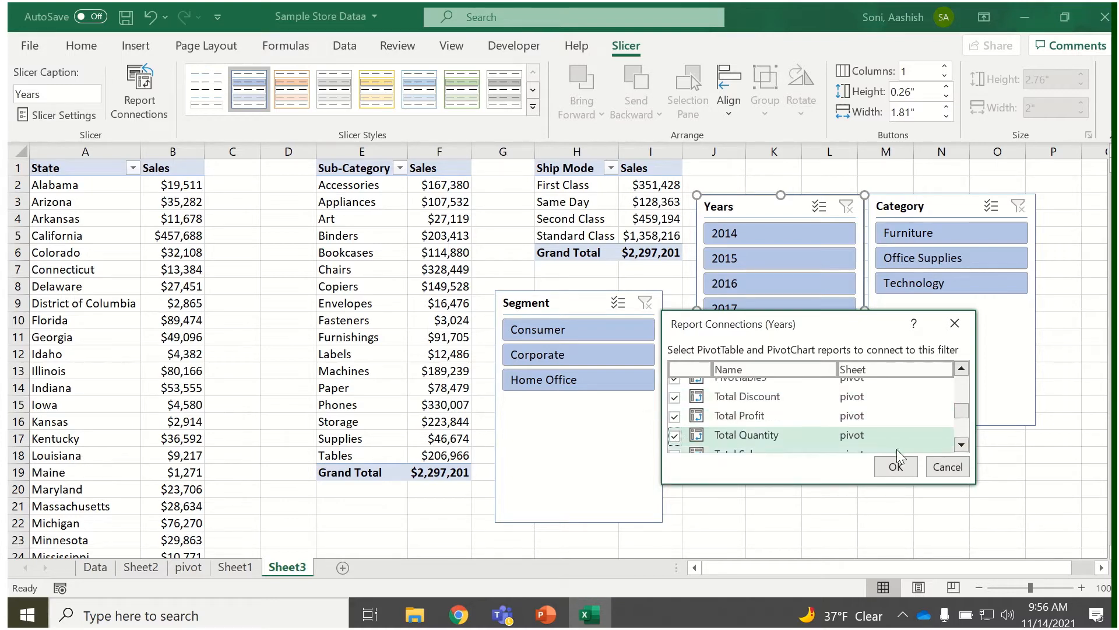
- Add Total Sales on the pivot sheet and PivotTable1 and PivotTable2 on Sheet2 to the Years slicer's report connections
{"action": "left_click", "coordinate": [962, 445]}
{"action": "left_click", "coordinate": [962, 445]}
{"action": "left_click", "coordinate": [962, 445]}
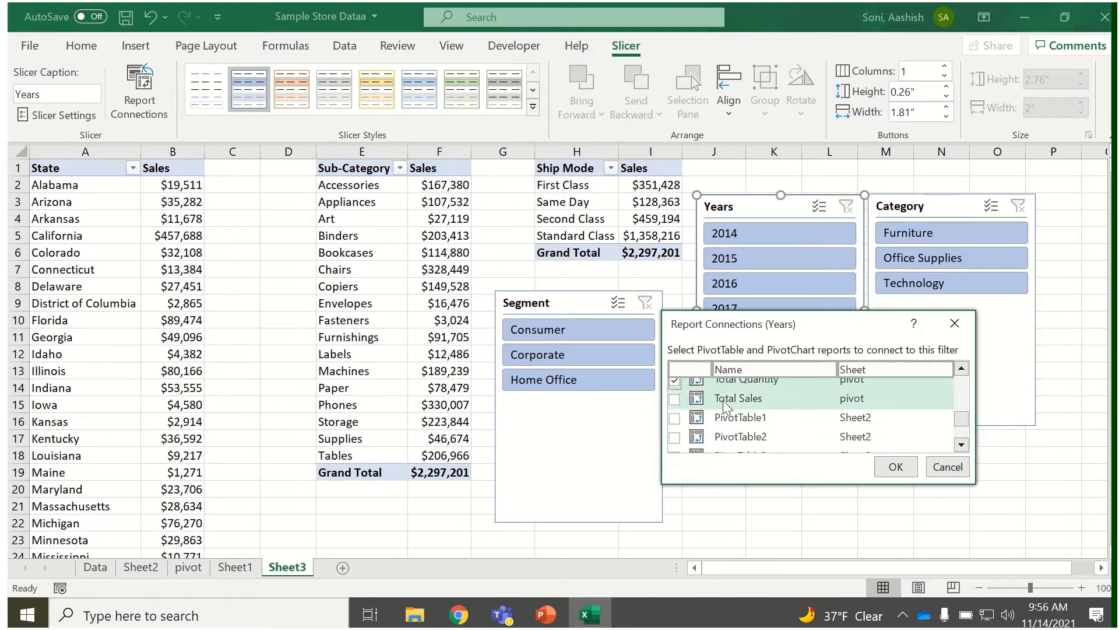
{"action": "left_click", "coordinate": [675, 398]}
{"action": "left_click", "coordinate": [674, 417]}
{"action": "left_click", "coordinate": [675, 437]}
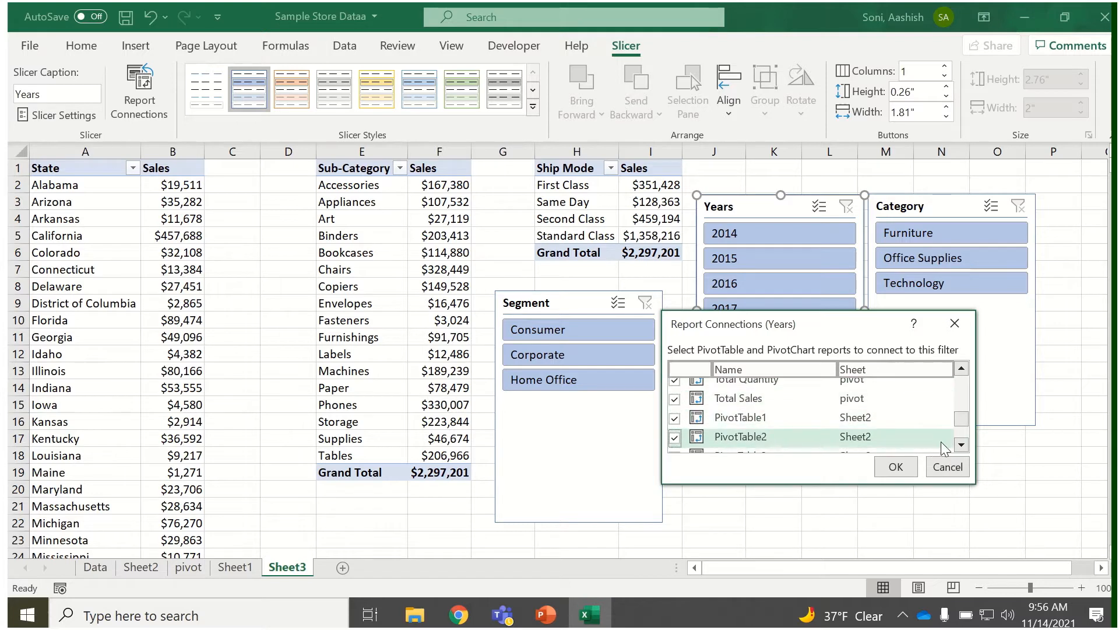
- Add PivotTable3 on Sheet2 and PivotTable1 and PivotTable3 on Sheet3, keeping Sheet3's PivotTable2 selected, and apply the Years slicer's connections
{"action": "left_click", "coordinate": [961, 445]}
{"action": "left_click", "coordinate": [961, 445]}
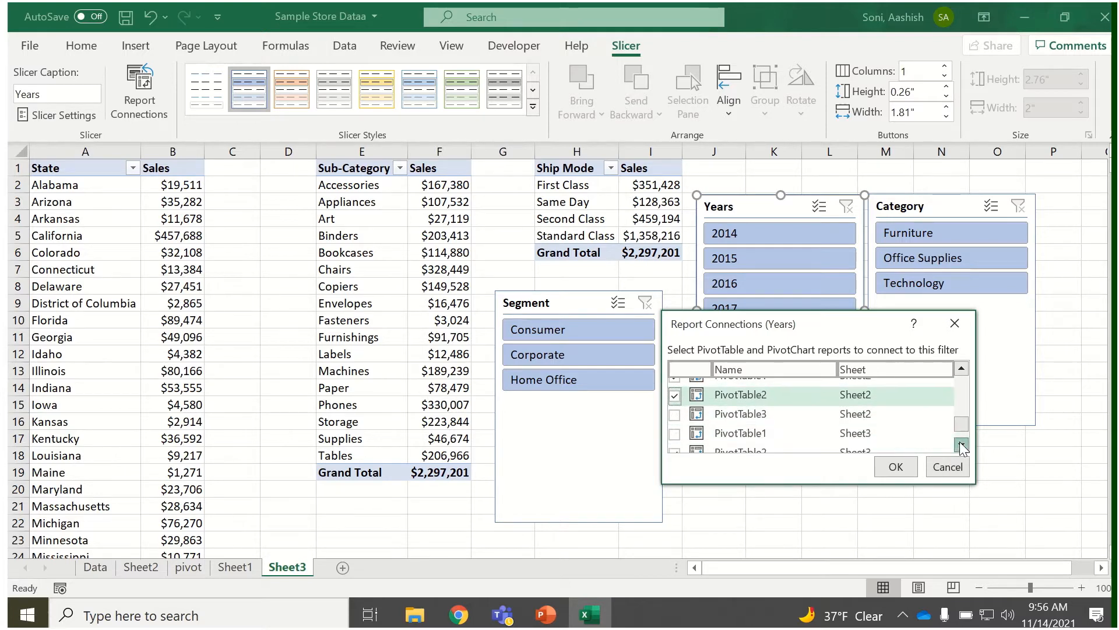
{"action": "left_click", "coordinate": [674, 414]}
{"action": "left_click", "coordinate": [675, 433]}
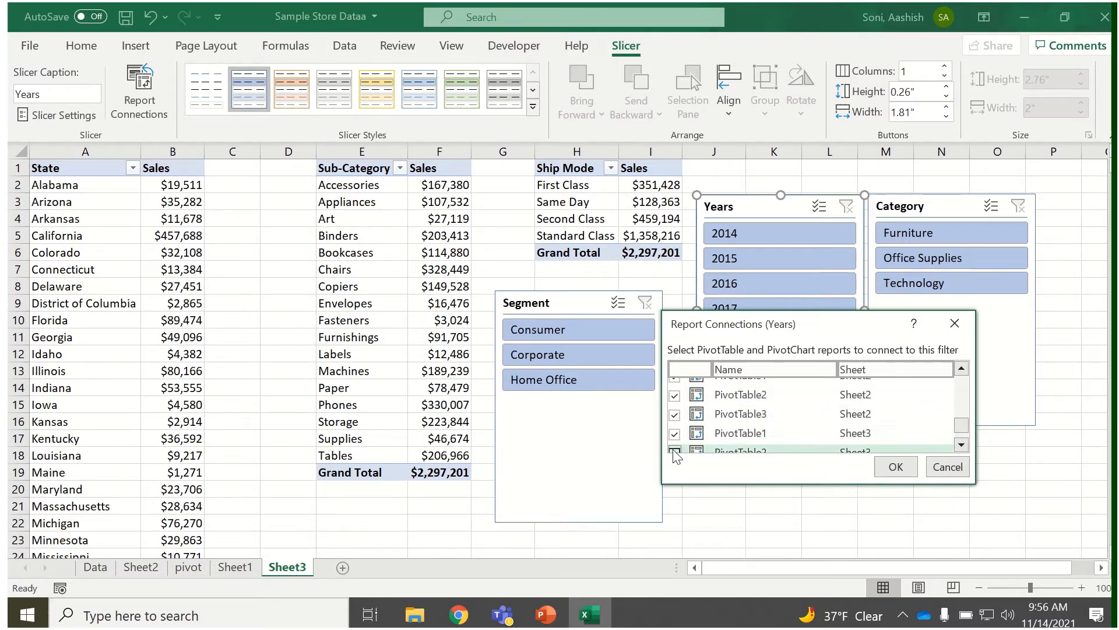
{"action": "left_click", "coordinate": [961, 445]}
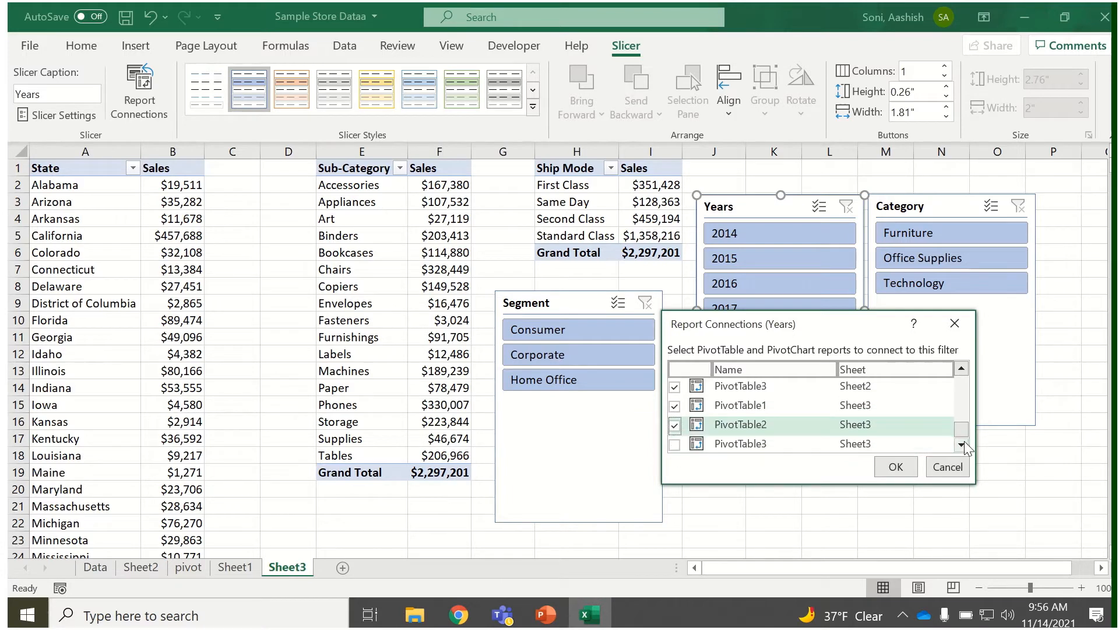
{"action": "left_click", "coordinate": [674, 422]}
{"action": "left_click", "coordinate": [674, 442]}
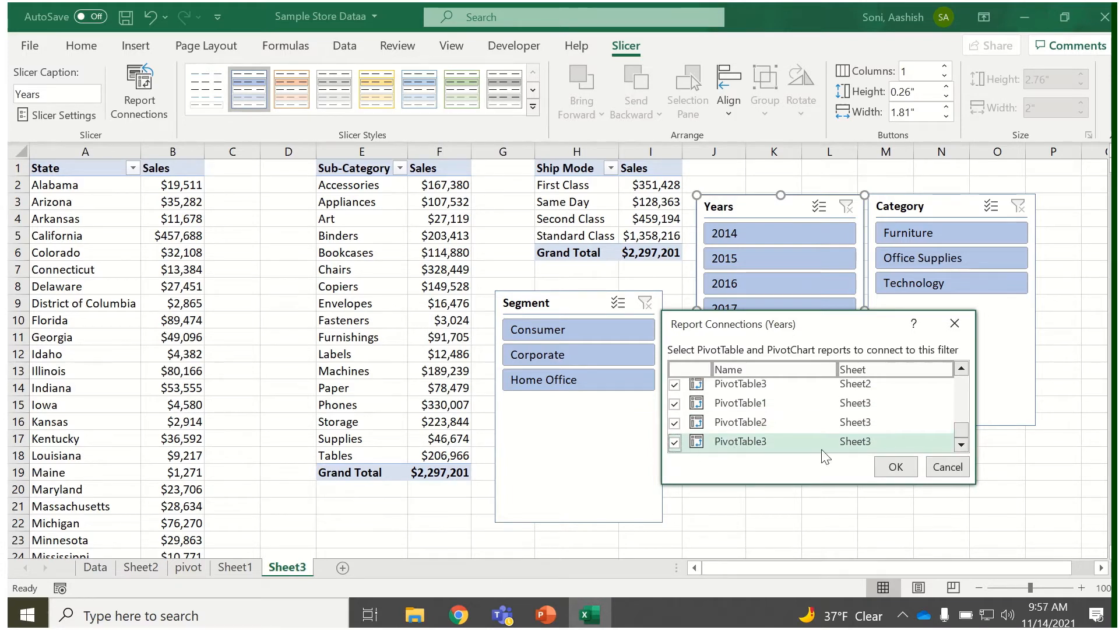
{"action": "left_click", "coordinate": [897, 466]}
- Open the Category slicer's report connections and select PivotTable1, PivotTable10, PivotTable11 and PivotTable2 on the pivot sheet
{"action": "left_click", "coordinate": [920, 216]}
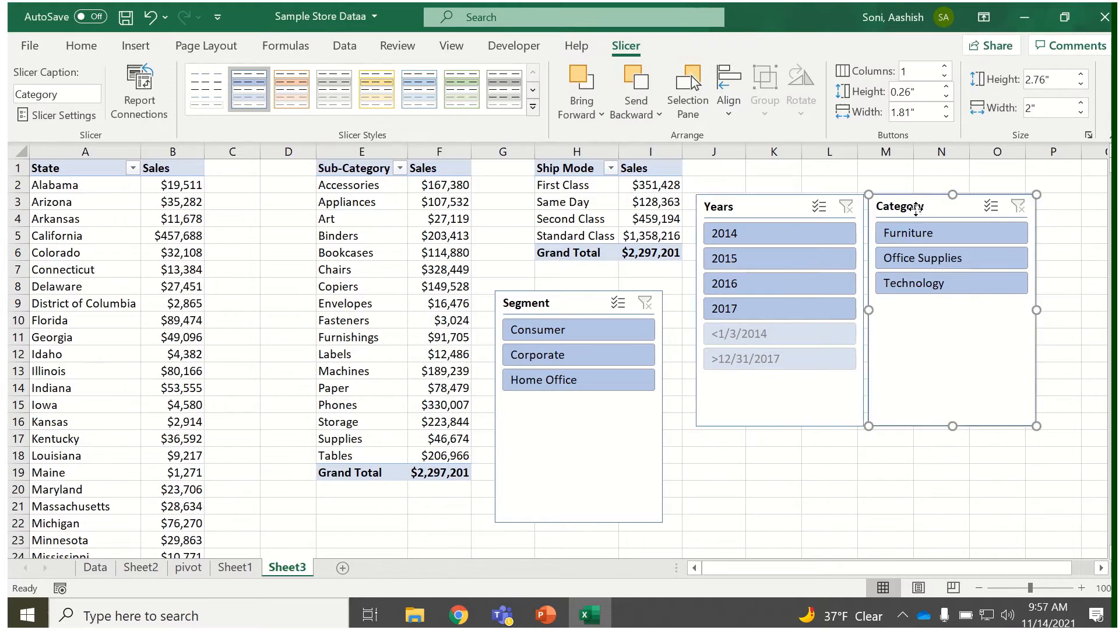
{"action": "right_click", "coordinate": [920, 215]}
{"action": "left_click", "coordinate": [985, 367]}
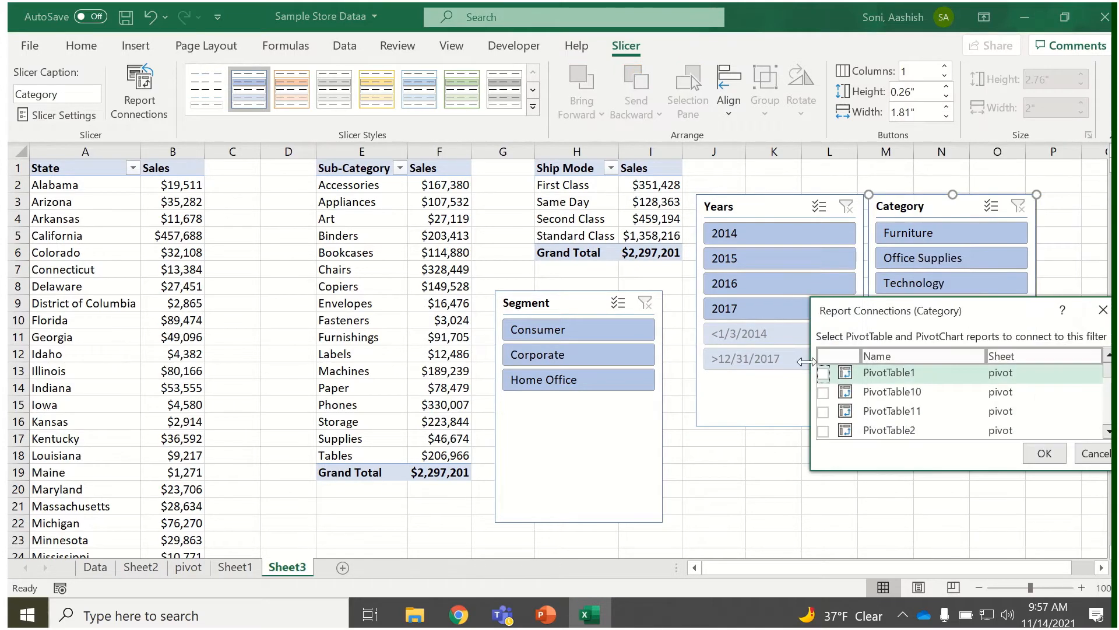
{"action": "left_click", "coordinate": [826, 376]}
{"action": "left_click", "coordinate": [824, 394]}
{"action": "left_click", "coordinate": [825, 374]}
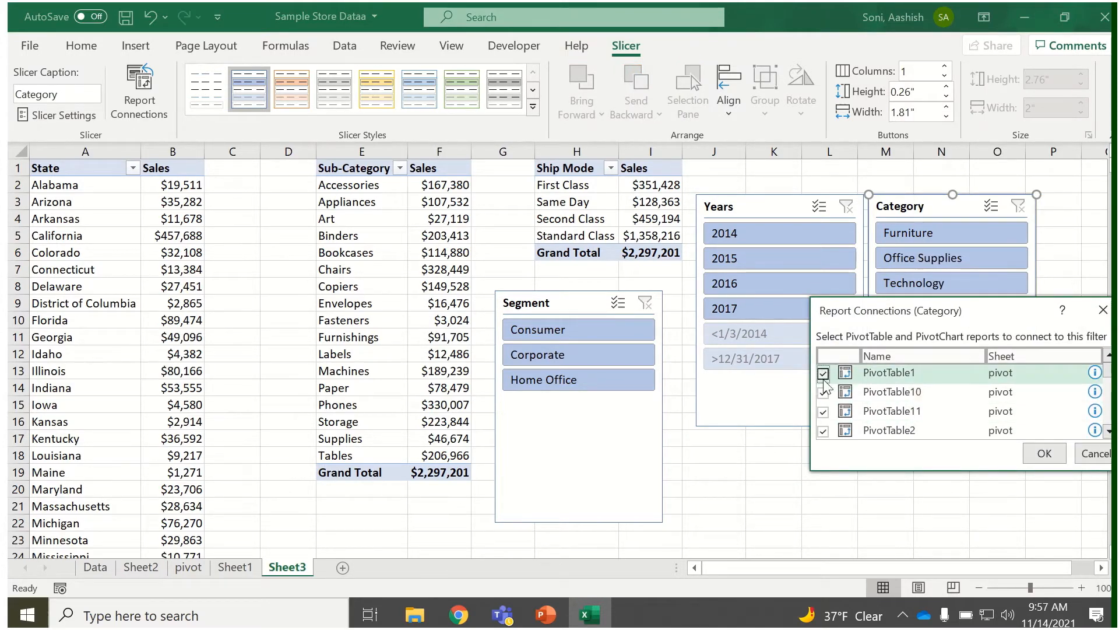
- Add the remaining pivot-sheet PivotTables, from PivotTable3 through Total Sales, to the Category slicer's report connections
{"action": "left_click", "coordinate": [1110, 433]}
{"action": "left_click", "coordinate": [1109, 433]}
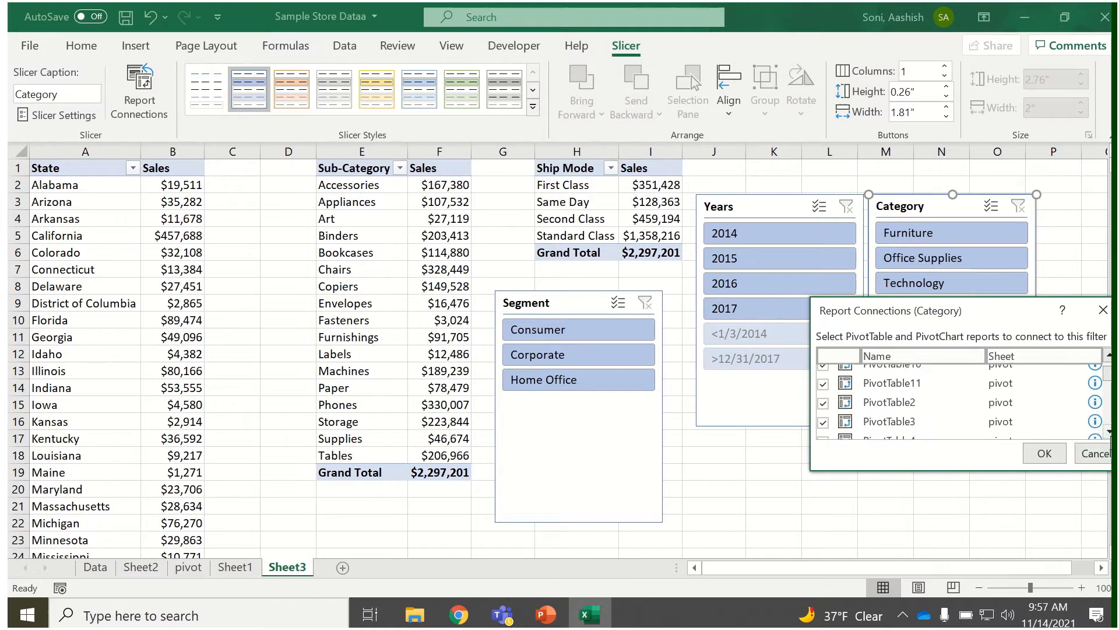
{"action": "left_click", "coordinate": [1110, 433]}
{"action": "left_click", "coordinate": [1110, 433]}
{"action": "left_click", "coordinate": [1110, 433]}
{"action": "left_click", "coordinate": [1110, 433]}
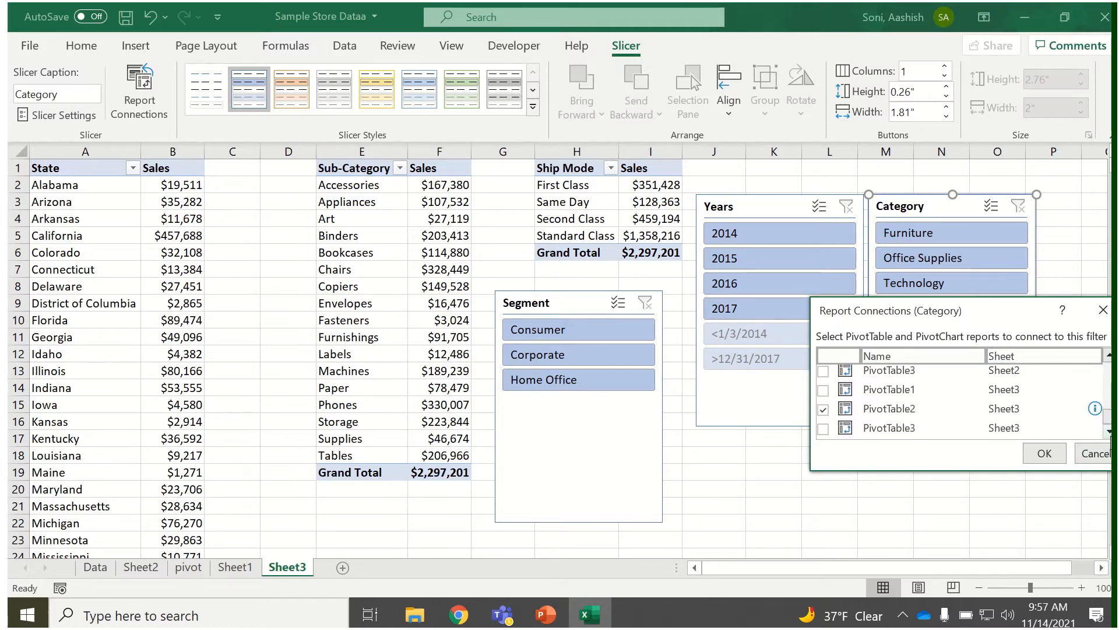
- Add PivotTable3 and PivotTable1 on Sheet3 and PivotTable3 on Sheet2 to the Category slicer's report connections
{"action": "left_click", "coordinate": [1110, 433]}
{"action": "left_click", "coordinate": [823, 429]}
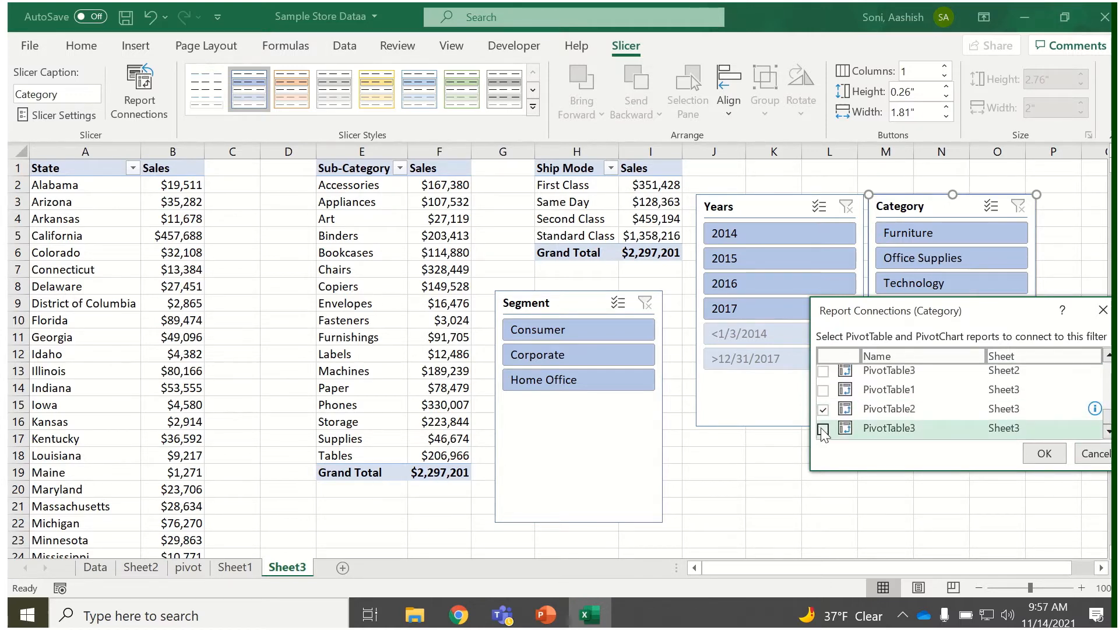
{"action": "left_click", "coordinate": [825, 386]}
{"action": "left_click", "coordinate": [823, 371]}
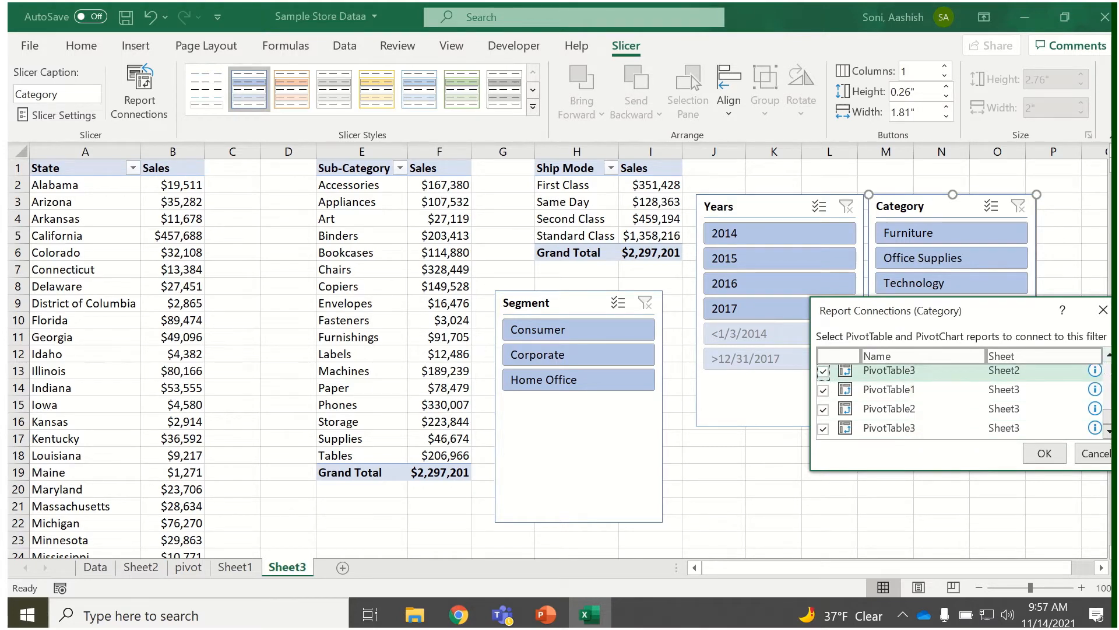
- Add PivotTable1 on Sheet2 to the Category slicer's report connections and apply the connections
{"action": "left_click", "coordinate": [1109, 354]}
{"action": "left_click", "coordinate": [1109, 354]}
{"action": "left_click", "coordinate": [1109, 354]}
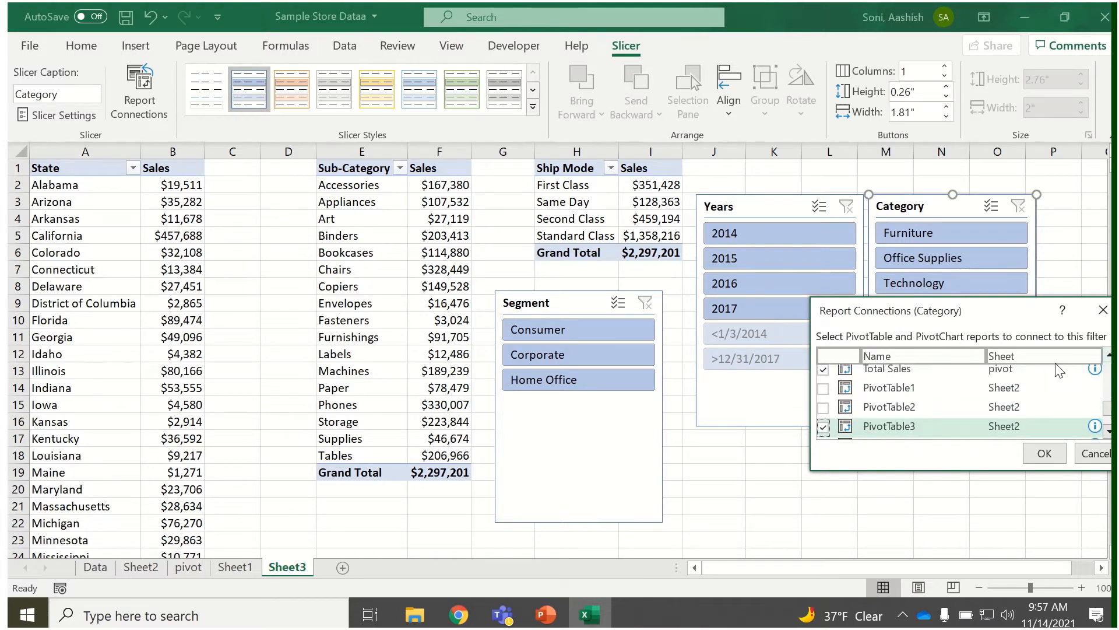
{"action": "left_click", "coordinate": [823, 388]}
{"action": "left_click", "coordinate": [1043, 454]}
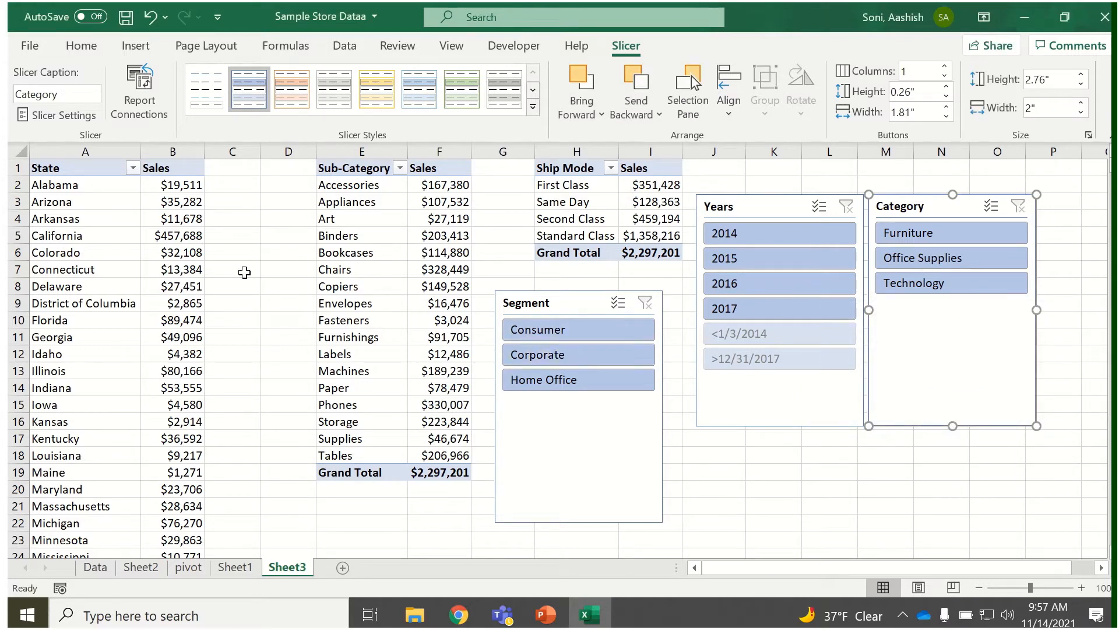
- Filter the PivotTables to Consumer and Office Supplies with the slicers, trying years 2015 and 2016 before settling on 2014
{"action": "left_click", "coordinate": [530, 336]}
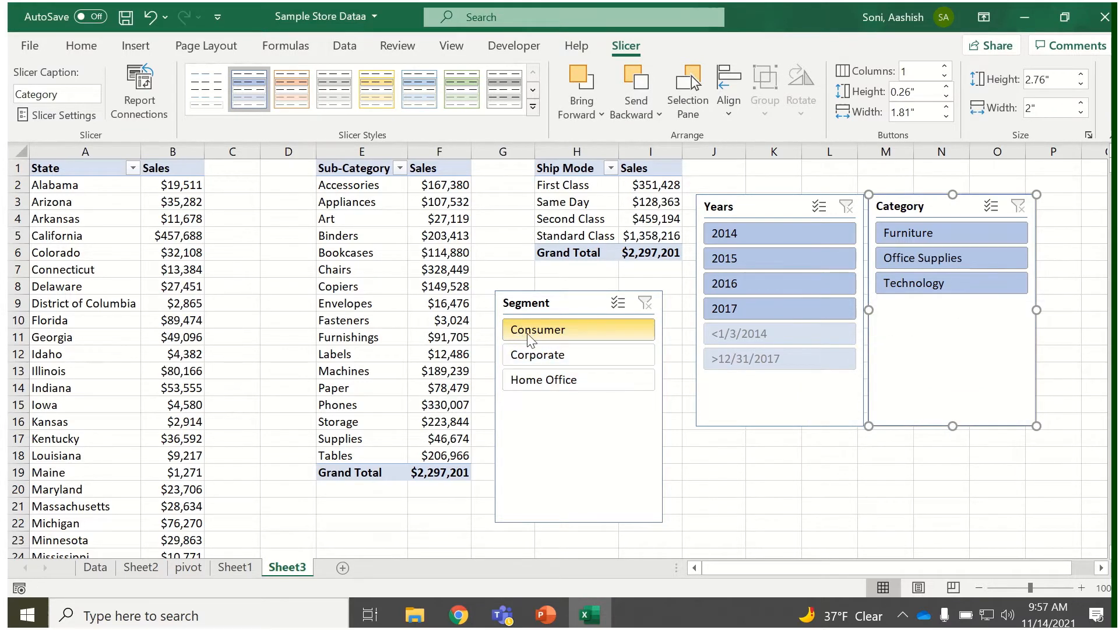
{"action": "left_click", "coordinate": [765, 263]}
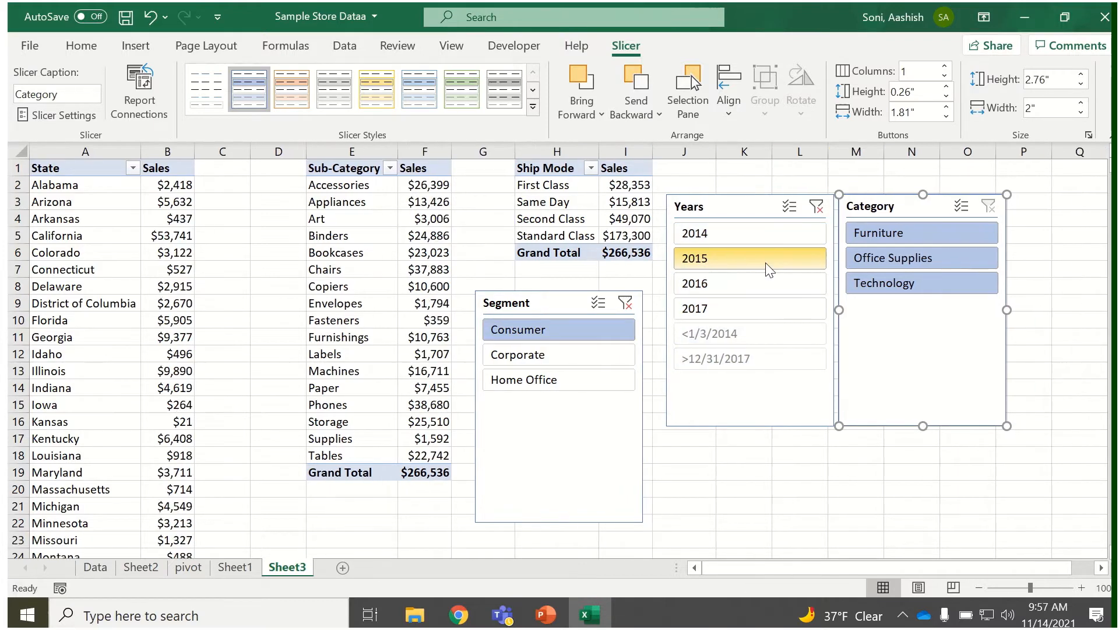
{"action": "left_click", "coordinate": [889, 264]}
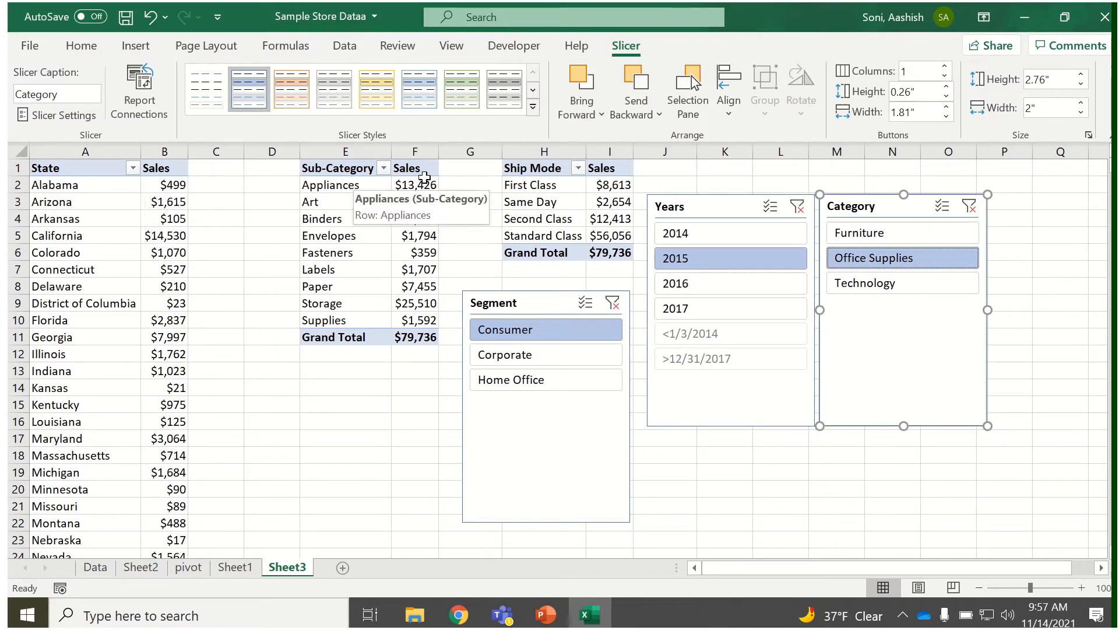
{"action": "left_click", "coordinate": [676, 283]}
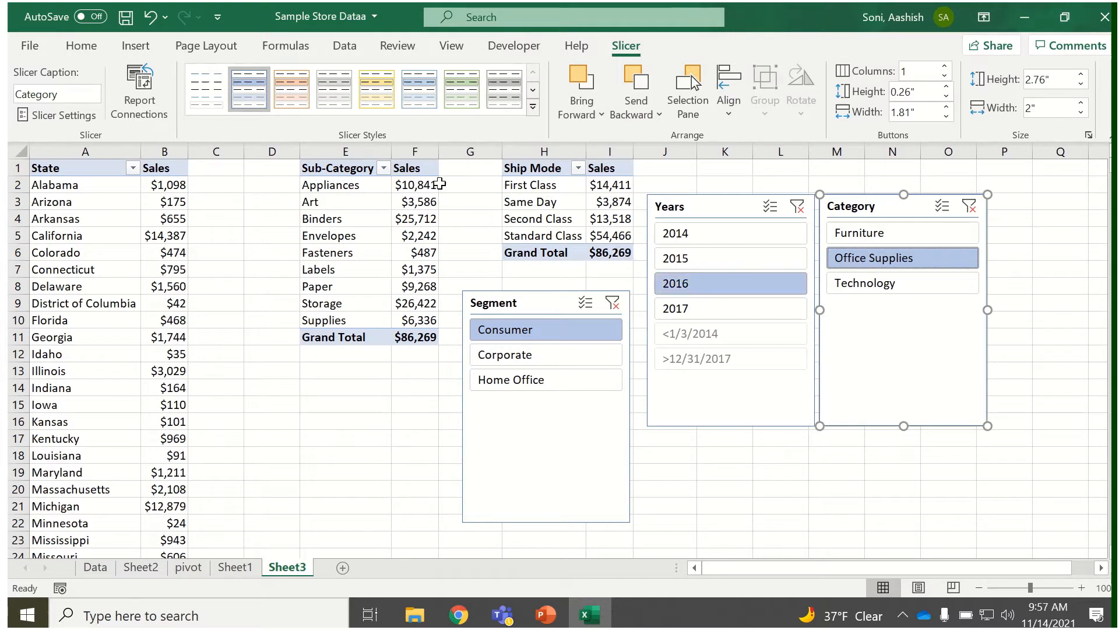
{"action": "left_click", "coordinate": [693, 238]}
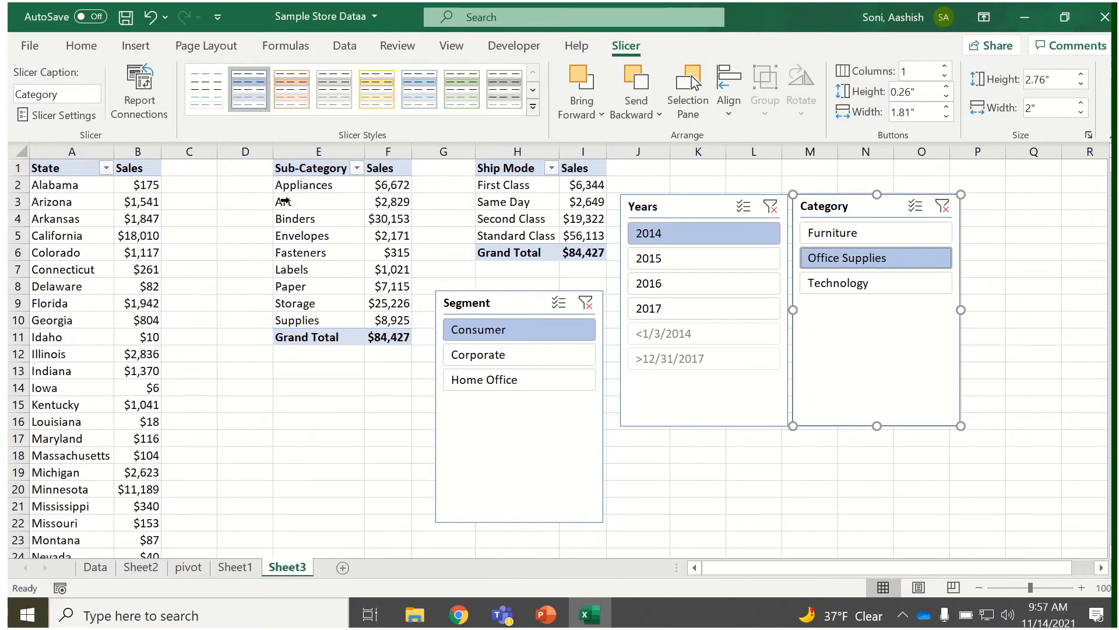
- Review the PivotTable names in the Segment slicer's report connections and close the list without changes
{"action": "left_click", "coordinate": [481, 298]}
{"action": "right_click", "coordinate": [481, 297]}
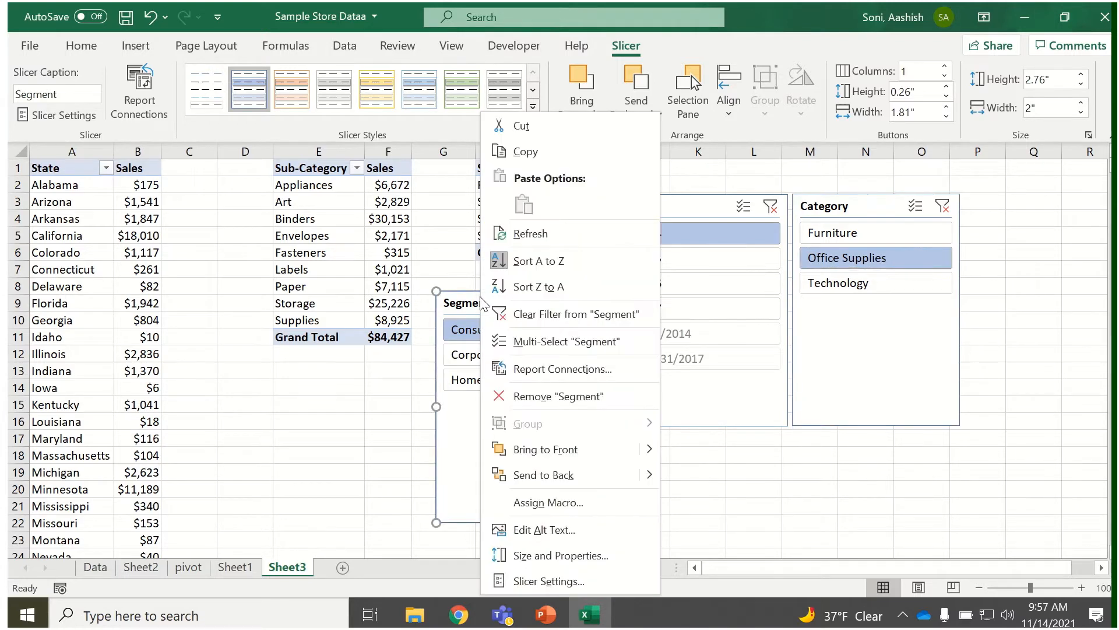
{"action": "left_click", "coordinate": [552, 373]}
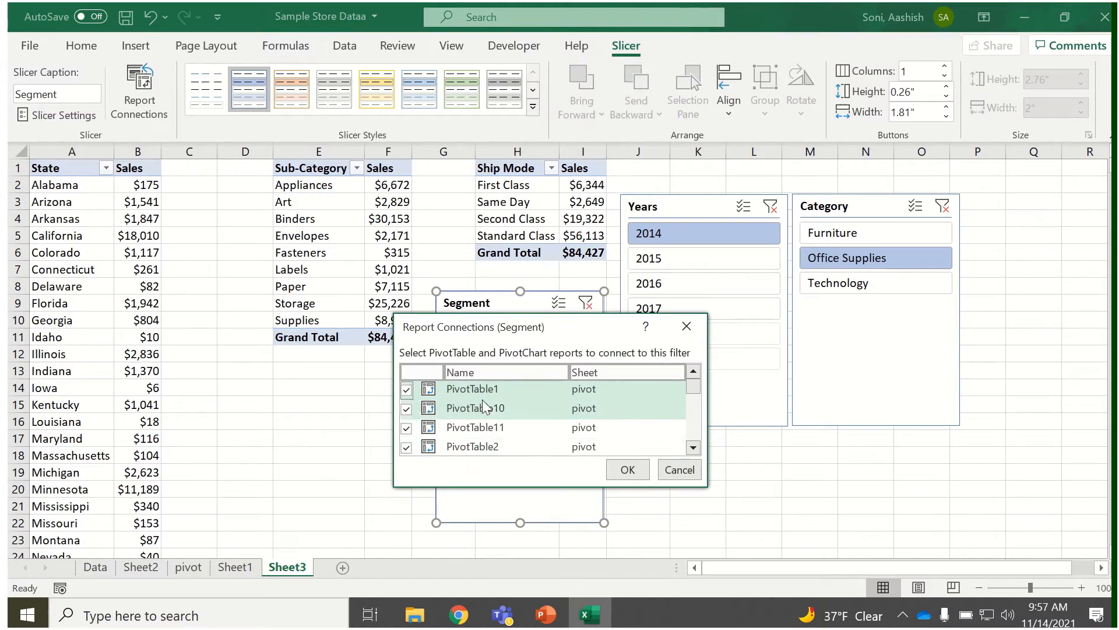
{"action": "left_click", "coordinate": [687, 474]}
- Rename the State sales PivotTable on Sheet3 as STATE Table
{"action": "left_click", "coordinate": [78, 245]}
{"action": "left_click", "coordinate": [73, 209]}
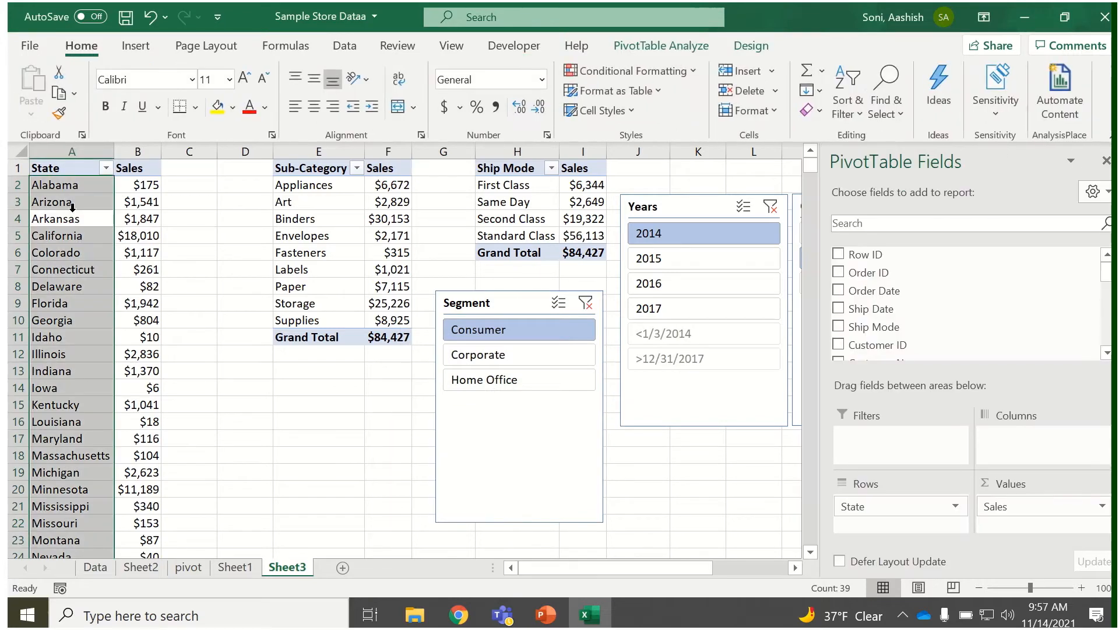
{"action": "left_click", "coordinate": [72, 202]}
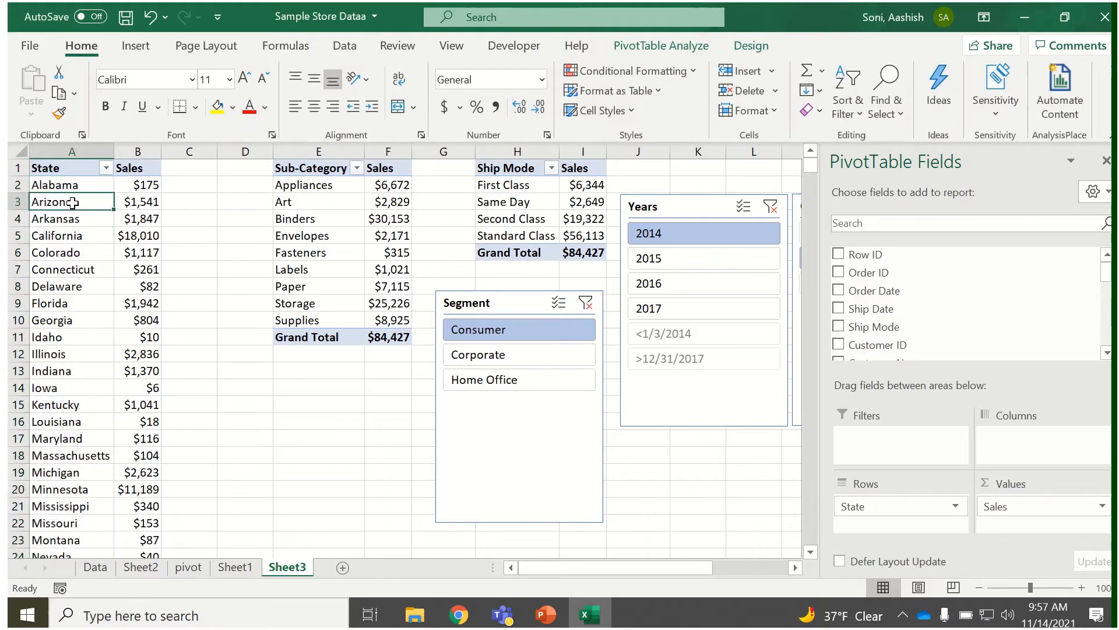
{"action": "left_click", "coordinate": [670, 48]}
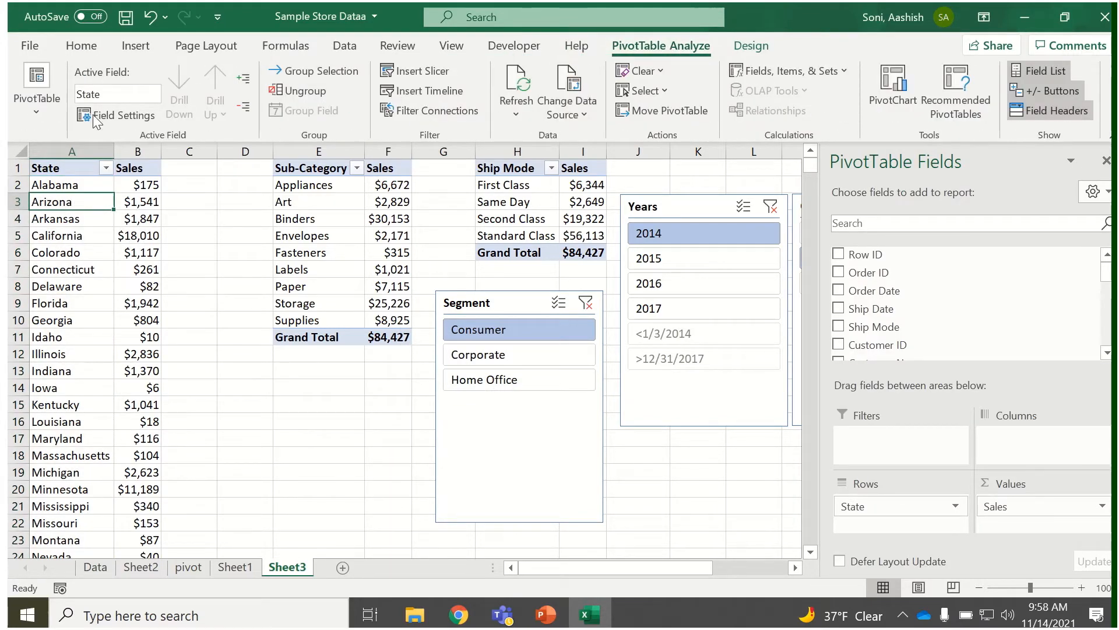
{"action": "left_click", "coordinate": [39, 114]}
{"action": "left_click", "coordinate": [73, 175]}
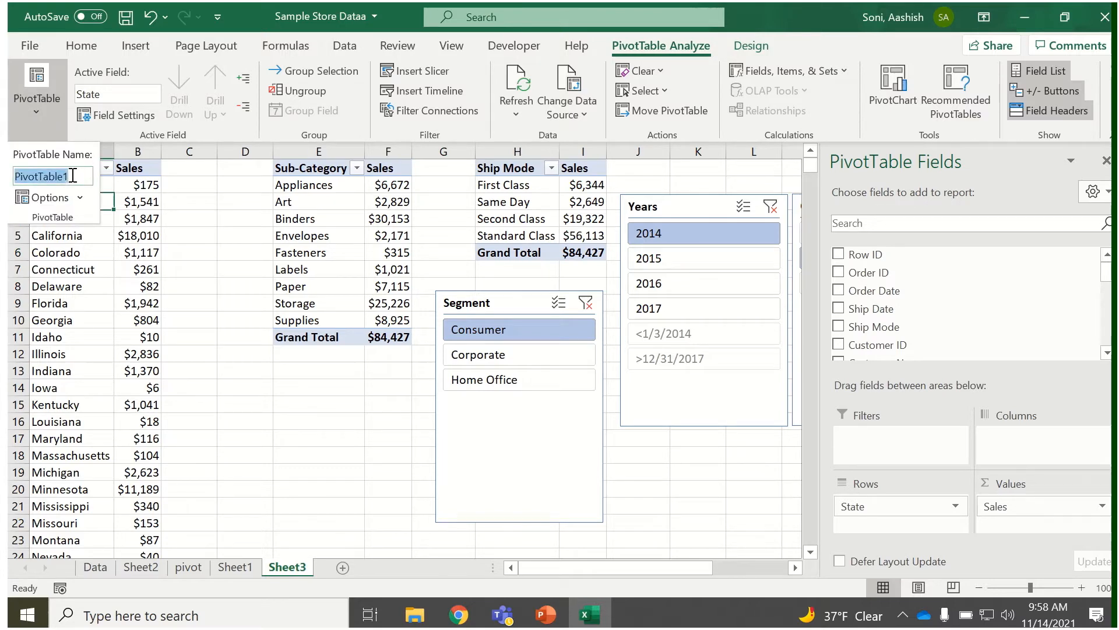
{"action": "type", "text": "STATE"}
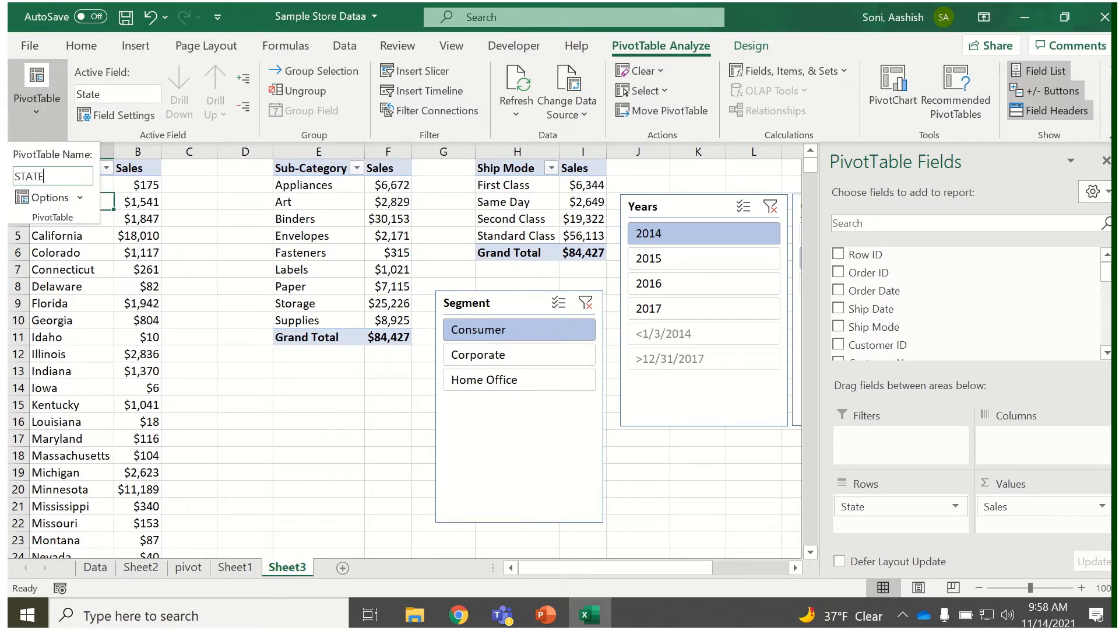
{"action": "type", "text": " Table"}
{"action": "key", "text": "Return"}
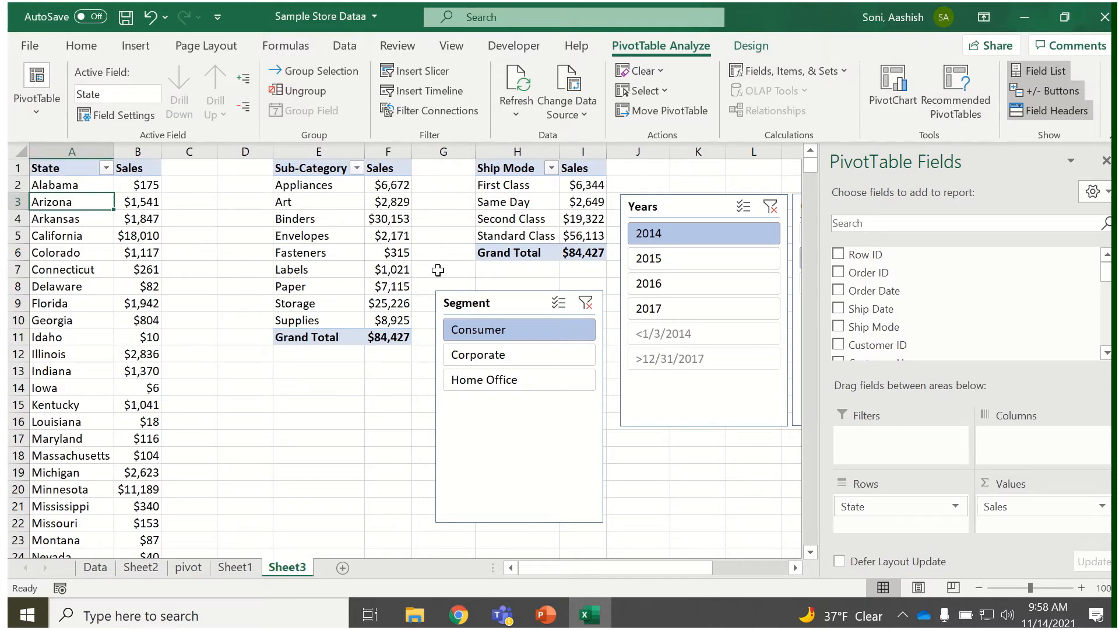
- Check how the STATE Table is listed in the Segment slicer's report connections and close the list without changes
{"action": "left_click", "coordinate": [460, 302]}
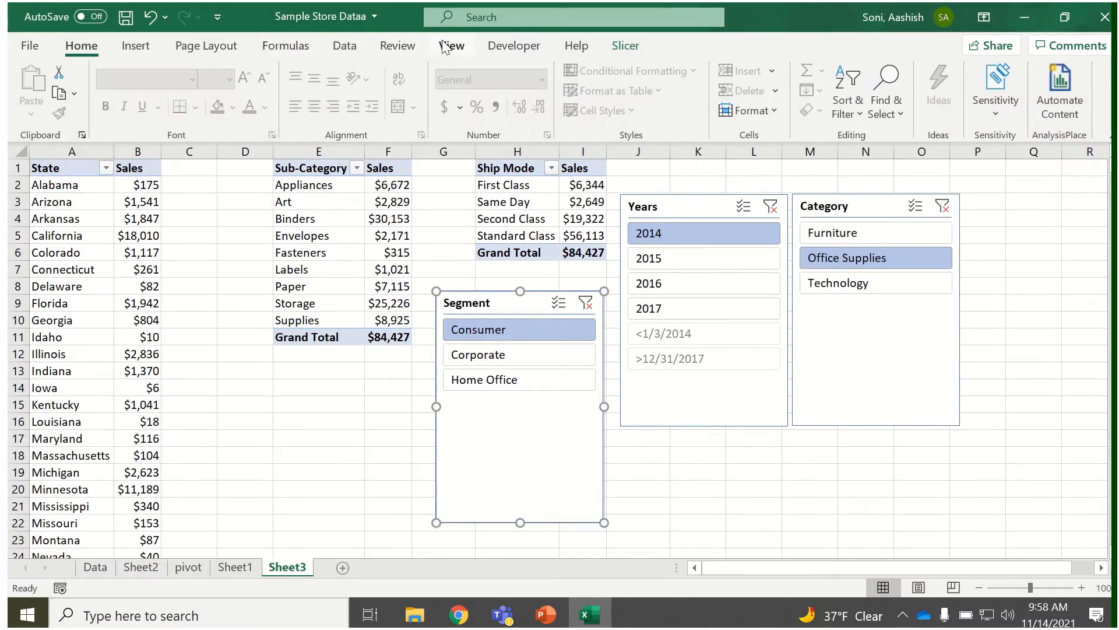
{"action": "left_click", "coordinate": [349, 45]}
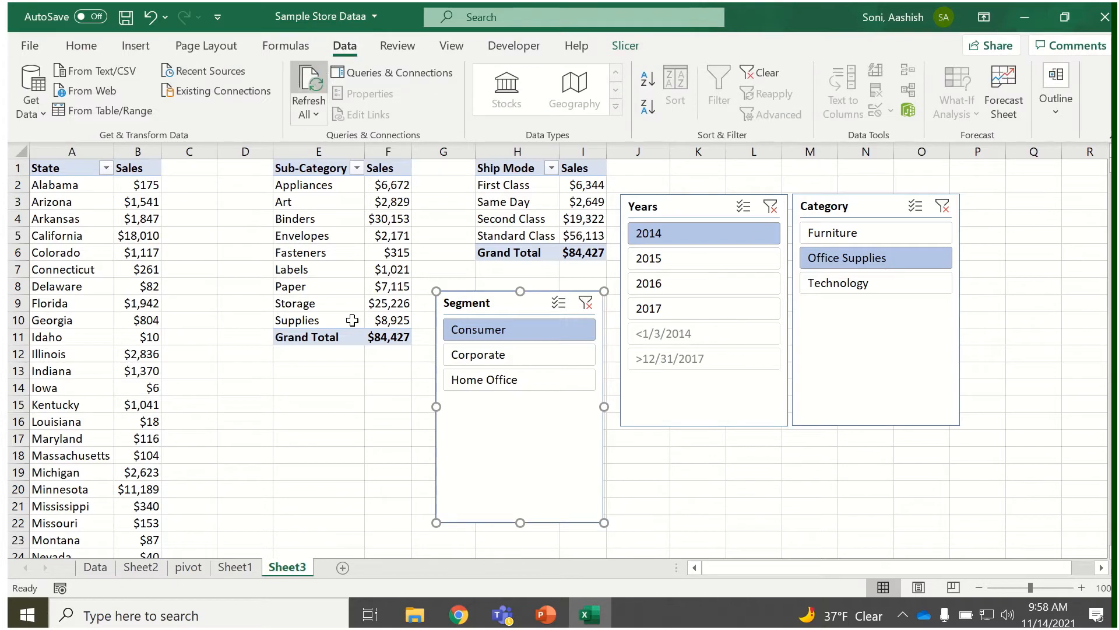
{"action": "right_click", "coordinate": [508, 310]}
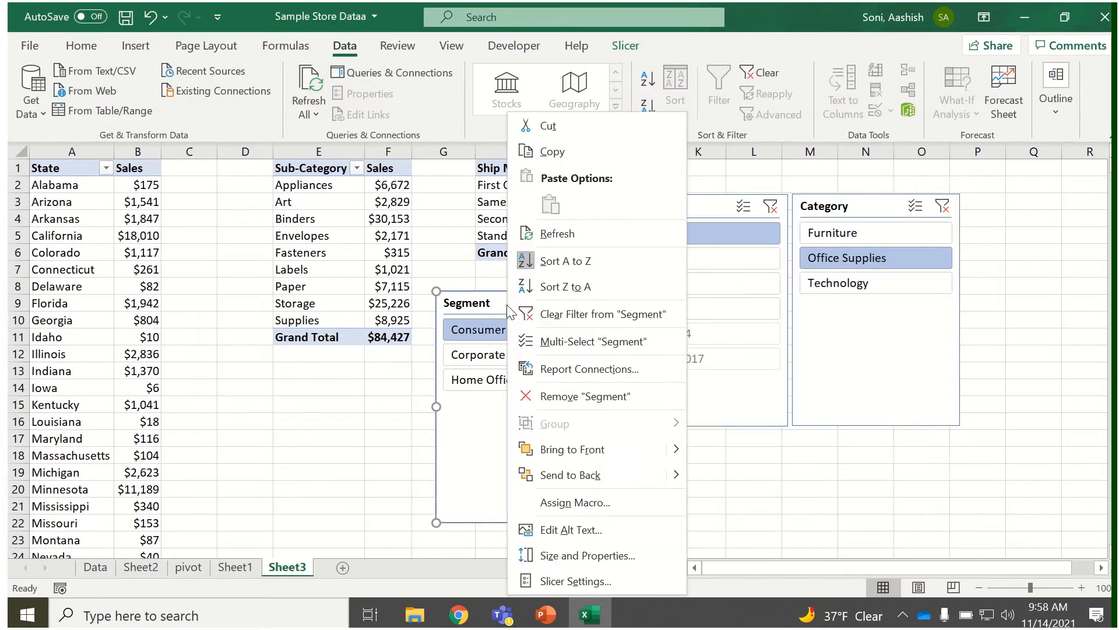
{"action": "left_click", "coordinate": [575, 369]}
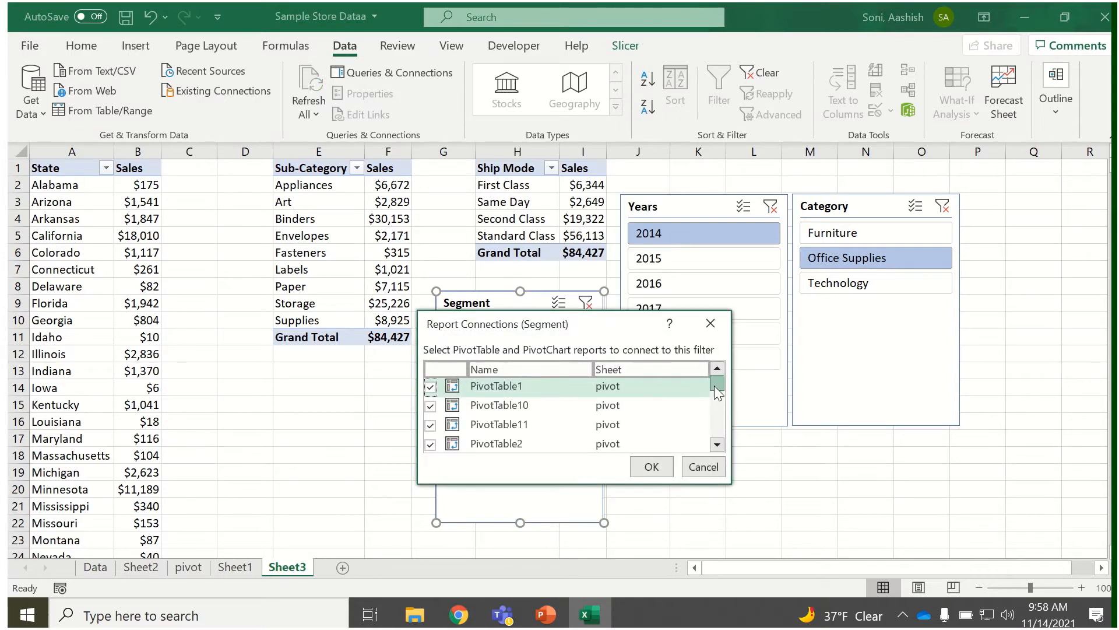
{"action": "left_click_drag", "start_coordinate": [715, 385], "coordinate": [717, 440]}
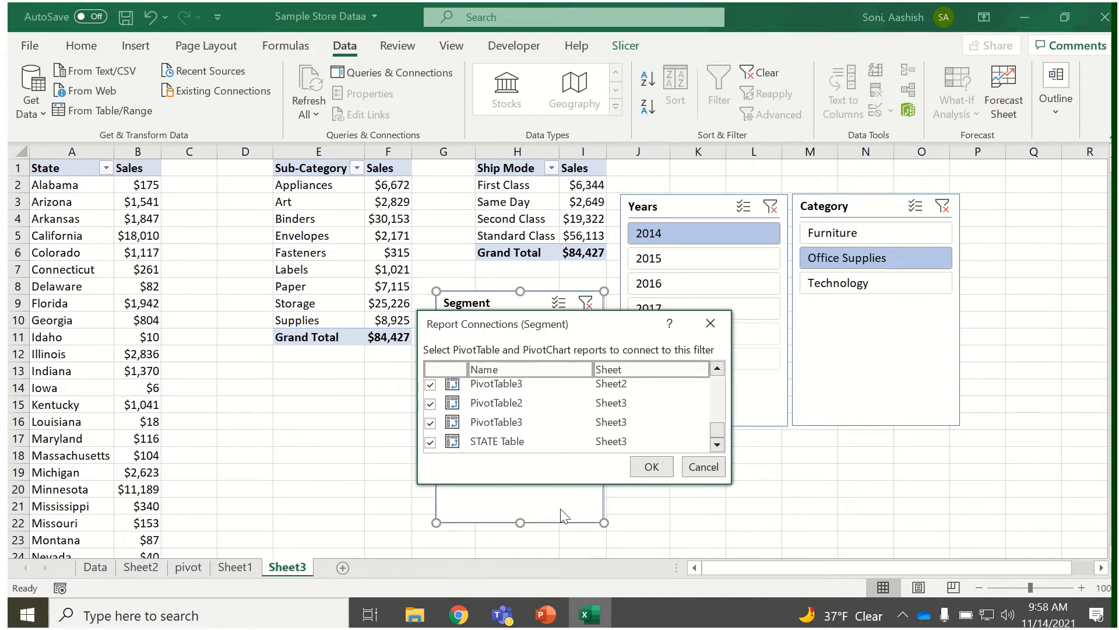
{"action": "left_click", "coordinate": [702, 469]}
- Look over the pivot and Sheet1 worksheets and return to Sheet3
{"action": "left_click", "coordinate": [192, 568]}
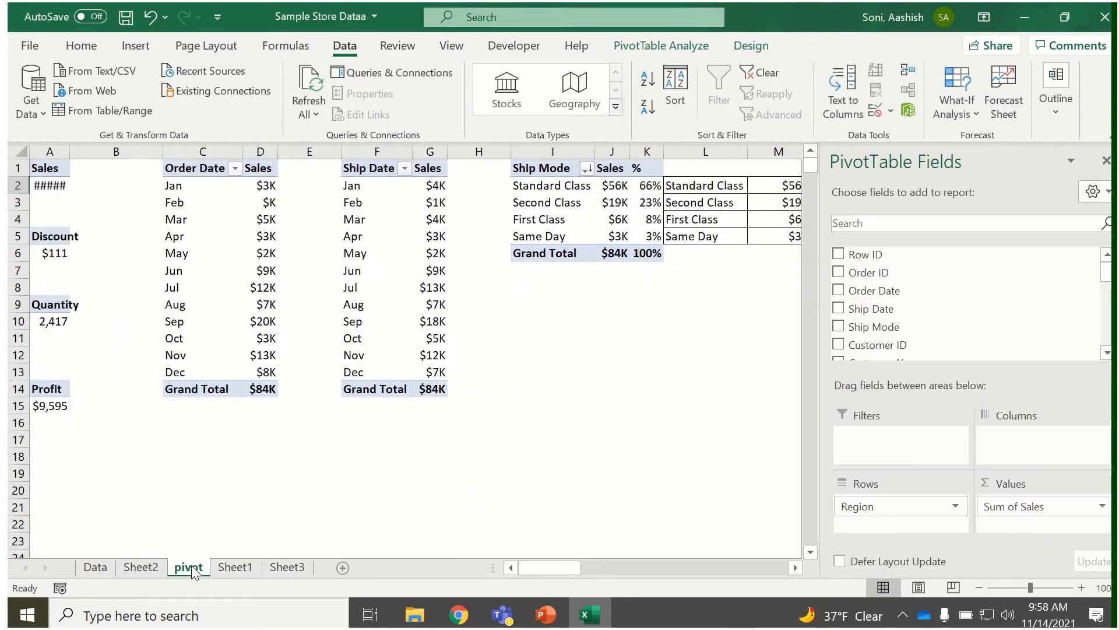
{"action": "left_click", "coordinate": [243, 574]}
{"action": "left_click", "coordinate": [291, 568]}
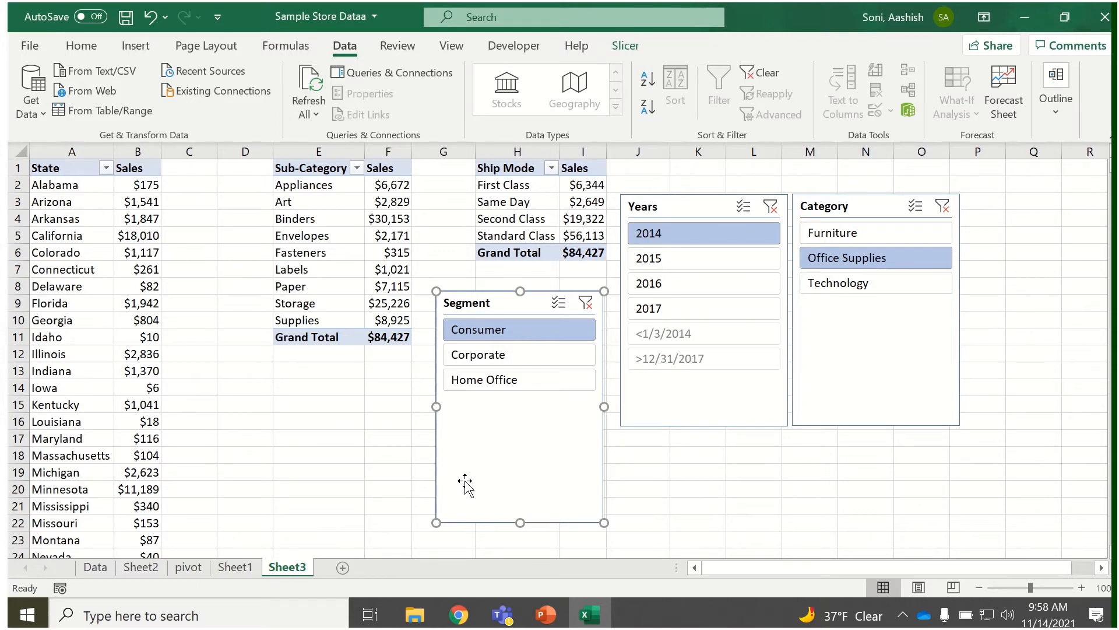
- Clear the filters from the Segment, Years and Category slicers
{"action": "left_click", "coordinate": [585, 302]}
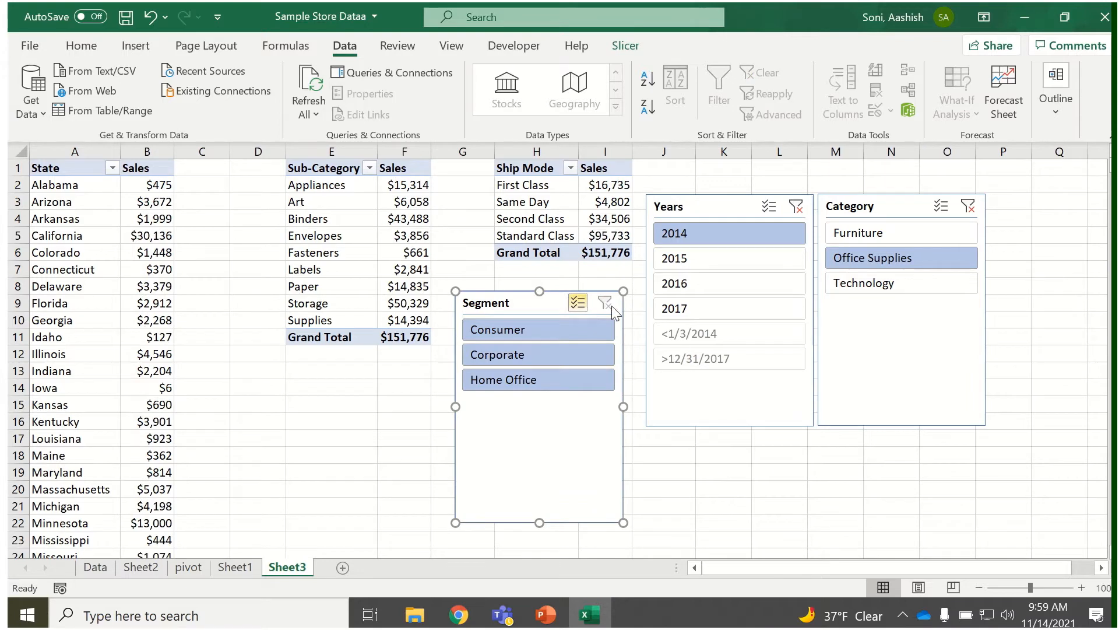
{"action": "left_click", "coordinate": [795, 207]}
{"action": "left_click", "coordinate": [989, 206]}
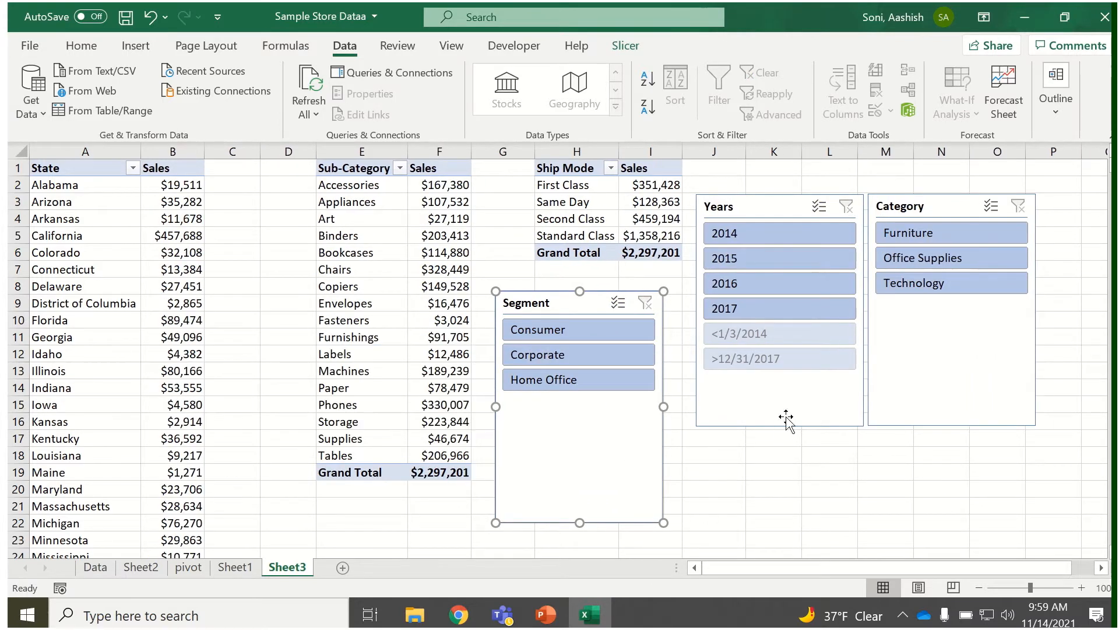
- Hide items with no data in the Years slicer's settings
{"action": "left_click", "coordinate": [794, 398]}
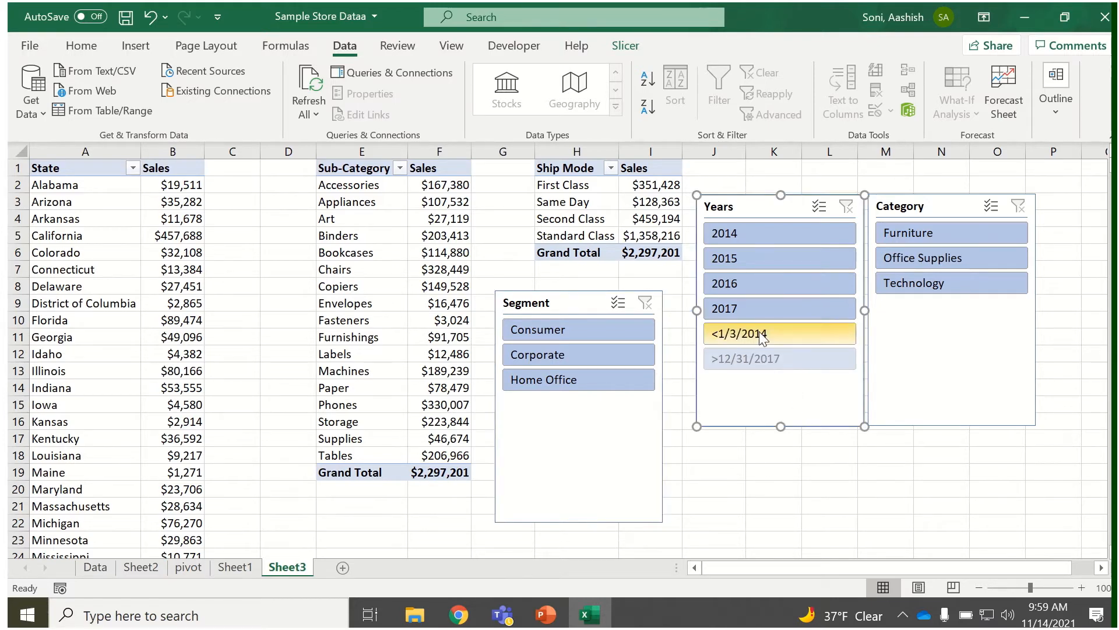
{"action": "right_click", "coordinate": [752, 398]}
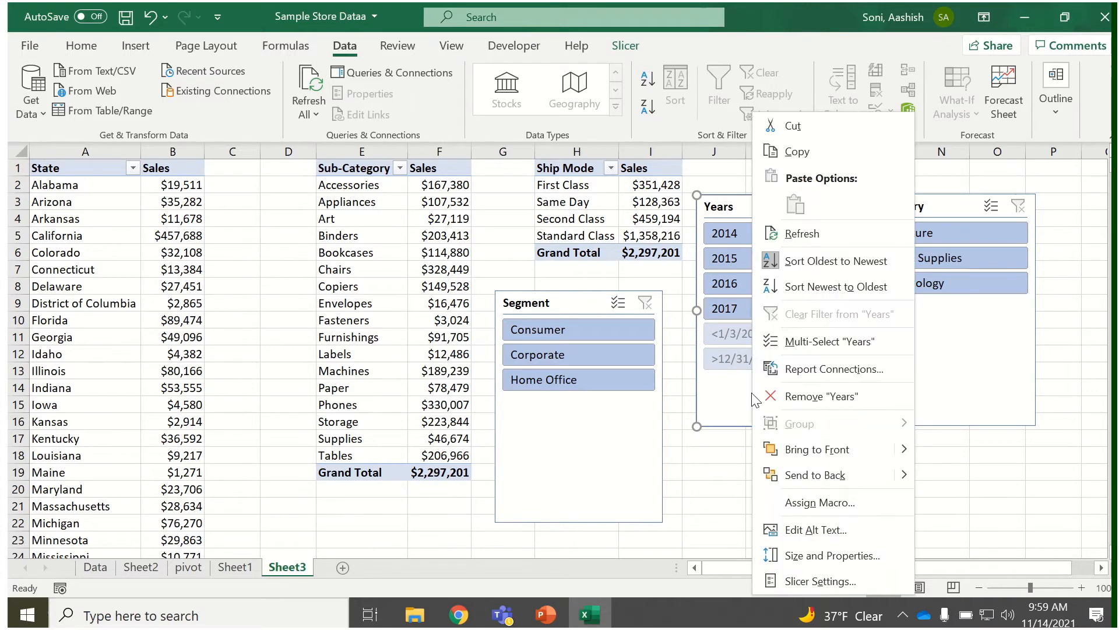
{"action": "left_click", "coordinate": [811, 581]}
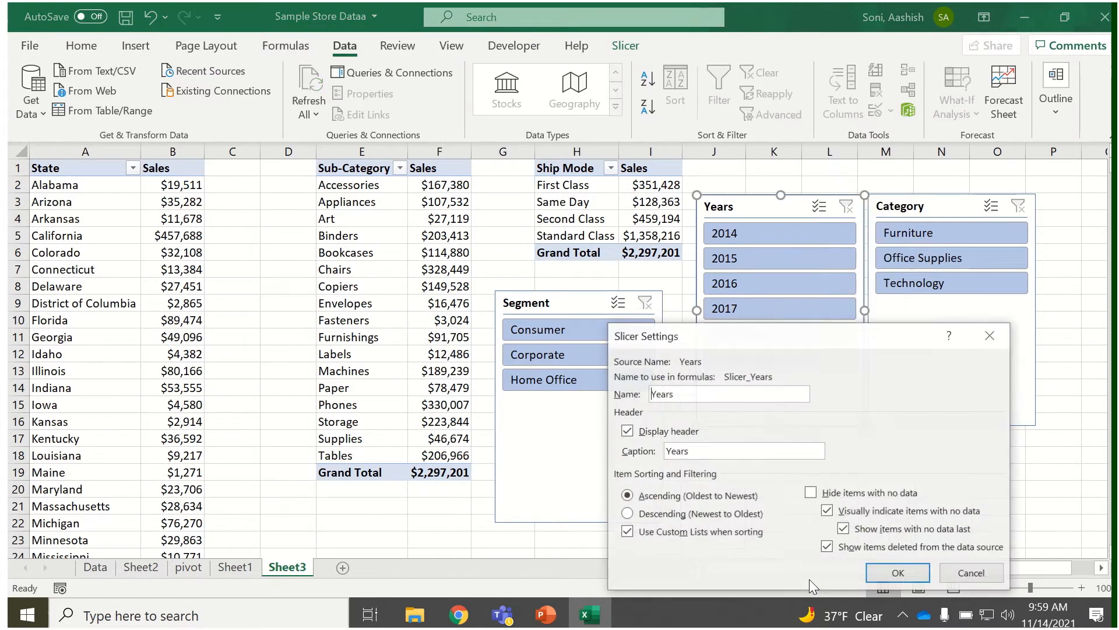
{"action": "left_click", "coordinate": [816, 496]}
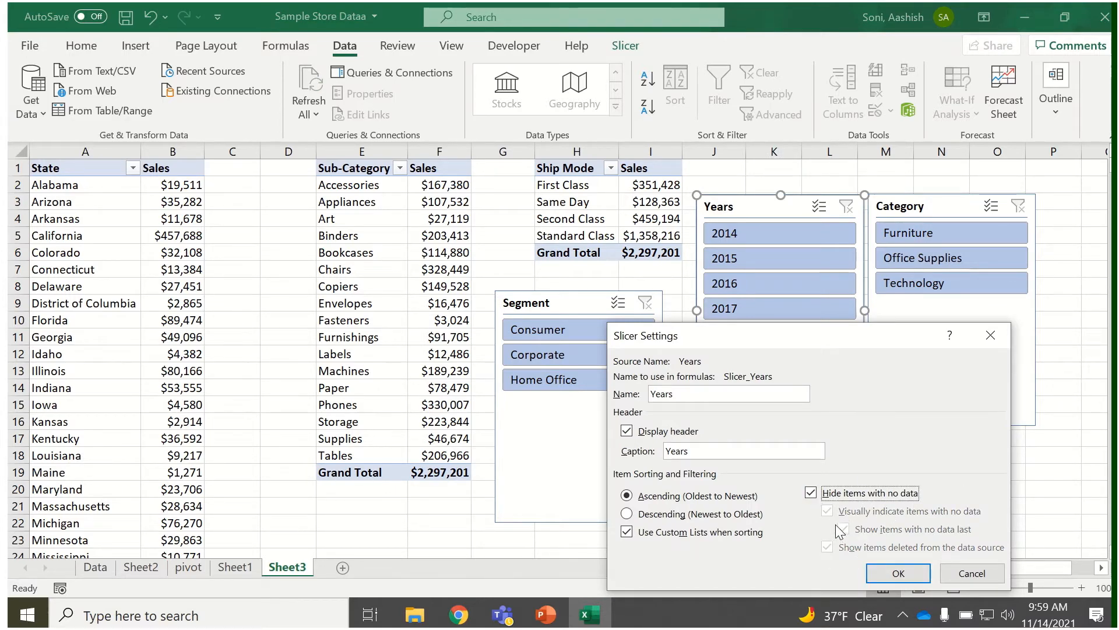
{"action": "left_click", "coordinate": [880, 570]}
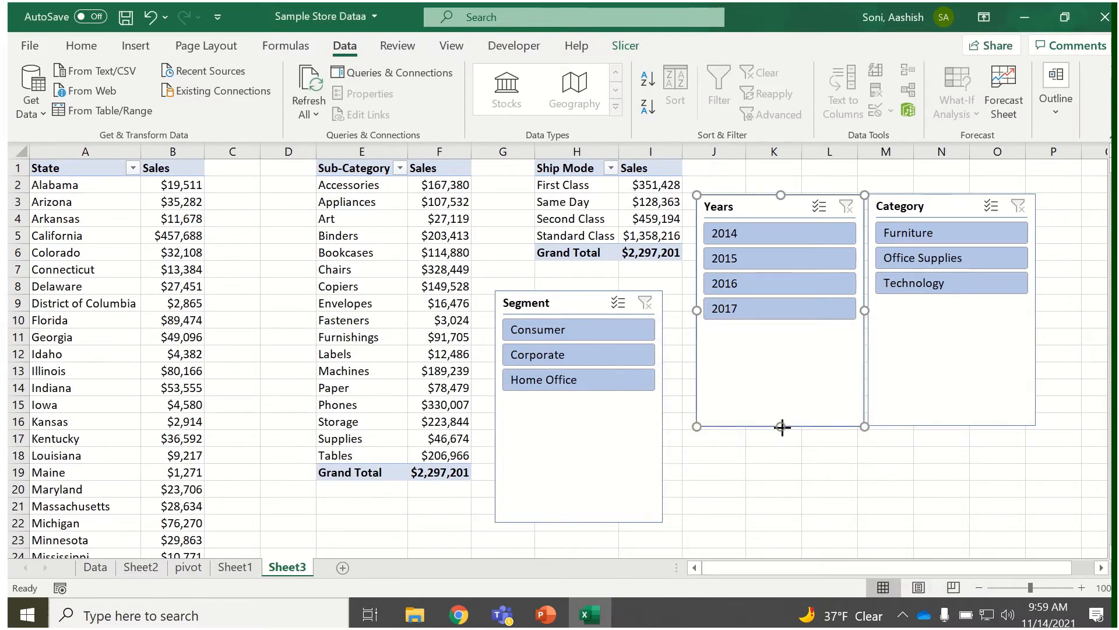
- Shorten the Years slicer to about 1.79" high and shift it slightly toward the Ship Mode table
{"action": "left_click_drag", "start_coordinate": [781, 425], "coordinate": [783, 345]}
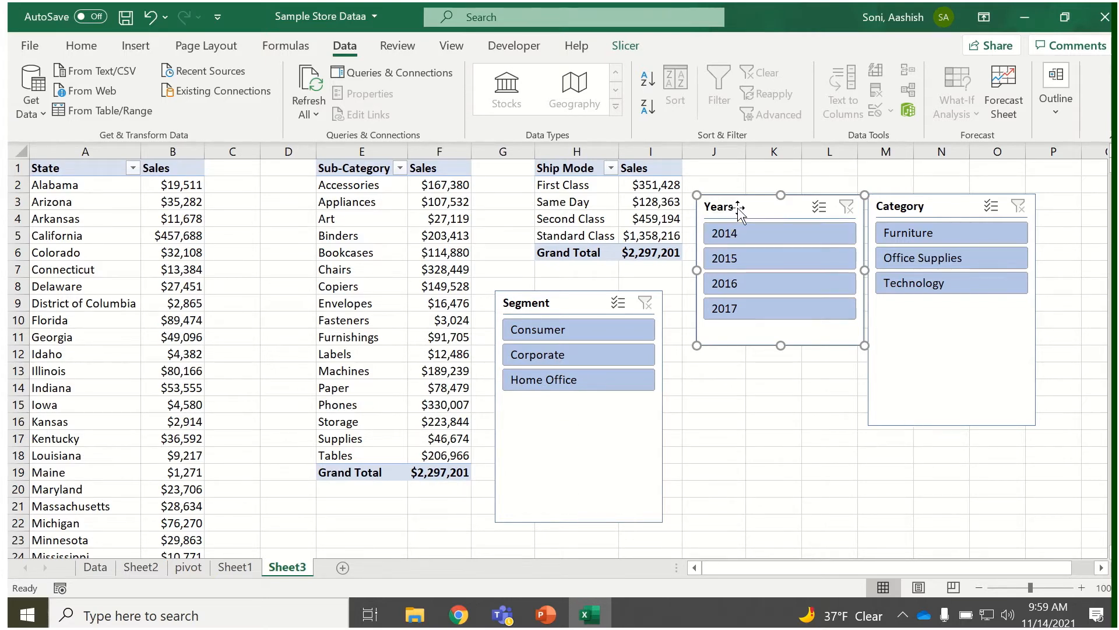
{"action": "left_click_drag", "start_coordinate": [737, 209], "coordinate": [723, 212]}
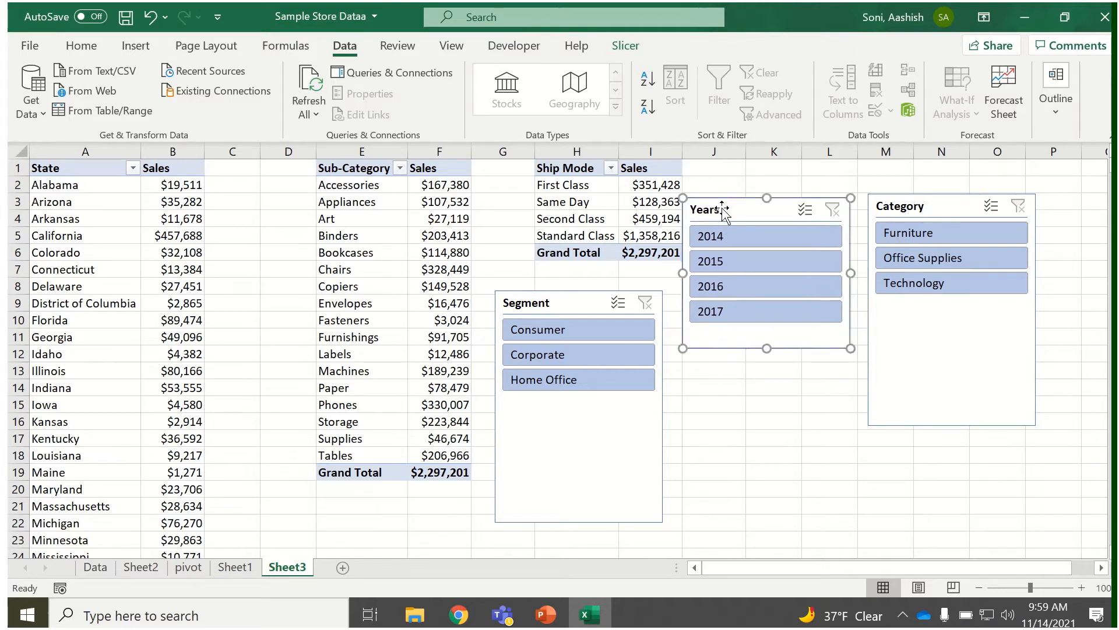
- Set the Years slicer's height to 1.9" and its width to 1.7"
{"action": "left_click", "coordinate": [628, 46]}
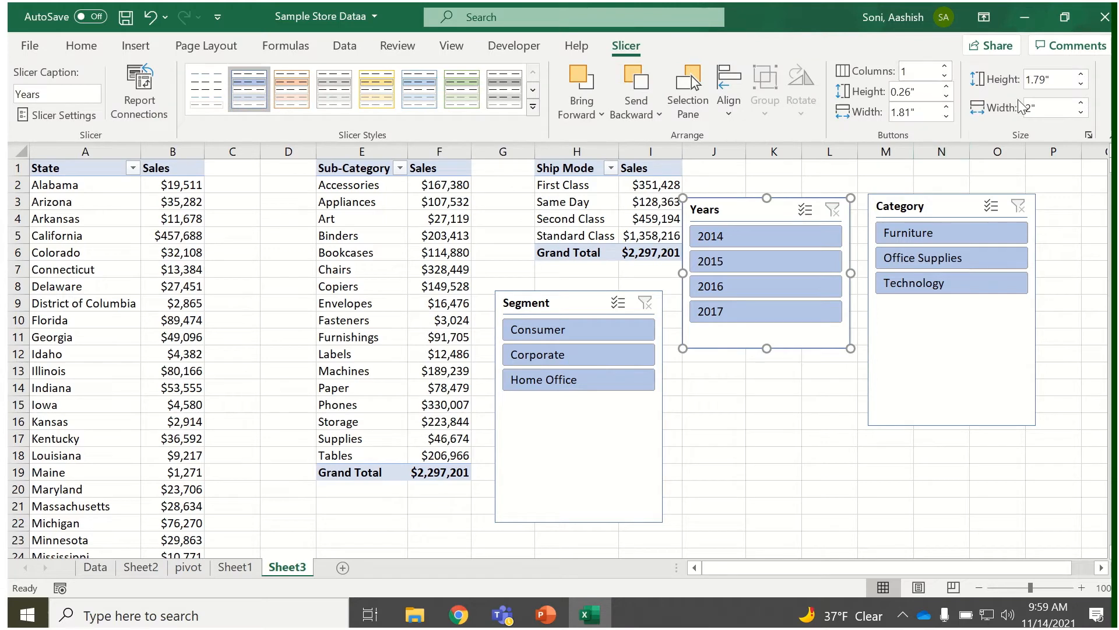
{"action": "left_click", "coordinate": [1081, 83]}
{"action": "left_click", "coordinate": [1081, 84]}
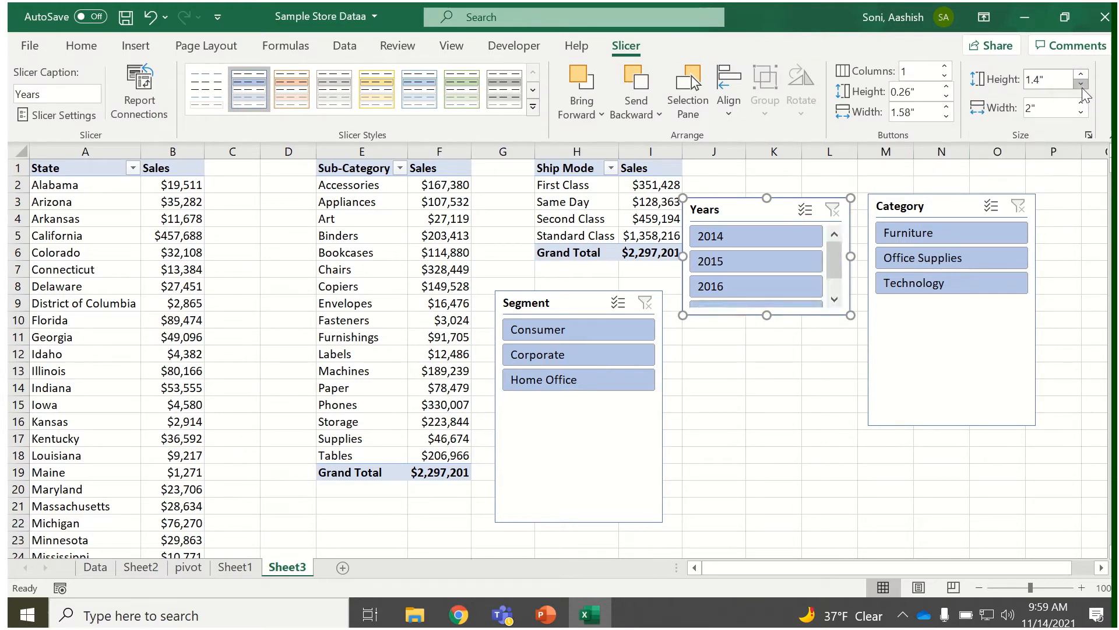
{"action": "left_click", "coordinate": [1081, 74]}
{"action": "left_click", "coordinate": [1081, 74]}
{"action": "left_click", "coordinate": [1081, 74]}
{"action": "left_click", "coordinate": [1081, 75]}
{"action": "left_click", "coordinate": [1081, 74]}
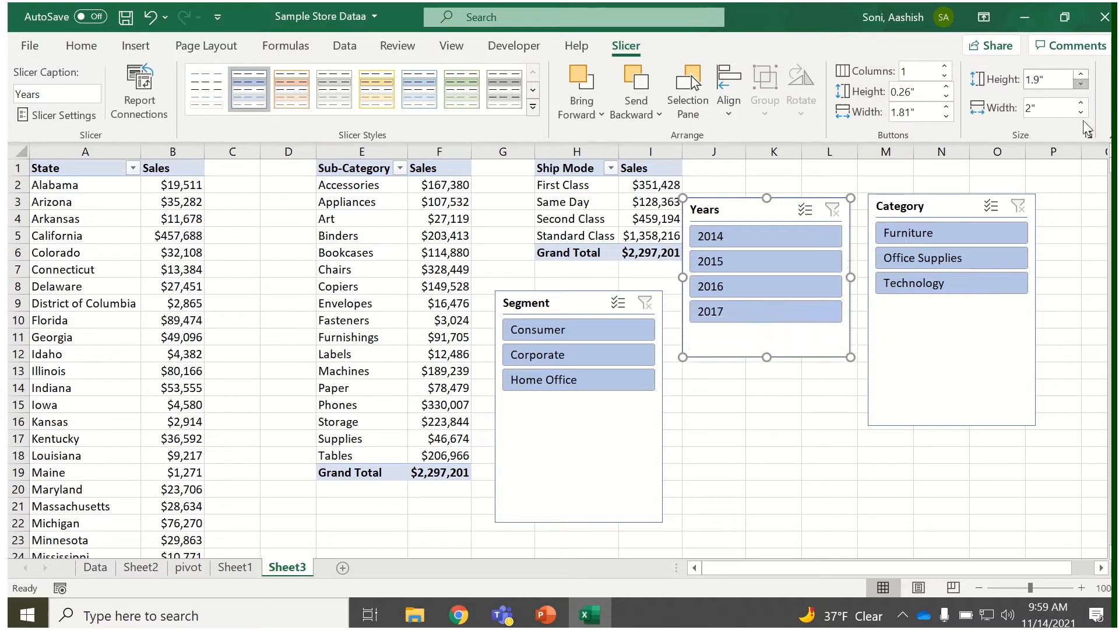
{"action": "left_click", "coordinate": [1081, 113]}
{"action": "left_click", "coordinate": [1081, 112]}
{"action": "left_click", "coordinate": [1082, 113]}
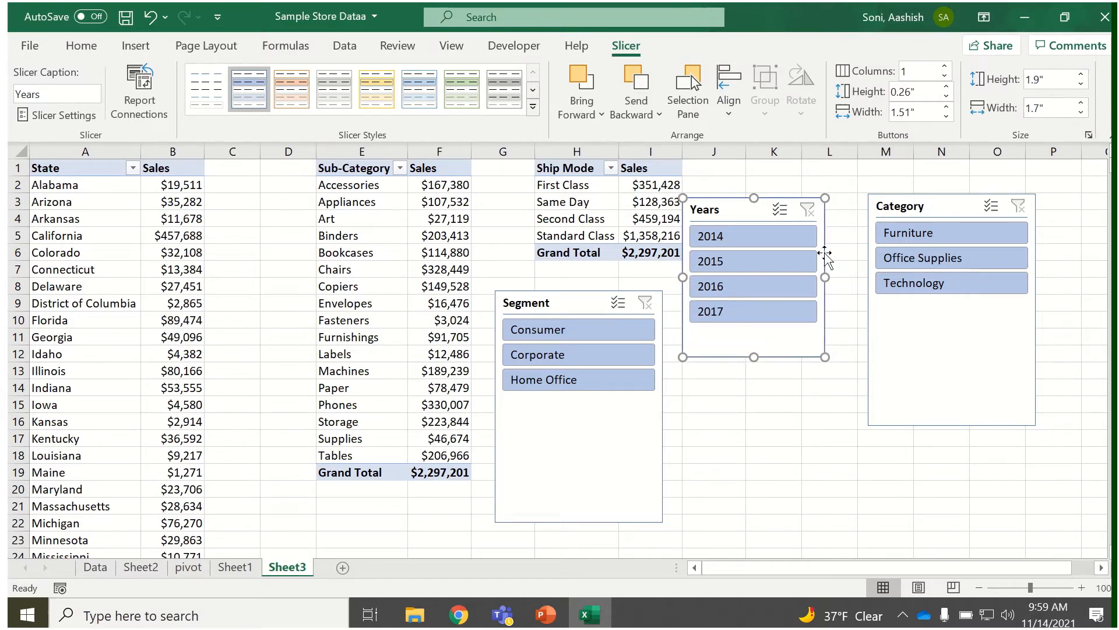
- Resize the Years slicer freehand to about 2.03" wide and 1.64" high, trying a width of about 0.92" on the way
{"action": "left_click_drag", "start_coordinate": [825, 277], "coordinate": [759, 288]}
{"action": "left_click_drag", "start_coordinate": [721, 357], "coordinate": [721, 336]}
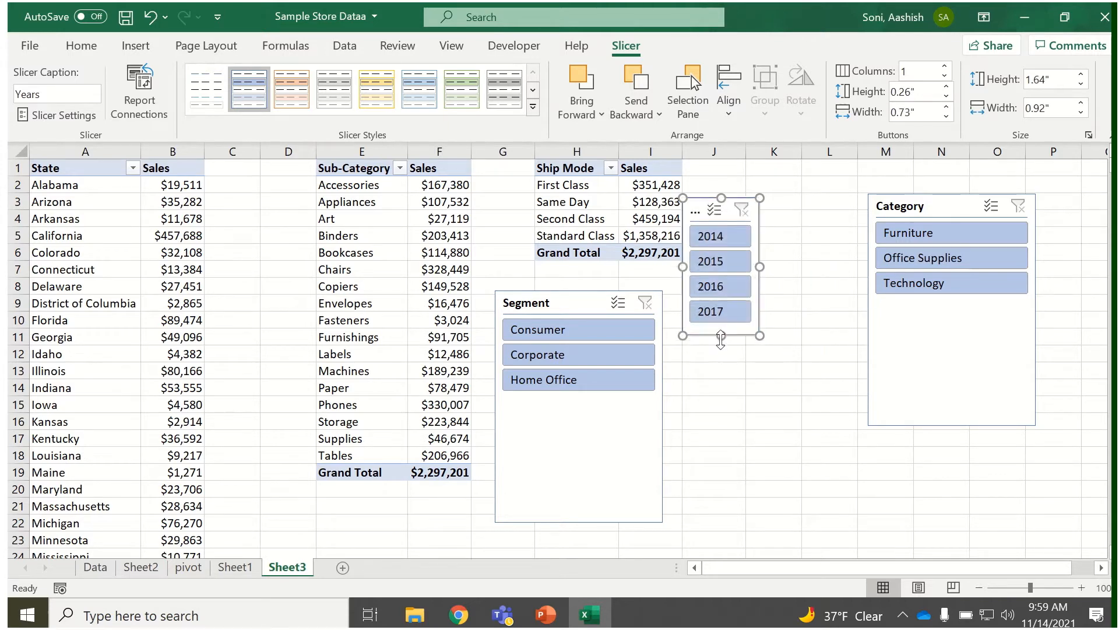
{"action": "left_click_drag", "start_coordinate": [760, 281], "coordinate": [853, 280]}
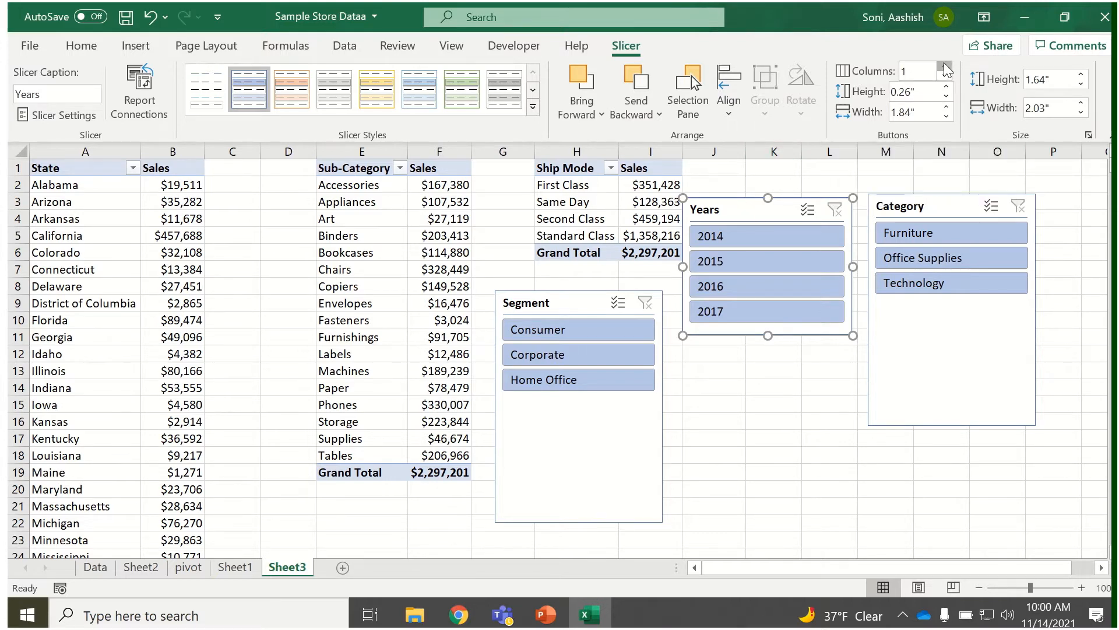
- Try up to 8 button columns in the Years slicer and settle on 2
{"action": "left_click", "coordinate": [944, 65]}
{"action": "left_click", "coordinate": [944, 66]}
{"action": "left_click", "coordinate": [945, 65]}
{"action": "left_click", "coordinate": [945, 65]}
{"action": "left_click", "coordinate": [946, 66]}
{"action": "left_click", "coordinate": [946, 65]}
{"action": "left_click", "coordinate": [945, 66]}
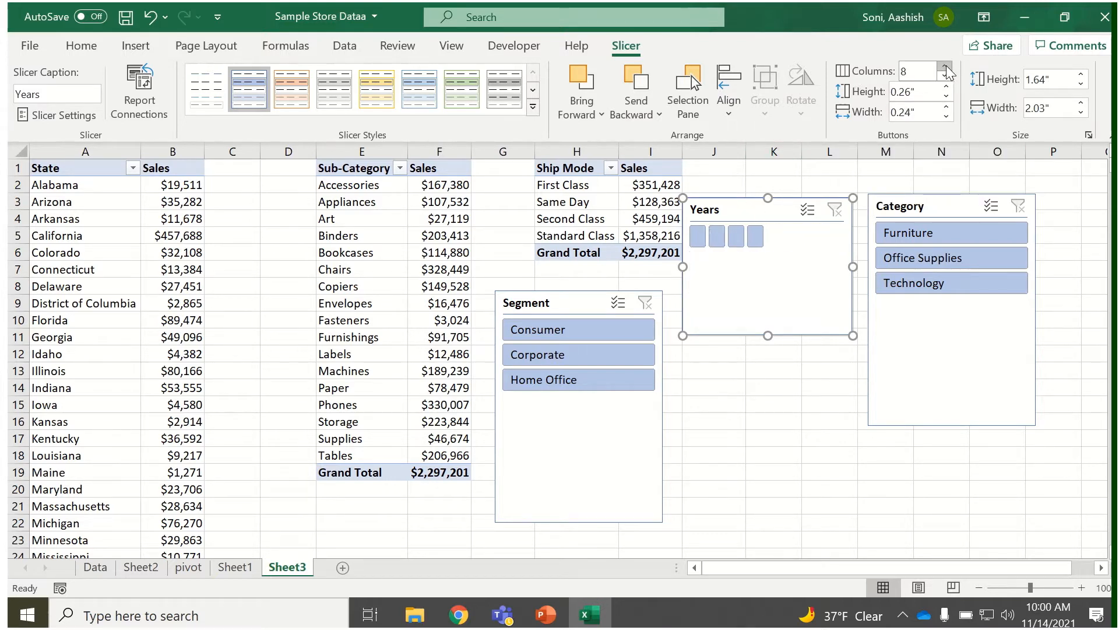
{"action": "left_click", "coordinate": [946, 78]}
{"action": "left_click", "coordinate": [946, 78]}
{"action": "left_click", "coordinate": [946, 78]}
{"action": "left_click", "coordinate": [947, 79]}
{"action": "left_click", "coordinate": [946, 78]}
{"action": "left_click", "coordinate": [947, 79]}
{"action": "left_click", "coordinate": [948, 78]}
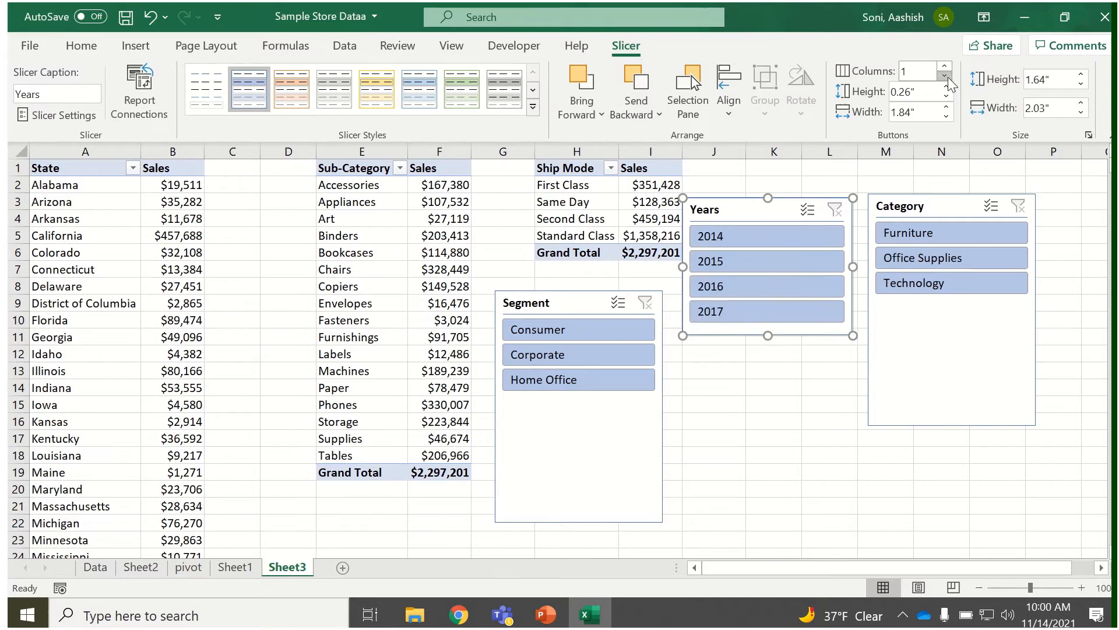
{"action": "left_click", "coordinate": [945, 66]}
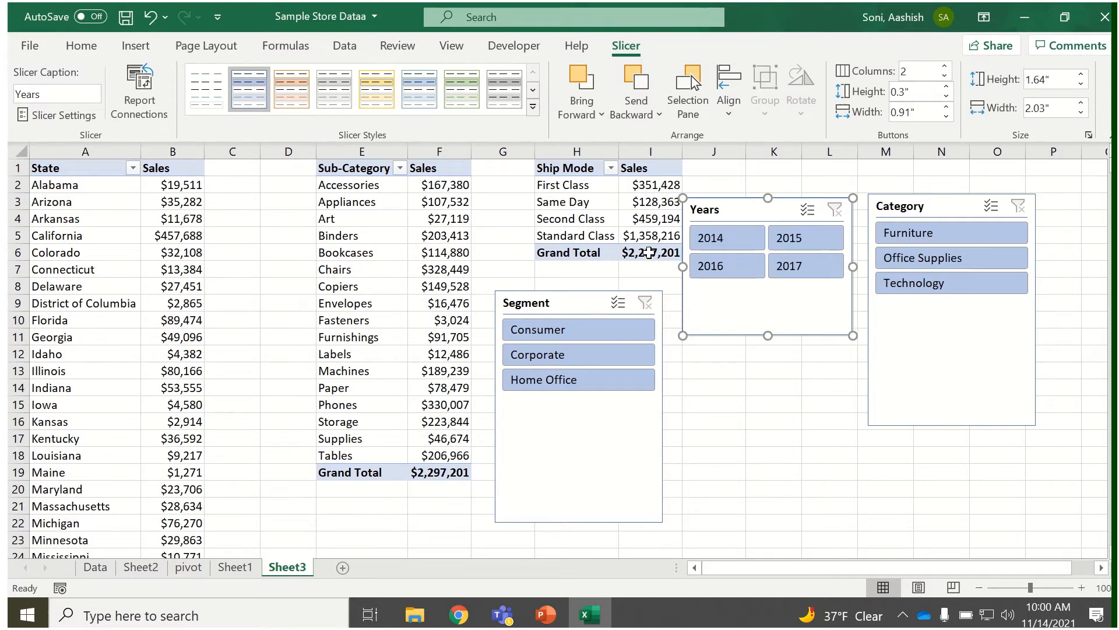
- Arrange the Segment slicer's buttons in 3 columns
{"action": "left_click", "coordinate": [588, 301]}
{"action": "left_click", "coordinate": [947, 67]}
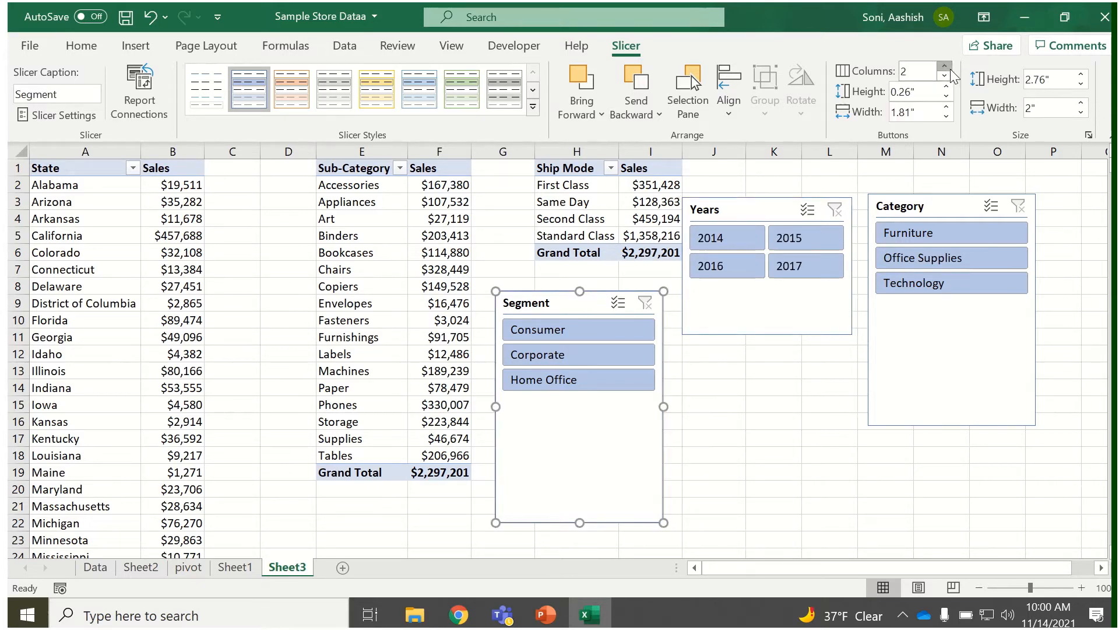
{"action": "left_click", "coordinate": [945, 67]}
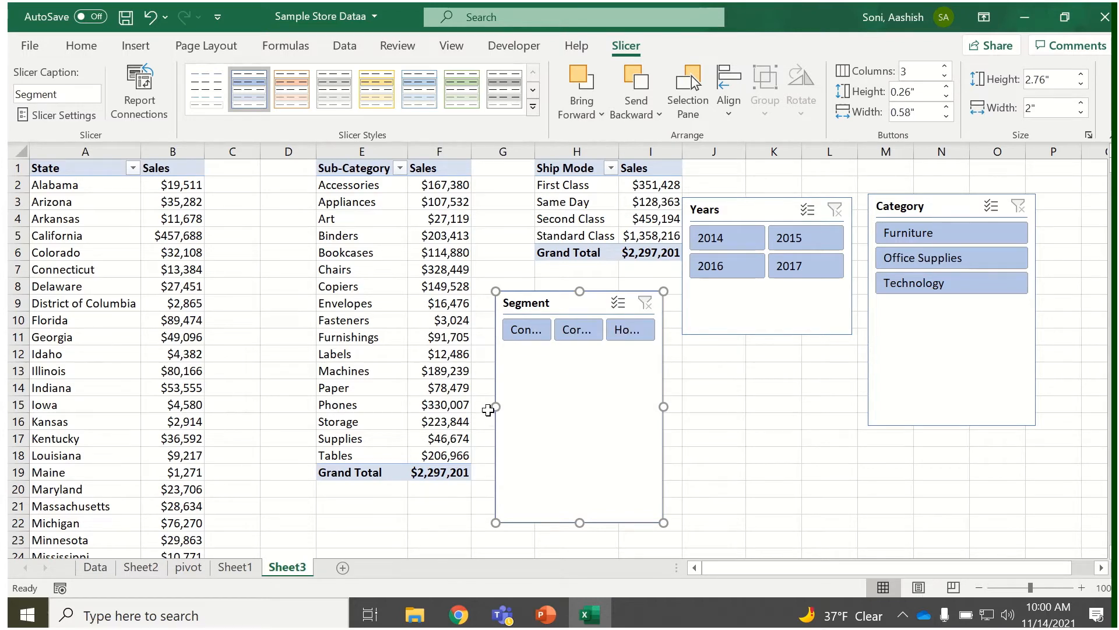
- Resize the Segment slicer to about 3.96" wide and 0.8" high, and move it below the Years slicer
{"action": "left_click_drag", "start_coordinate": [488, 410], "coordinate": [331, 406]}
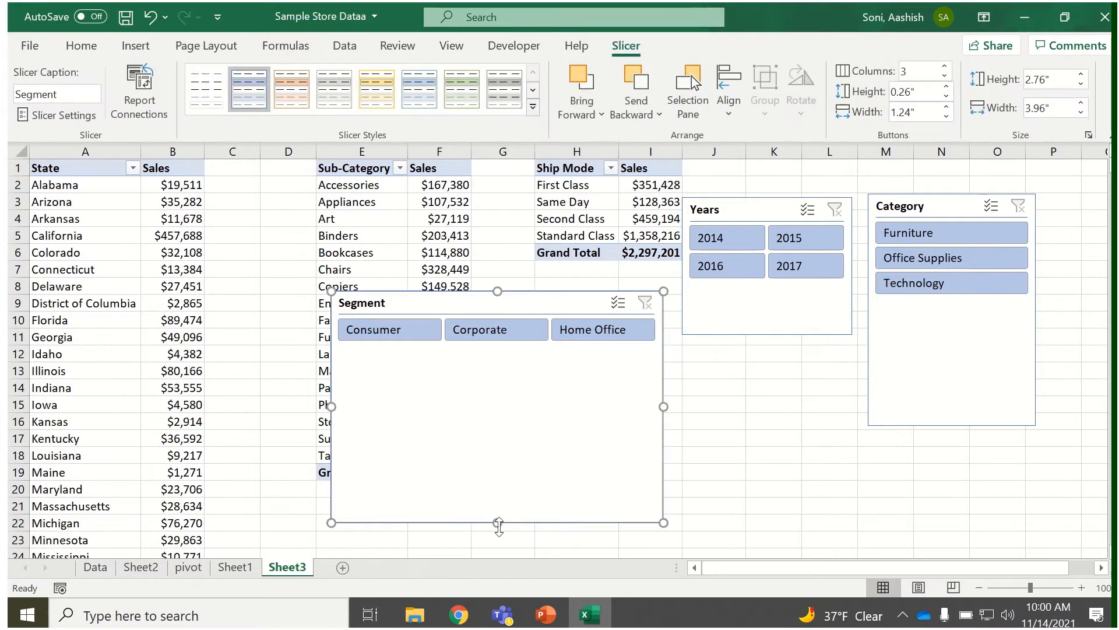
{"action": "left_click_drag", "start_coordinate": [498, 525], "coordinate": [498, 358]}
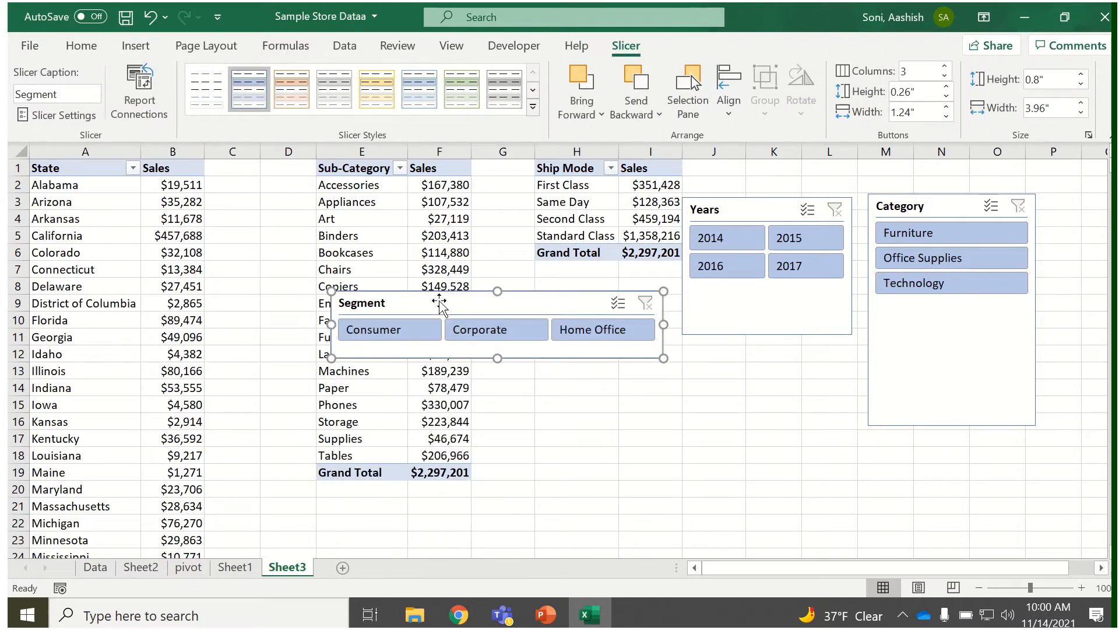
{"action": "left_click_drag", "start_coordinate": [440, 303], "coordinate": [640, 373]}
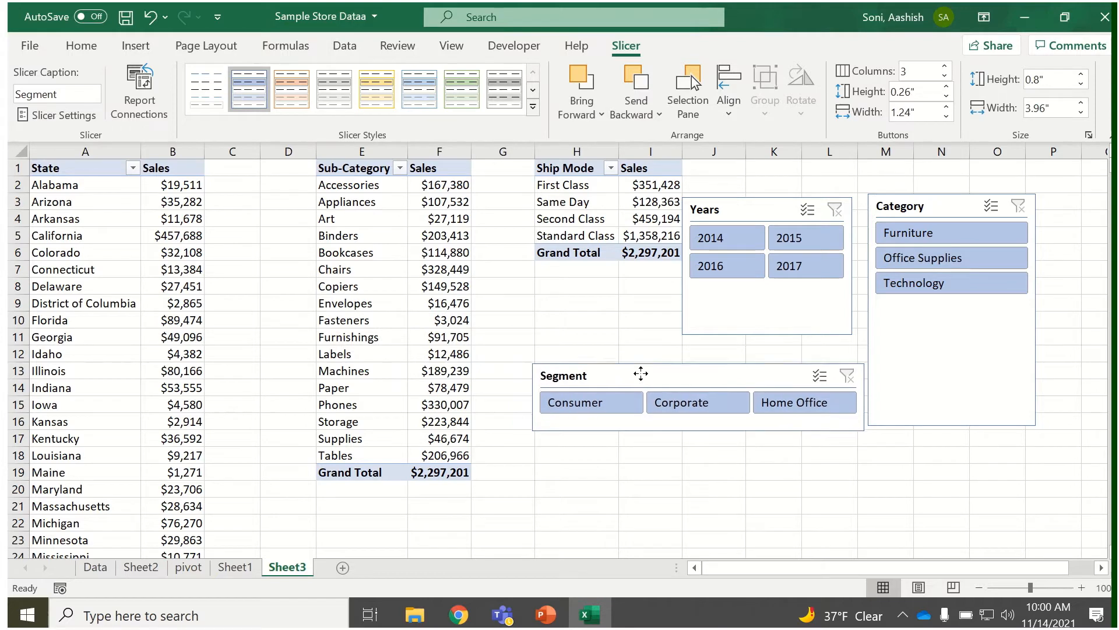
- Arrange the Years slicer's buttons in 4 columns
{"action": "left_click", "coordinate": [790, 207]}
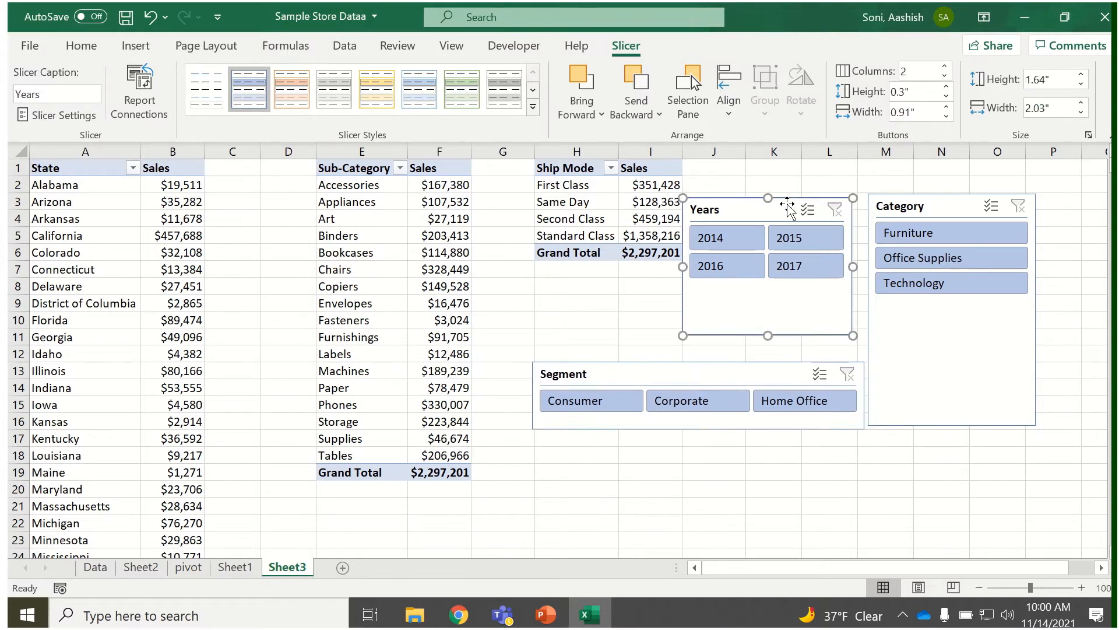
{"action": "left_click", "coordinate": [944, 67]}
{"action": "left_click", "coordinate": [944, 67]}
- Resize the Years slicer to about 2.84" wide and 0.84" high, and place it directly below the Segment slicer
{"action": "left_click_drag", "start_coordinate": [855, 261], "coordinate": [921, 260]}
{"action": "left_click_drag", "start_coordinate": [803, 335], "coordinate": [800, 269]}
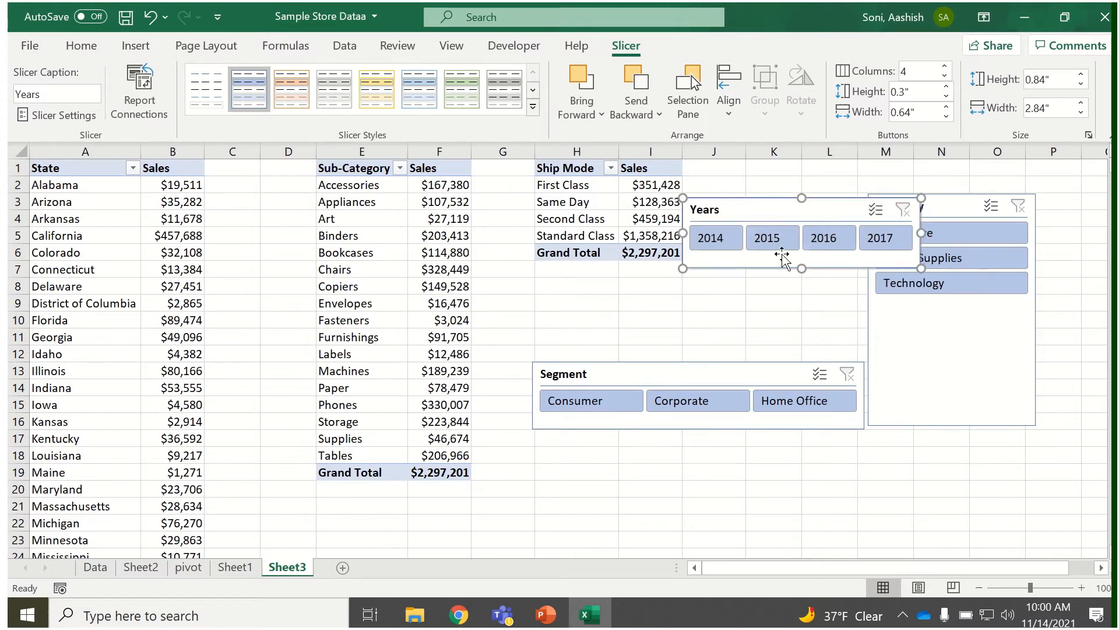
{"action": "left_click_drag", "start_coordinate": [774, 210], "coordinate": [625, 444]}
- Arrange the Category slicer's buttons in 3 columns
{"action": "left_click", "coordinate": [962, 395]}
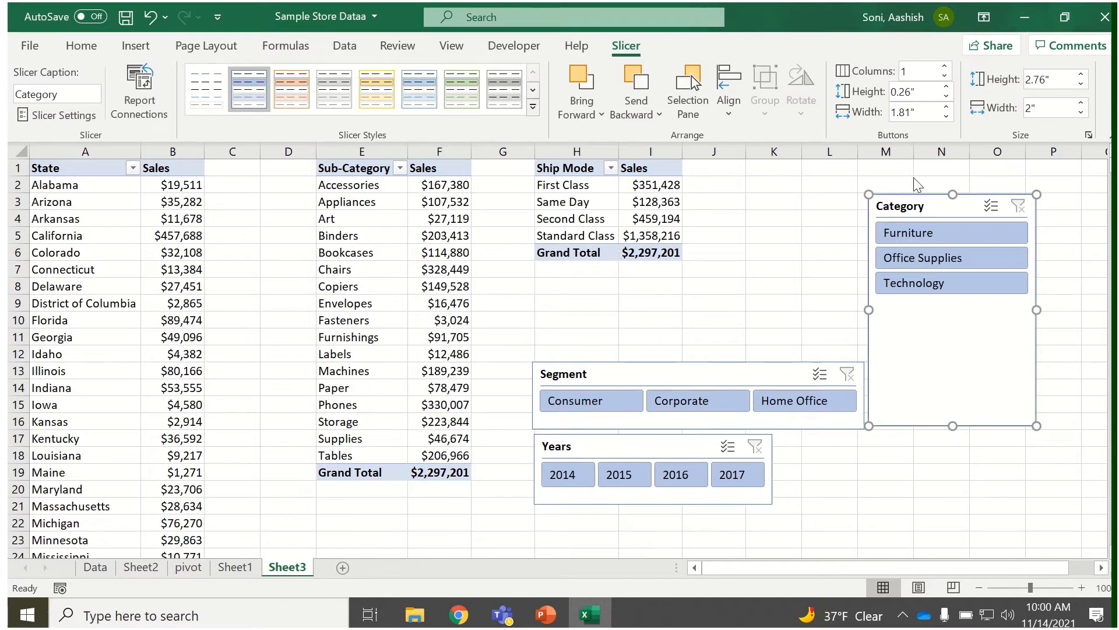
{"action": "left_click", "coordinate": [944, 66]}
{"action": "left_click", "coordinate": [944, 66]}
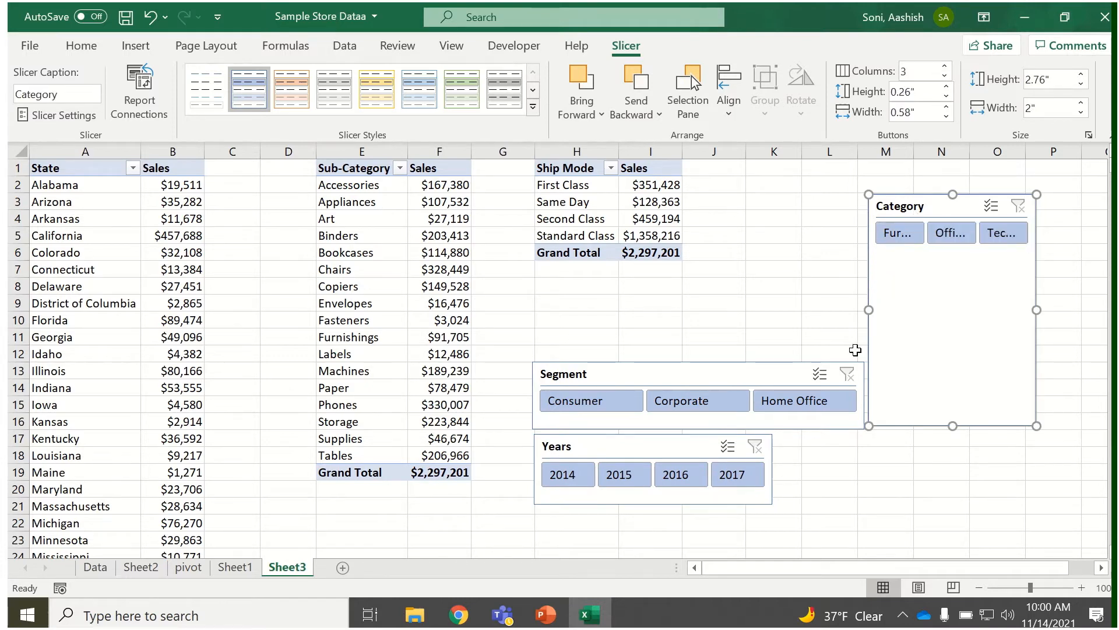
- Resize the Category slicer to about 3.97" wide, shorten it to one button row, and place it directly above the Segment slicer
{"action": "left_click_drag", "start_coordinate": [869, 313], "coordinate": [717, 326]}
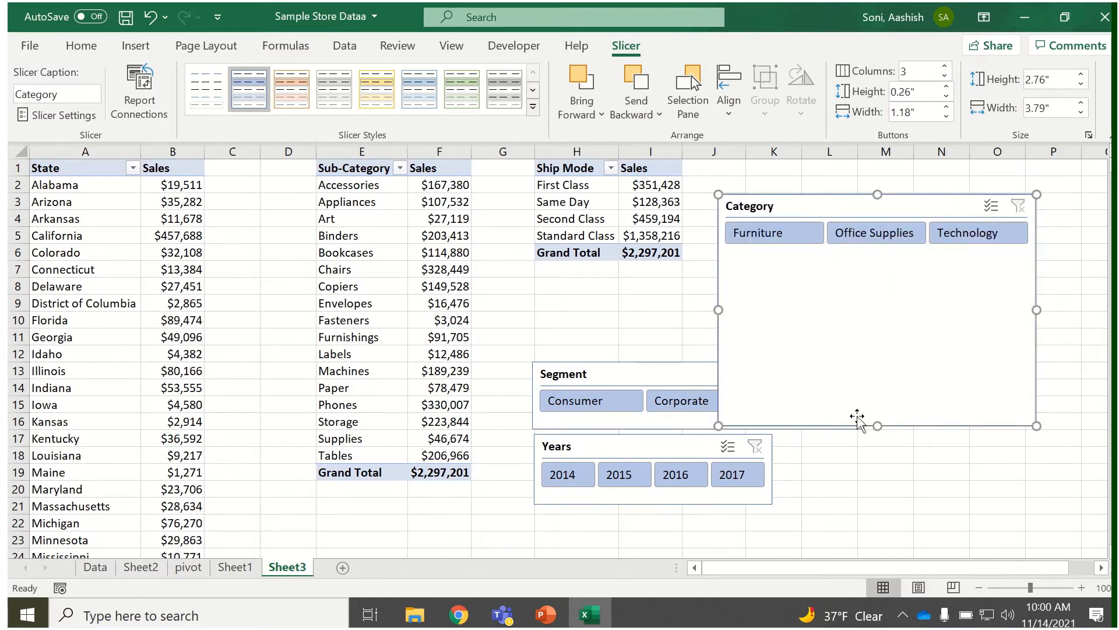
{"action": "left_click_drag", "start_coordinate": [874, 426], "coordinate": [856, 259]}
{"action": "left_click_drag", "start_coordinate": [836, 201], "coordinate": [648, 298]}
{"action": "left_click_drag", "start_coordinate": [850, 325], "coordinate": [865, 321]}
{"action": "left_click", "coordinate": [841, 488]}
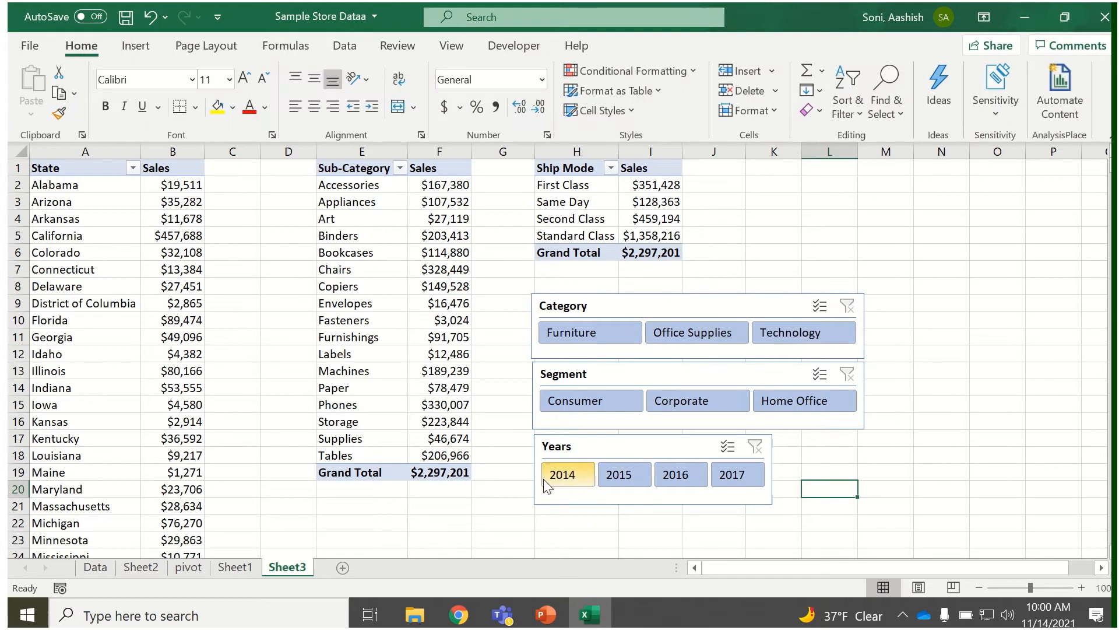
- Filter the PivotTables with the slicers by category Furniture, segment Corporate and year 2015
{"action": "left_click", "coordinate": [591, 332]}
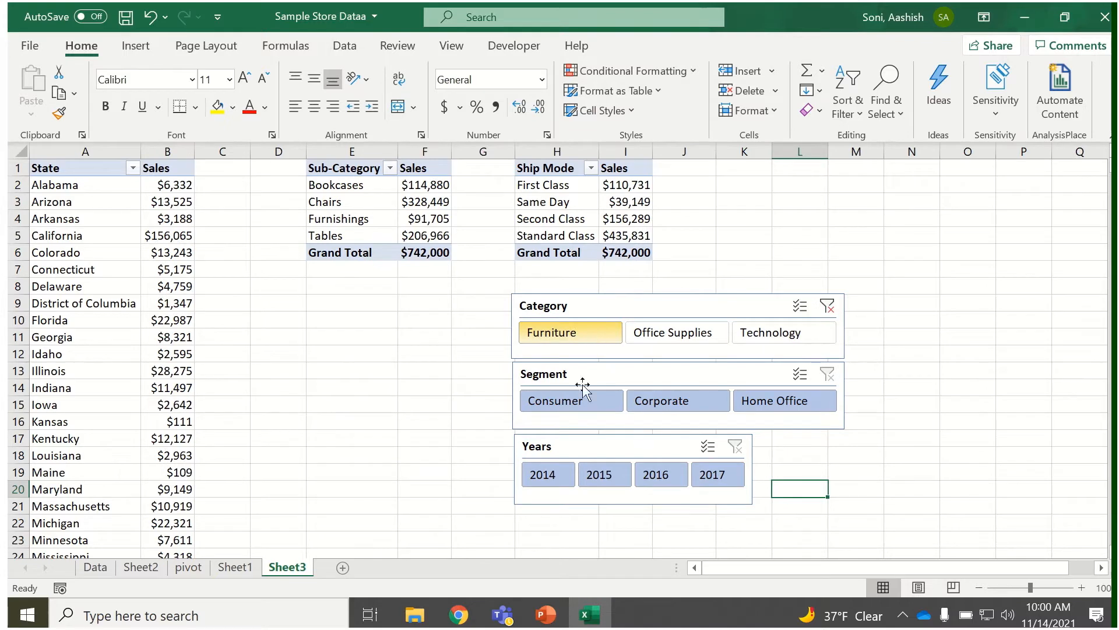
{"action": "left_click", "coordinate": [671, 401]}
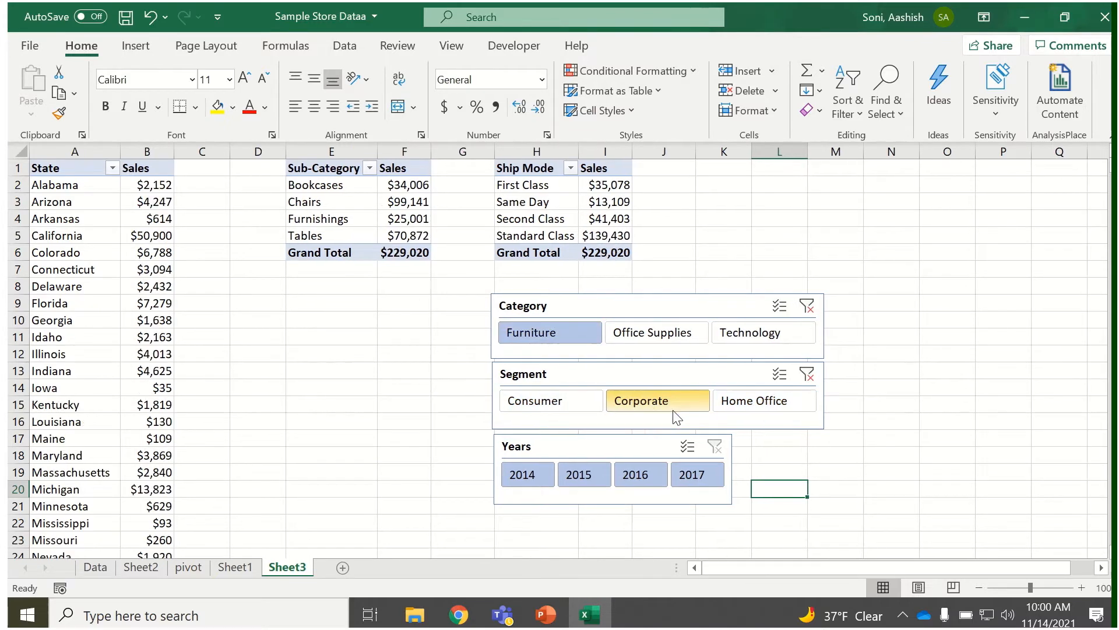
{"action": "left_click", "coordinate": [589, 475]}
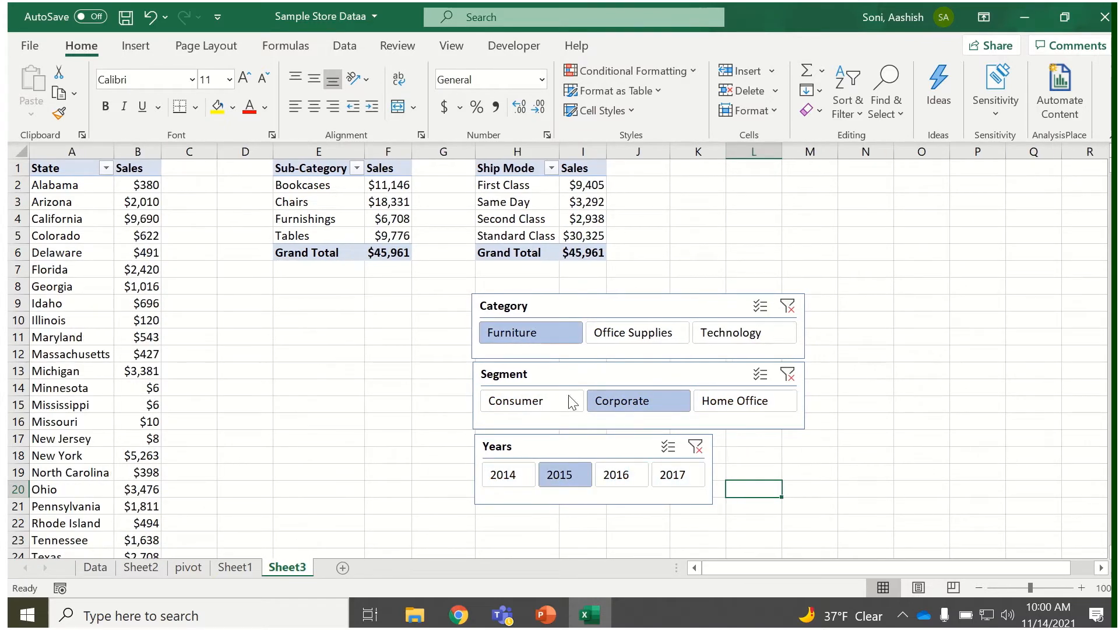
- Clear the filters of the Years, Segment and Category slicers
{"action": "left_click", "coordinate": [697, 447]}
{"action": "left_click", "coordinate": [788, 373]}
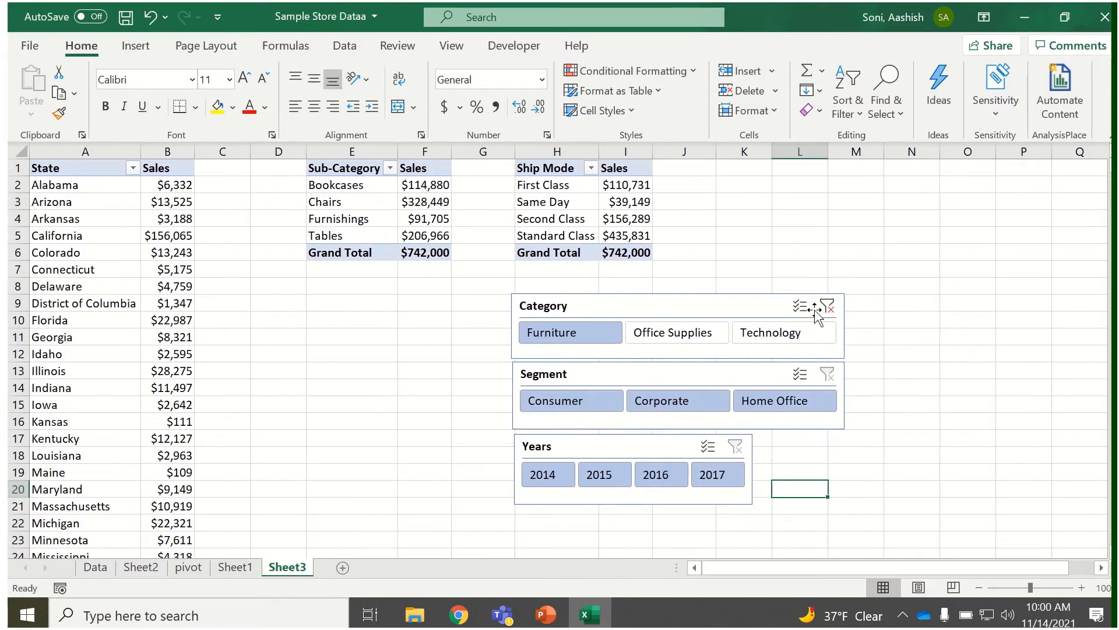
{"action": "left_click", "coordinate": [827, 307]}
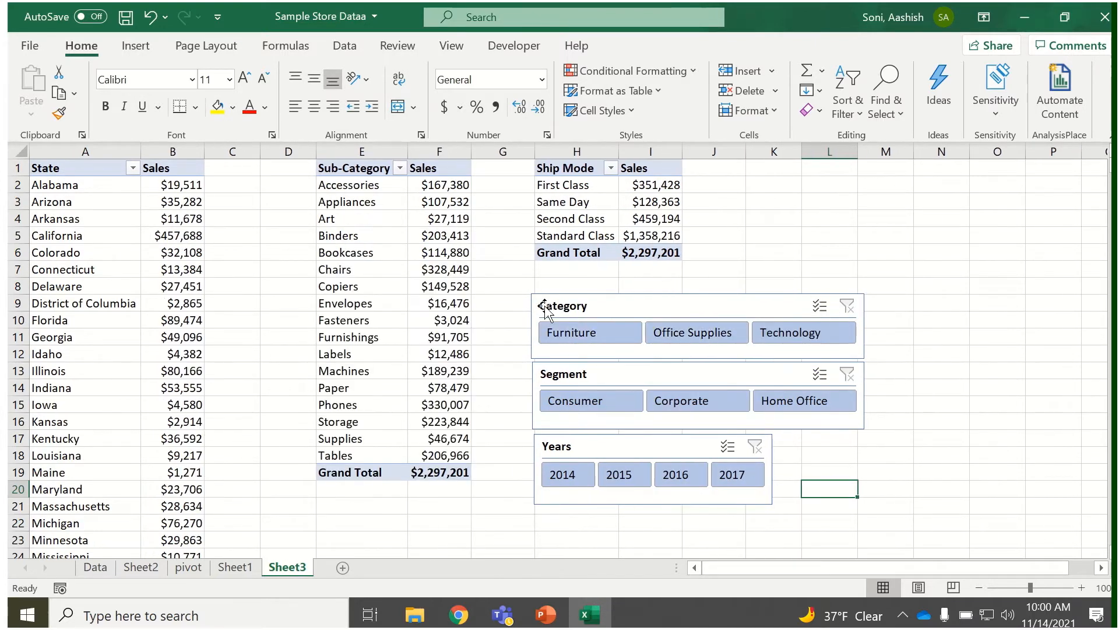
- Hide the header of the Category slicer and shorten the slicer to fit its button row
{"action": "left_click", "coordinate": [711, 311]}
{"action": "right_click", "coordinate": [630, 313]}
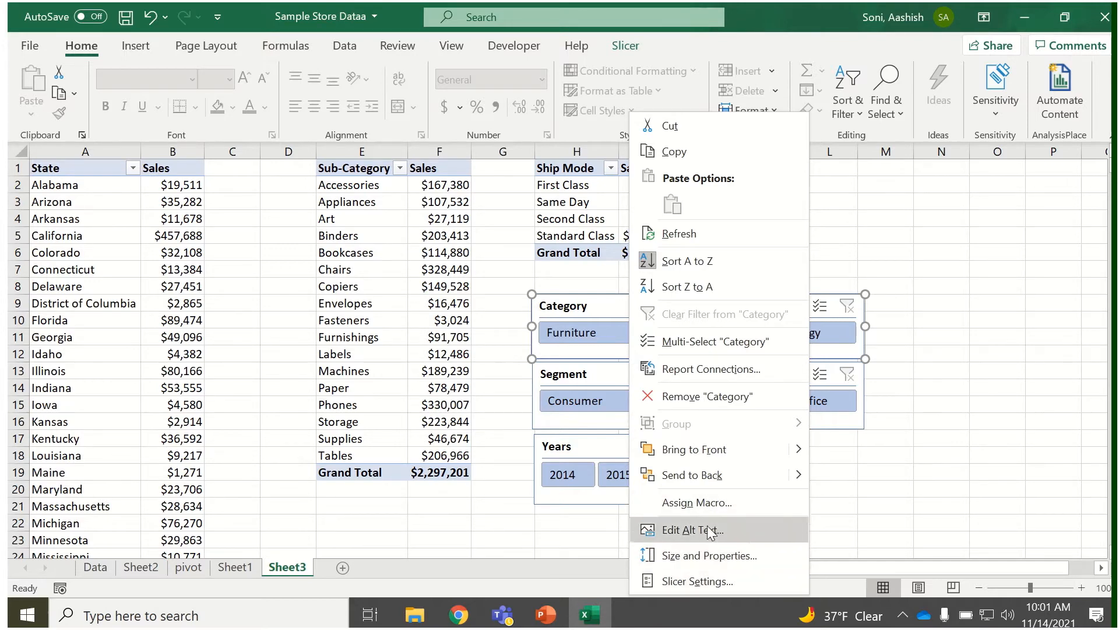
{"action": "left_click", "coordinate": [705, 582]}
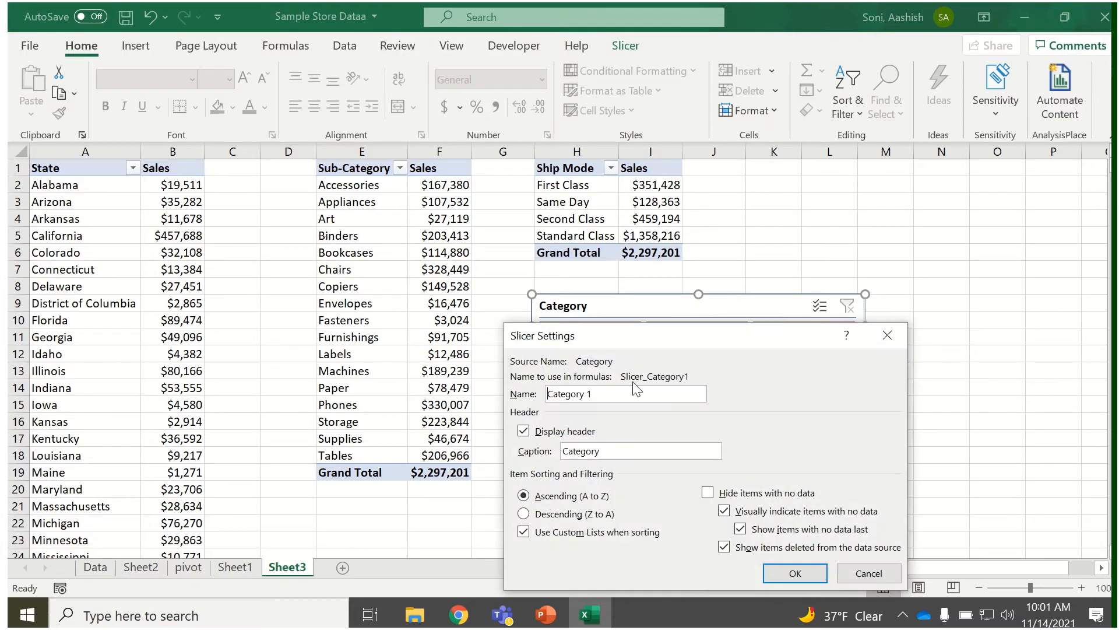
{"action": "left_click_drag", "start_coordinate": [647, 341], "coordinate": [840, 205]}
{"action": "left_click", "coordinate": [716, 297]}
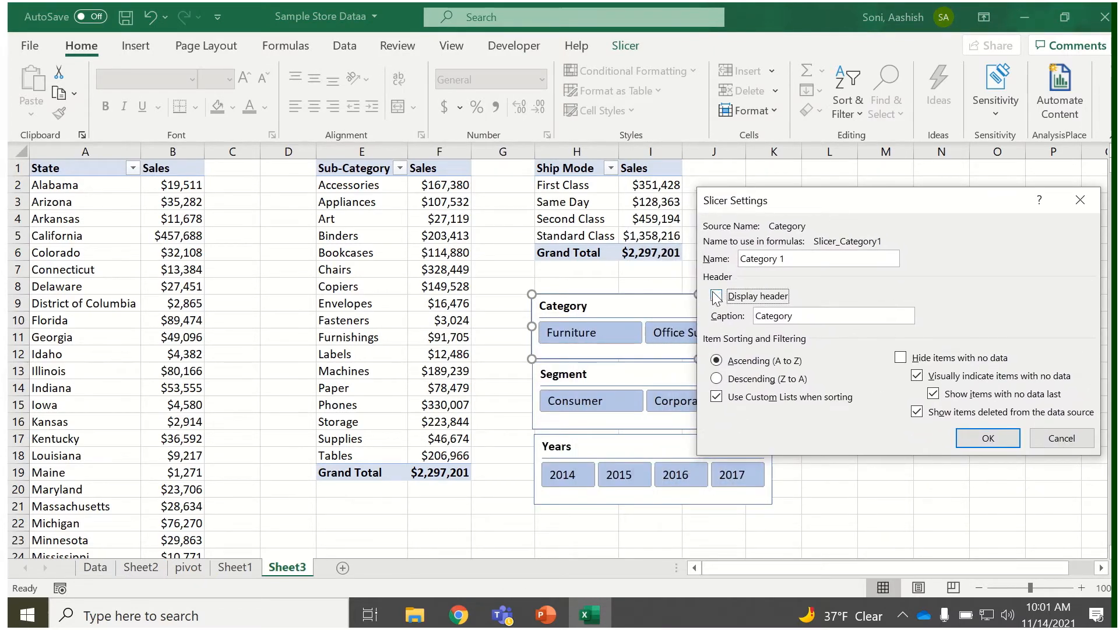
{"action": "left_click", "coordinate": [972, 439]}
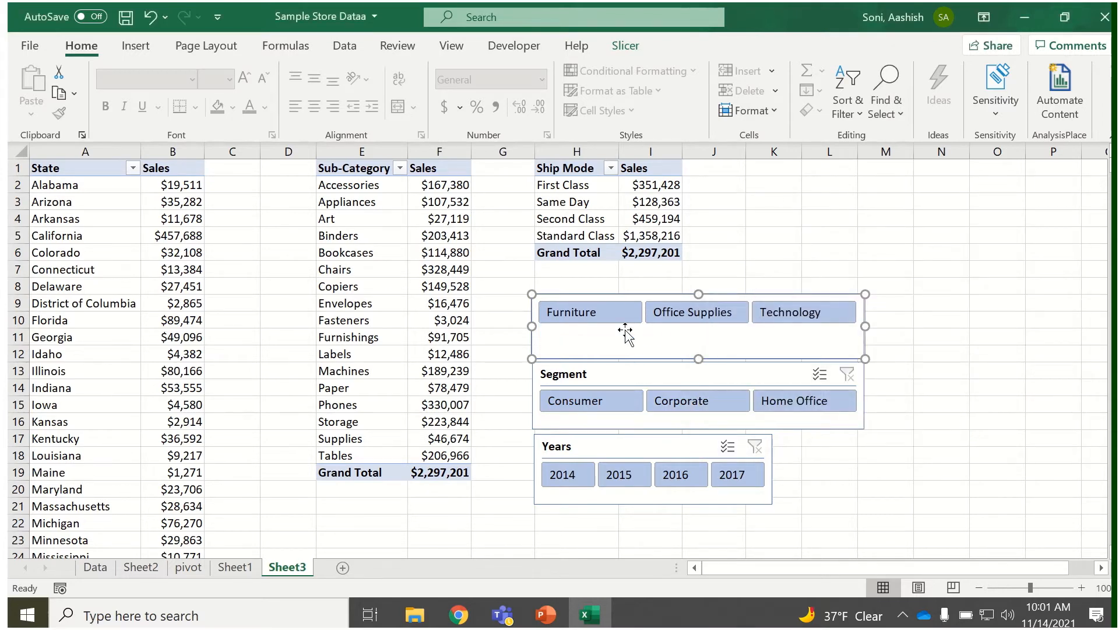
{"action": "left_click_drag", "start_coordinate": [699, 357], "coordinate": [702, 335]}
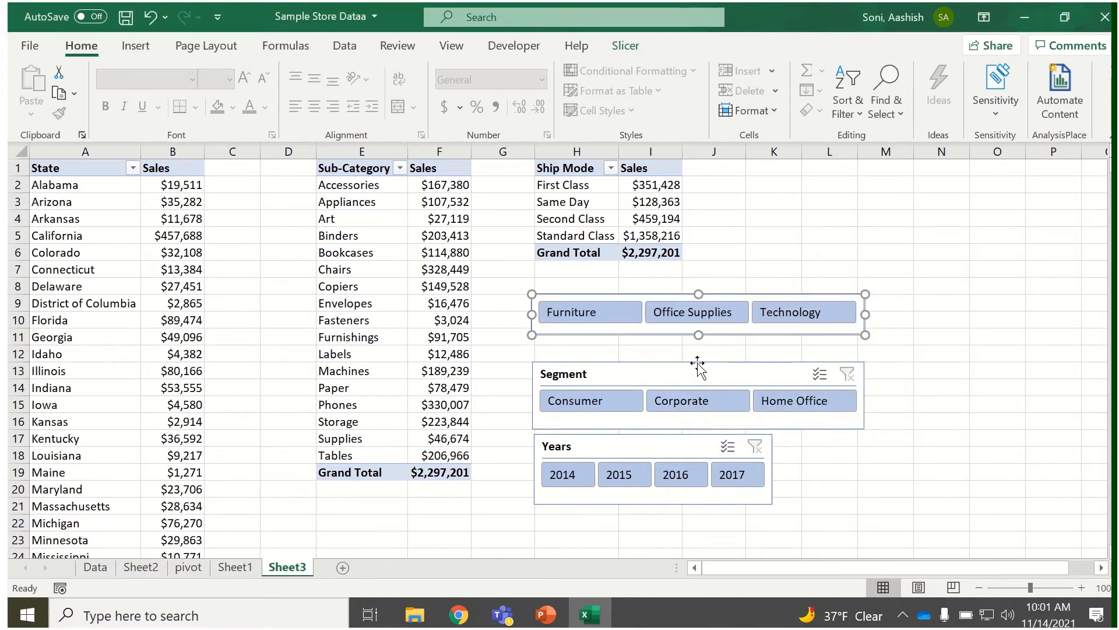
- Display the Category slicer's header again with the caption CAT, and enlarge the slicer to about 0.7" high
{"action": "right_click", "coordinate": [649, 335]}
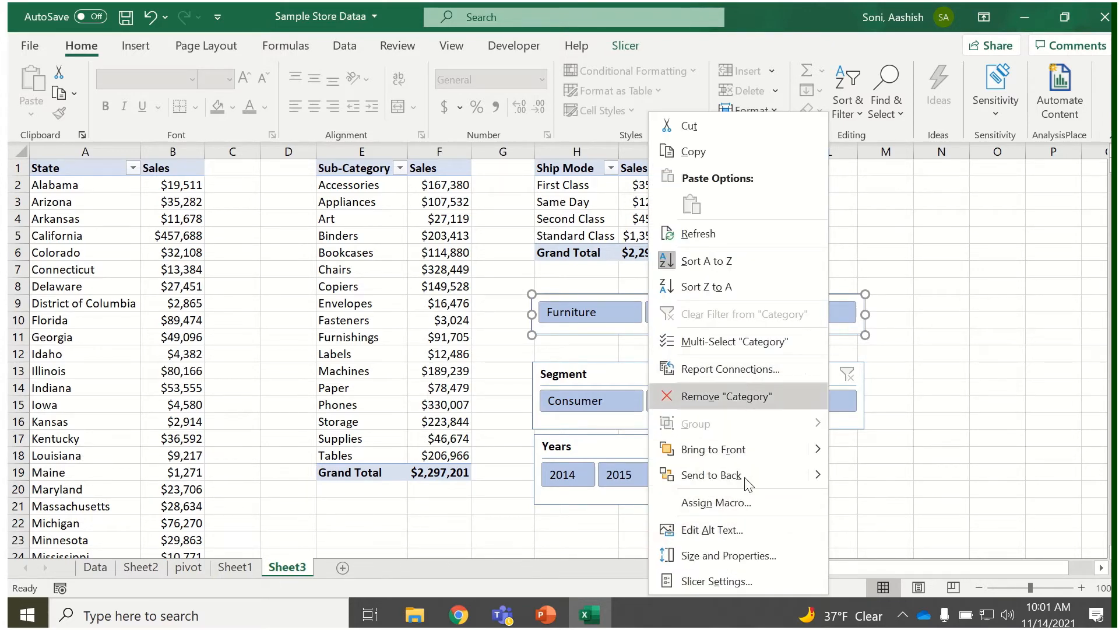
{"action": "left_click", "coordinate": [740, 582]}
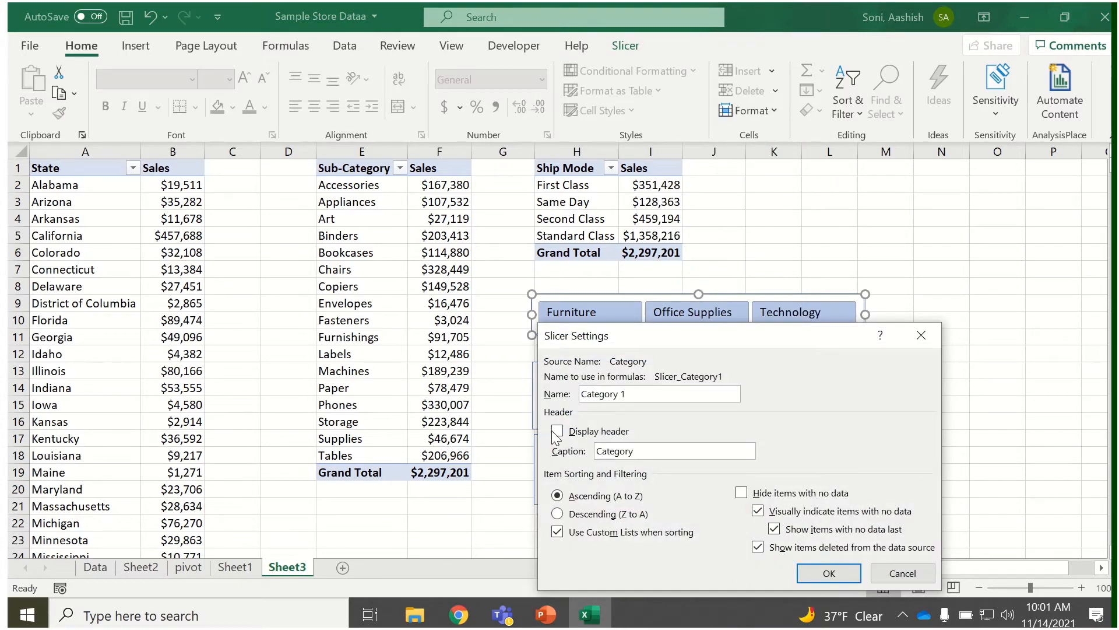
{"action": "left_click", "coordinate": [557, 431]}
{"action": "left_click_drag", "start_coordinate": [654, 452], "coordinate": [541, 456]}
{"action": "type", "text": "CAT"}
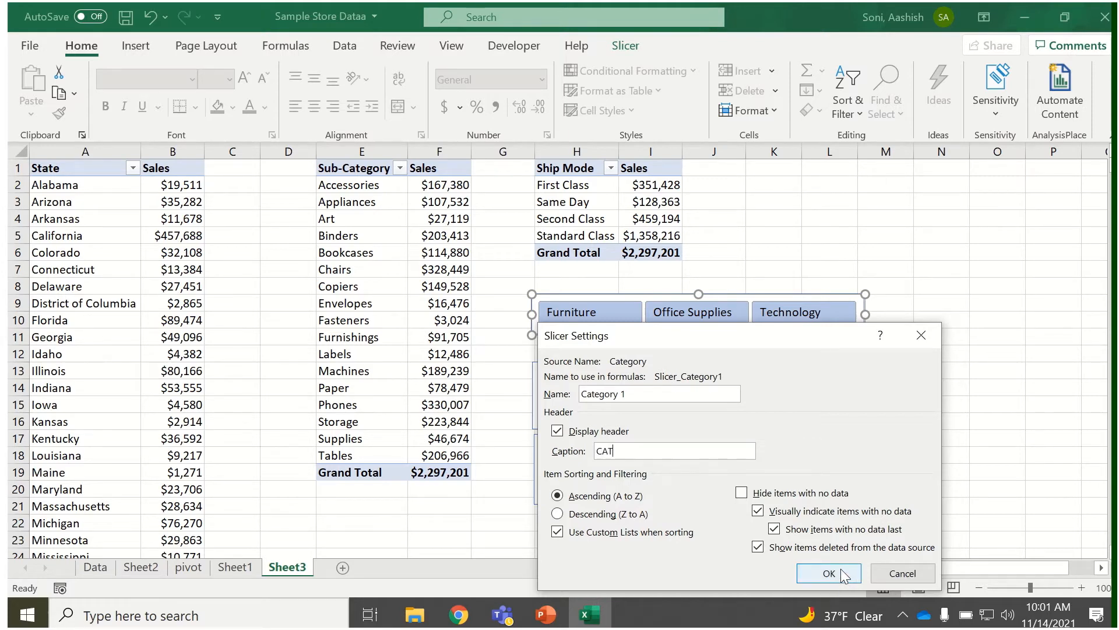
{"action": "left_click", "coordinate": [841, 569]}
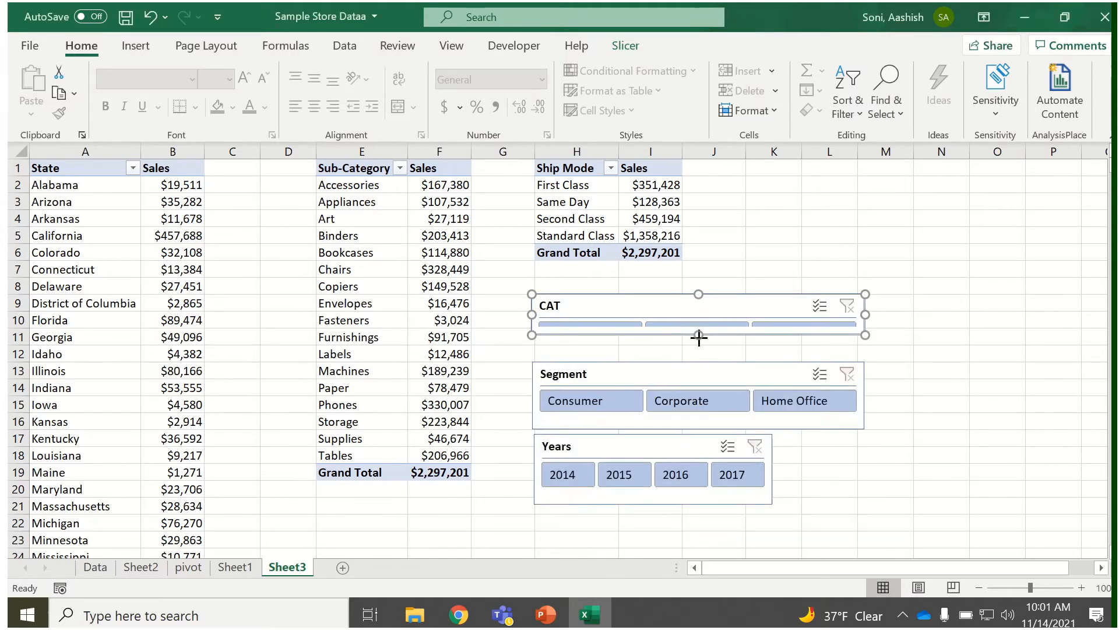
{"action": "left_click_drag", "start_coordinate": [698, 337], "coordinate": [698, 352]}
- Change the caption of the CAT slicer to Category in its slicer settings
{"action": "right_click", "coordinate": [630, 309]}
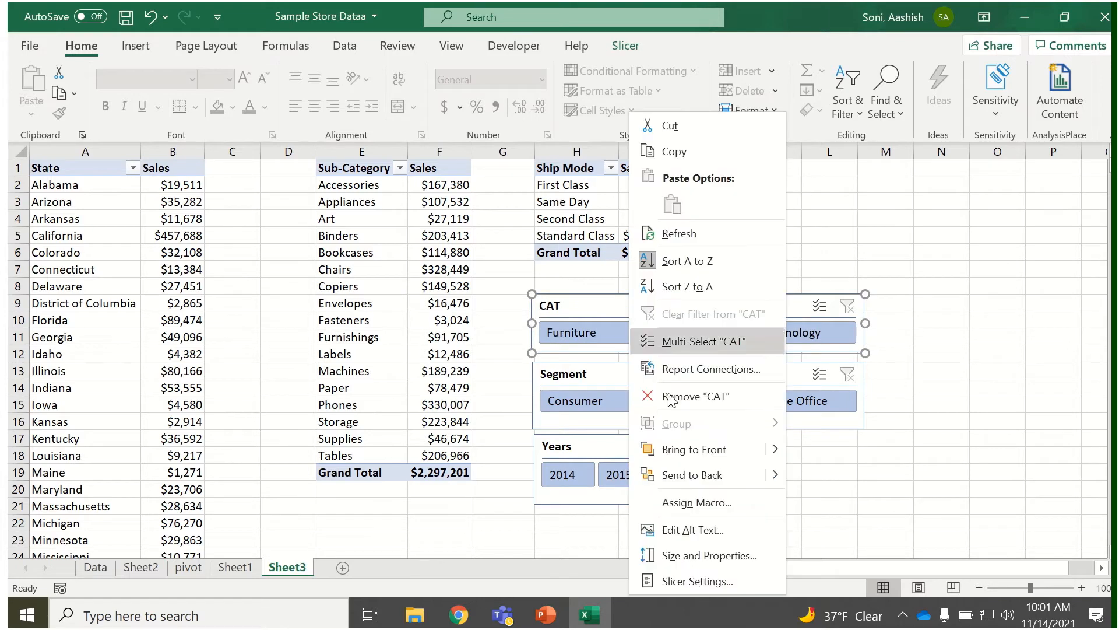
{"action": "left_click", "coordinate": [693, 581]}
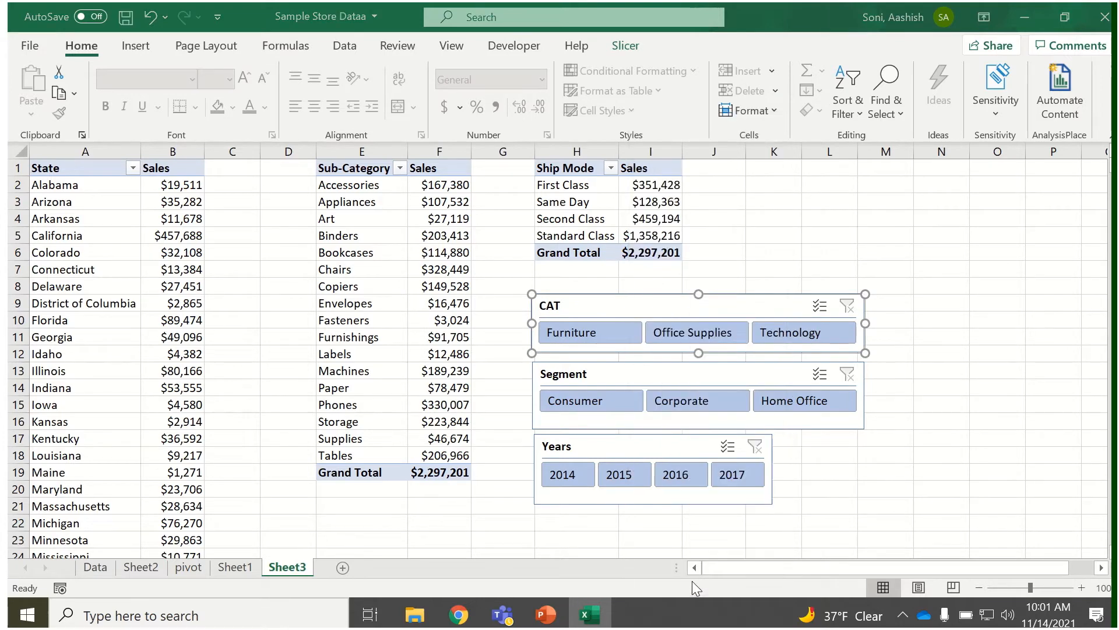
{"action": "double_click", "coordinate": [556, 451]}
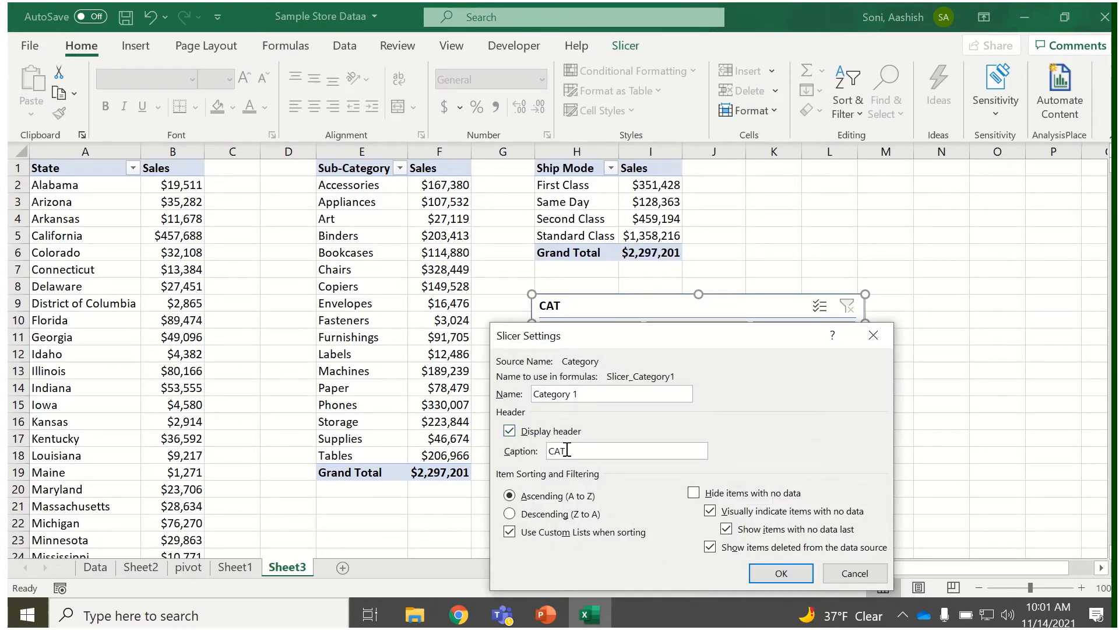
{"action": "type", "text": "Category"}
{"action": "left_click", "coordinate": [802, 566]}
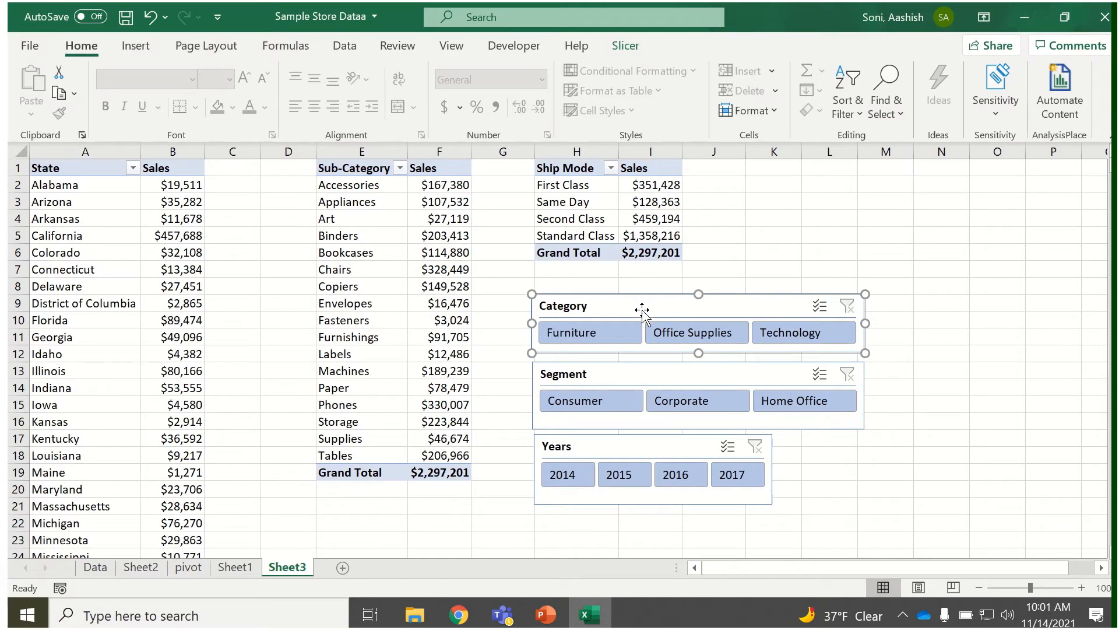
- Try the light orange slicer style on the Category slicer, and replace it with the light green style
{"action": "left_click", "coordinate": [632, 47]}
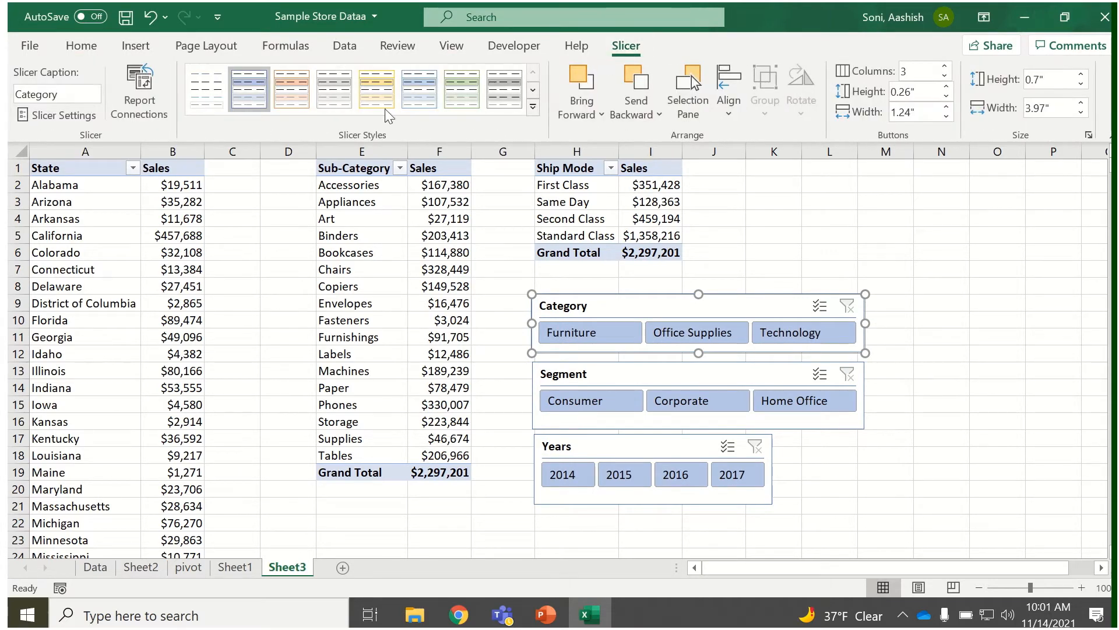
{"action": "left_click", "coordinate": [533, 107]}
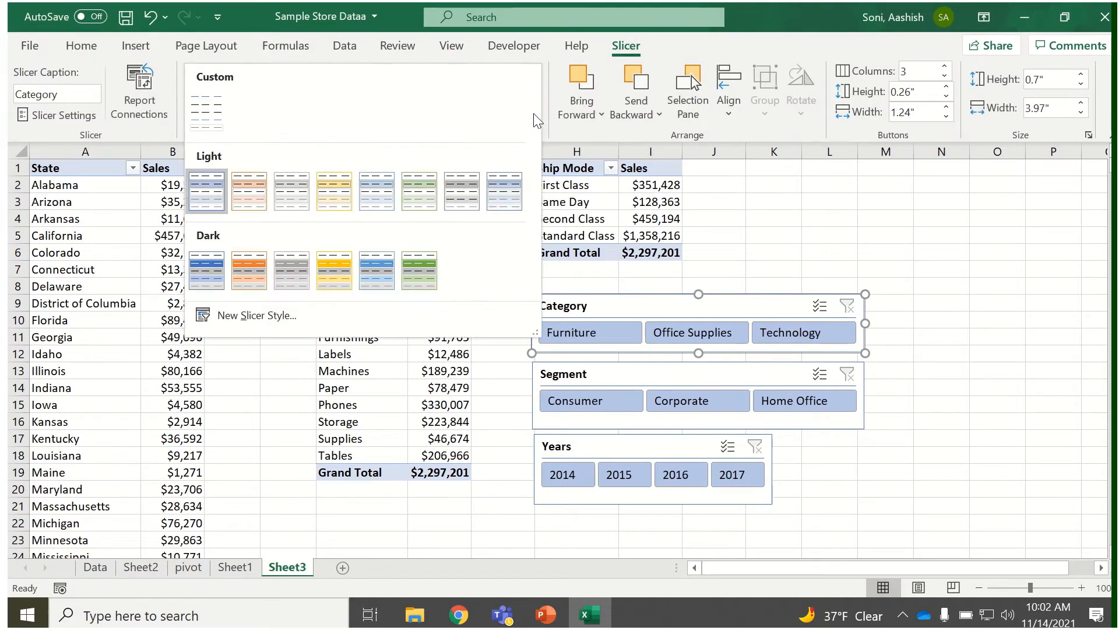
{"action": "left_click", "coordinate": [247, 188]}
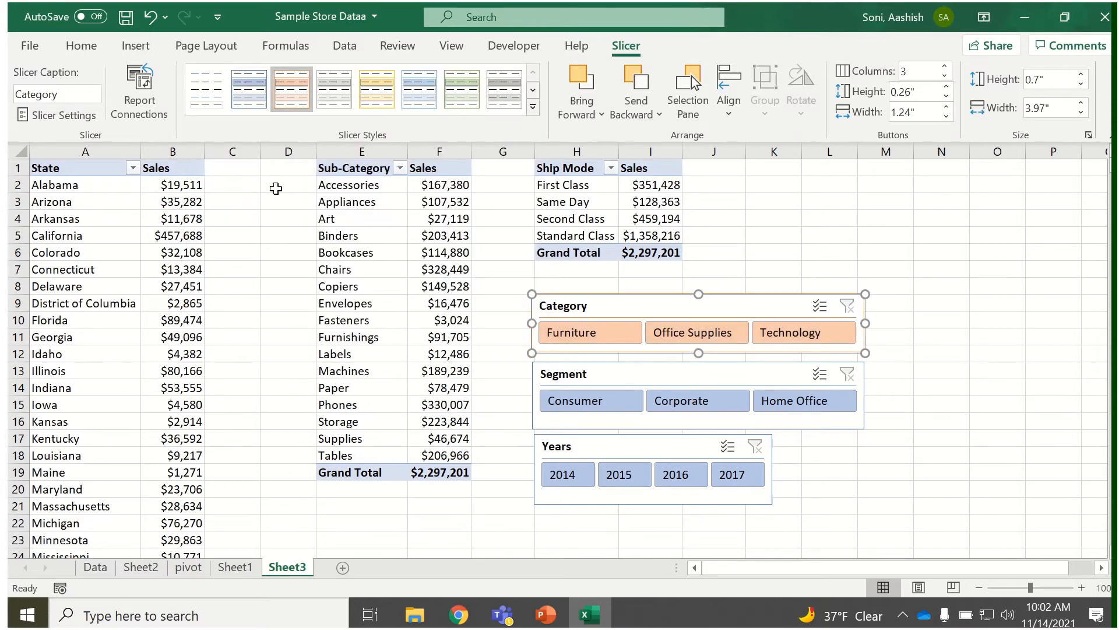
{"action": "left_click", "coordinate": [533, 108]}
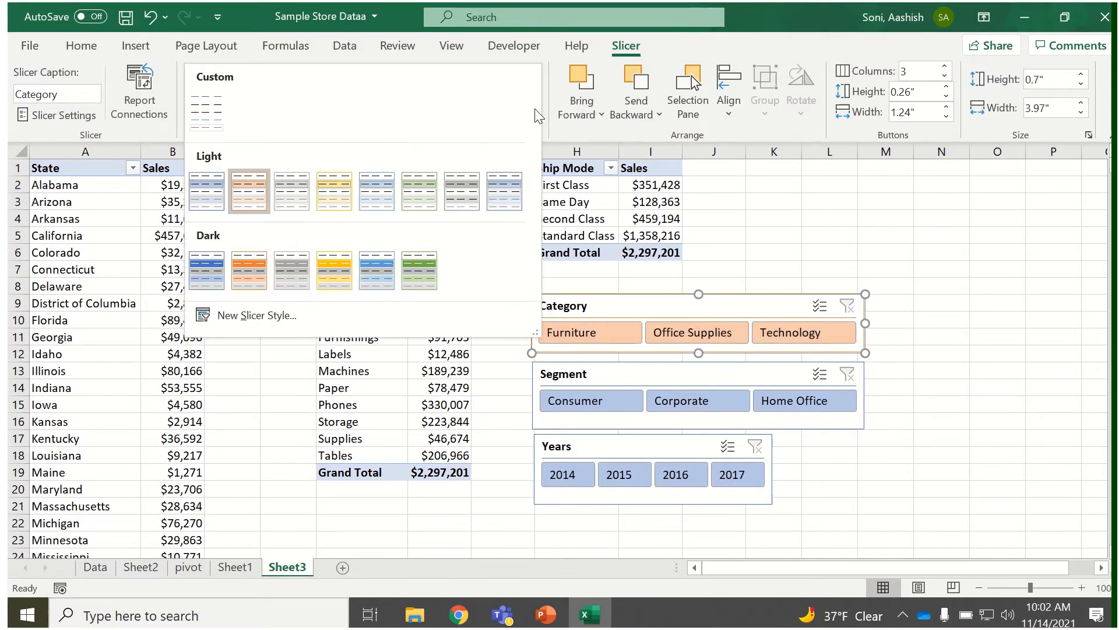
{"action": "left_click", "coordinate": [423, 201]}
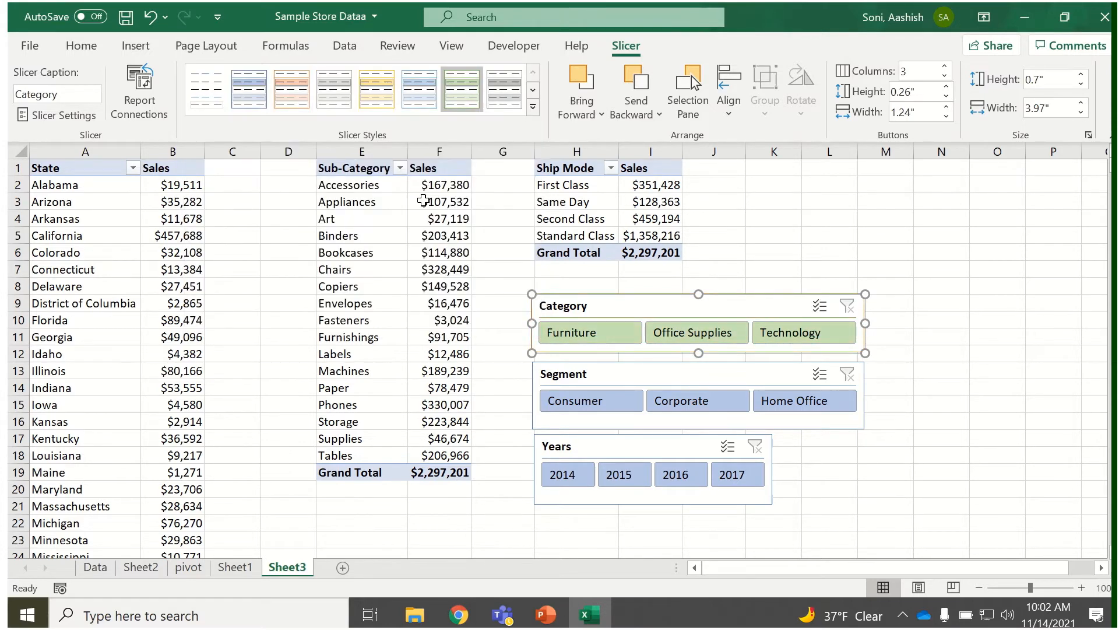
- Apply the dark gold slicer style to the Segment slicer
{"action": "left_click", "coordinate": [594, 376]}
{"action": "left_click", "coordinate": [533, 110]}
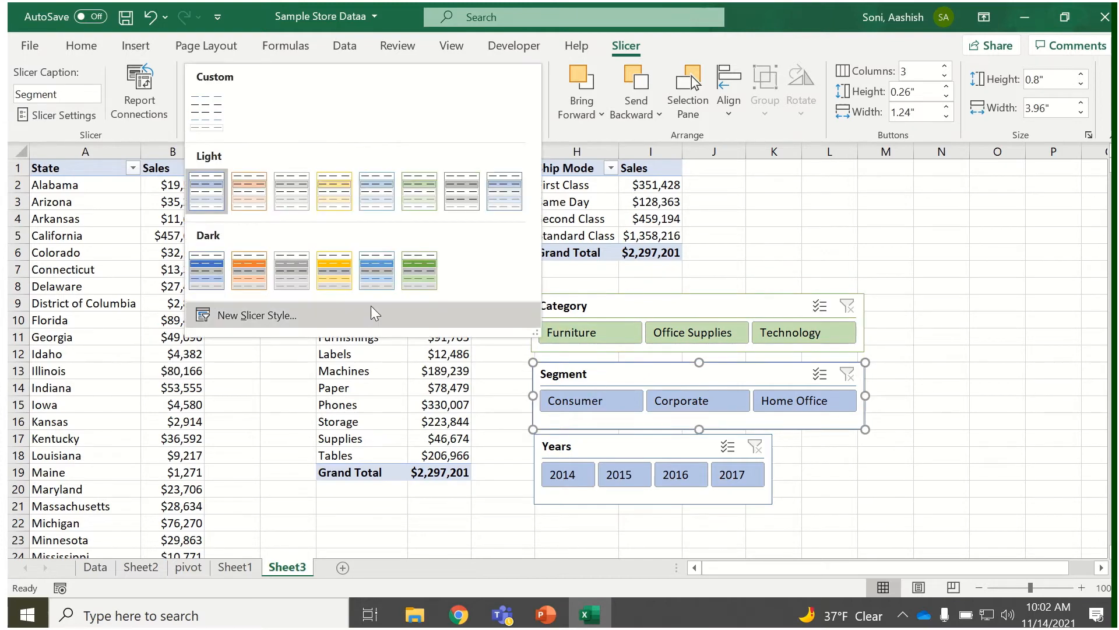
{"action": "left_click", "coordinate": [347, 274]}
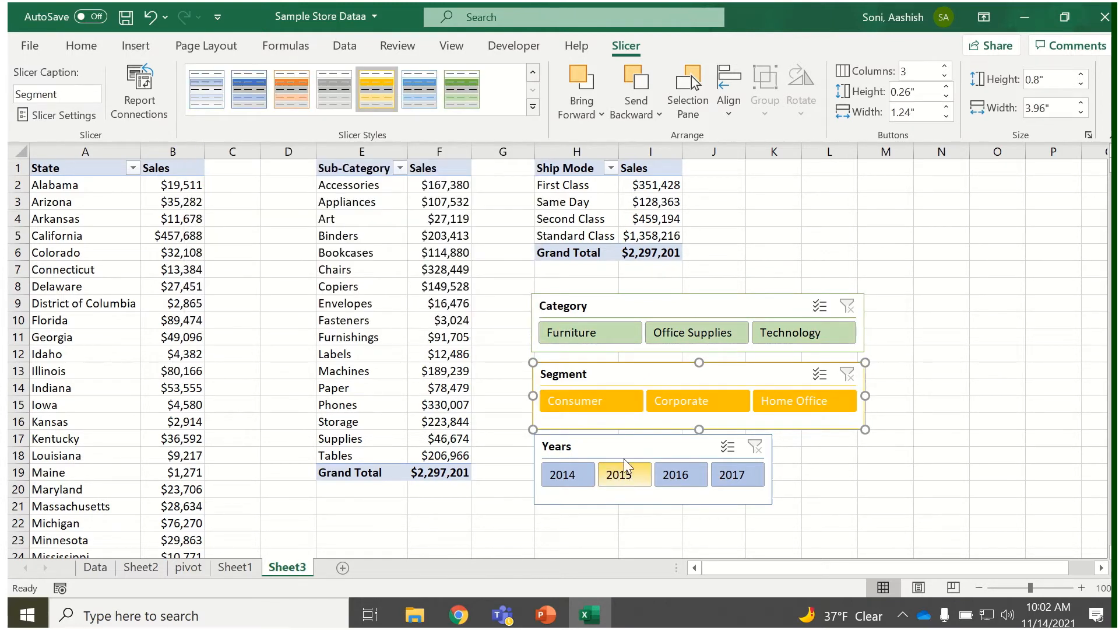
- Apply the custom slicer style without button fills to the Years slicer, and shorten the slicer to about 0.75" high
{"action": "left_click", "coordinate": [606, 441]}
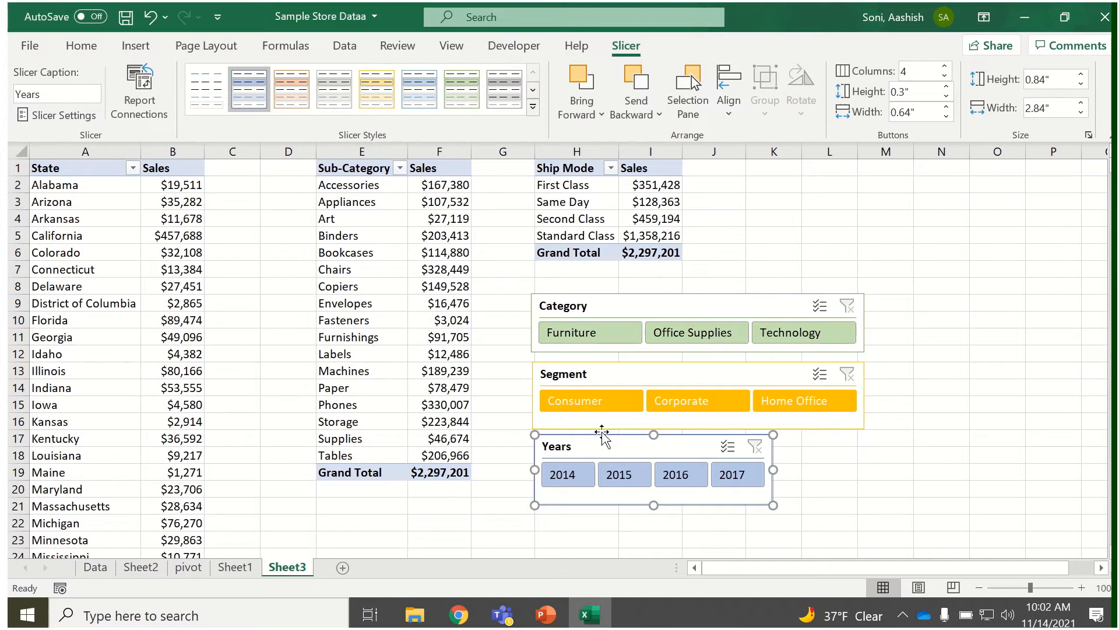
{"action": "left_click", "coordinate": [215, 92]}
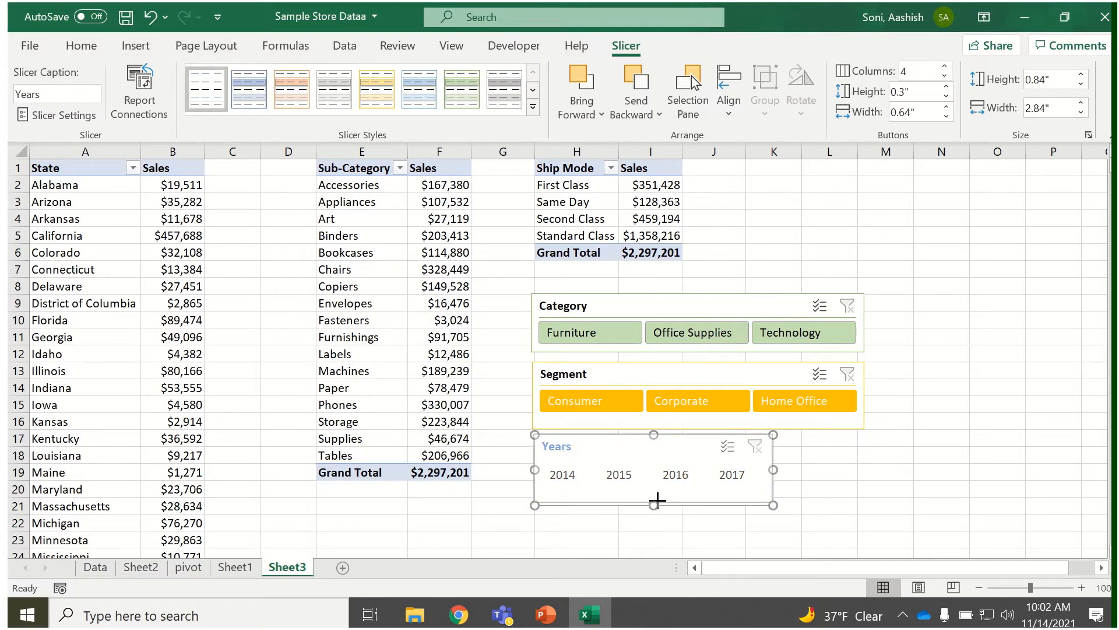
{"action": "left_click", "coordinate": [660, 525]}
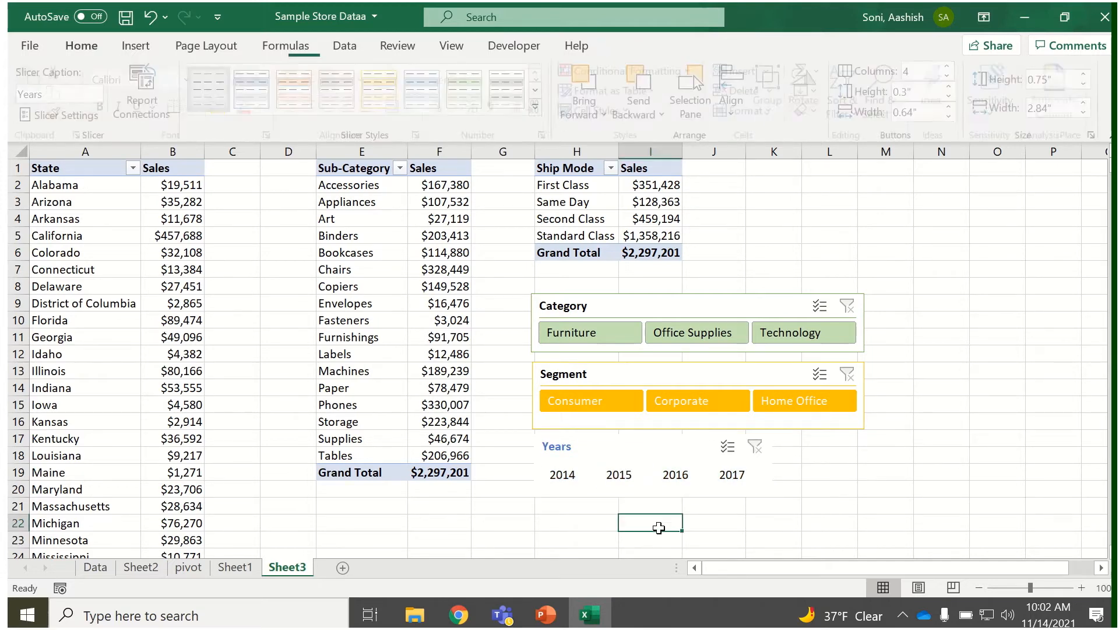
- Apply the light blue slicer style to the Years slicer, and duplicate that style as a custom style named myslicer
{"action": "left_click", "coordinate": [621, 457]}
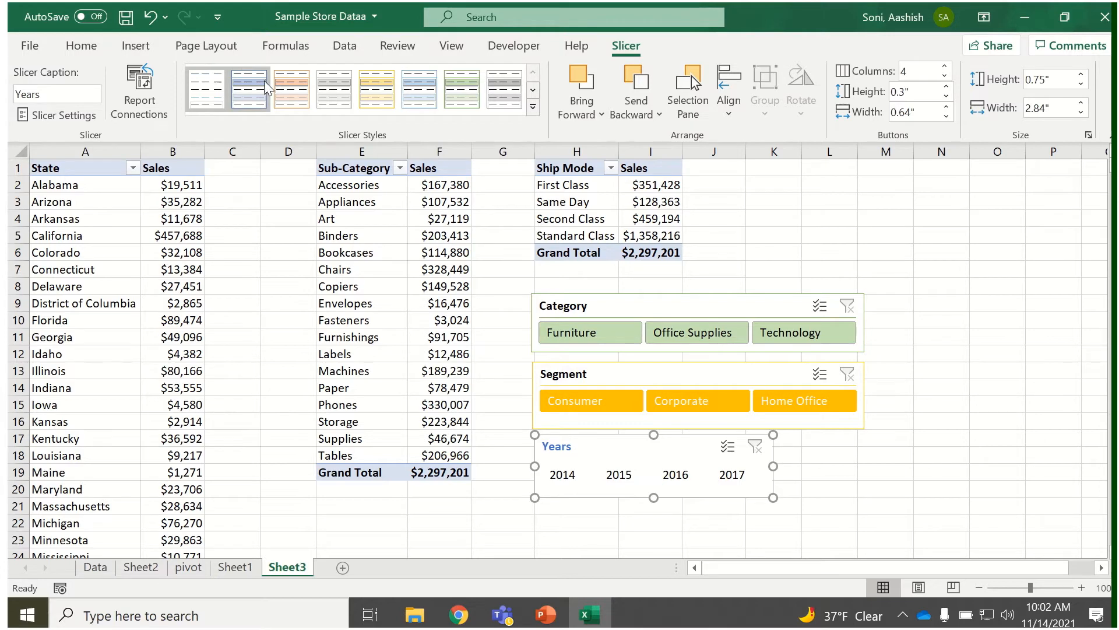
{"action": "left_click", "coordinate": [244, 93]}
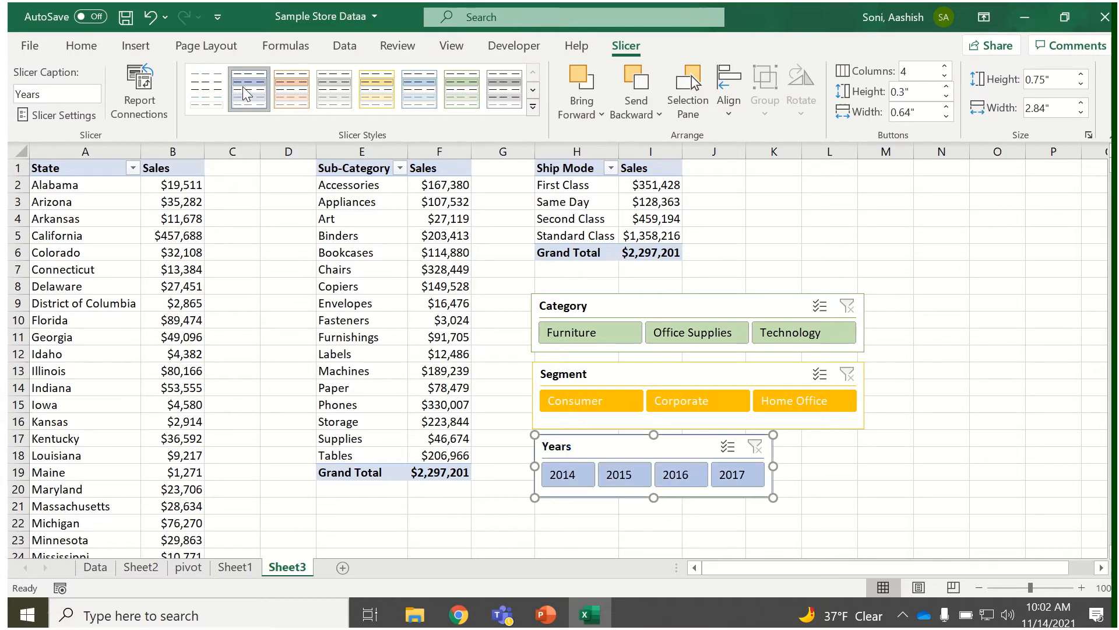
{"action": "right_click", "coordinate": [367, 87]}
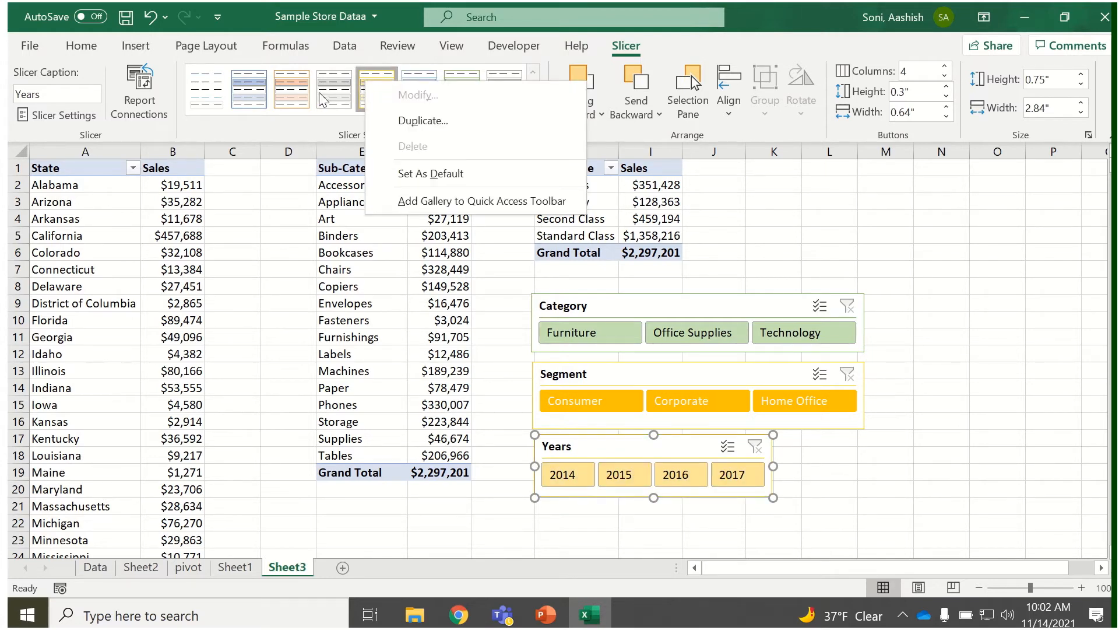
{"action": "right_click", "coordinate": [254, 99]}
{"action": "right_click", "coordinate": [254, 99]}
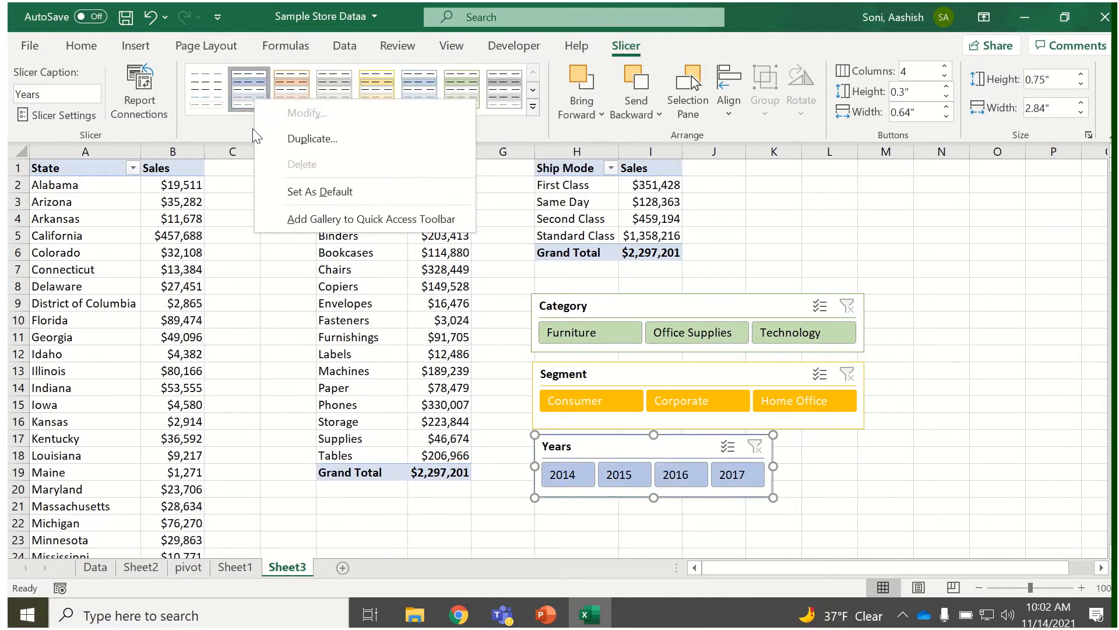
{"action": "left_click", "coordinate": [287, 142]}
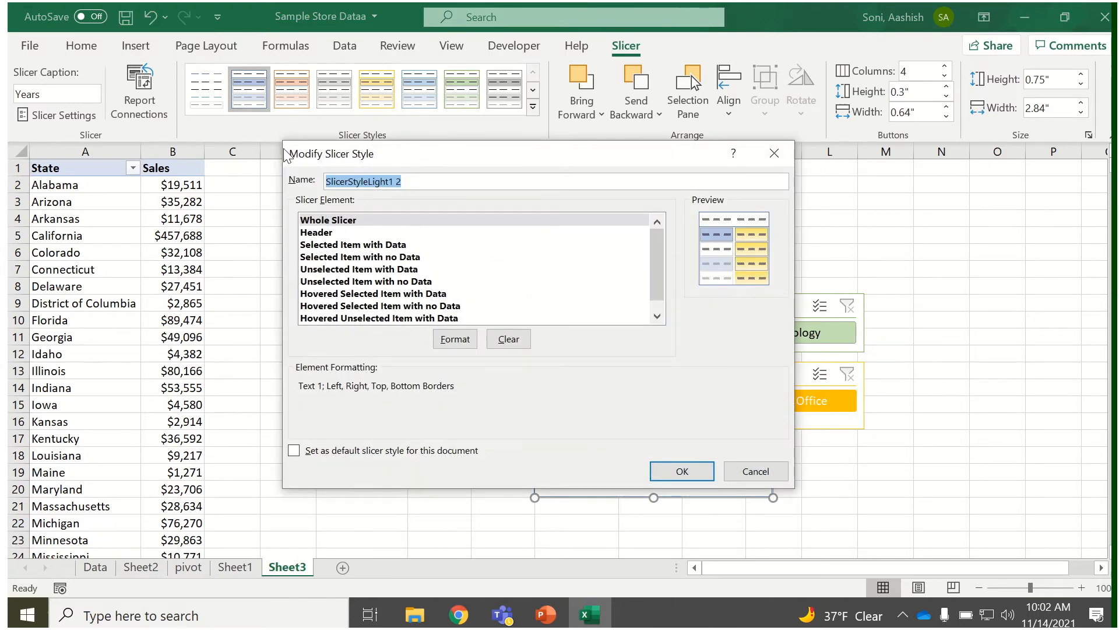
{"action": "type", "text": "mysl"}
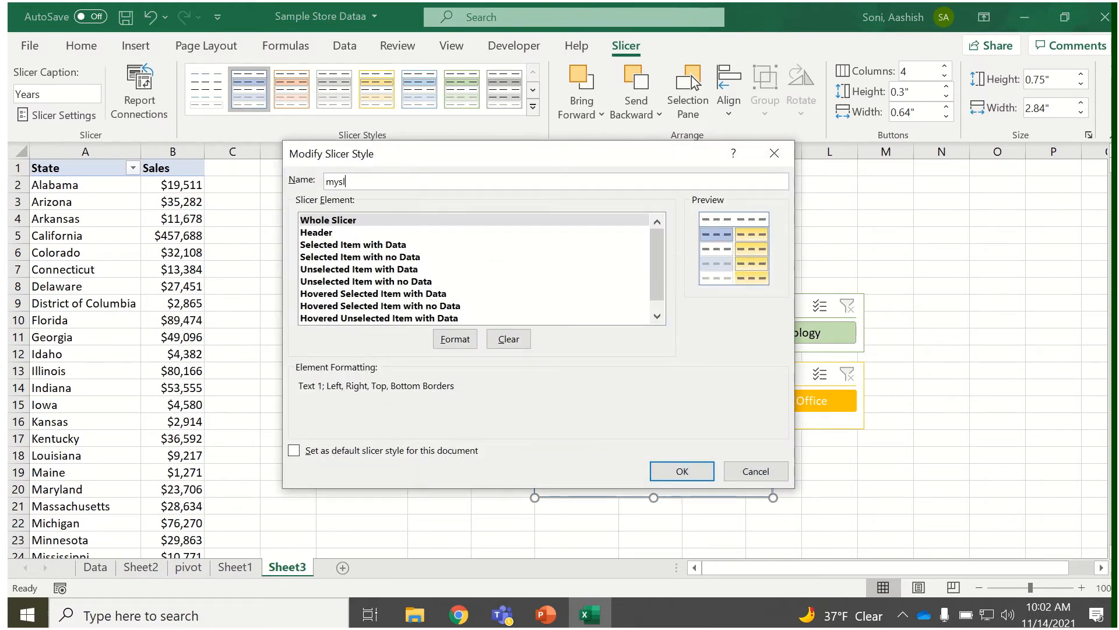
{"action": "type", "text": "icer"}
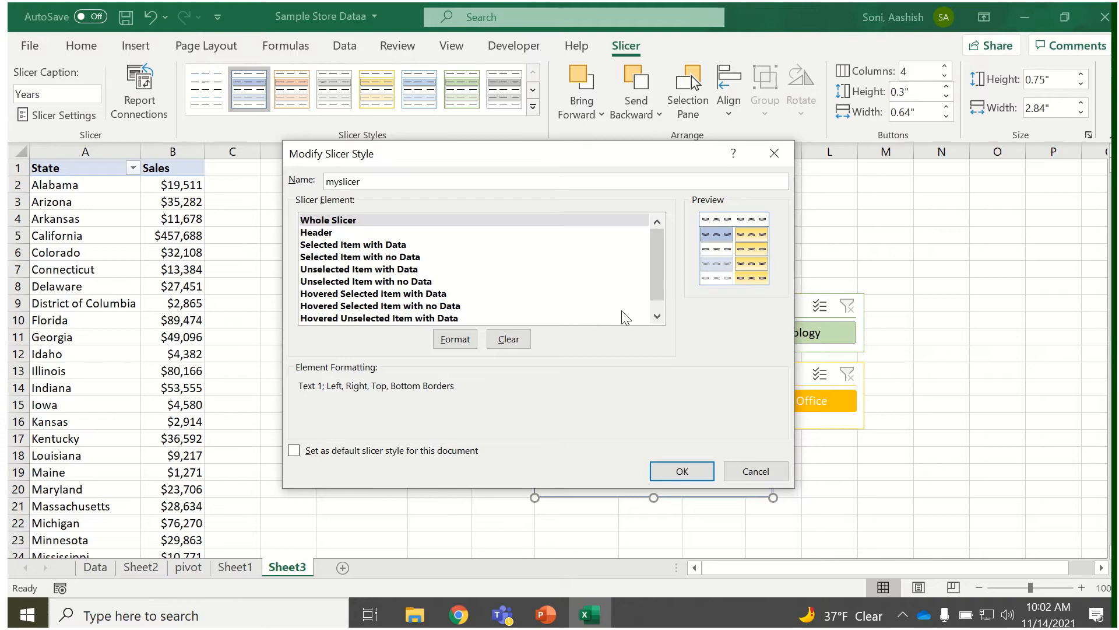
{"action": "left_click", "coordinate": [654, 470]}
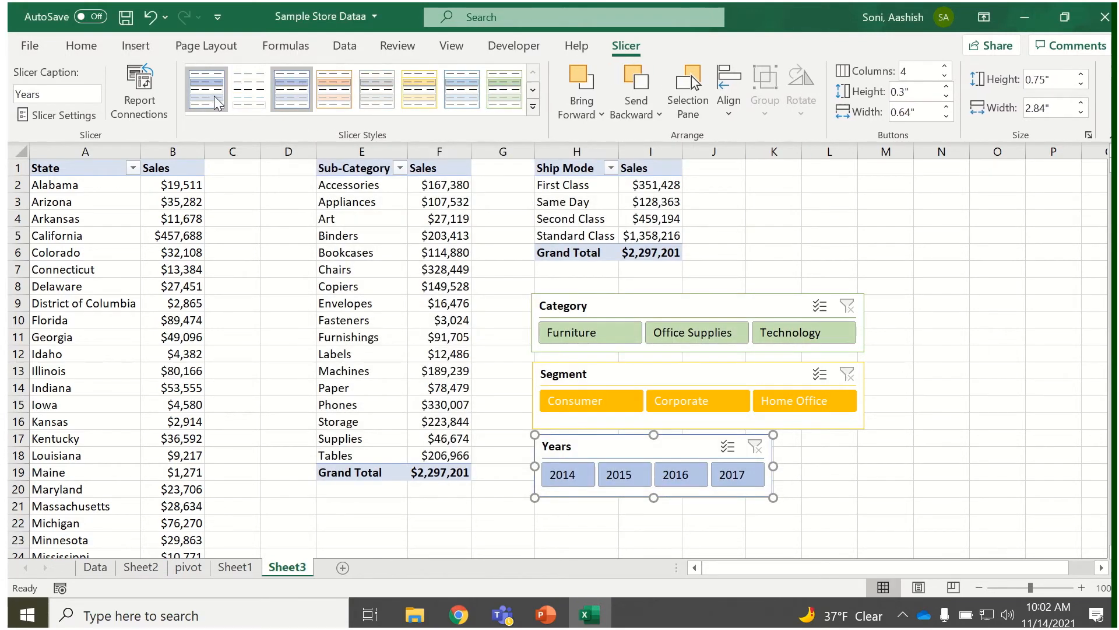
- Apply the myslicer style to the Years slicer, and open the style for modification to review its header and item elements
{"action": "right_click", "coordinate": [214, 95]}
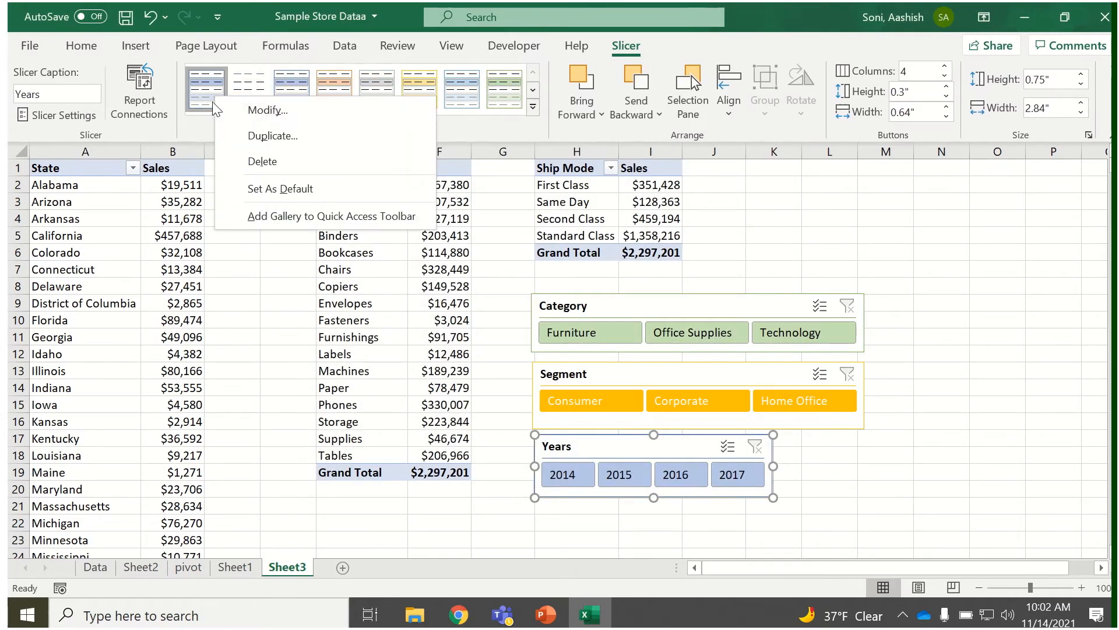
{"action": "right_click", "coordinate": [302, 81]}
{"action": "right_click", "coordinate": [302, 80]}
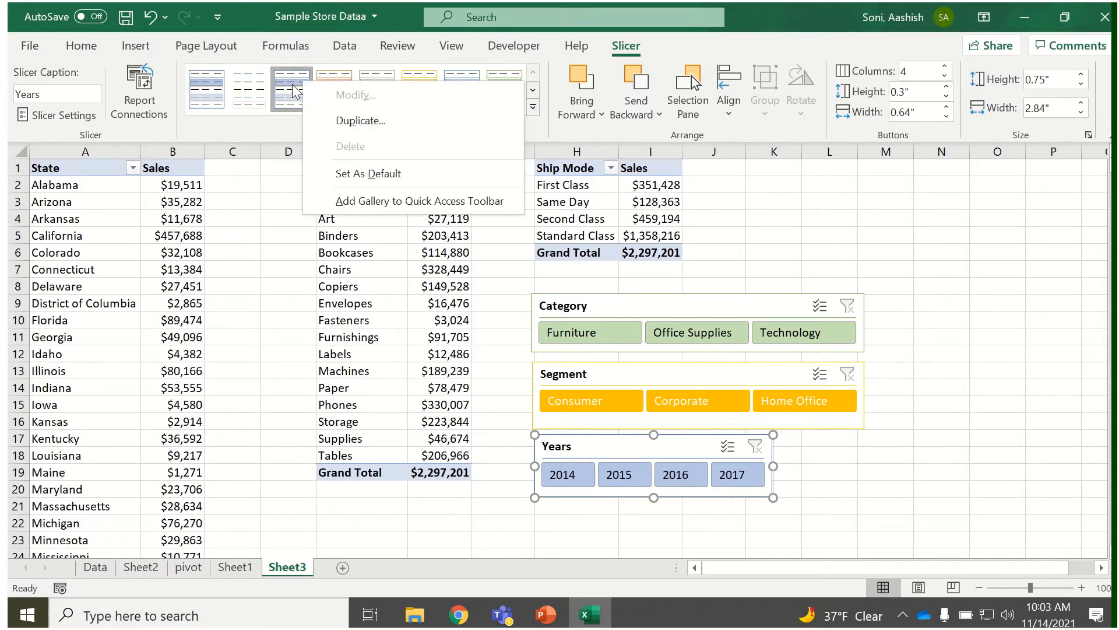
{"action": "key", "text": "Escape"}
{"action": "right_click", "coordinate": [221, 86]}
{"action": "left_click", "coordinate": [253, 102]}
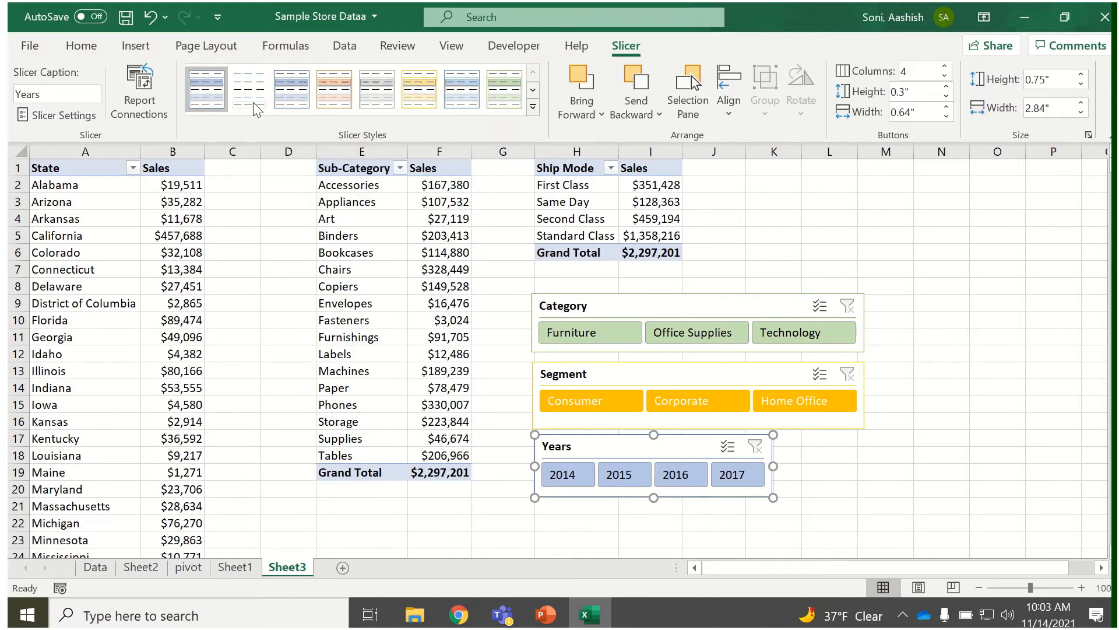
{"action": "left_click_drag", "start_coordinate": [406, 157], "coordinate": [267, 195]}
{"action": "left_click", "coordinate": [196, 271]}
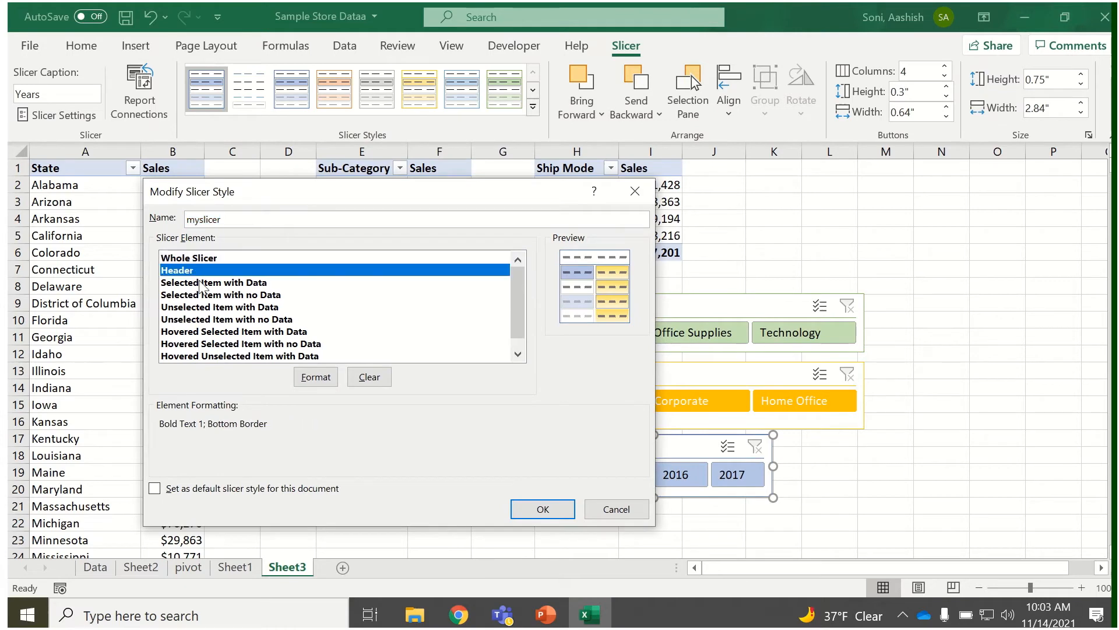
{"action": "left_click", "coordinate": [202, 284]}
{"action": "left_click", "coordinate": [211, 296]}
{"action": "left_click", "coordinate": [211, 308]}
{"action": "left_click", "coordinate": [216, 333]}
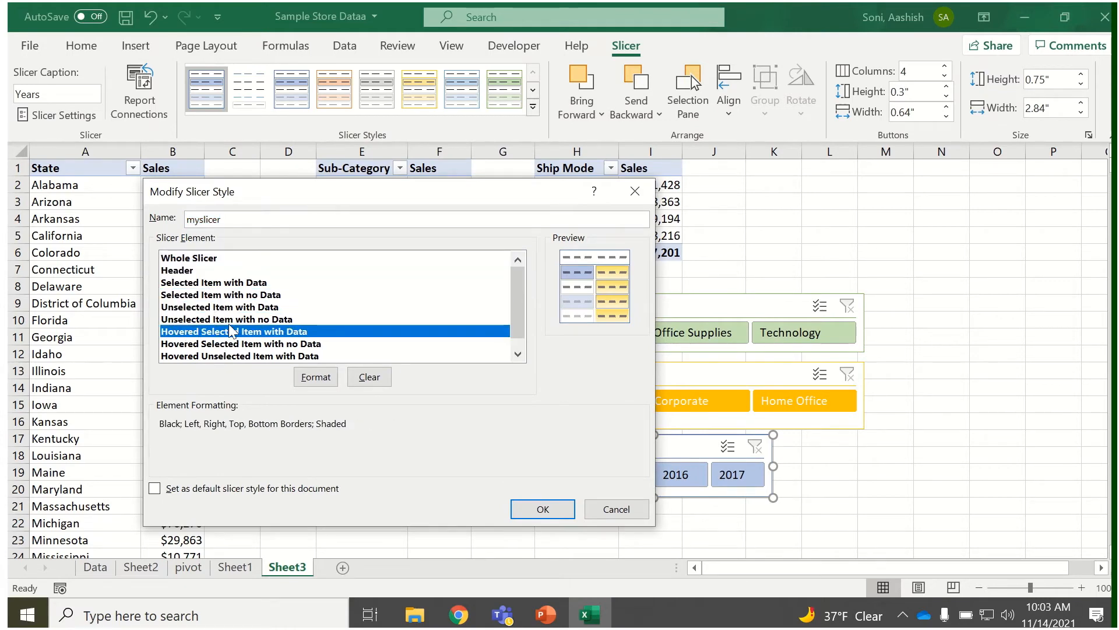
- Format the Whole Slicer element of myslicer with no borders and a light orange fill
{"action": "left_click", "coordinate": [208, 262]}
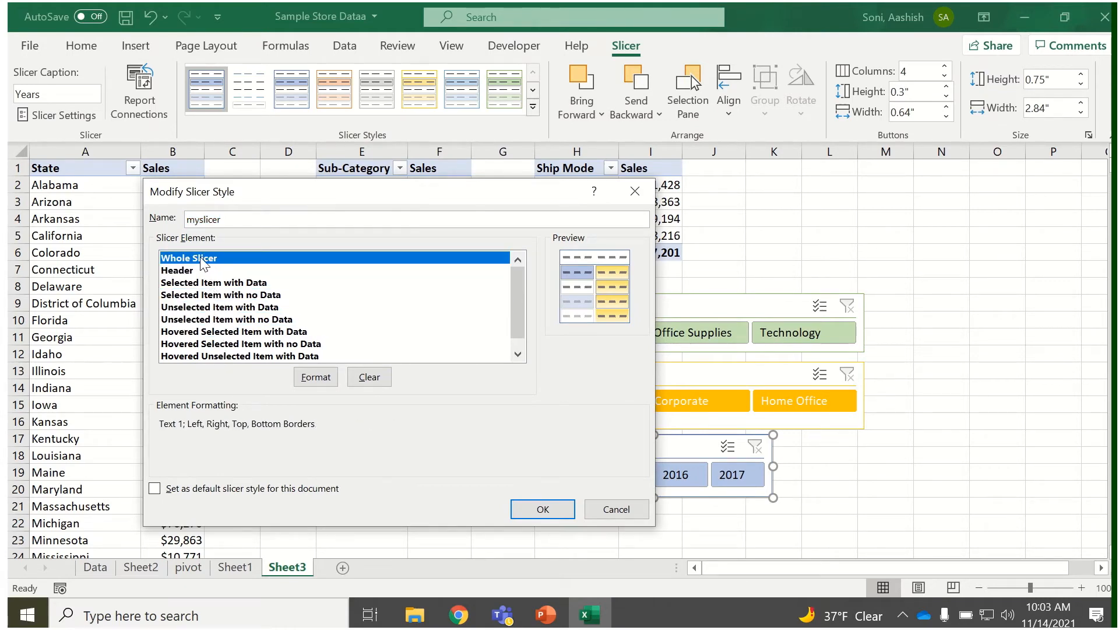
{"action": "left_click", "coordinate": [315, 379]}
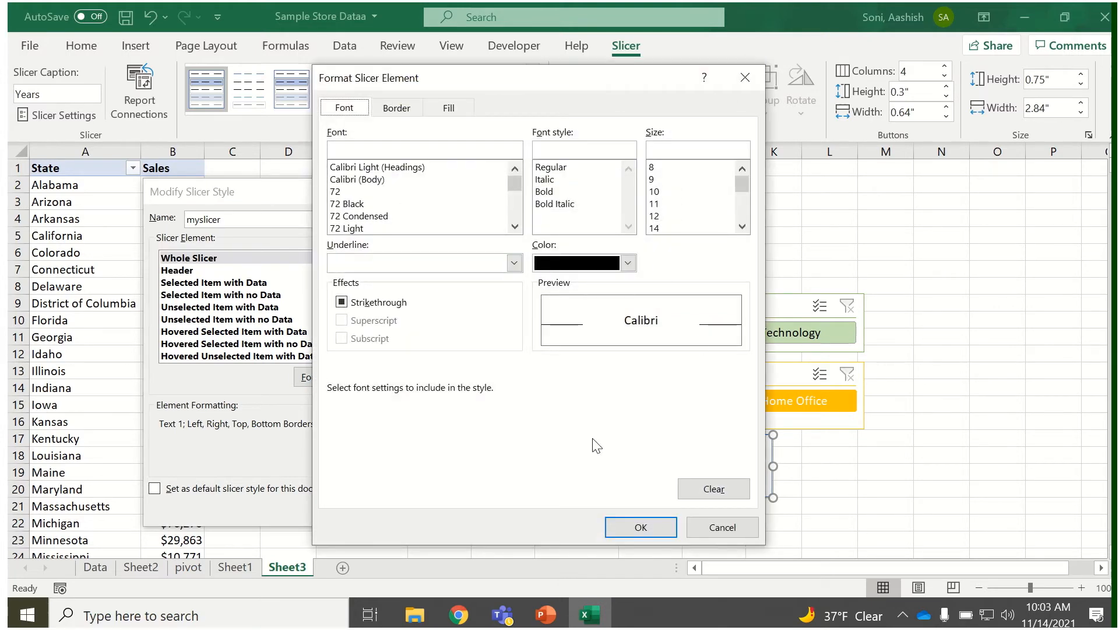
{"action": "left_click", "coordinate": [432, 112]}
{"action": "left_click", "coordinate": [408, 110]}
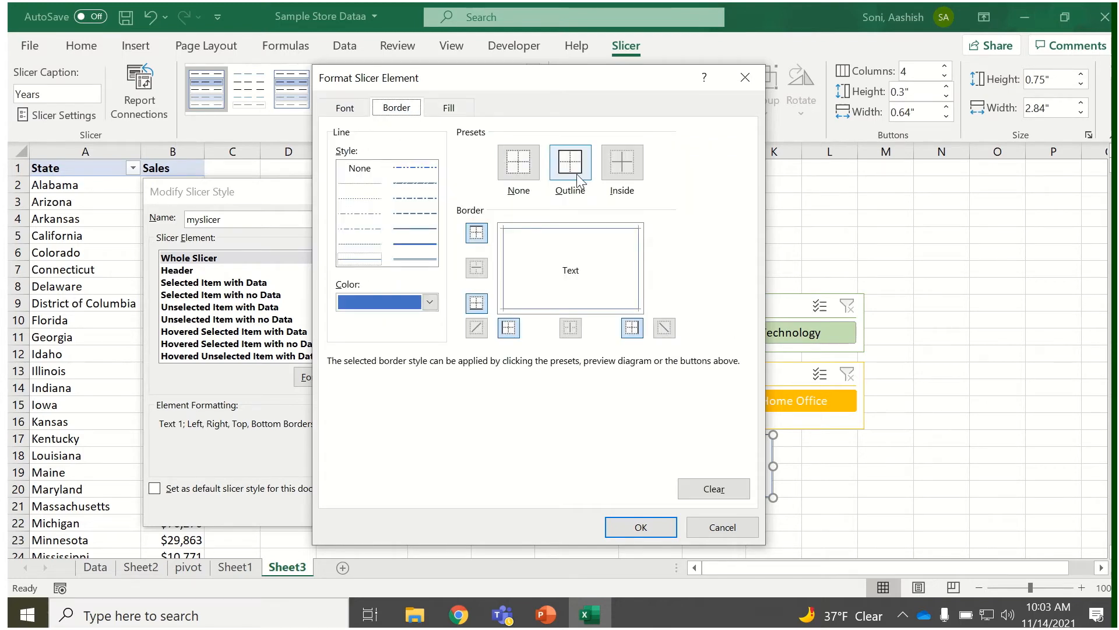
{"action": "left_click", "coordinate": [527, 164]}
{"action": "left_click", "coordinate": [448, 111]}
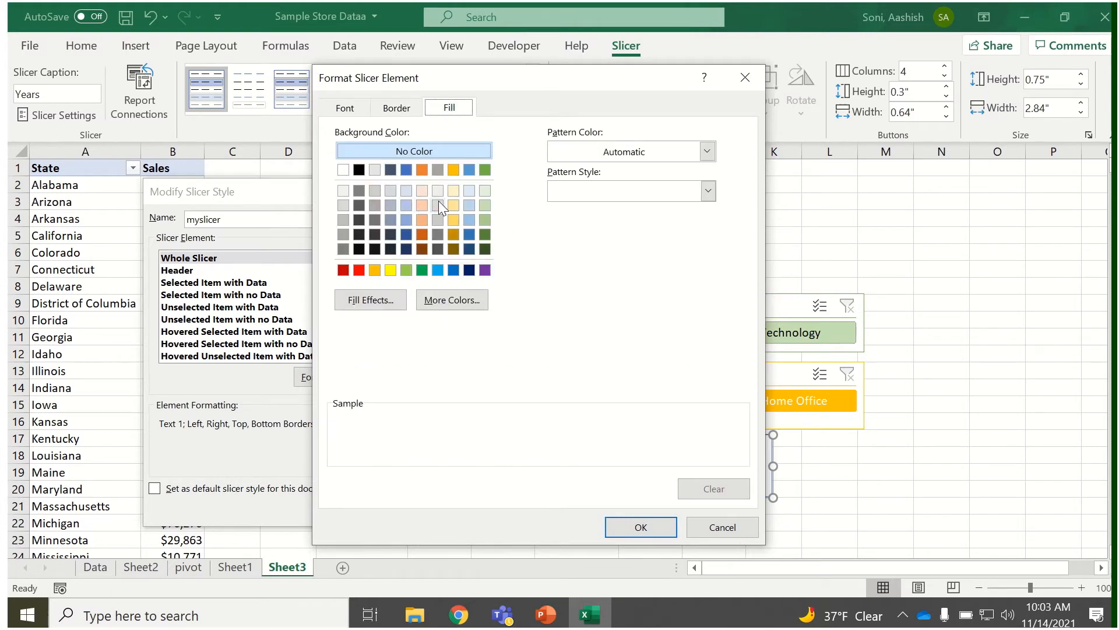
{"action": "left_click", "coordinate": [421, 220]}
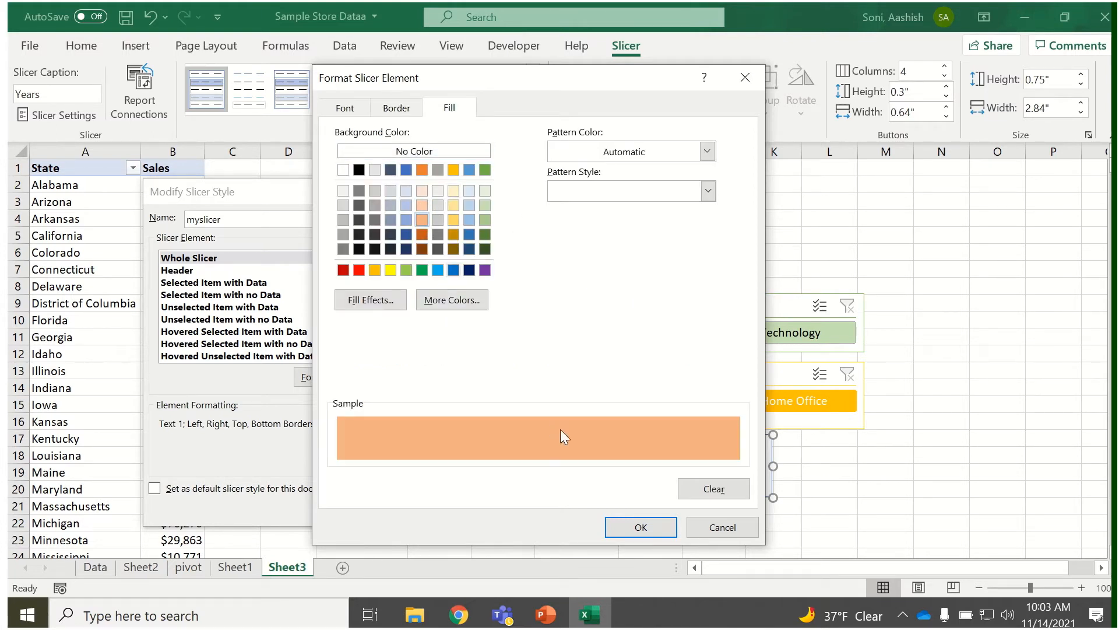
{"action": "left_click", "coordinate": [637, 526]}
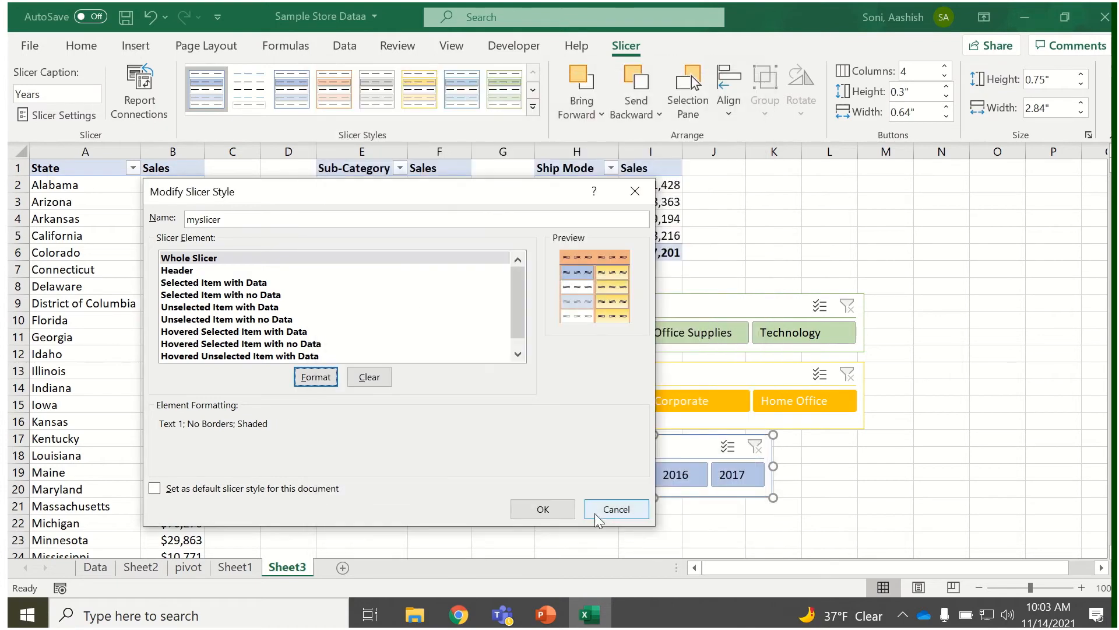
{"action": "left_click", "coordinate": [553, 511]}
- Move the Years slicer above the Category slicer, beside the Ship Mode pivot table
{"action": "left_click_drag", "start_coordinate": [621, 450], "coordinate": [816, 210]}
{"action": "left_click", "coordinate": [898, 333]}
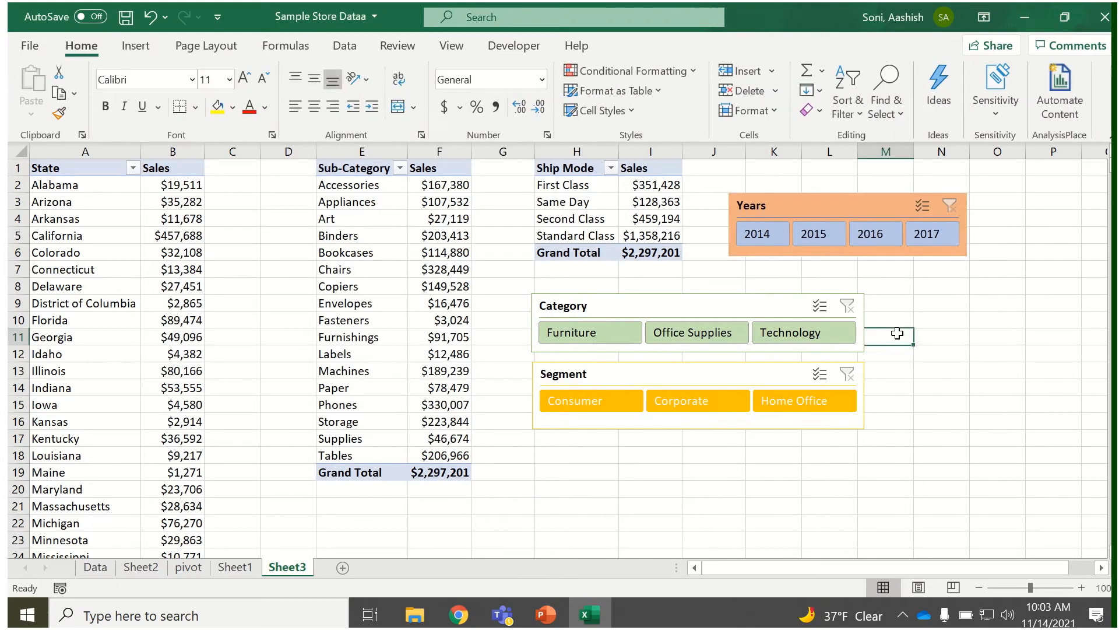
- Reopen the myslicer style for modification and set the border of its Header element to None
{"action": "left_click", "coordinate": [839, 205]}
{"action": "right_click", "coordinate": [839, 205]}
{"action": "key", "text": "Escape"}
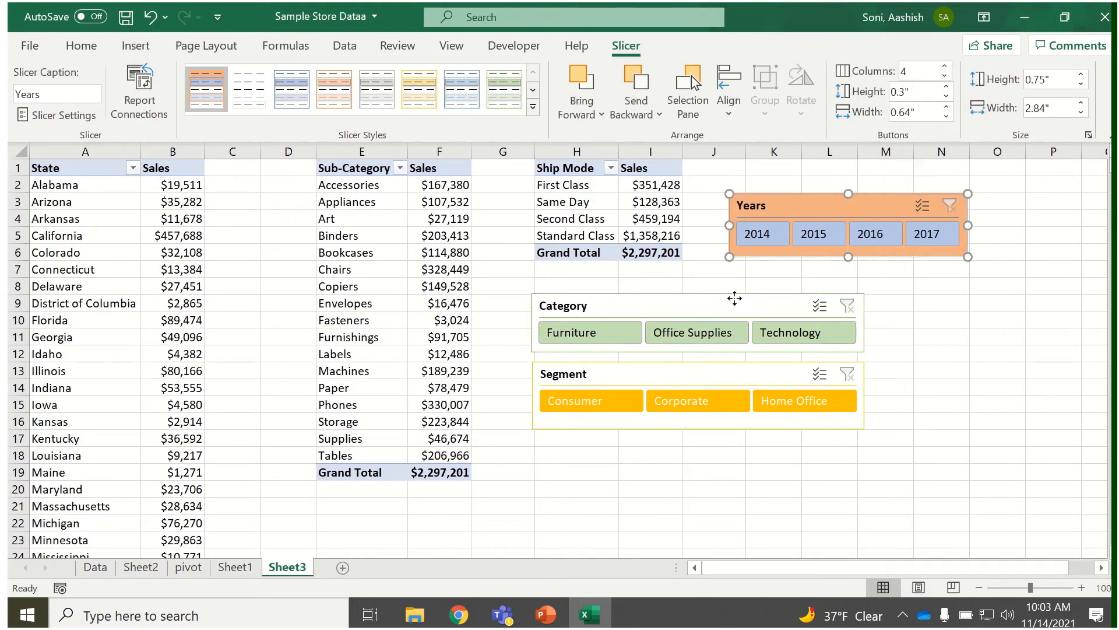
{"action": "right_click", "coordinate": [794, 199]}
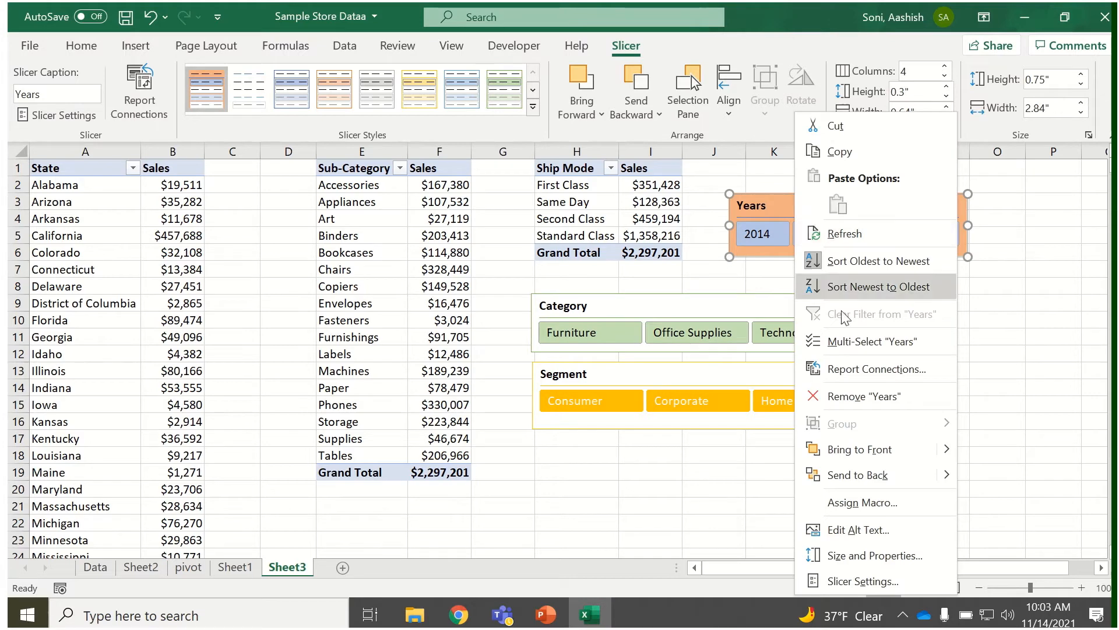
{"action": "right_click", "coordinate": [212, 93]}
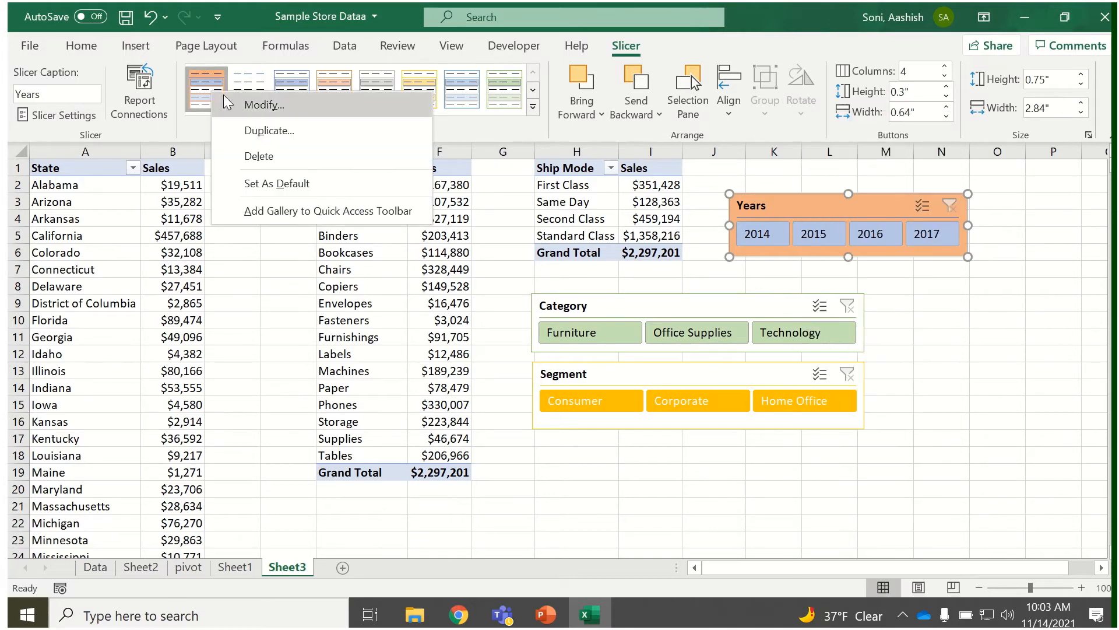
{"action": "left_click", "coordinate": [239, 106]}
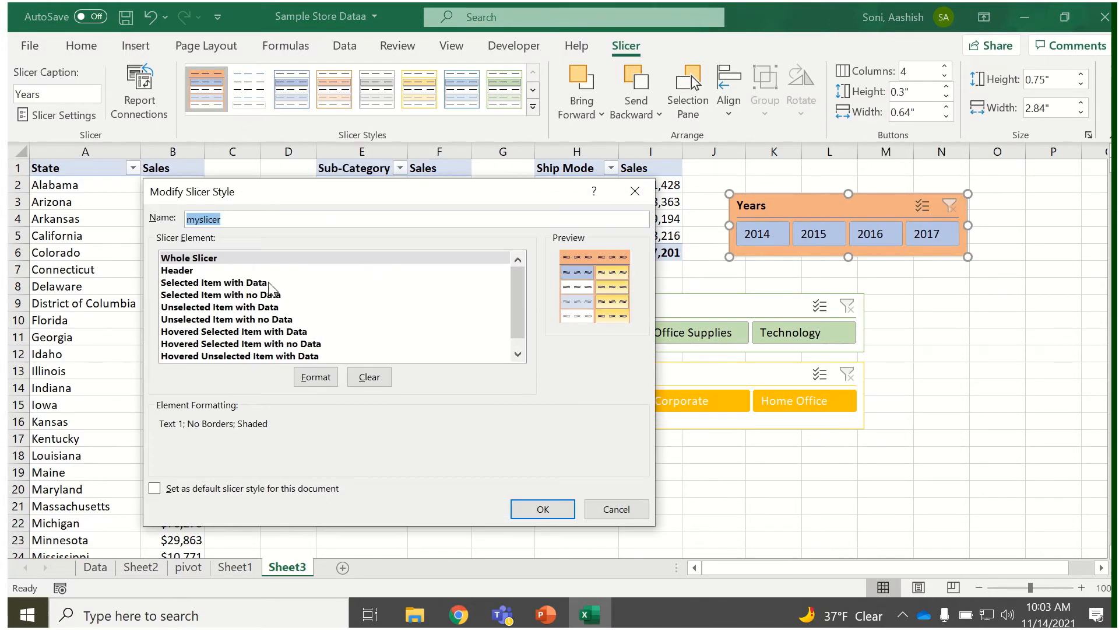
{"action": "left_click", "coordinate": [213, 272]}
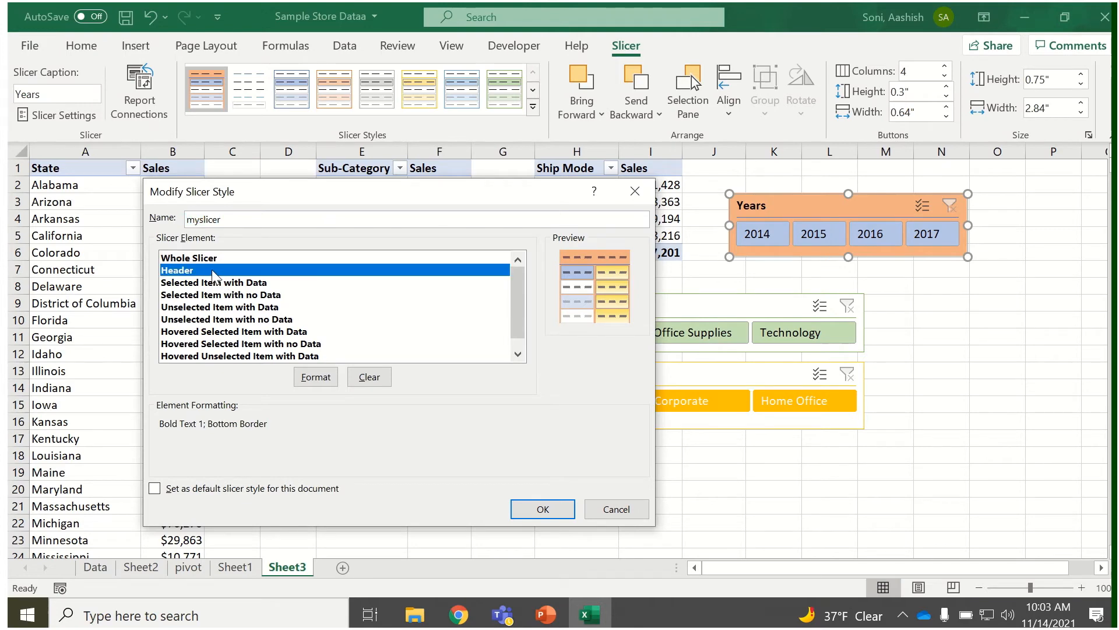
{"action": "left_click", "coordinate": [316, 376]}
{"action": "left_click", "coordinate": [257, 145]}
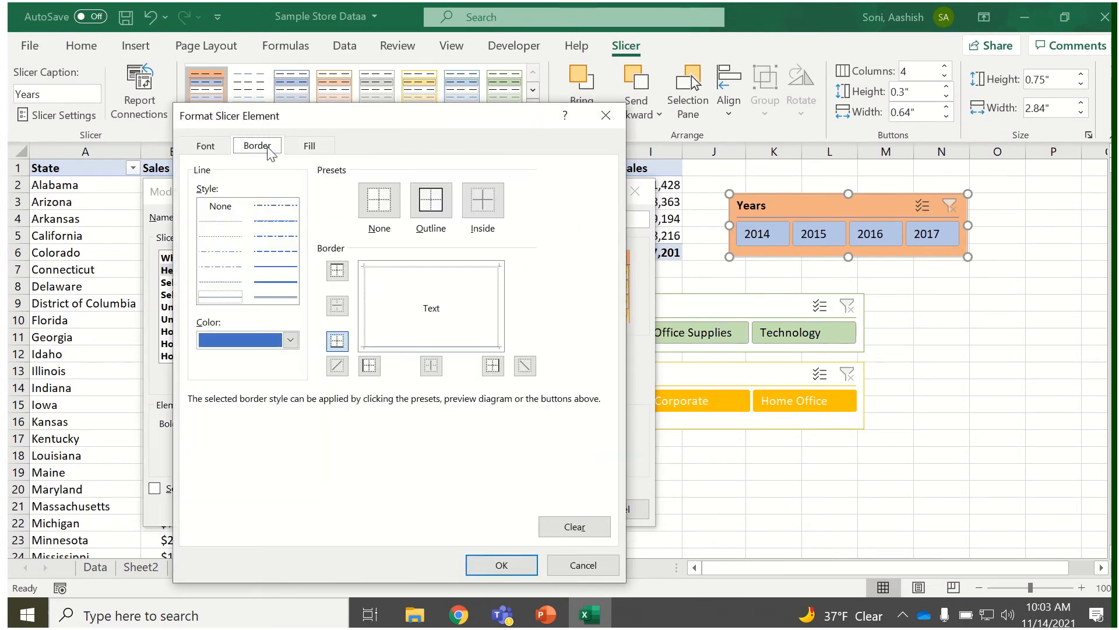
{"action": "left_click", "coordinate": [398, 203]}
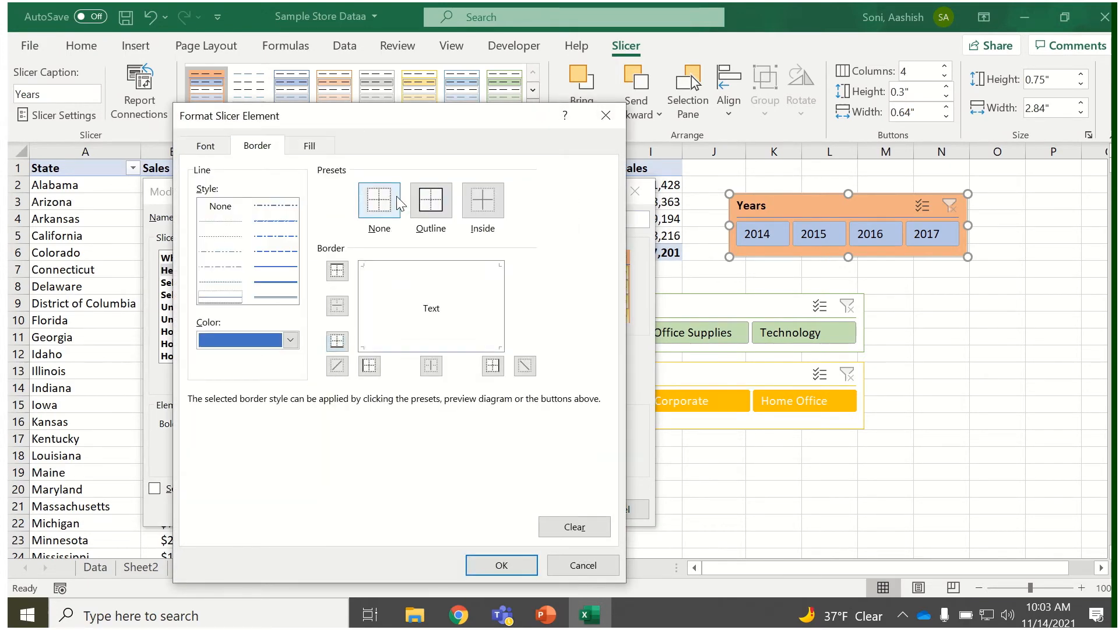
- Set the Header font of myslicer to bold italic in the blue Accent 5 color, and save the style
{"action": "left_click", "coordinate": [205, 146]}
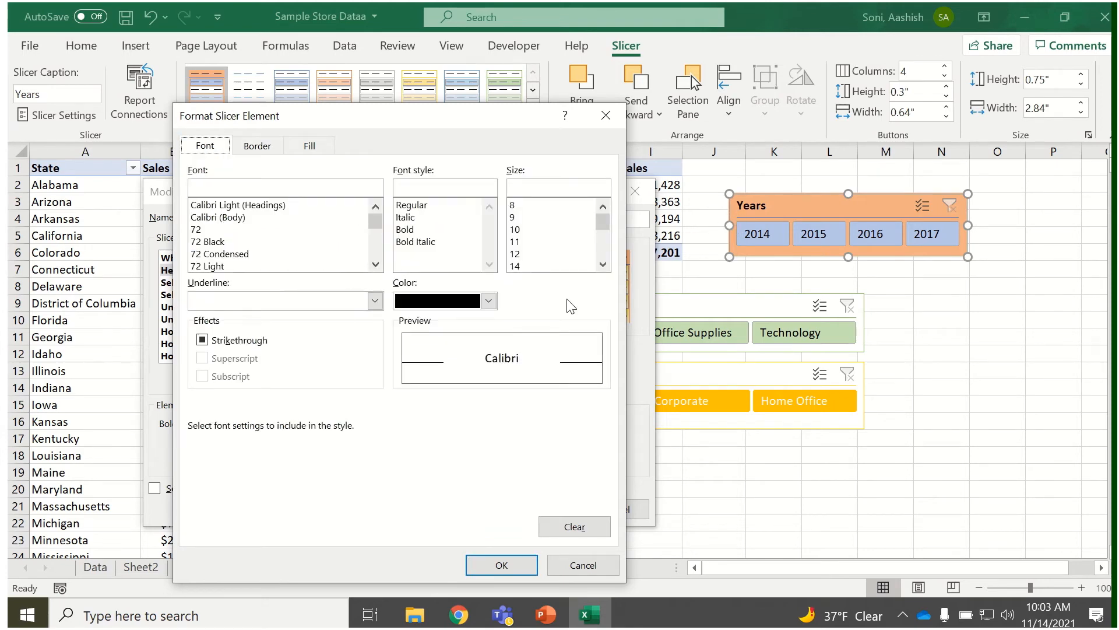
{"action": "left_click", "coordinate": [488, 301]}
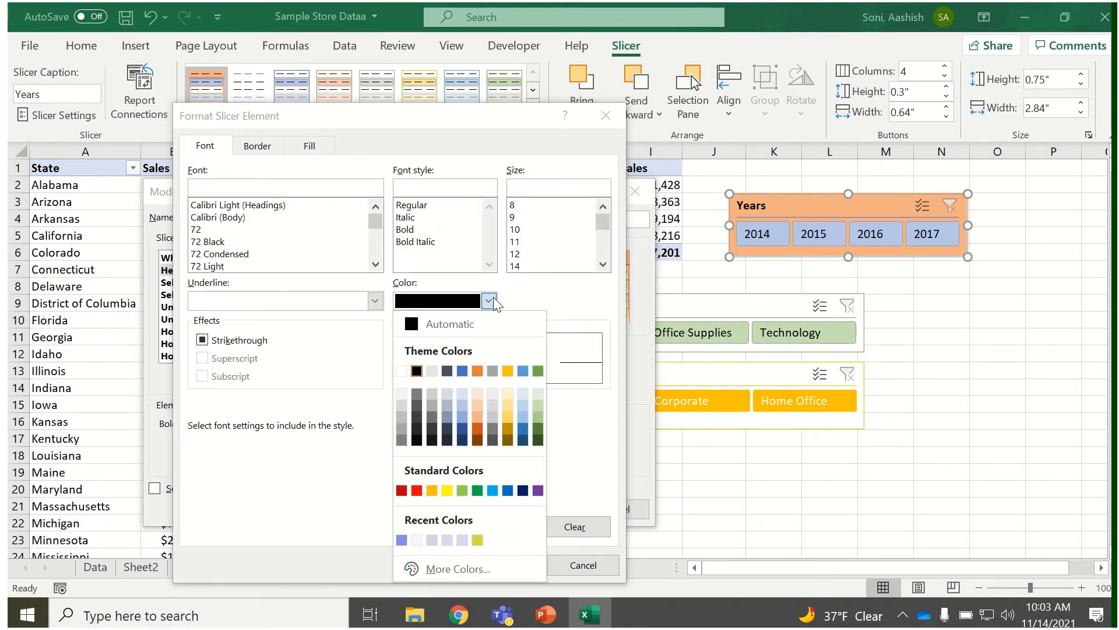
{"action": "left_click", "coordinate": [524, 372]}
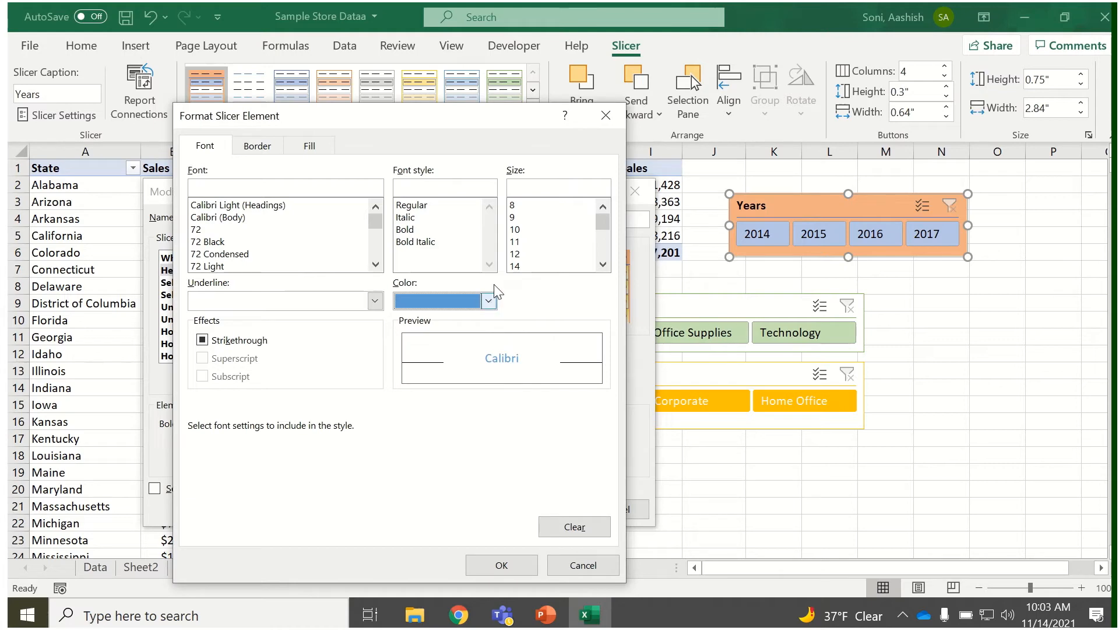
{"action": "left_click", "coordinate": [416, 242]}
{"action": "left_click", "coordinate": [257, 146]}
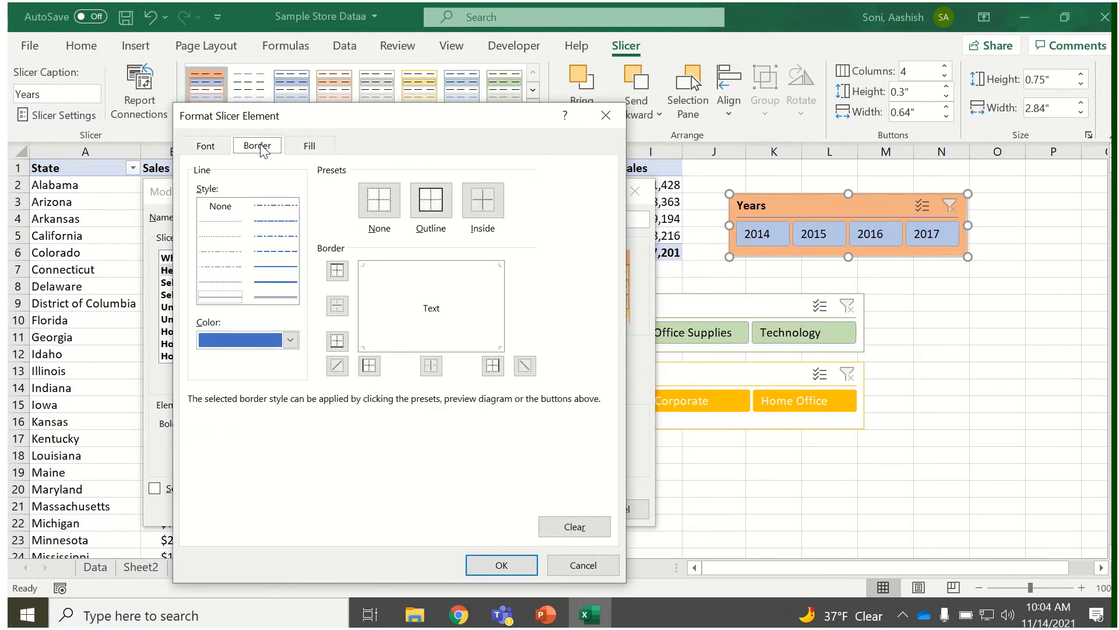
{"action": "left_click", "coordinate": [301, 147]}
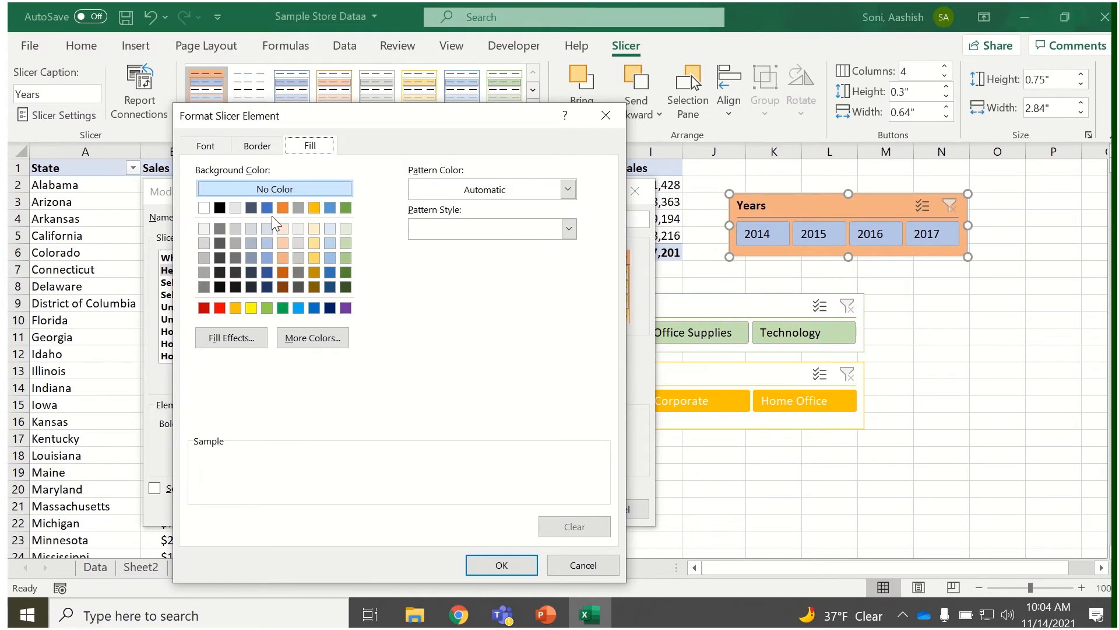
{"action": "left_click", "coordinate": [504, 564]}
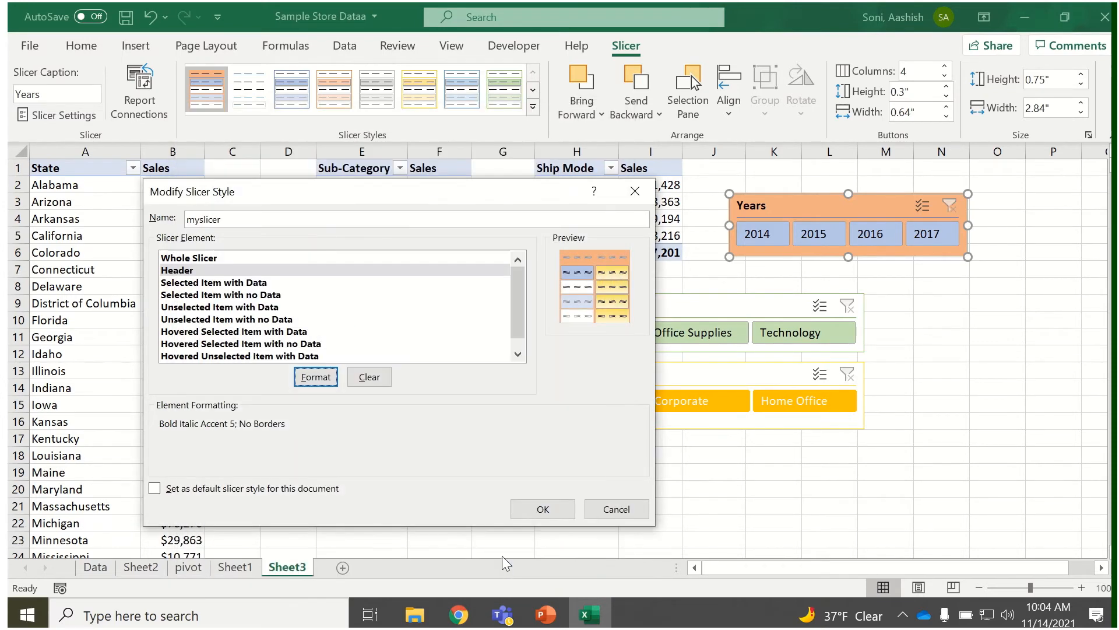
{"action": "left_click", "coordinate": [542, 507]}
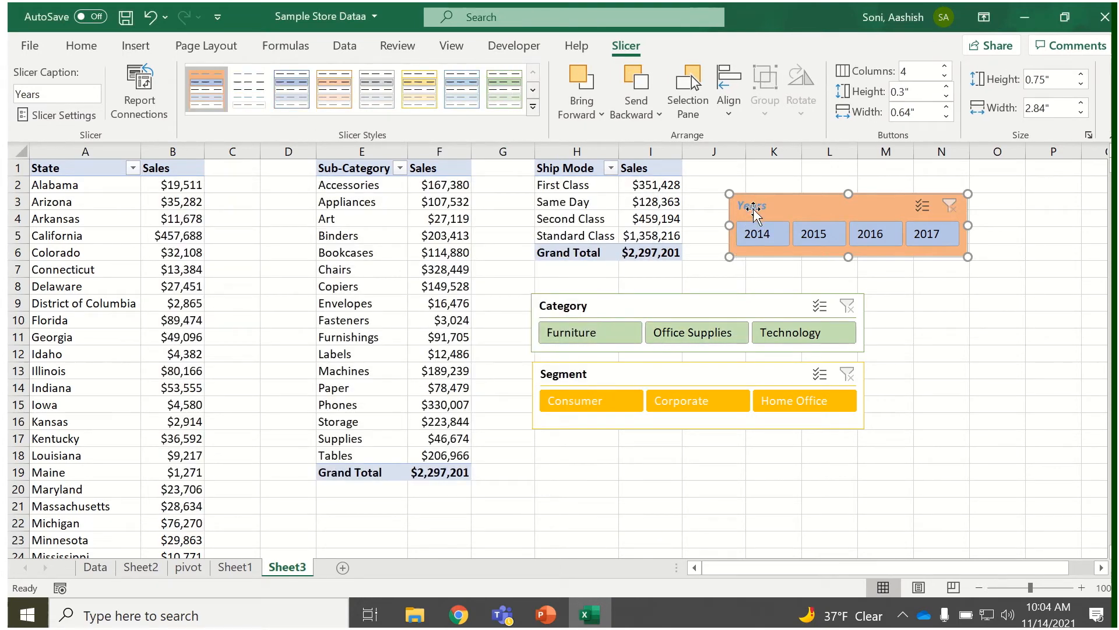
- Reopen the myslicer style for modification and remove the borders of its Selected Item with Data element
{"action": "right_click", "coordinate": [790, 203]}
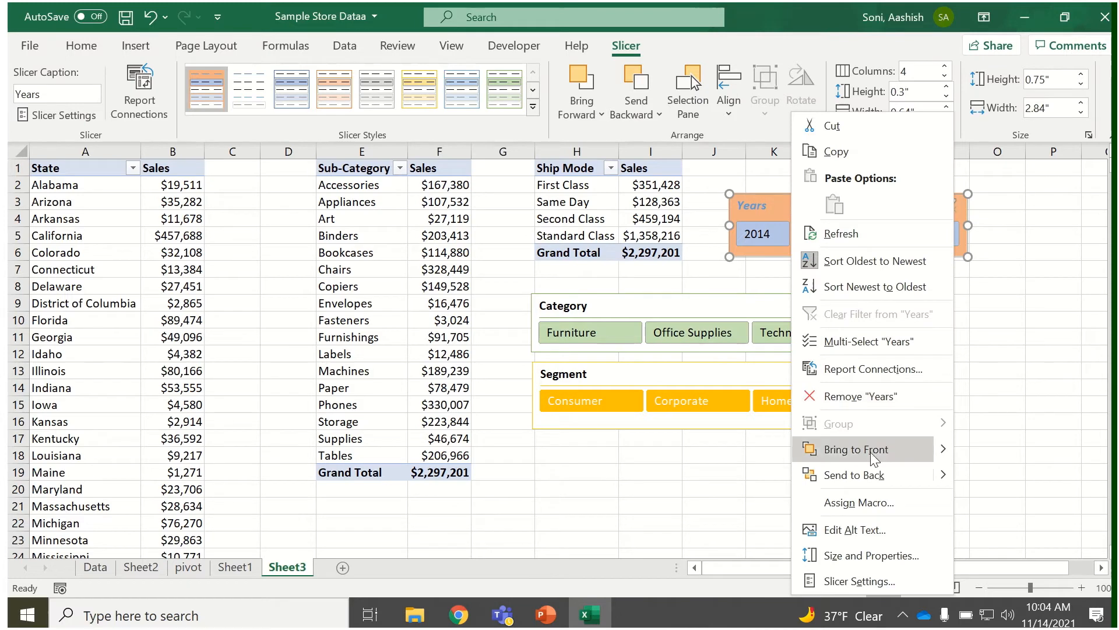
{"action": "right_click", "coordinate": [224, 83]}
{"action": "right_click", "coordinate": [224, 83]}
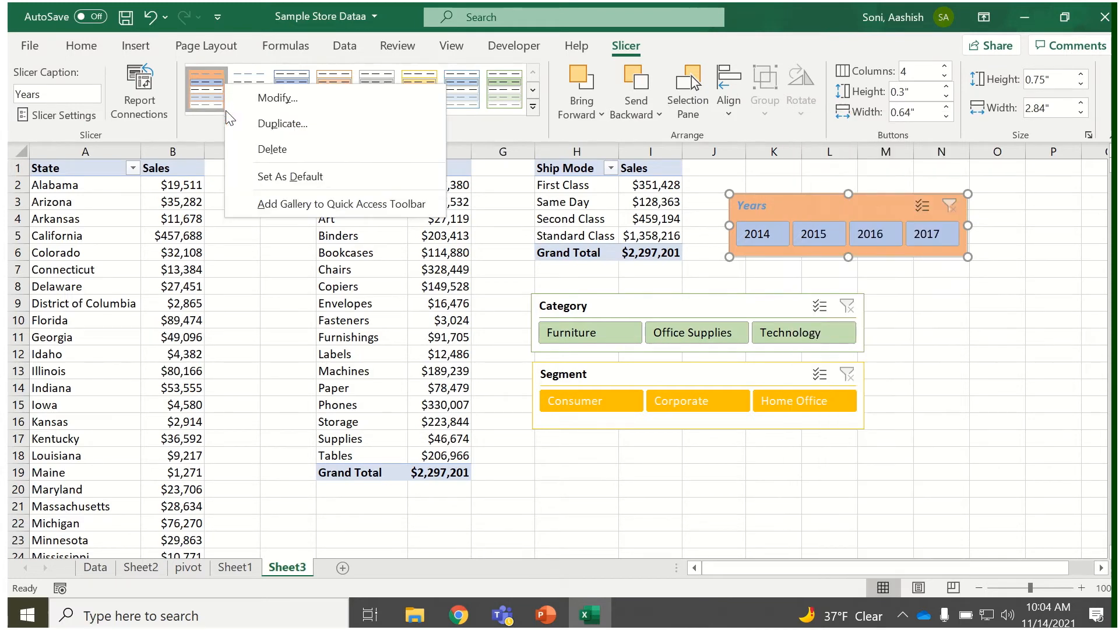
{"action": "left_click", "coordinate": [252, 103]}
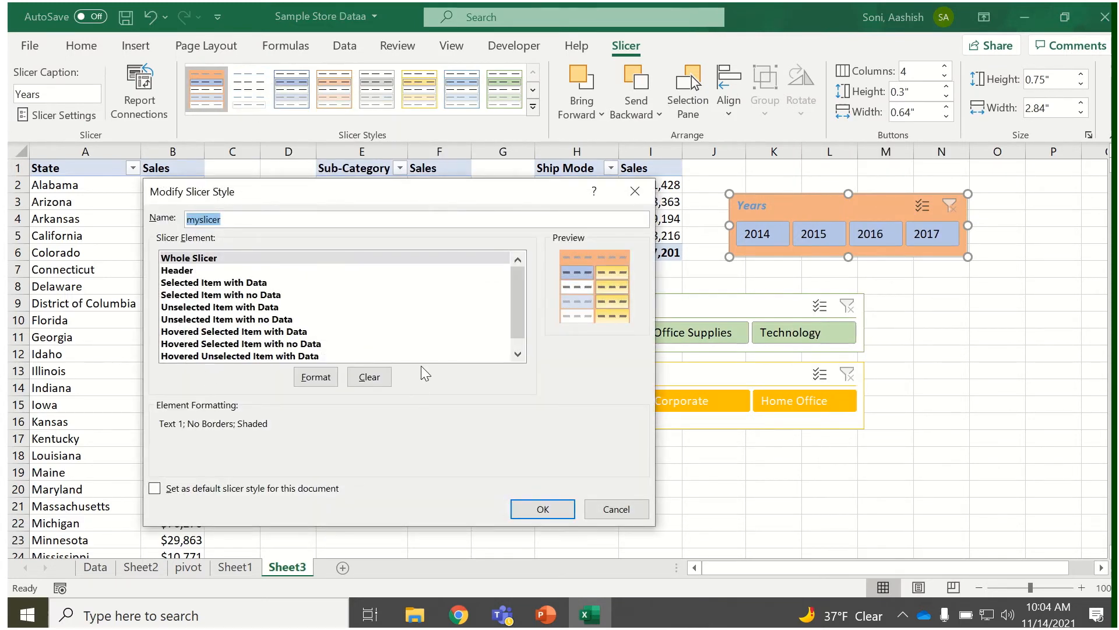
{"action": "left_click", "coordinate": [518, 353]}
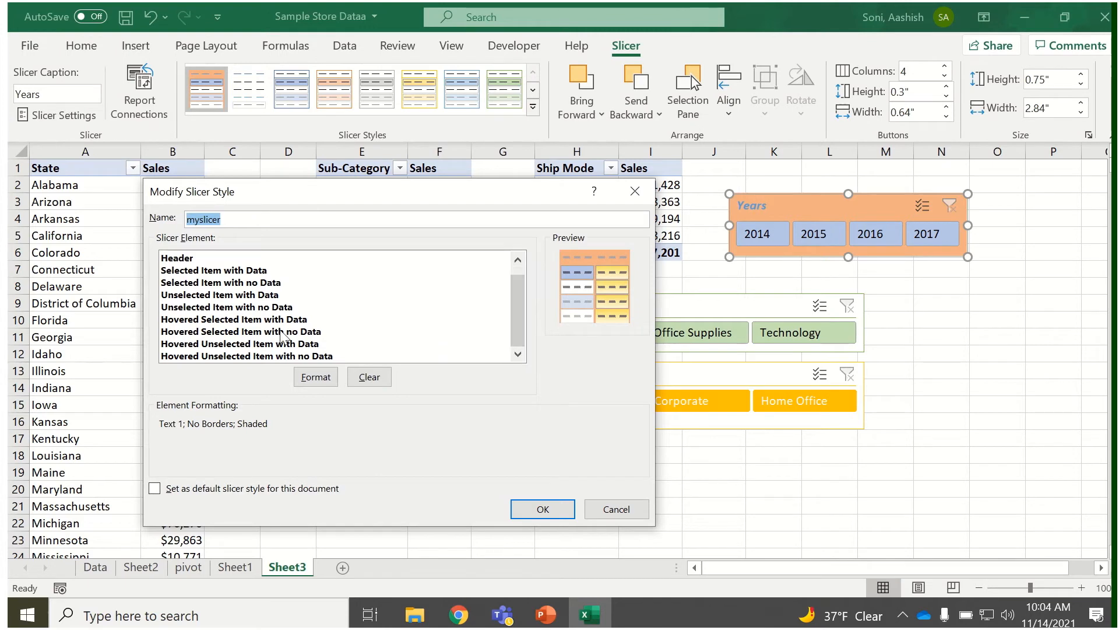
{"action": "left_click", "coordinate": [236, 271]}
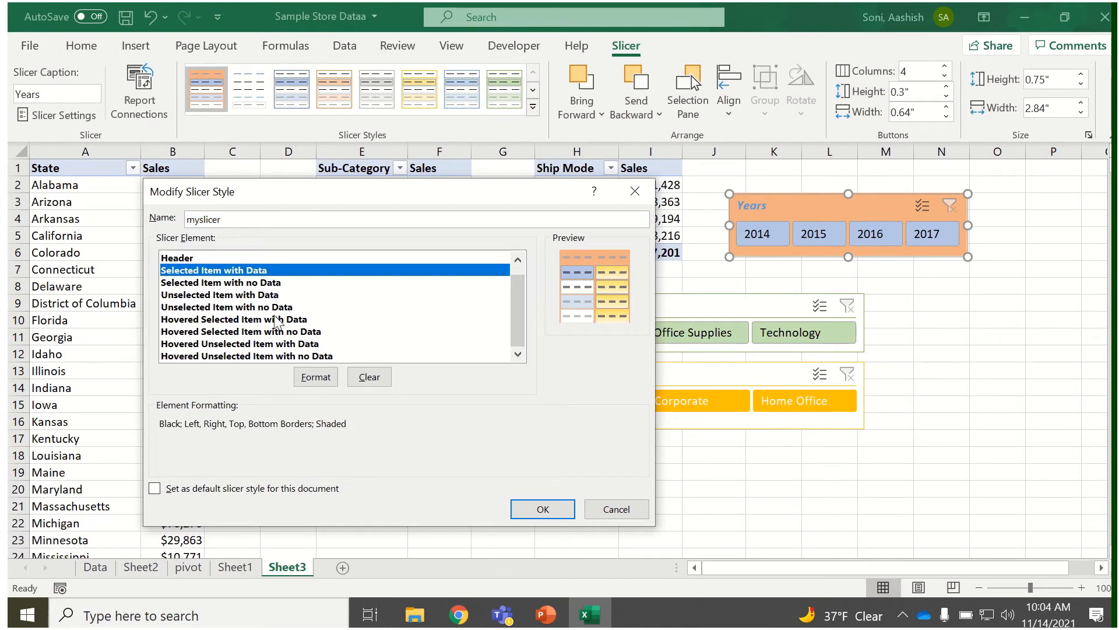
{"action": "left_click", "coordinate": [315, 377]}
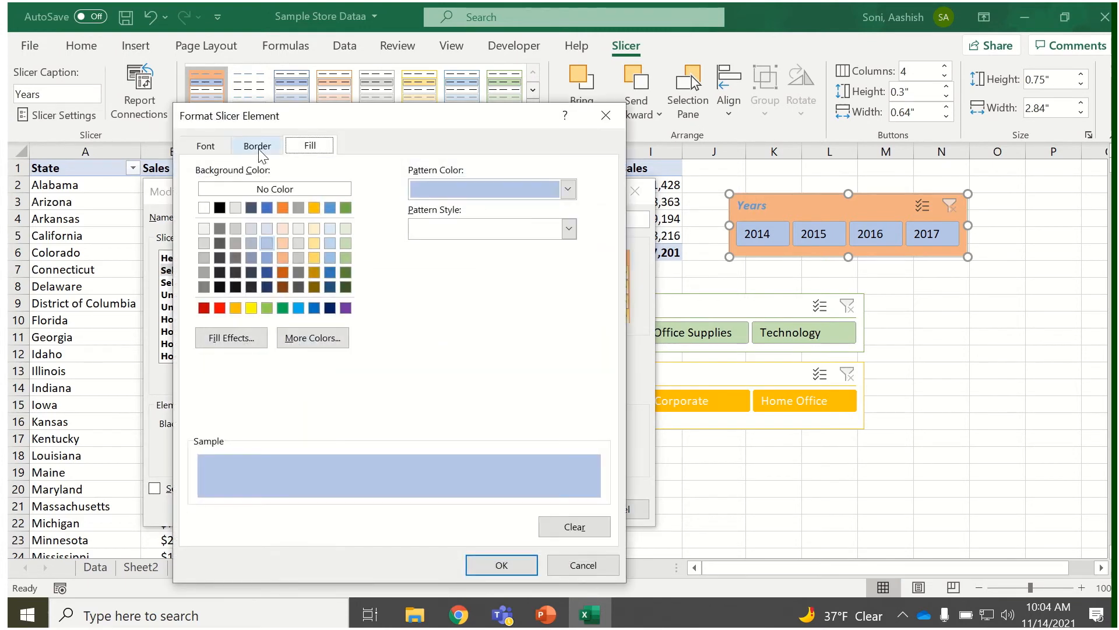
{"action": "left_click", "coordinate": [262, 154]}
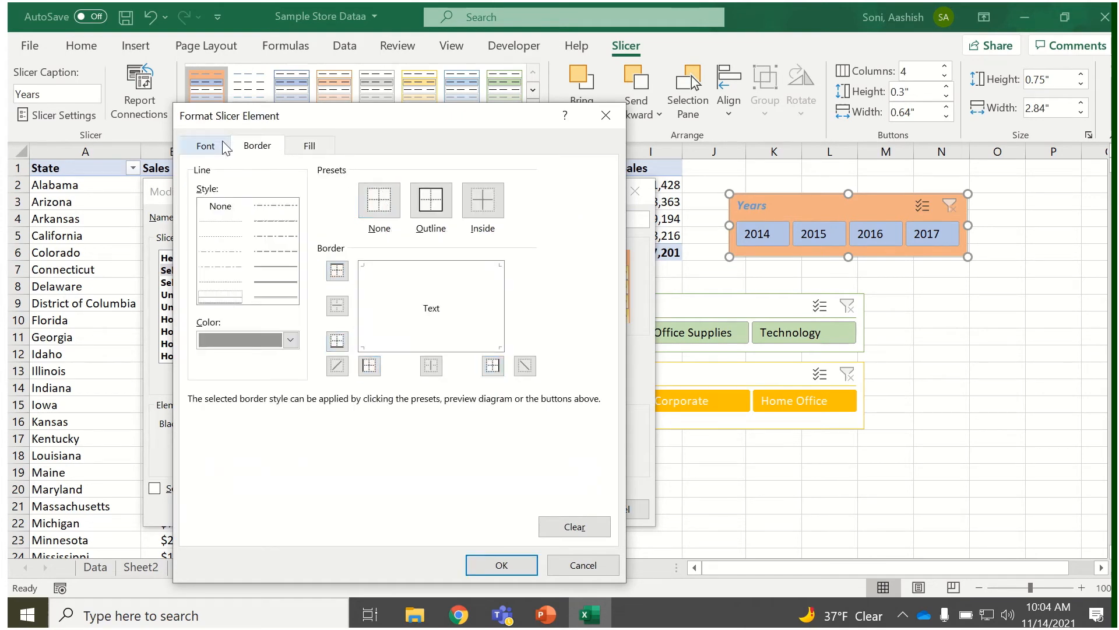
- Set the Selected Item with Data pattern color to light green, save the style, and enlarge the Years slicer's height to 0.79"
{"action": "left_click", "coordinate": [309, 146]}
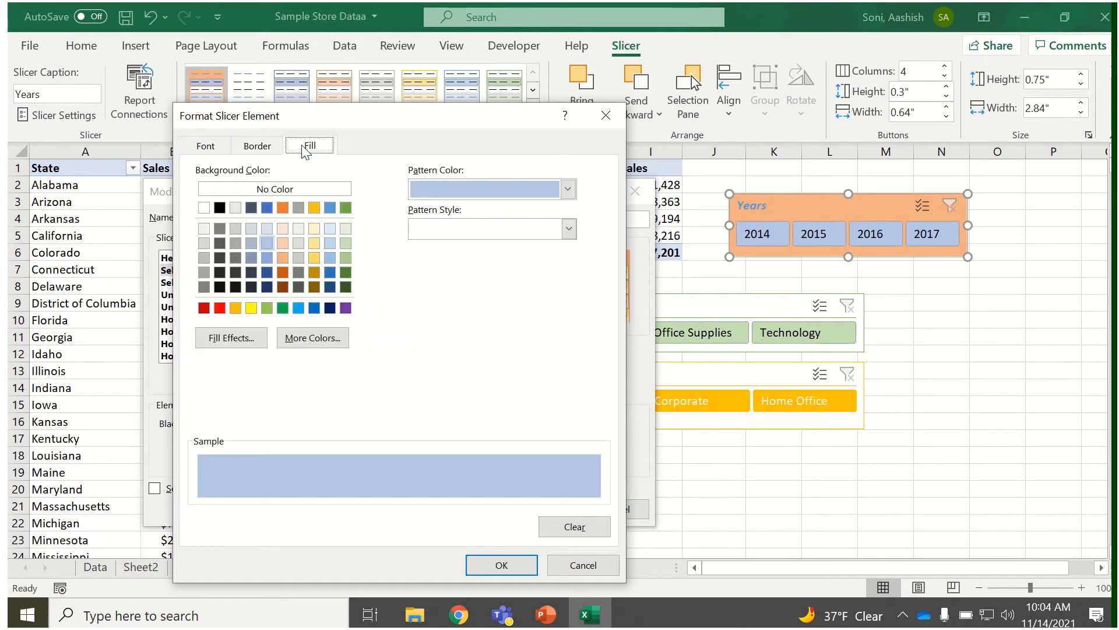
{"action": "left_click", "coordinate": [568, 189]}
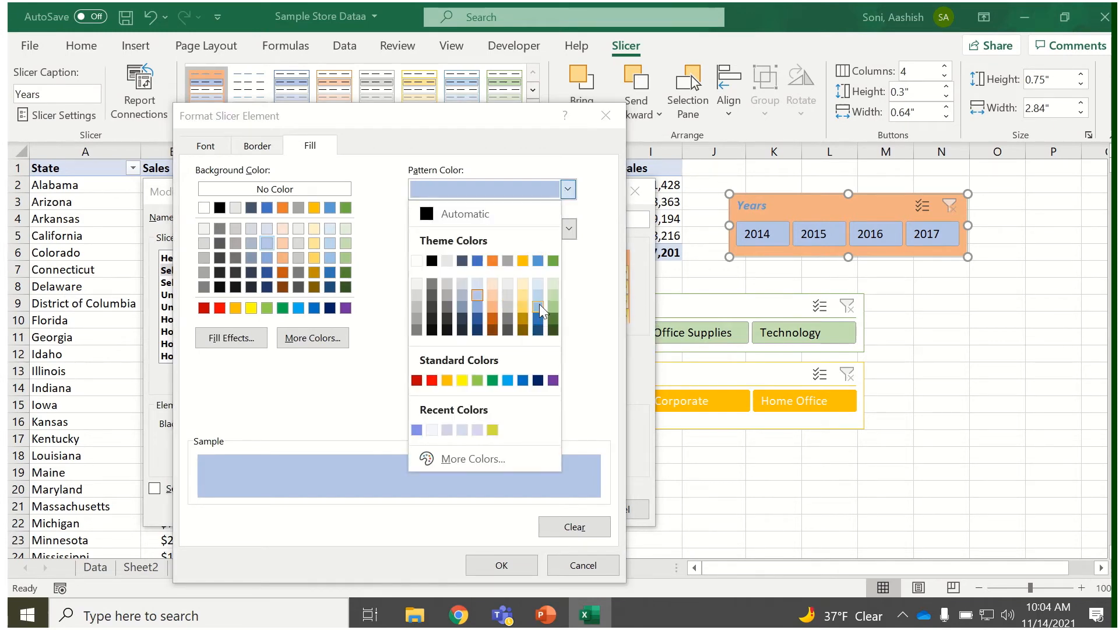
{"action": "left_click", "coordinate": [553, 308]}
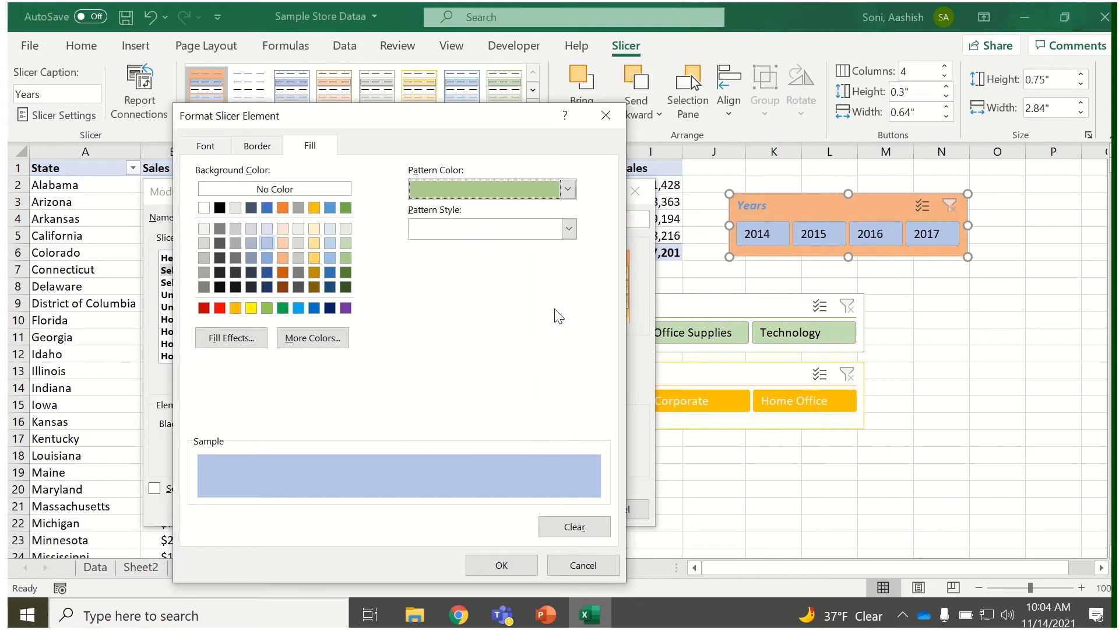
{"action": "left_click", "coordinate": [505, 566]}
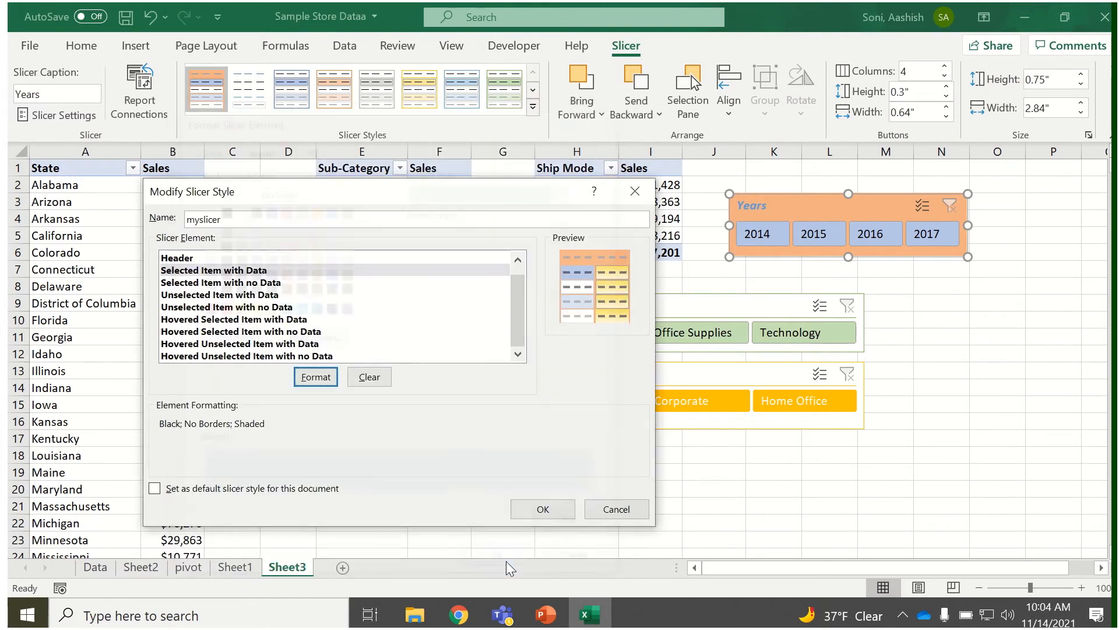
{"action": "left_click", "coordinate": [532, 510]}
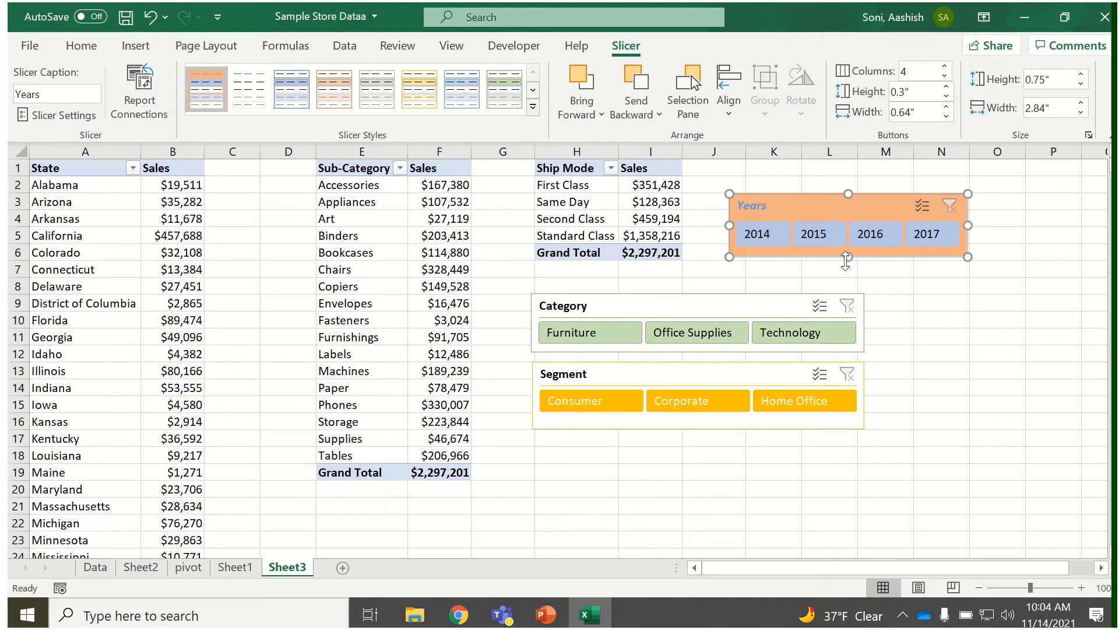
{"action": "mouse_move", "coordinate": [846, 259]}
{"action": "left_mouse_down"}
{"action": "mouse_move", "coordinate": [846, 273]}
{"action": "mouse_move", "coordinate": [852, 262]}
{"action": "left_mouse_up"}
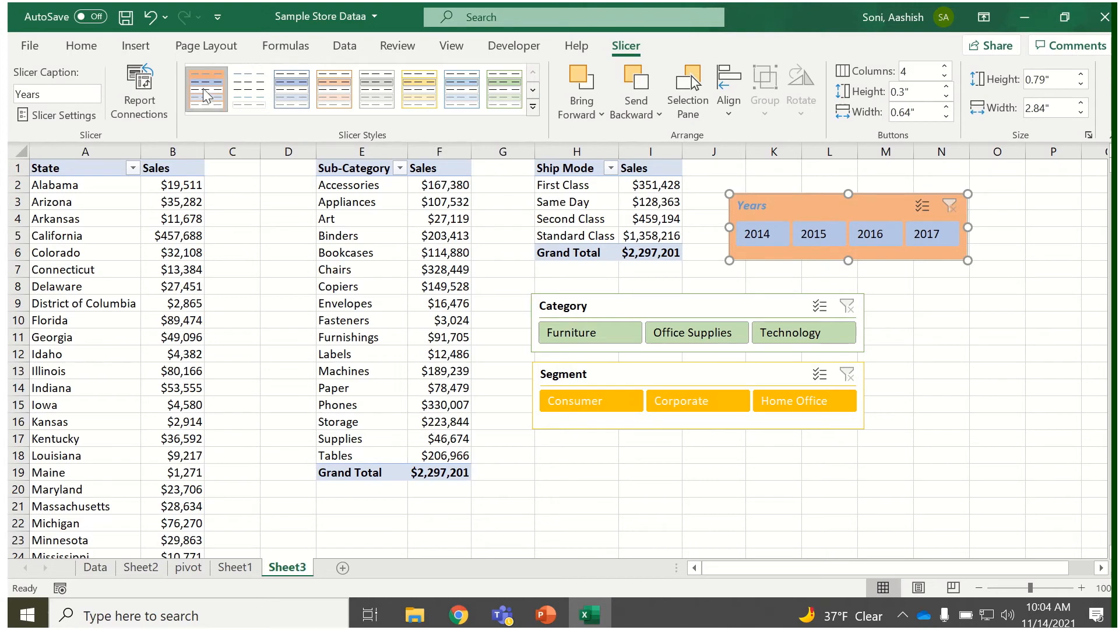
- Examine the formatting of the selected, unselected and hovered item elements in the myslicer style
{"action": "right_click", "coordinate": [300, 99]}
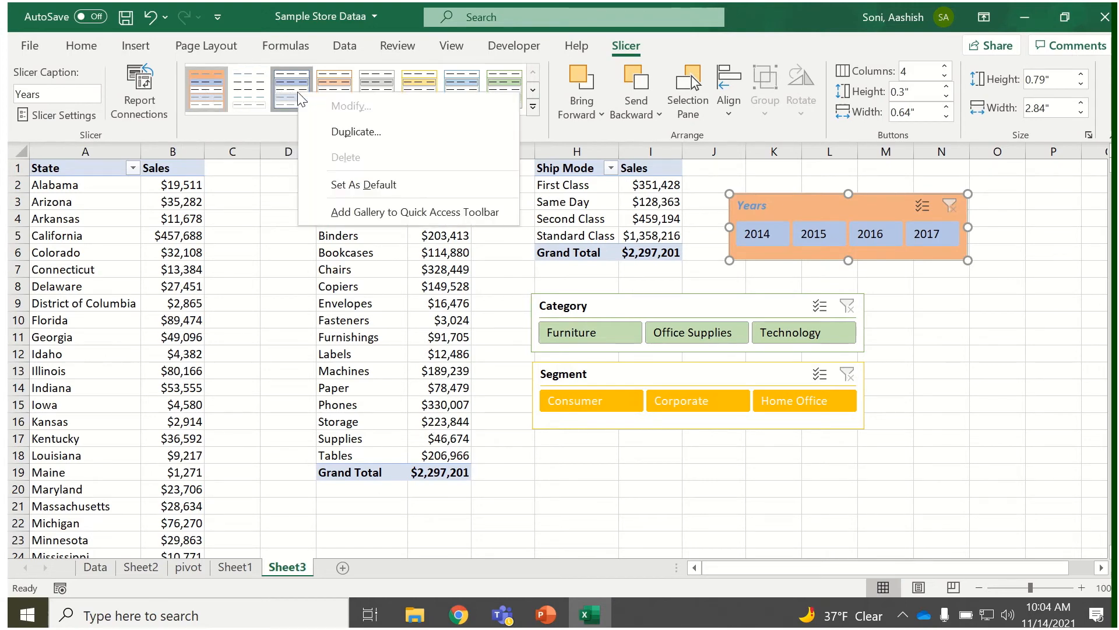
{"action": "left_click", "coordinate": [211, 93]}
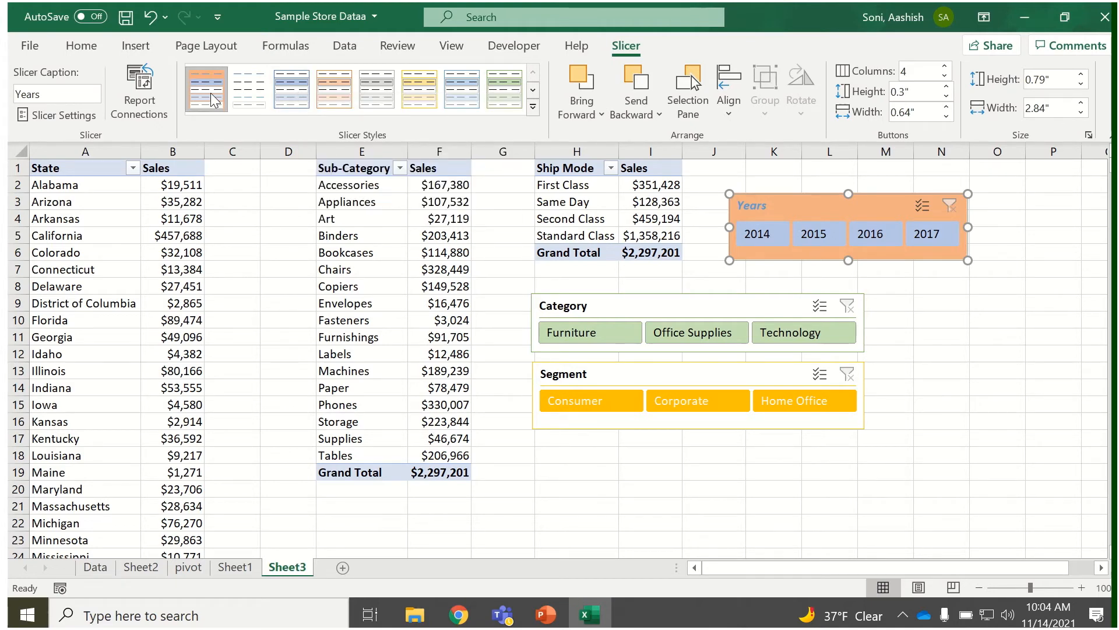
{"action": "right_click", "coordinate": [211, 93]}
{"action": "left_click", "coordinate": [249, 100]}
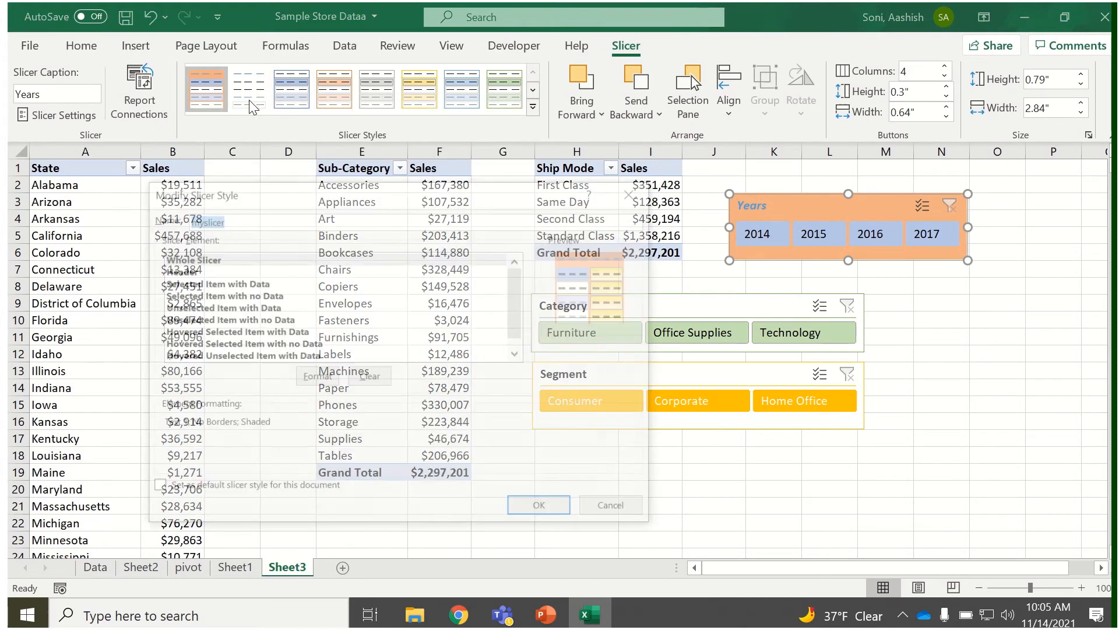
{"action": "left_click", "coordinate": [267, 298]}
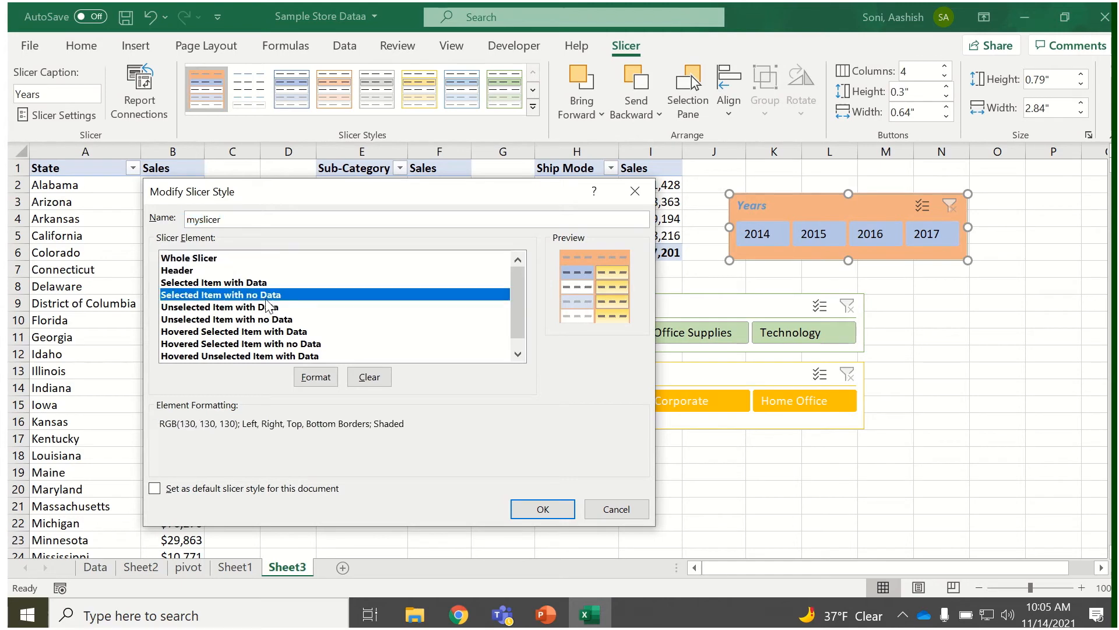
{"action": "left_click", "coordinate": [267, 309]}
{"action": "left_click", "coordinate": [263, 328]}
{"action": "left_click", "coordinate": [262, 358]}
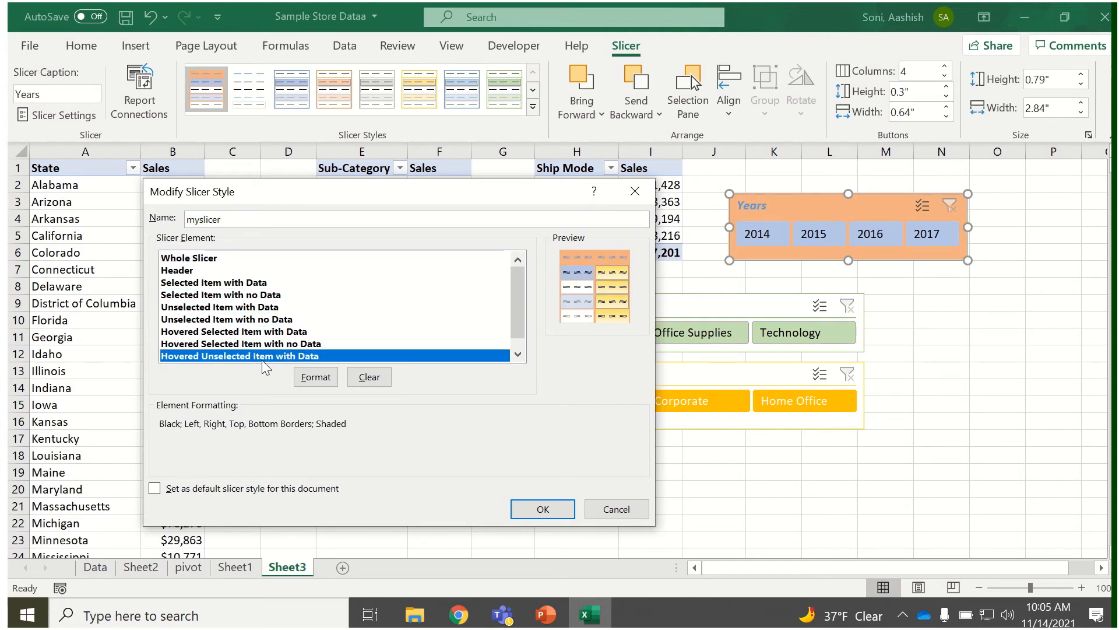
{"action": "left_click", "coordinate": [518, 354]}
{"action": "left_click", "coordinate": [315, 357]}
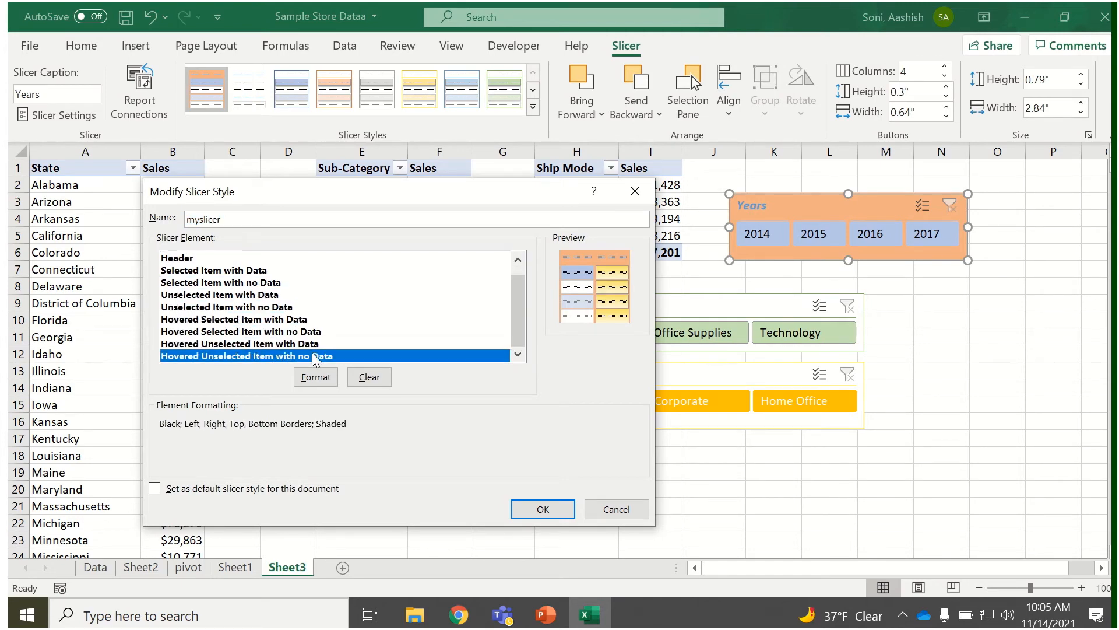
{"action": "left_click", "coordinate": [260, 320]}
{"action": "left_click", "coordinate": [251, 308]}
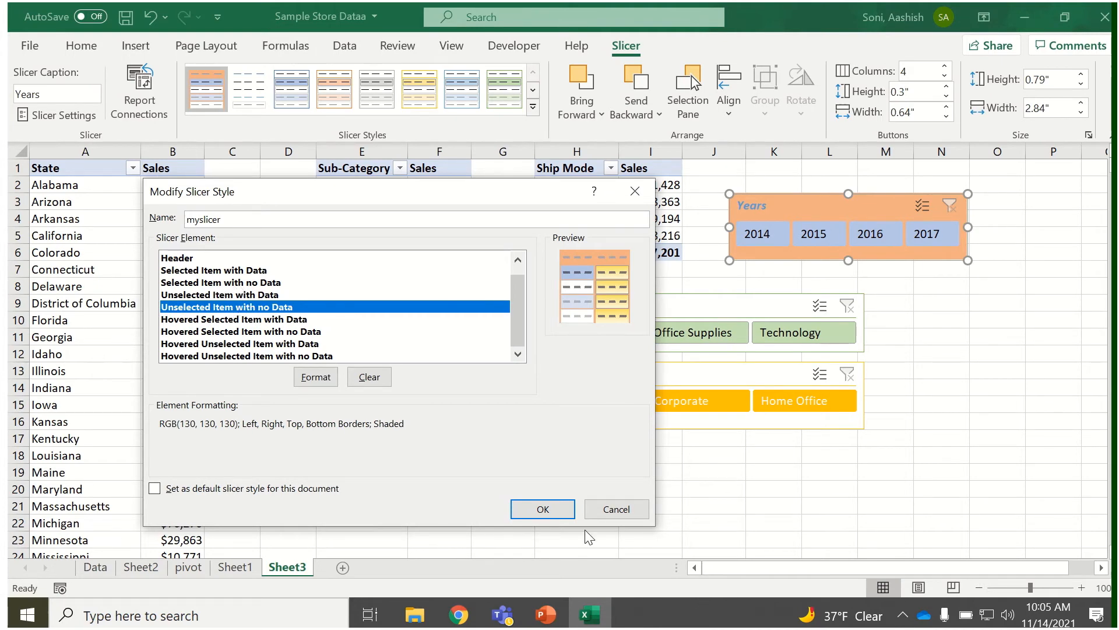
{"action": "left_click", "coordinate": [606, 509]}
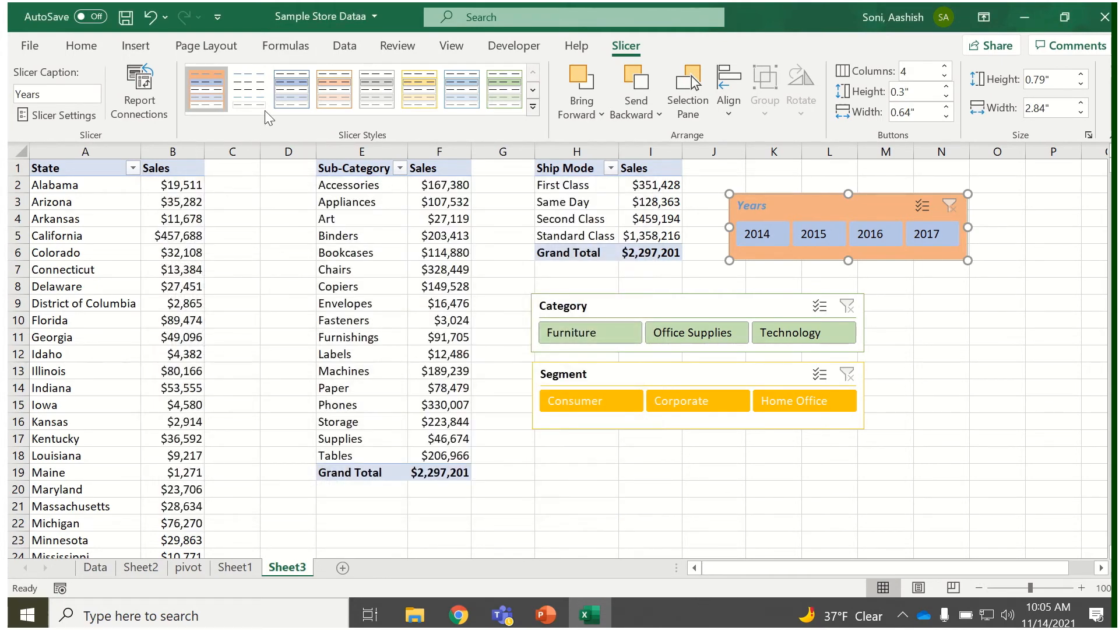
- Apply the plain white style with the blue header to the Years slicer and move the slicer up by about one row
{"action": "left_click", "coordinate": [249, 88]}
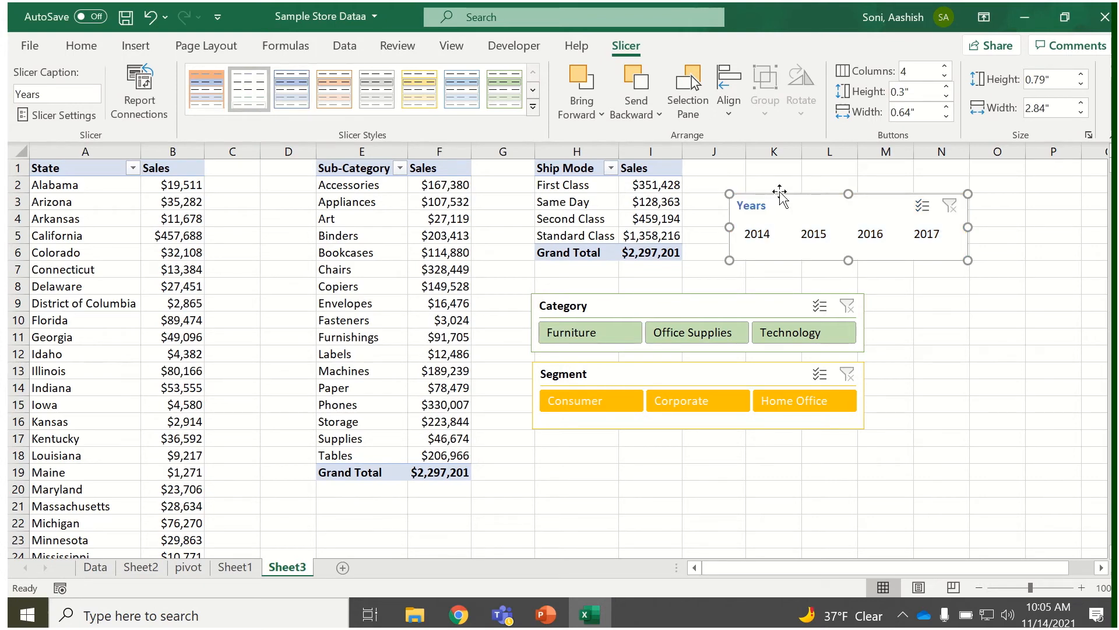
{"action": "left_click_drag", "start_coordinate": [806, 205], "coordinate": [807, 188]}
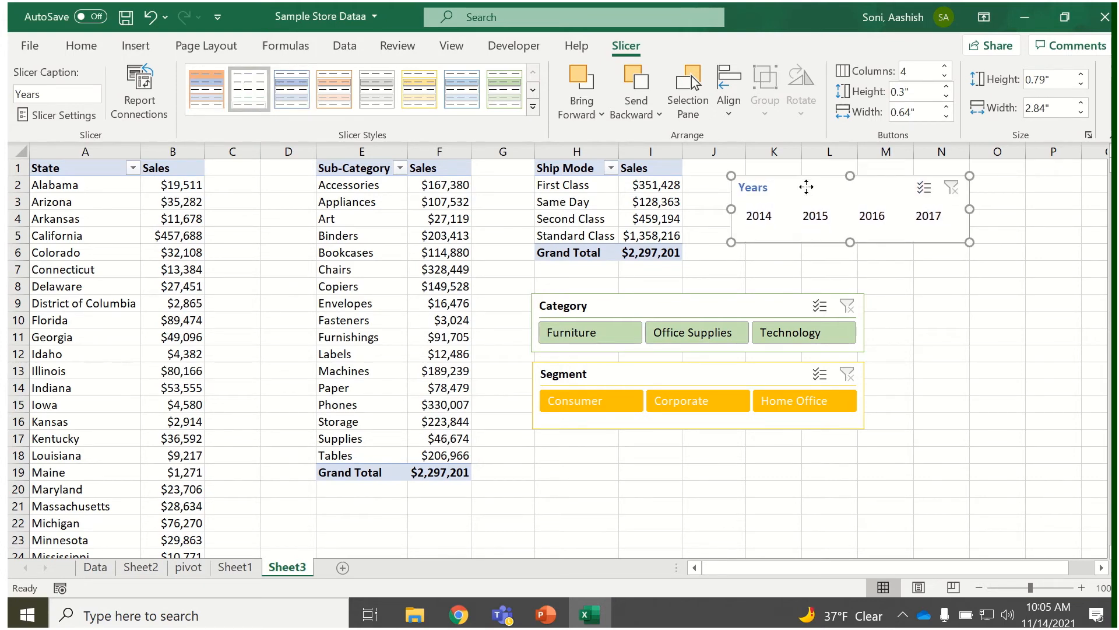
{"action": "right_click", "coordinate": [807, 189]}
{"action": "left_click", "coordinate": [795, 195]}
- Look at the blank Book1 workbook and return to the Sample Store Dataa workbook
{"action": "mouse_move", "coordinate": [181, 319]}
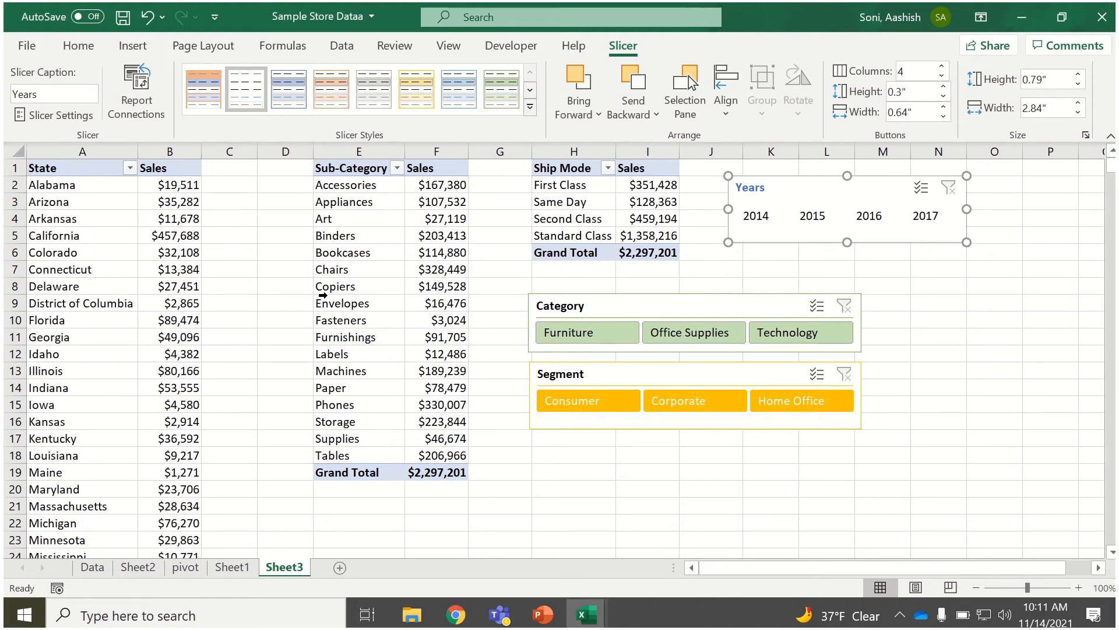
{"action": "mouse_move", "coordinate": [411, 414]}
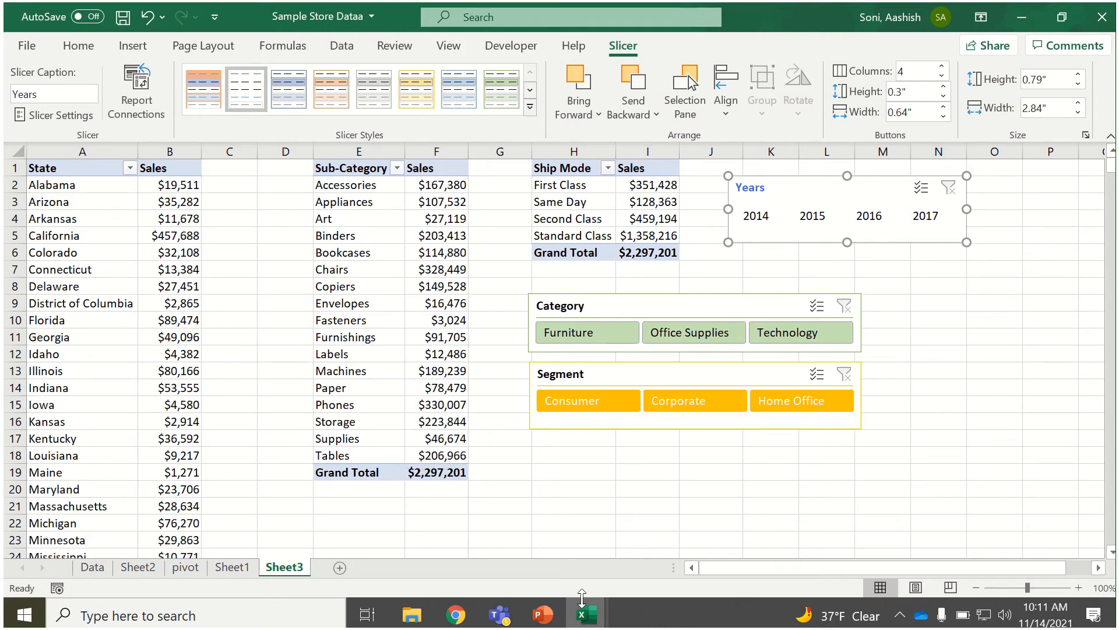
{"action": "mouse_move", "coordinate": [586, 614]}
{"action": "left_click", "coordinate": [678, 523]}
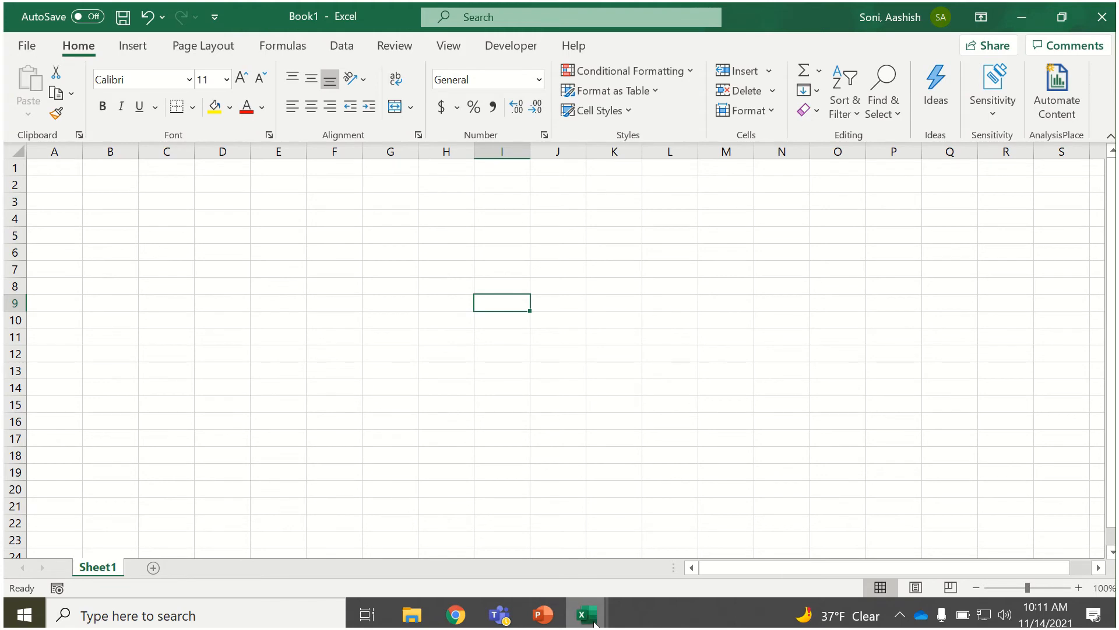
{"action": "mouse_move", "coordinate": [586, 613]}
{"action": "left_click", "coordinate": [535, 554]}
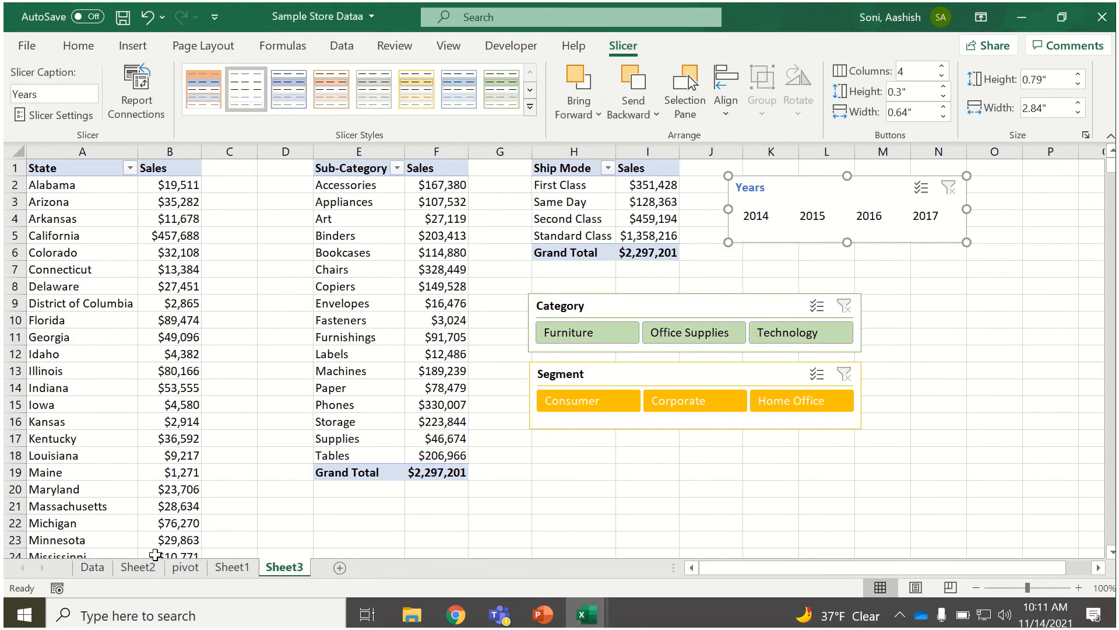
- Copy the range B1:H19, covering the Order ID through Segment columns, from the Data sheet
{"action": "left_click", "coordinate": [231, 566]}
{"action": "left_click", "coordinate": [185, 567]}
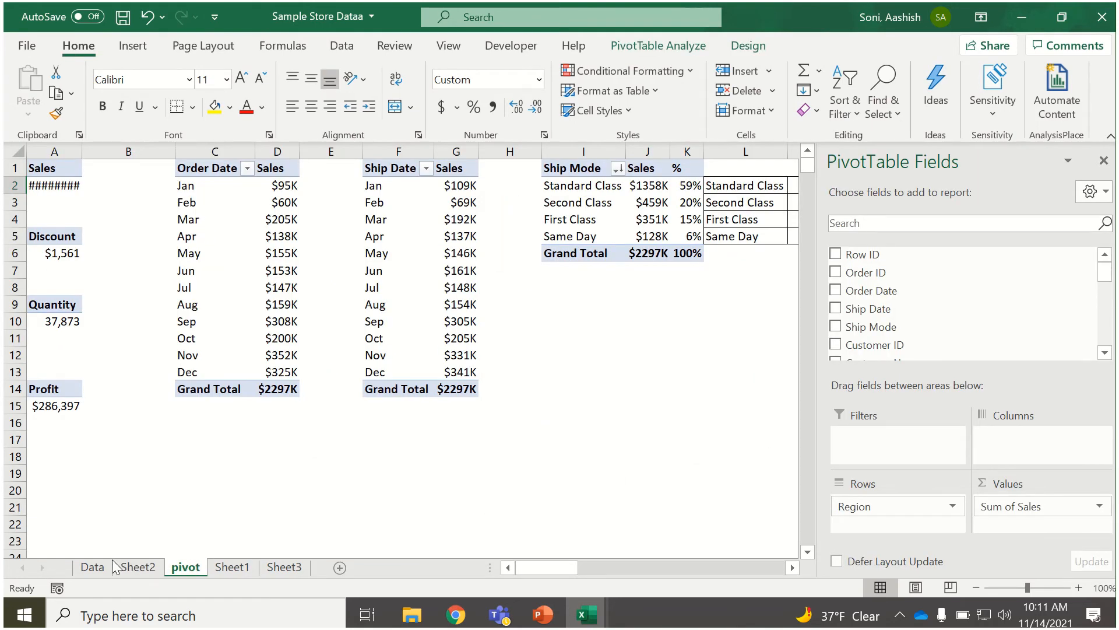
{"action": "left_click", "coordinate": [93, 566]}
{"action": "left_click_drag", "start_coordinate": [125, 169], "coordinate": [687, 469]}
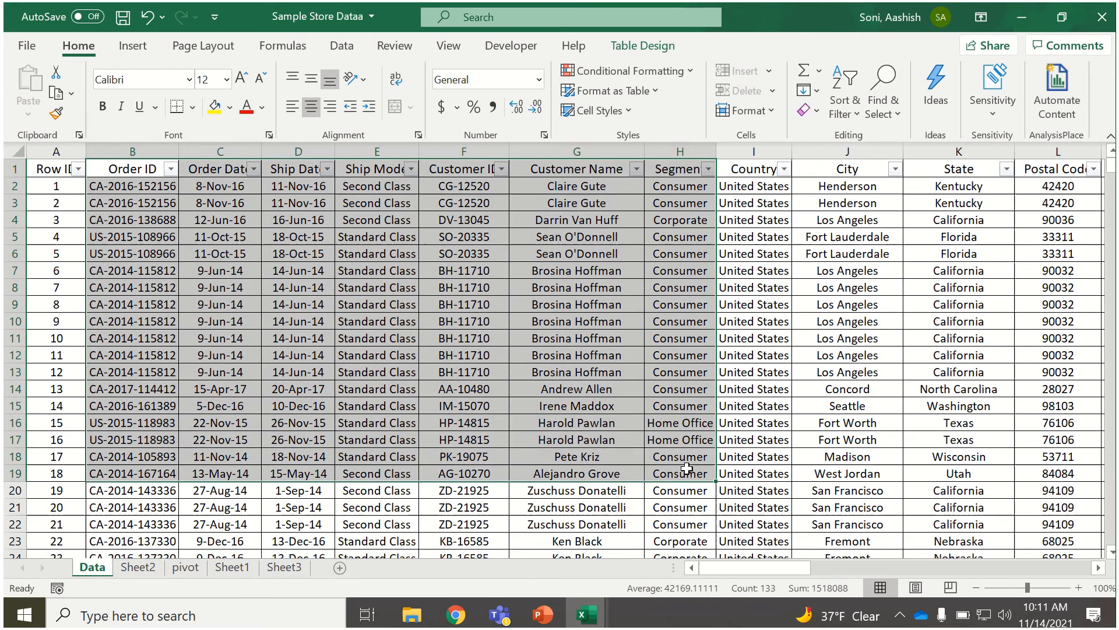
{"action": "key", "text": "ctrl+c"}
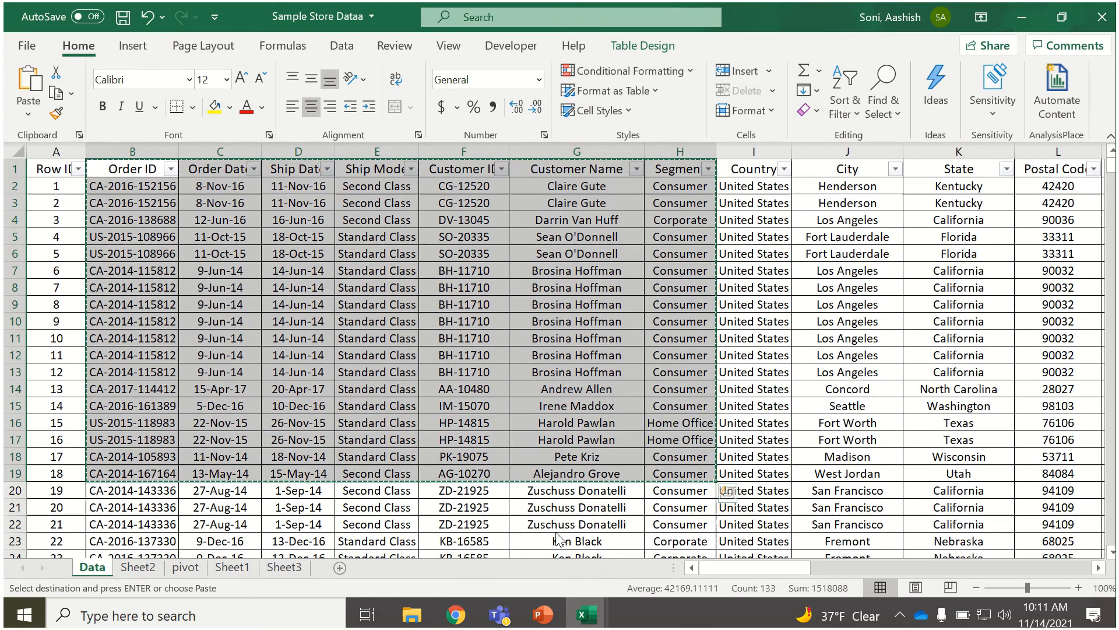
- Switch to the Book1 workbook and paste the copied range into Sheet1 starting at cell A1
{"action": "key", "text": "ctrl+n"}
{"action": "left_click", "coordinate": [74, 166]}
{"action": "key", "text": "ctrl+v"}
{"action": "key", "text": "ctrl"}
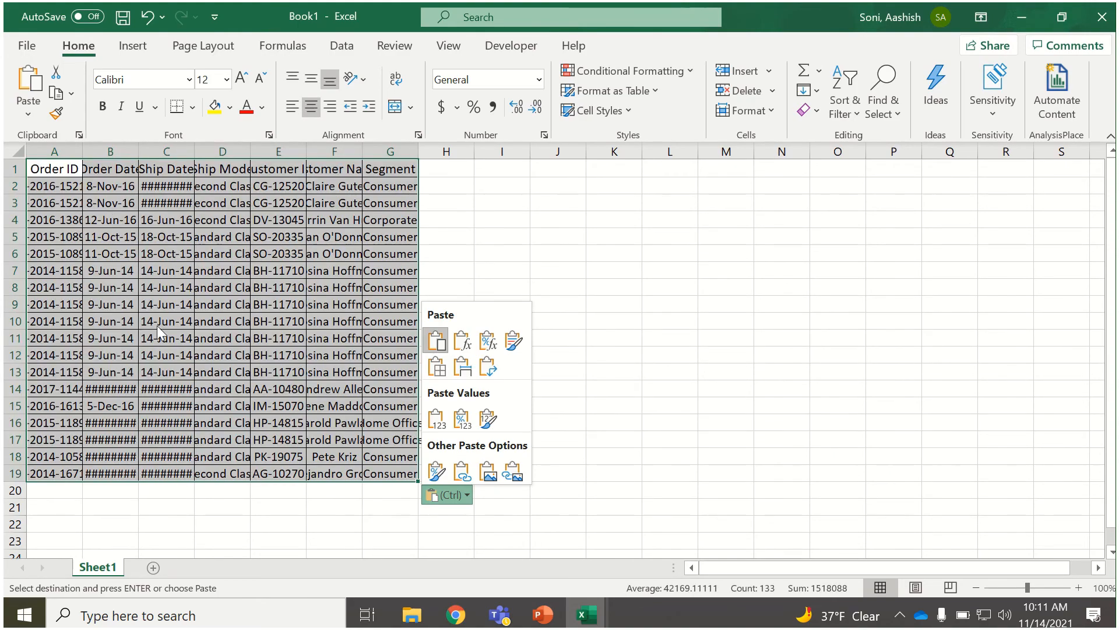
{"action": "left_click", "coordinate": [106, 566]}
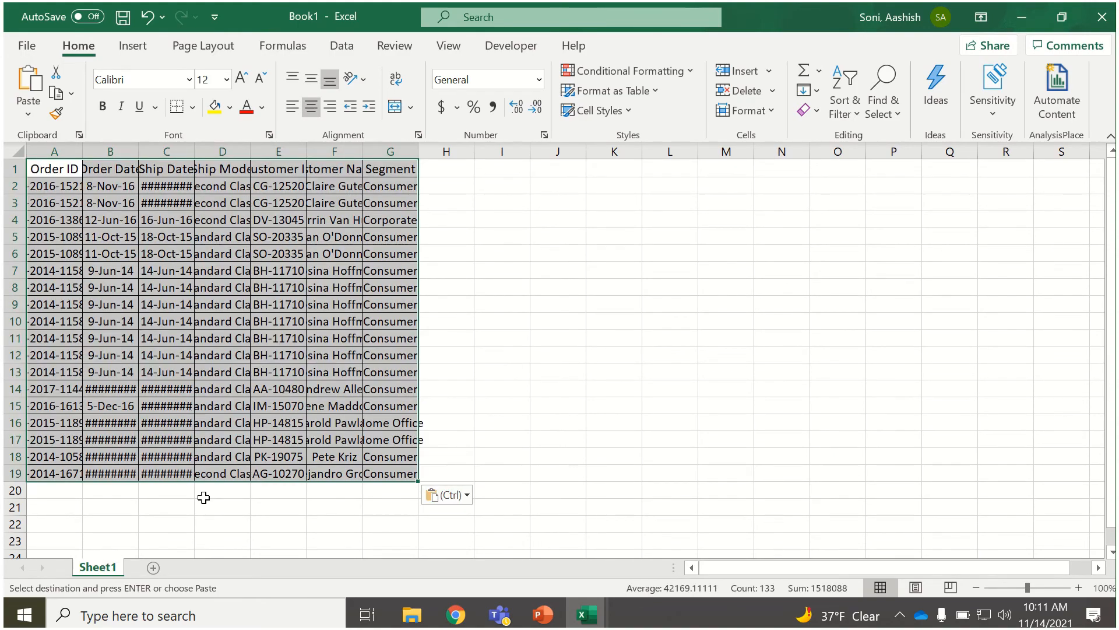
- Return to the Data sheet of Sample Store Dataa and inspect the table's last rows and its rightmost columns up to the Sales header
{"action": "key", "text": "alt+Tab"}
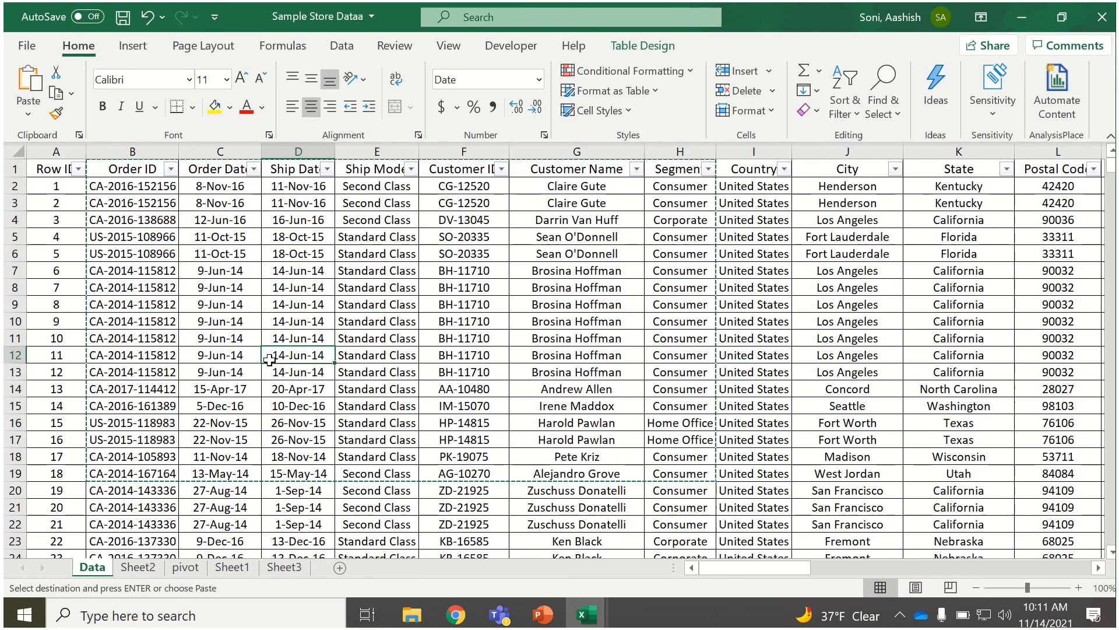
{"action": "key", "text": "ctrl+Down"}
{"action": "key", "text": "ctrl+Right"}
{"action": "key", "text": "Up"}
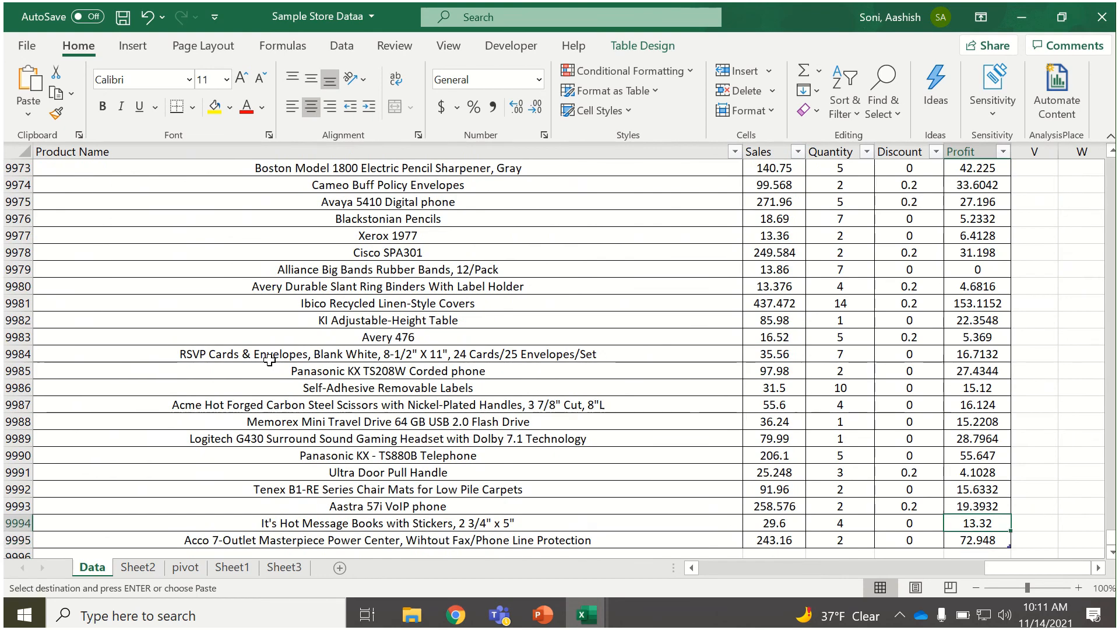
{"action": "key", "text": "Left"}
{"action": "key", "text": "Left"}
{"action": "key", "text": "ctrl+Up"}
{"action": "key", "text": "Left"}
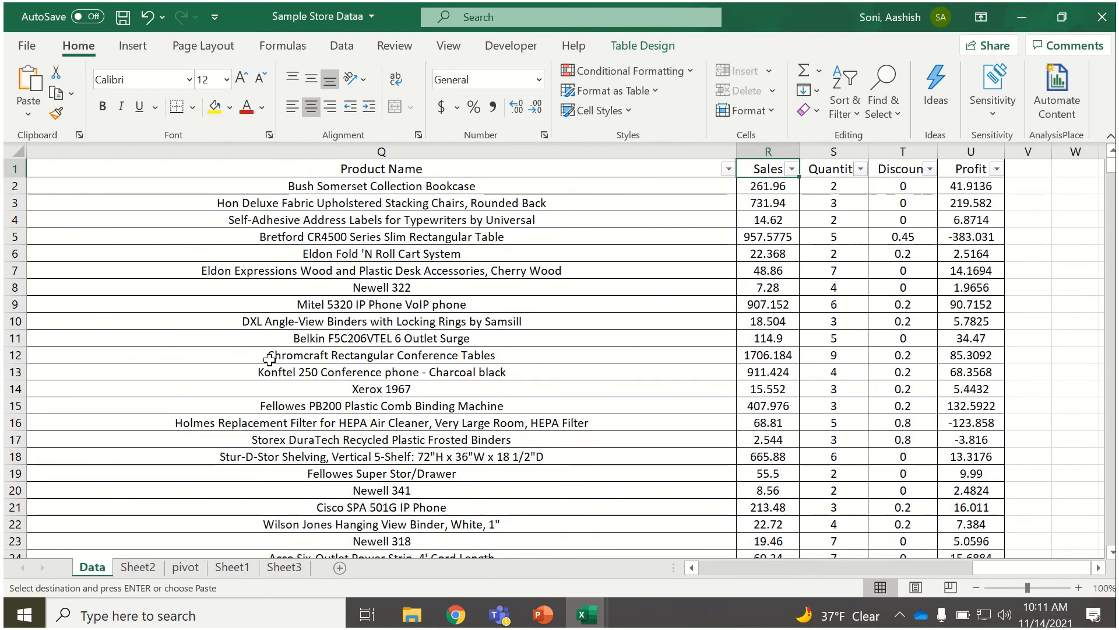
- Copy the Sales header and the values beneath it, R1:R12, on the Data sheet
{"action": "key", "text": "shift+Down"}
{"action": "key", "text": "shift+Down"}
{"action": "key", "text": "shift+Down"}
{"action": "key", "text": "shift+Down"}
{"action": "key", "text": "shift+Down"}
{"action": "key", "text": "shift+Down"}
{"action": "key", "text": "shift+Down"}
{"action": "key", "text": "shift+Down"}
{"action": "key", "text": "shift+Down"}
{"action": "key", "text": "shift+Down"}
{"action": "key", "text": "shift+Down"}
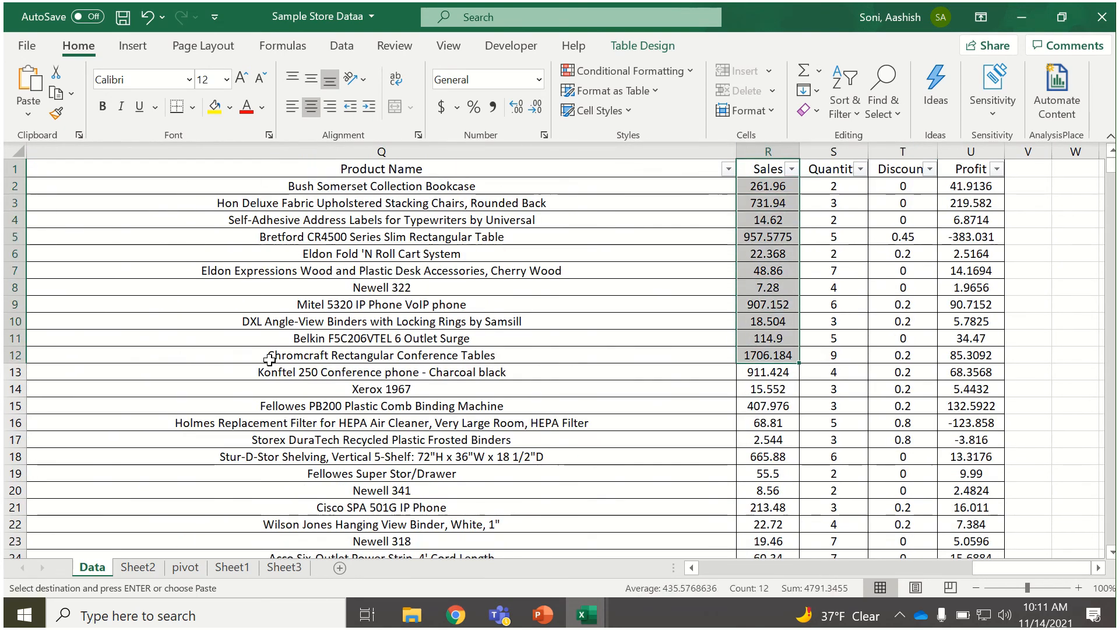
{"action": "key", "text": "ctrl+c"}
- Switch to the Book1 workbook and paste the copied Sales cells into Sheet1 starting at cell H1
{"action": "key", "text": "alt+Tab"}
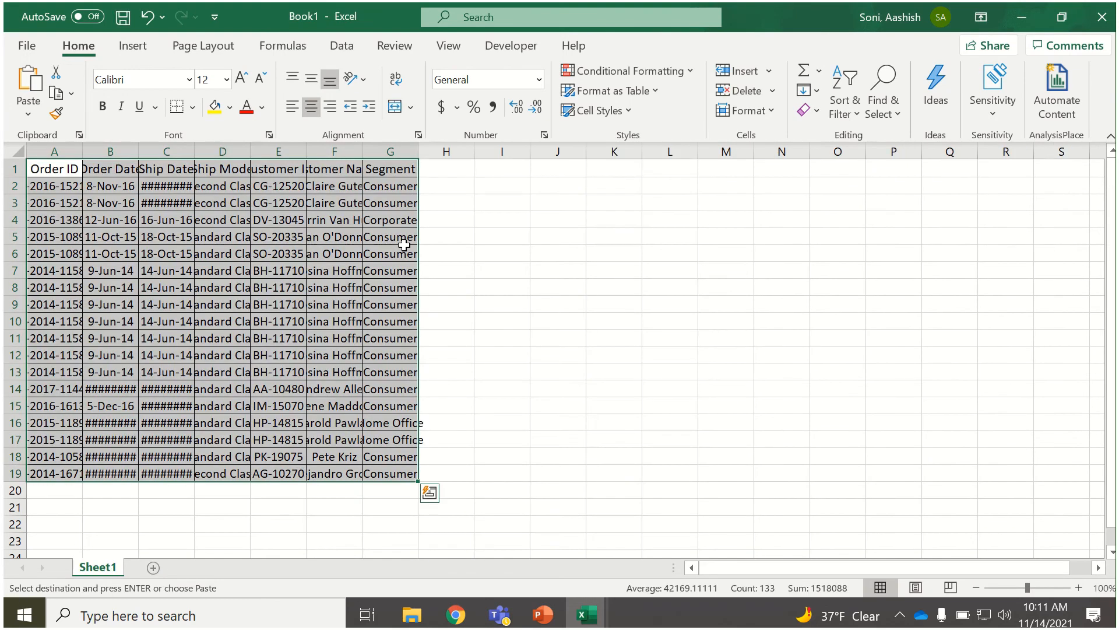
{"action": "left_click", "coordinate": [437, 169]}
{"action": "key", "text": "ctrl+v"}
- Copy the Sales values in H8:H12 and paste them below the column starting at H13
{"action": "left_click_drag", "start_coordinate": [452, 288], "coordinate": [458, 353]}
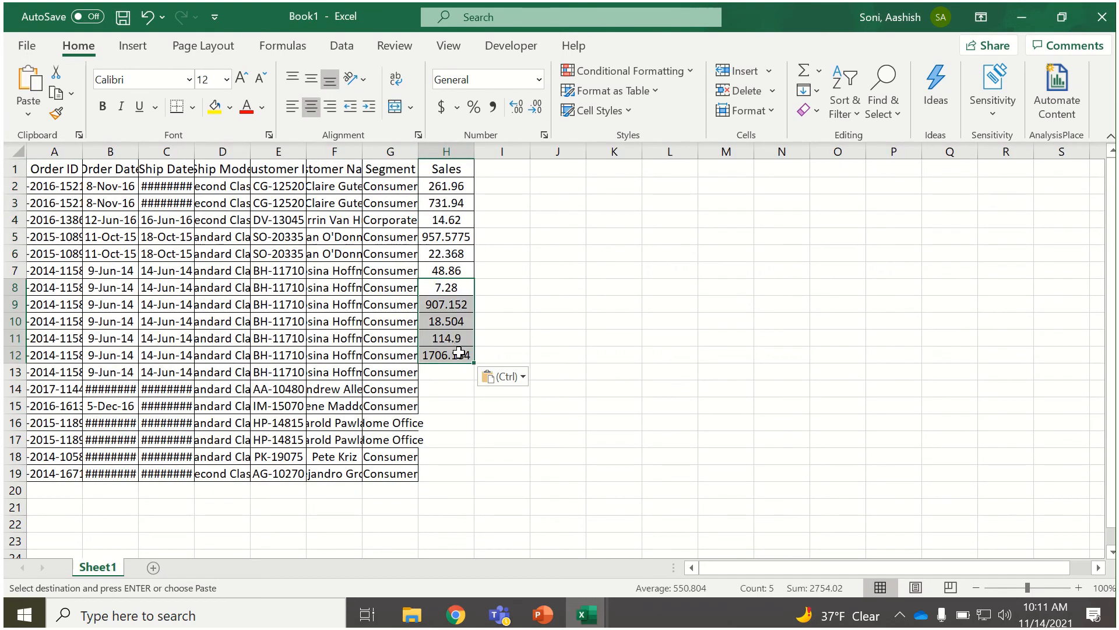
{"action": "key", "text": "ctrl+c"}
{"action": "left_click", "coordinate": [457, 373]}
{"action": "key", "text": "ctrl+v"}
- Copy the Sales value in H17 into H18 and H19 to complete the column
{"action": "key", "text": "Down"}
{"action": "key", "text": "Down"}
{"action": "key", "text": "Down"}
{"action": "key", "text": "Down"}
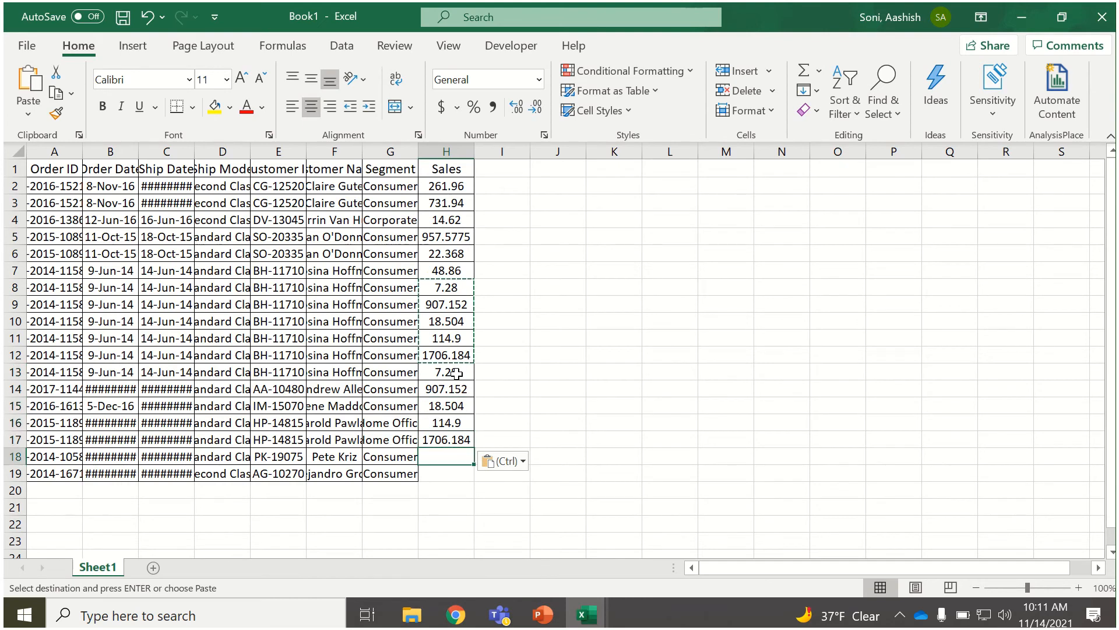
{"action": "key", "text": "ctrl+c"}
{"action": "key", "text": "Down"}
{"action": "key", "text": "ctrl+v"}
{"action": "key", "text": "Down"}
{"action": "key", "text": "ctrl+v"}
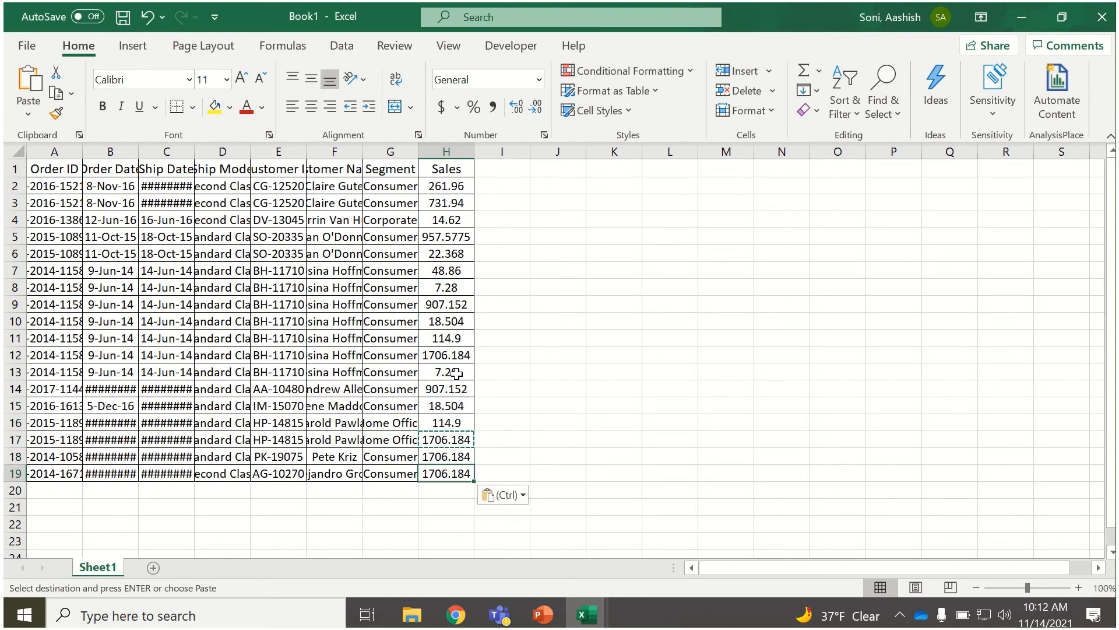
{"action": "key", "text": "Escape"}
- Convert A1:H19 into a table with headers and apply the plain light table style without colour
{"action": "key", "text": "ctrl+t"}
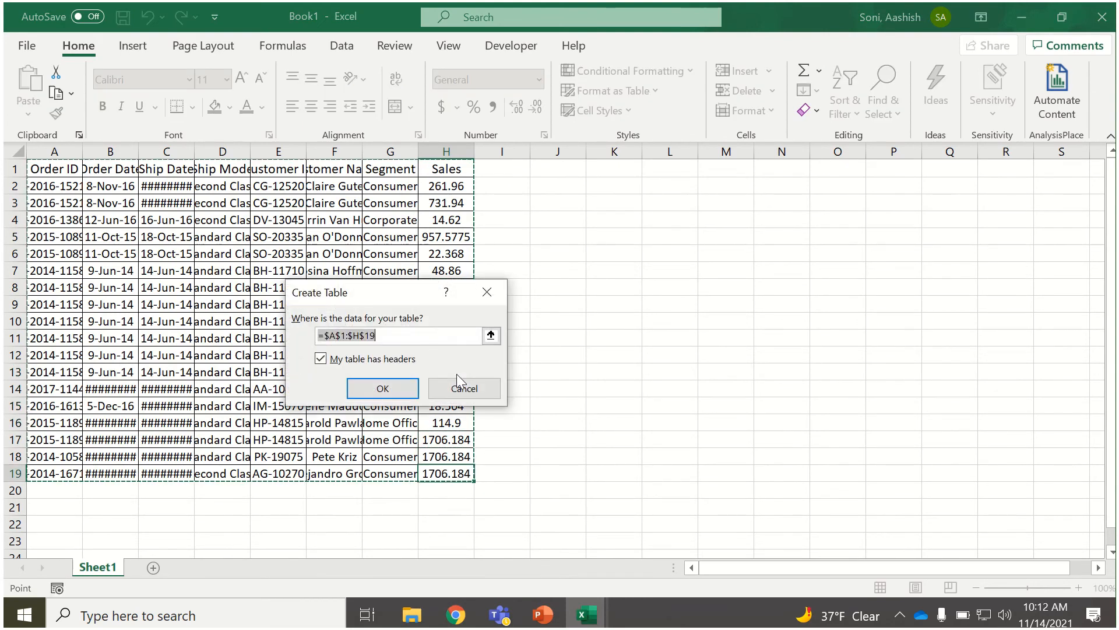
{"action": "left_click", "coordinate": [402, 384]}
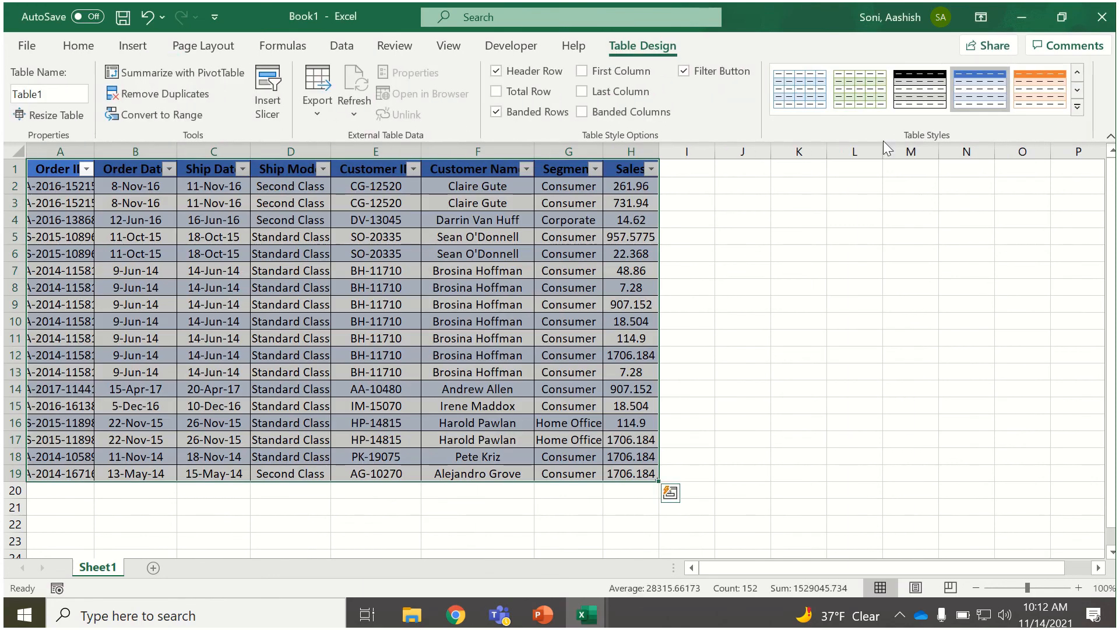
{"action": "left_click", "coordinate": [1079, 112]}
{"action": "left_click", "coordinate": [726, 120]}
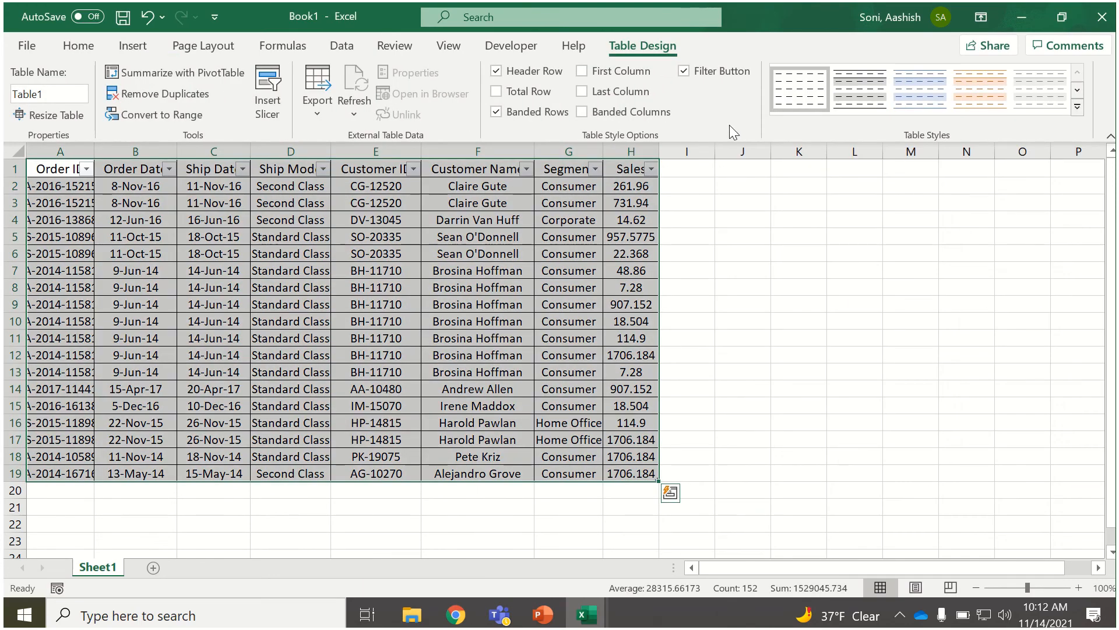
- Add a second worksheet to the Book1 workbook
{"action": "left_click", "coordinate": [369, 327]}
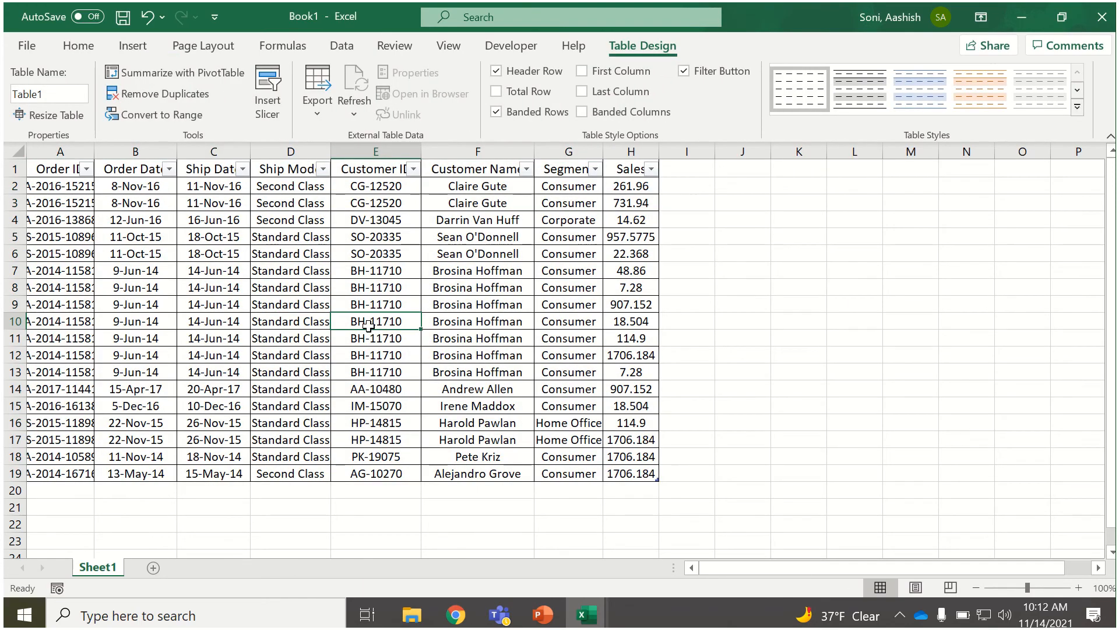
{"action": "left_click", "coordinate": [153, 567]}
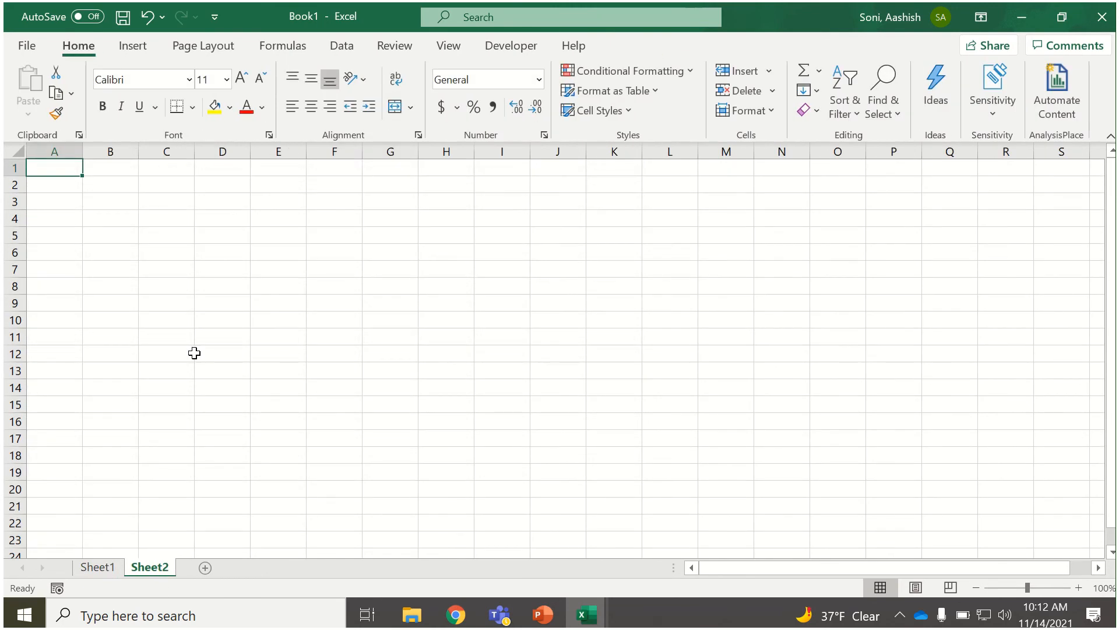
- Return to Sheet1 and try to rename the table
{"action": "left_click", "coordinate": [98, 567]}
{"action": "left_click", "coordinate": [108, 321]}
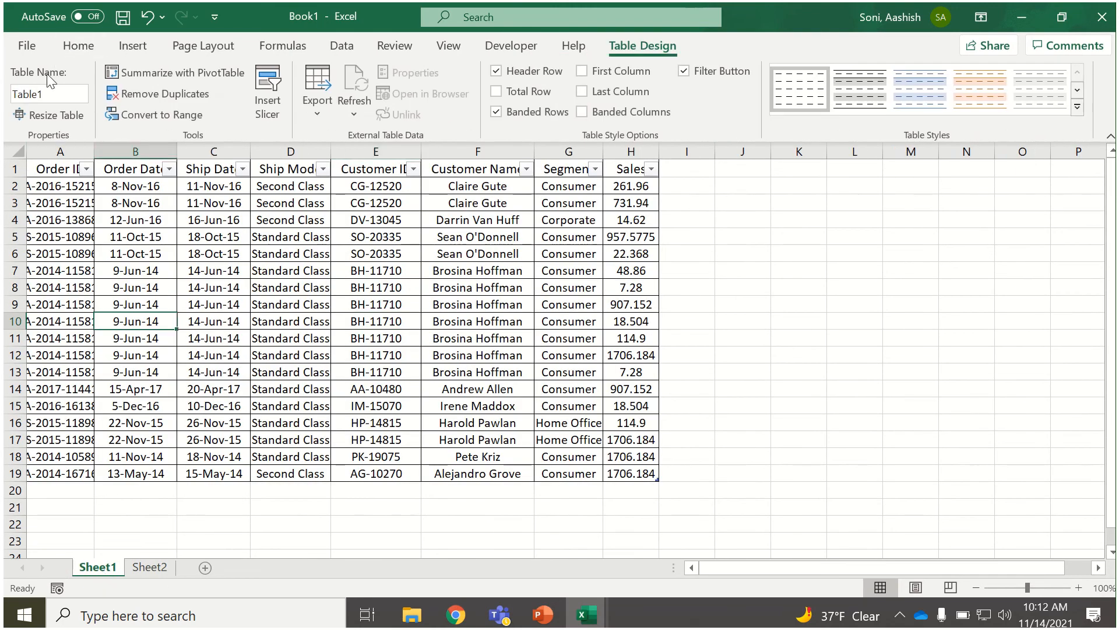
{"action": "left_click", "coordinate": [46, 92]}
{"action": "type", "text": "ur"}
- Try to create a PivotTable at cell A1 of Sheet2 using source as the table name
{"action": "left_click", "coordinate": [133, 46]}
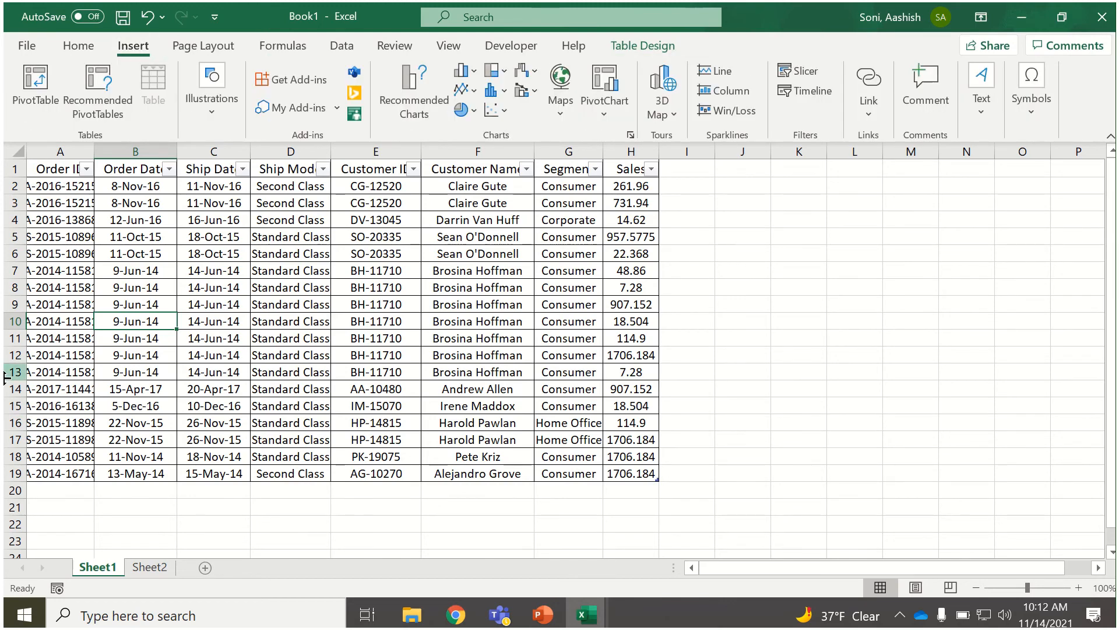
{"action": "left_click", "coordinate": [161, 568]}
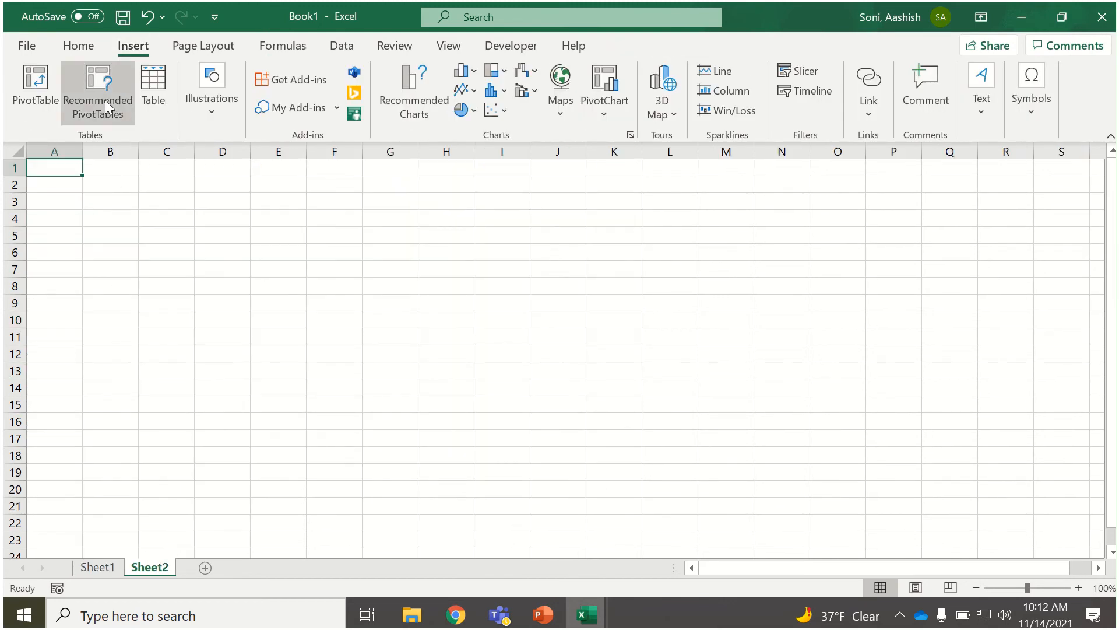
{"action": "left_click", "coordinate": [41, 82]}
{"action": "type", "text": "source"}
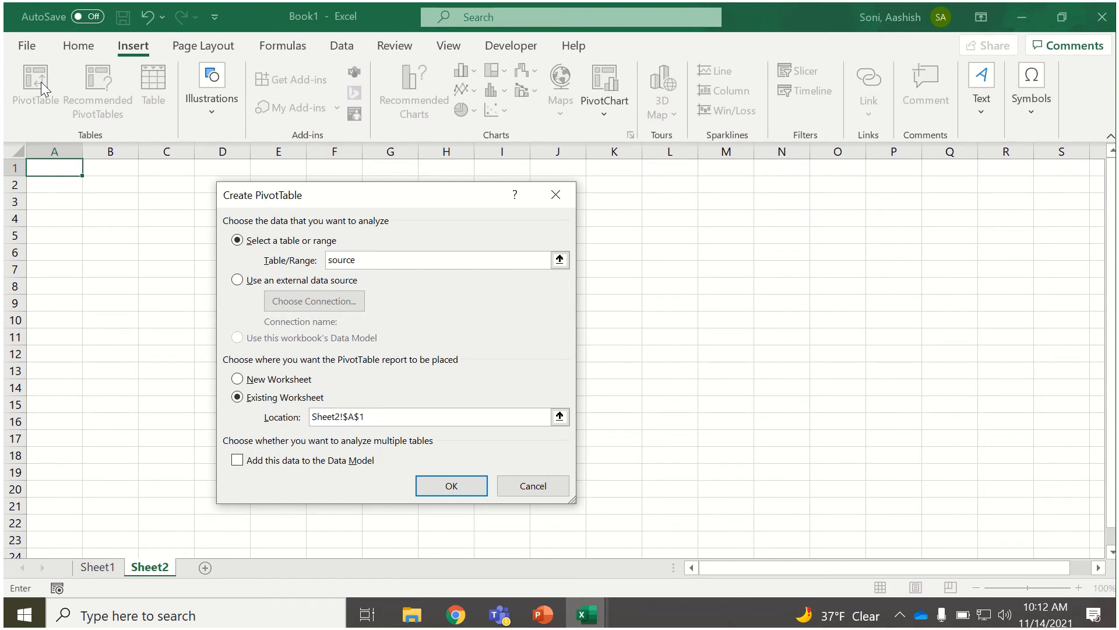
{"action": "key", "text": "Return"}
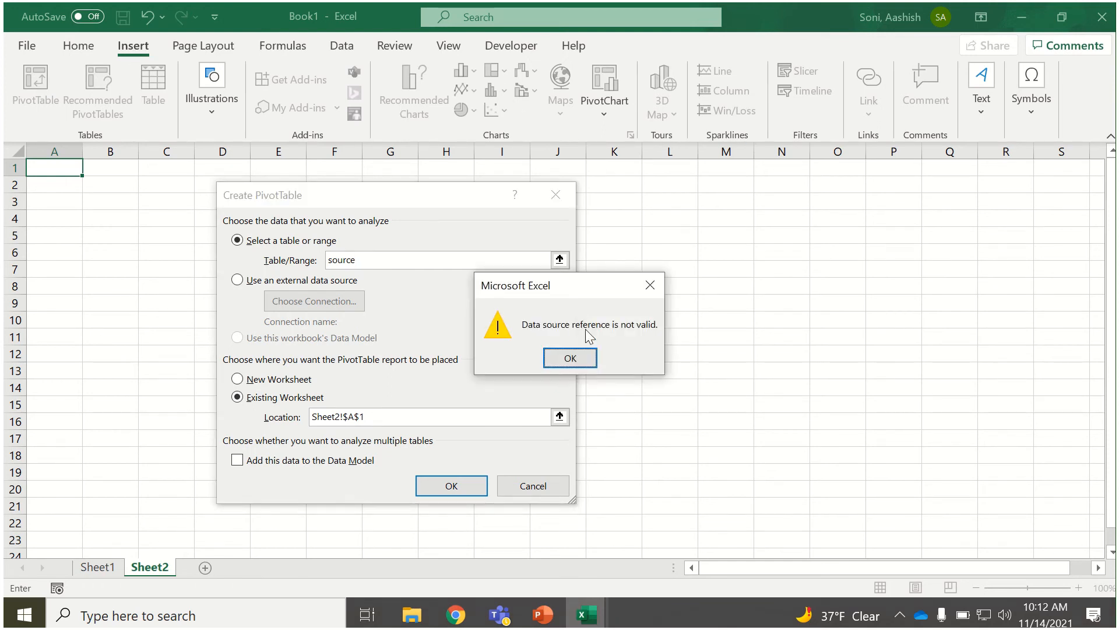
{"action": "left_click", "coordinate": [568, 358]}
{"action": "left_click", "coordinate": [543, 489]}
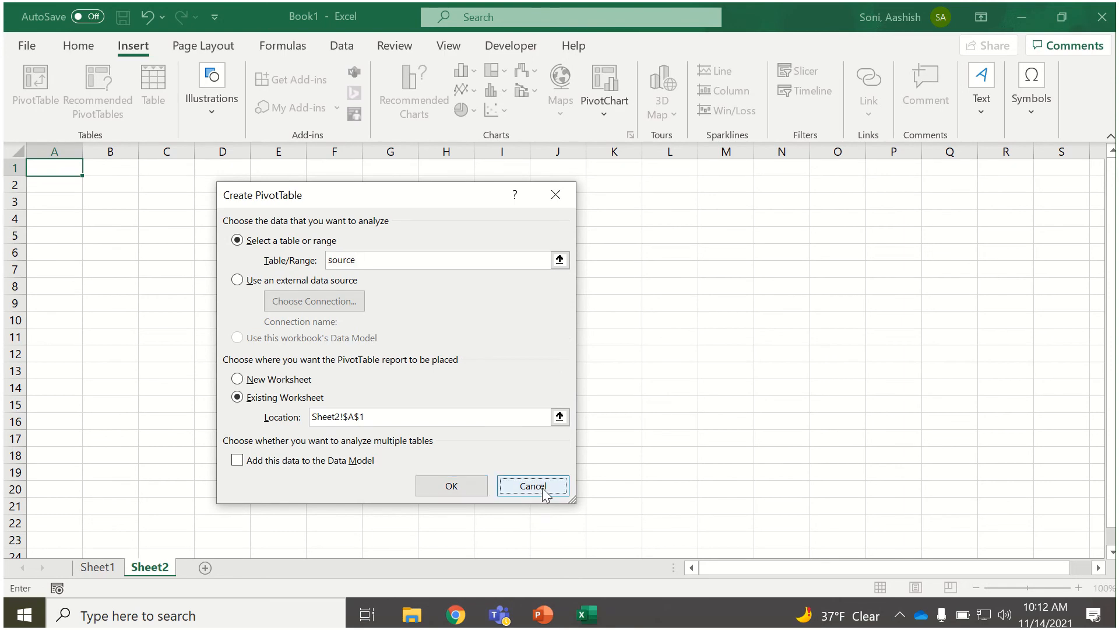
- Rename the table on Sheet1 as source
{"action": "left_click", "coordinate": [100, 569]}
{"action": "left_click", "coordinate": [97, 288]}
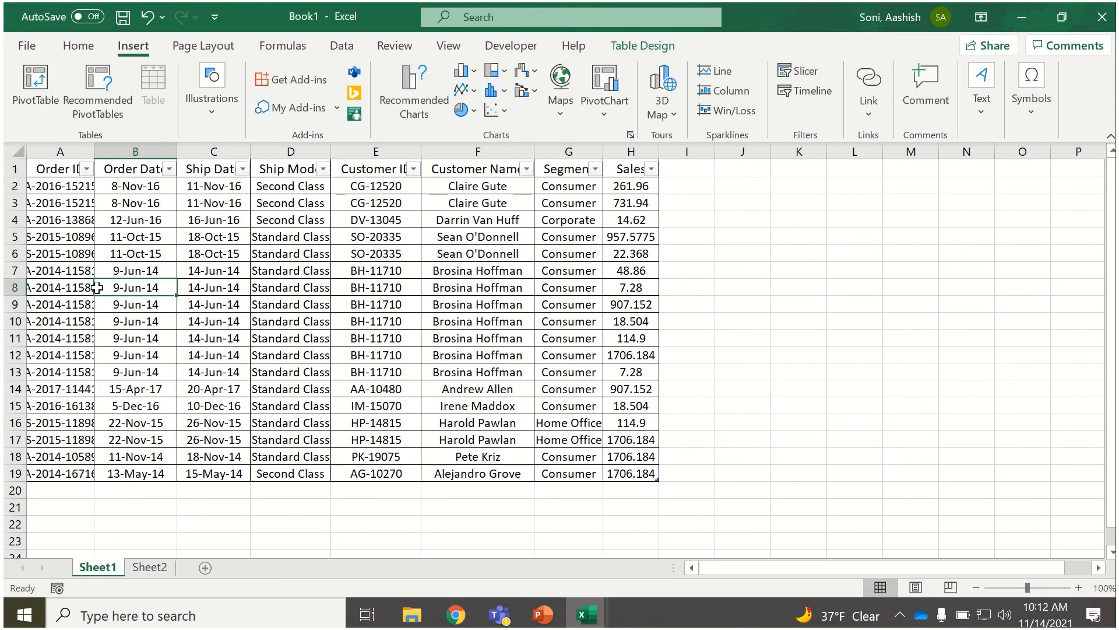
{"action": "left_click", "coordinate": [663, 50]}
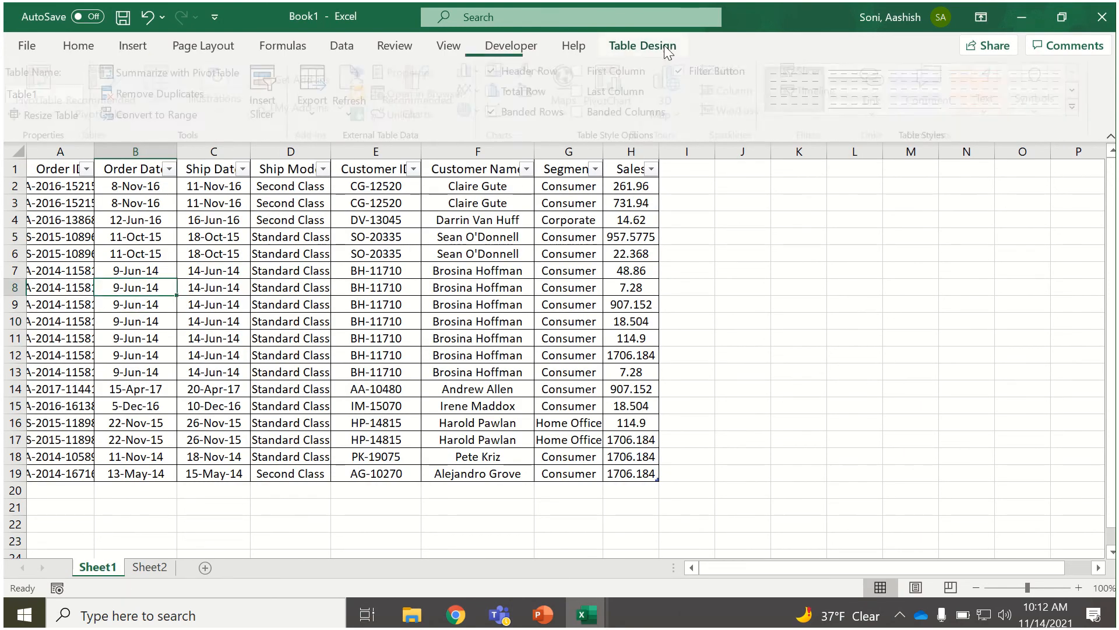
{"action": "left_click", "coordinate": [50, 90]}
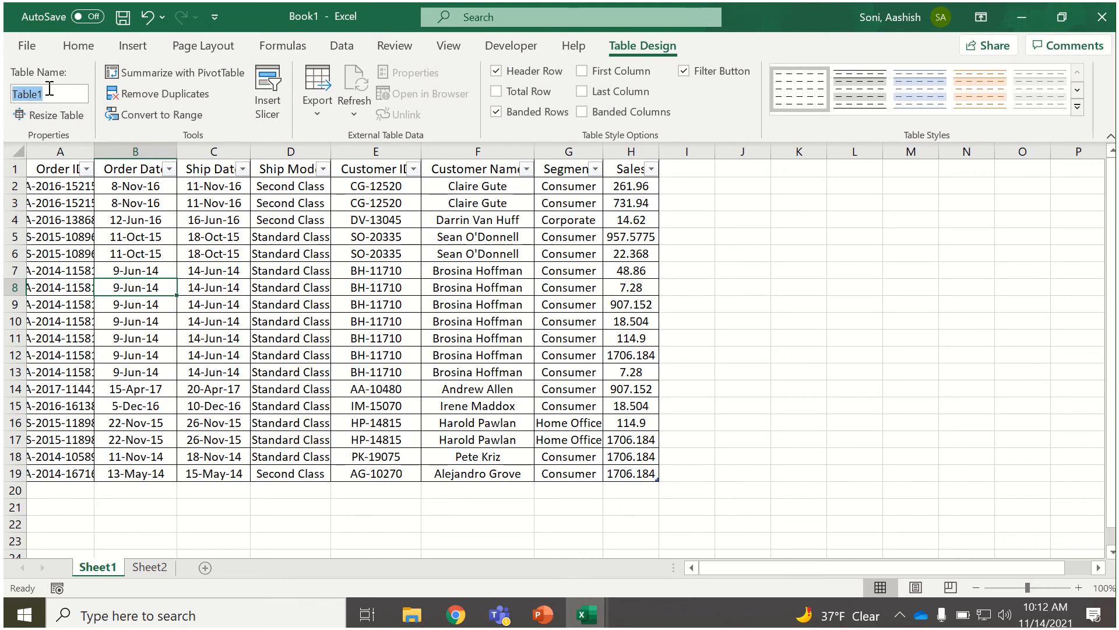
{"action": "type", "text": "source"}
{"action": "key", "text": "Return"}
- Create a PivotTable from the source table at cell A1 of Sheet2
{"action": "left_click", "coordinate": [146, 563]}
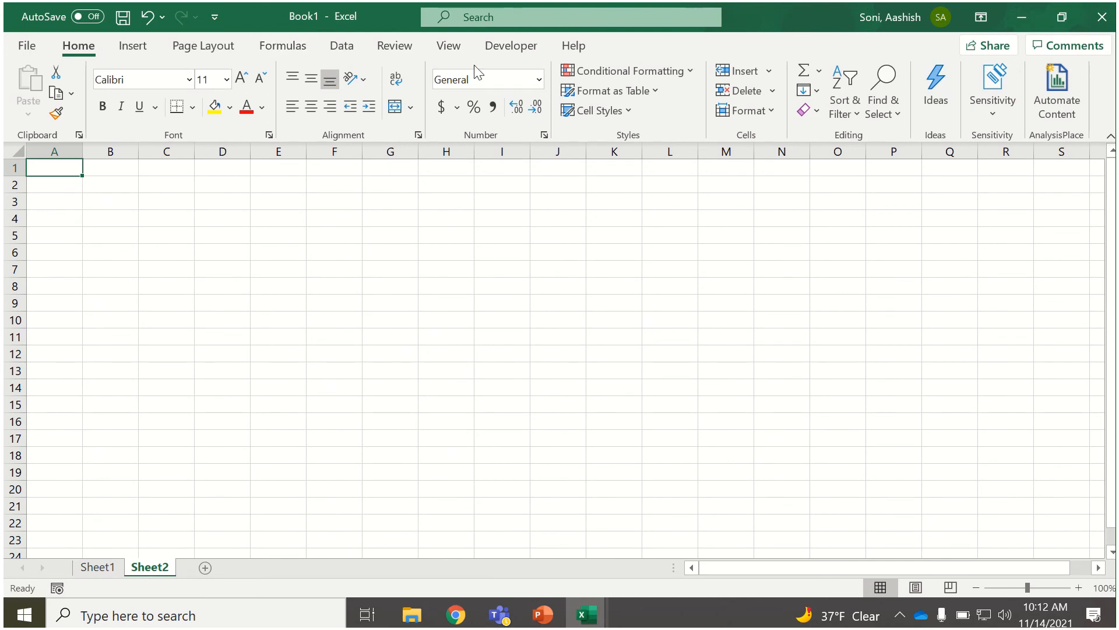
{"action": "left_click", "coordinate": [133, 47]}
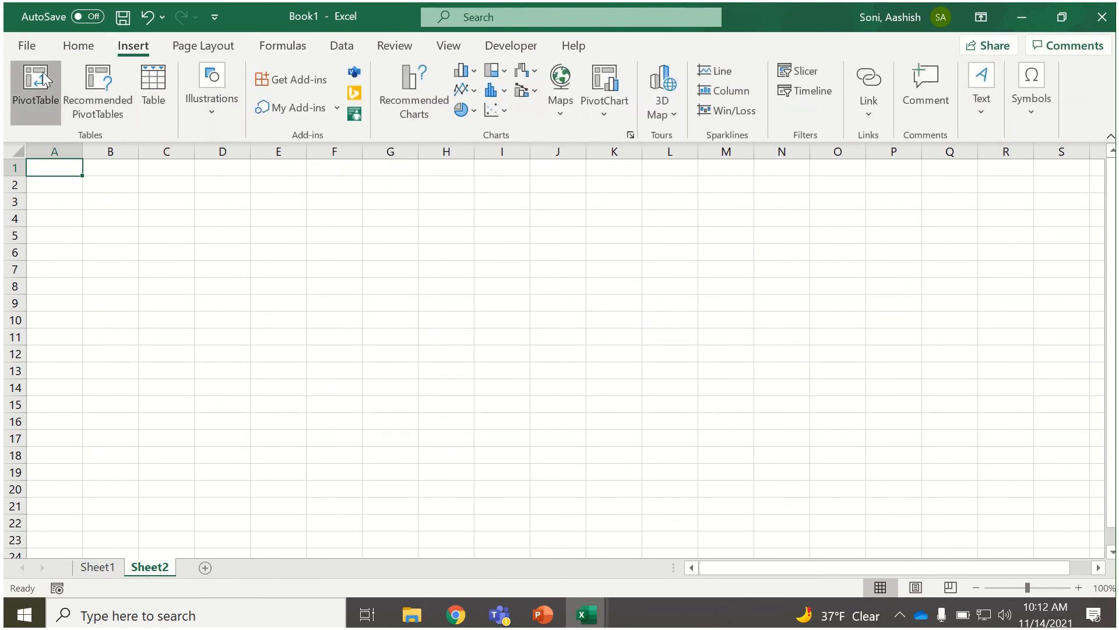
{"action": "left_click", "coordinate": [35, 87]}
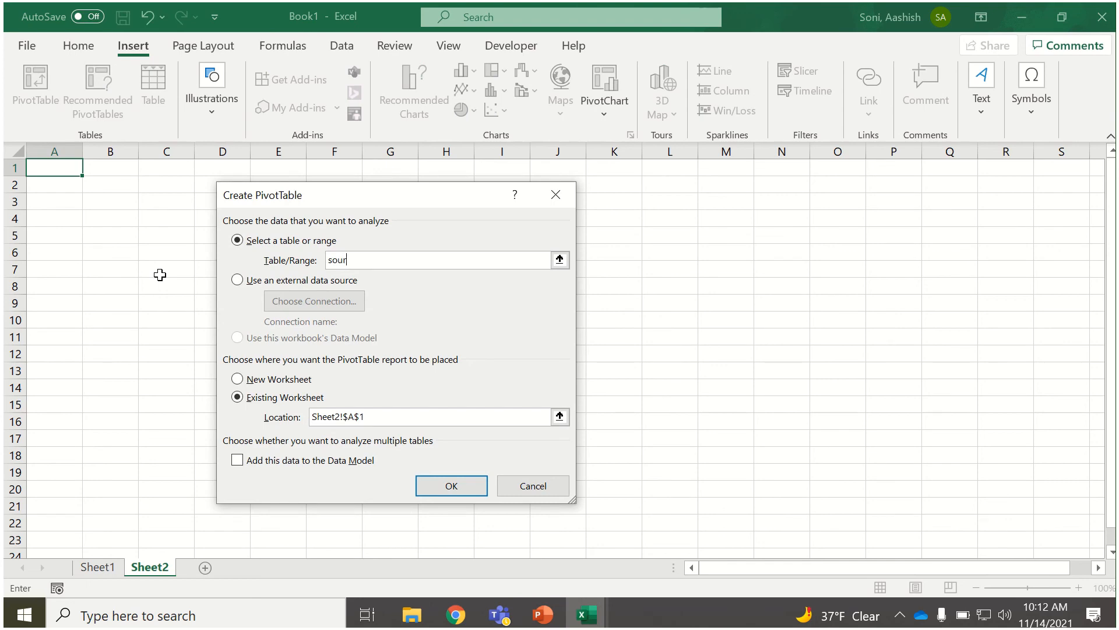
{"action": "type", "text": "source"}
{"action": "key", "text": "Return"}
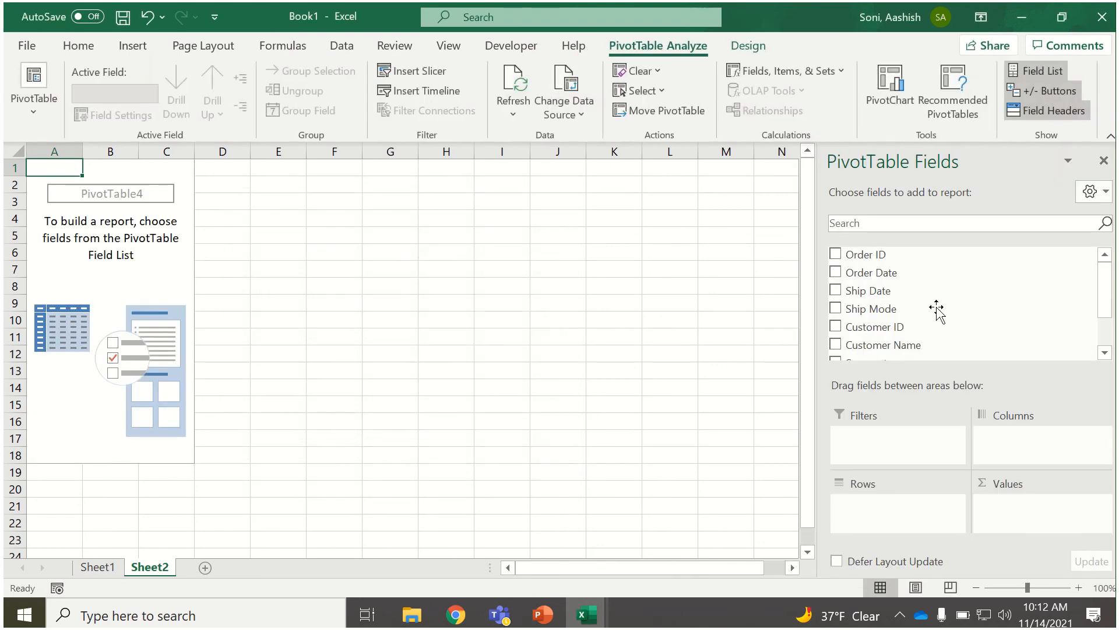
- Add Ship Date to the PivotTable's rows and Sales to its values, and remove the Quarters and Years fields from the rows
{"action": "left_click_drag", "start_coordinate": [924, 291], "coordinate": [970, 524]}
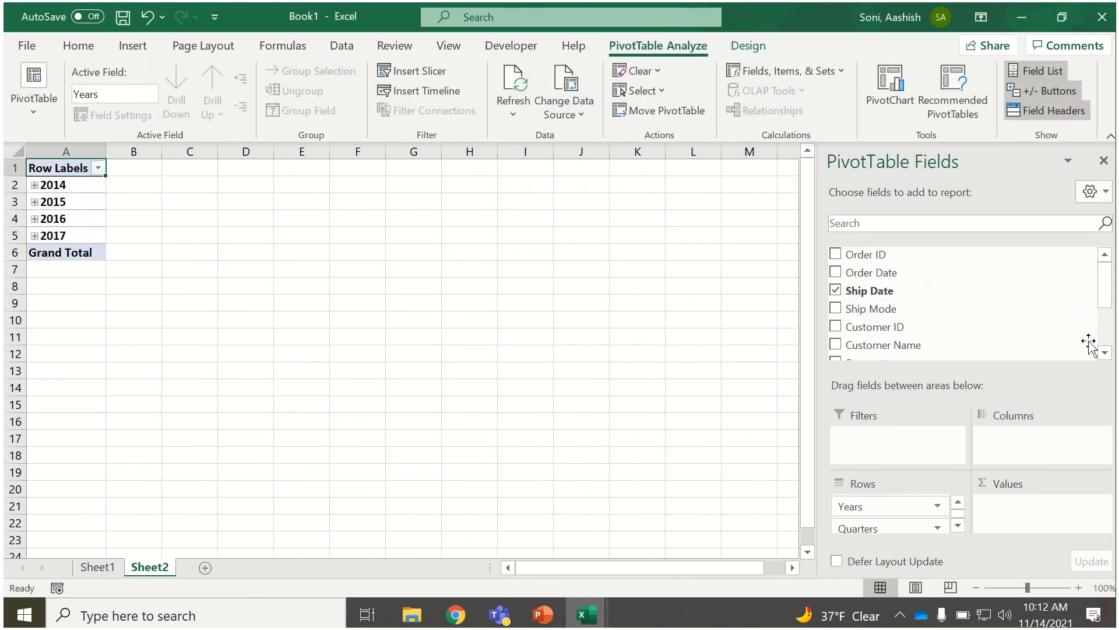
{"action": "left_click_drag", "start_coordinate": [1104, 278], "coordinate": [1111, 335]}
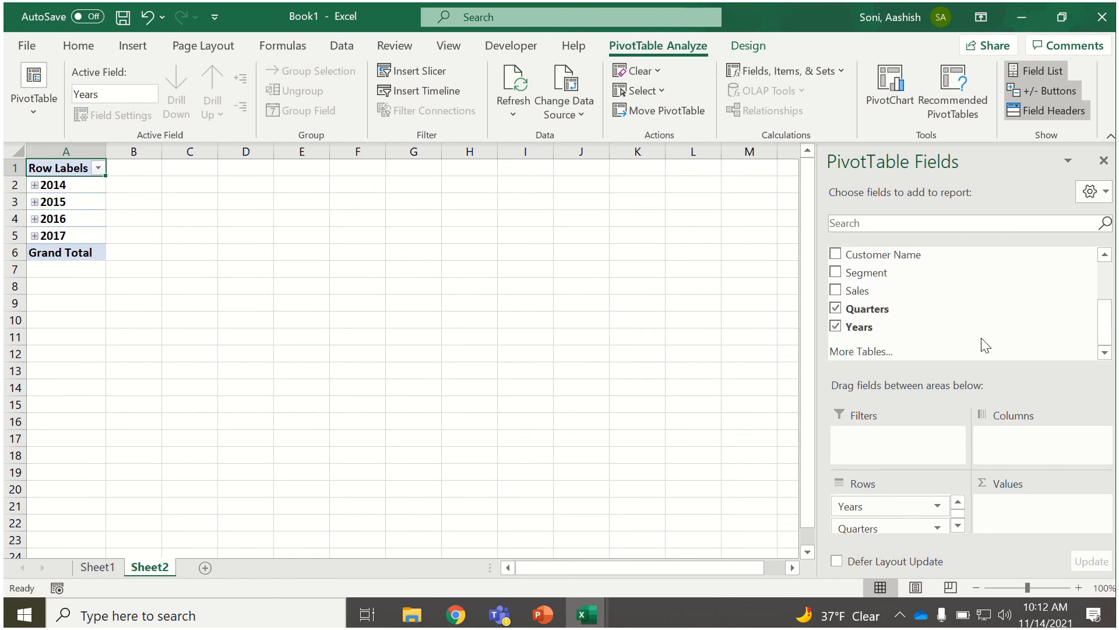
{"action": "left_click_drag", "start_coordinate": [919, 297], "coordinate": [1035, 507]}
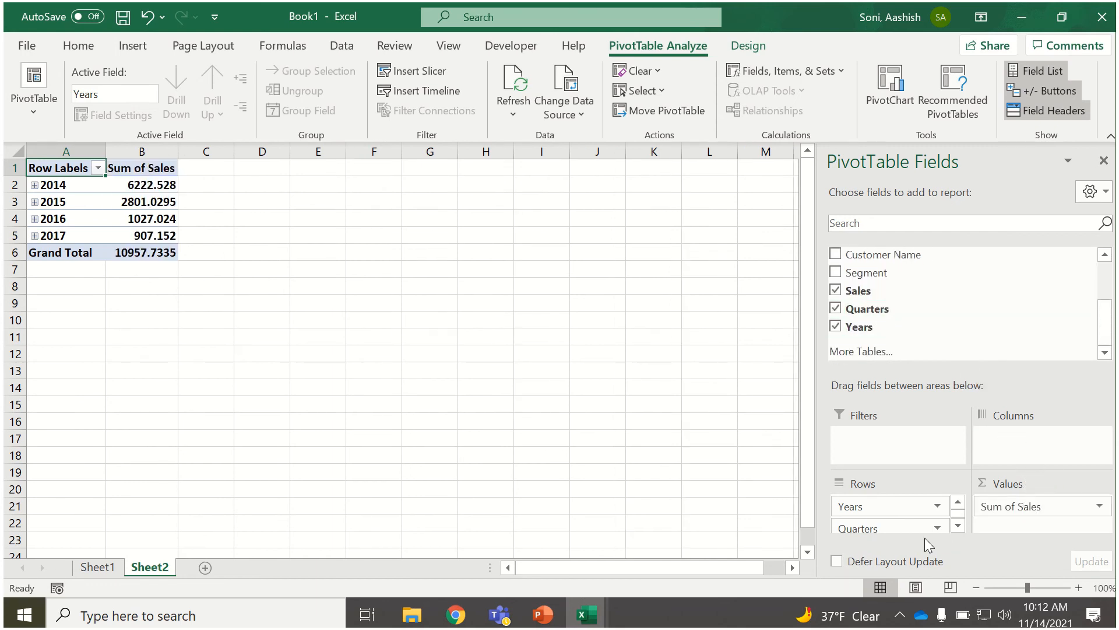
{"action": "left_click_drag", "start_coordinate": [903, 530], "coordinate": [717, 489]}
{"action": "left_click_drag", "start_coordinate": [881, 505], "coordinate": [650, 404]}
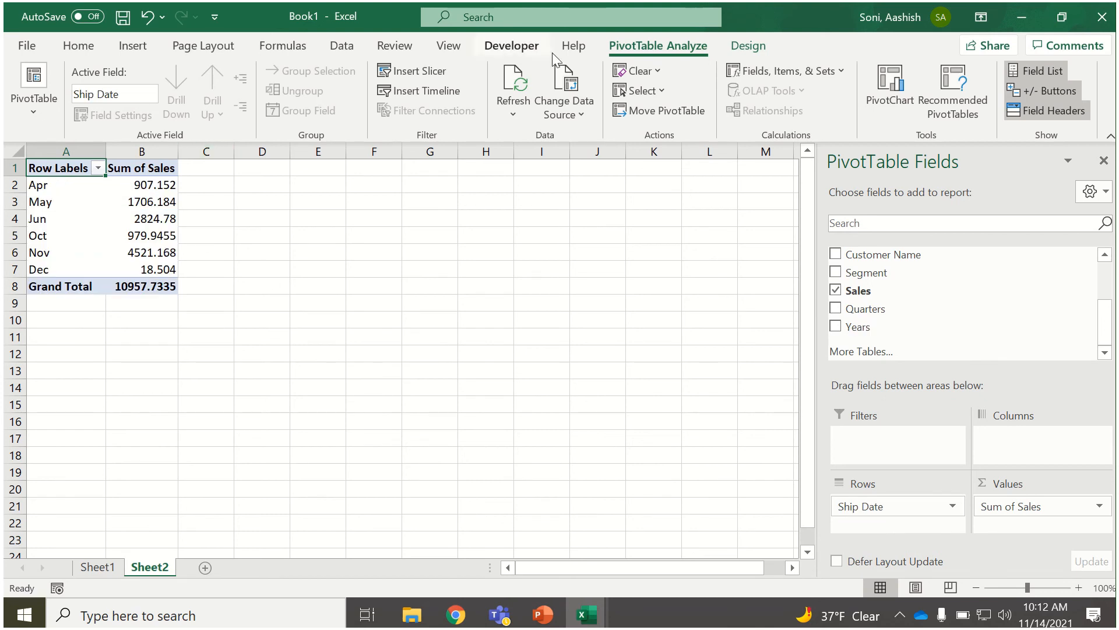
- Insert a Customer Name slicer for the PivotTable on Sheet2
{"action": "left_click", "coordinate": [748, 45]}
{"action": "left_click", "coordinate": [658, 46]}
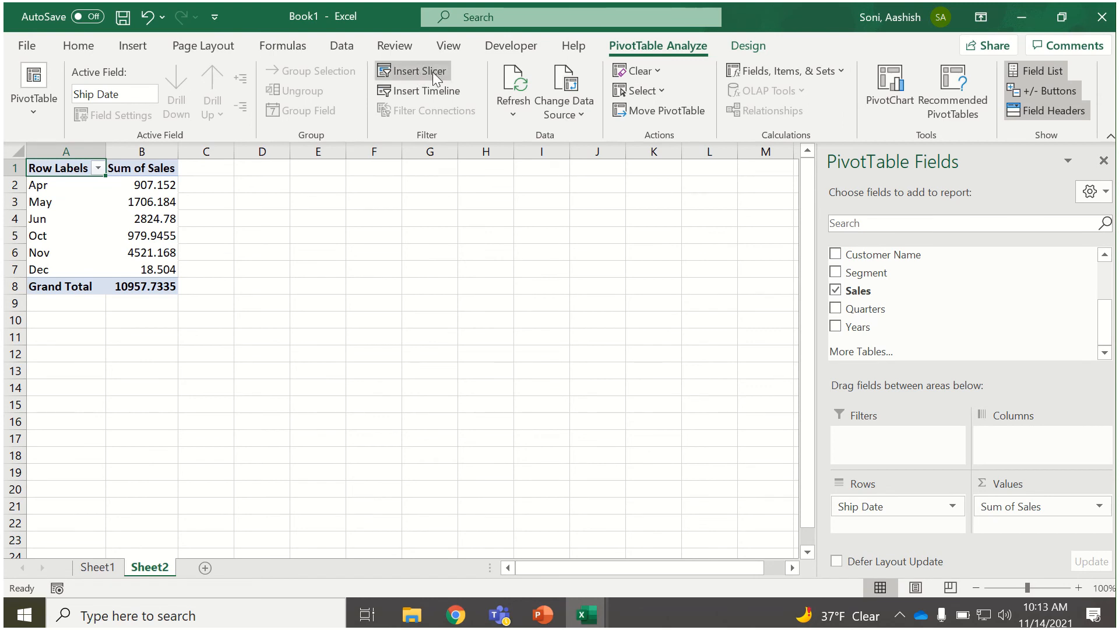
{"action": "left_click", "coordinate": [434, 72]}
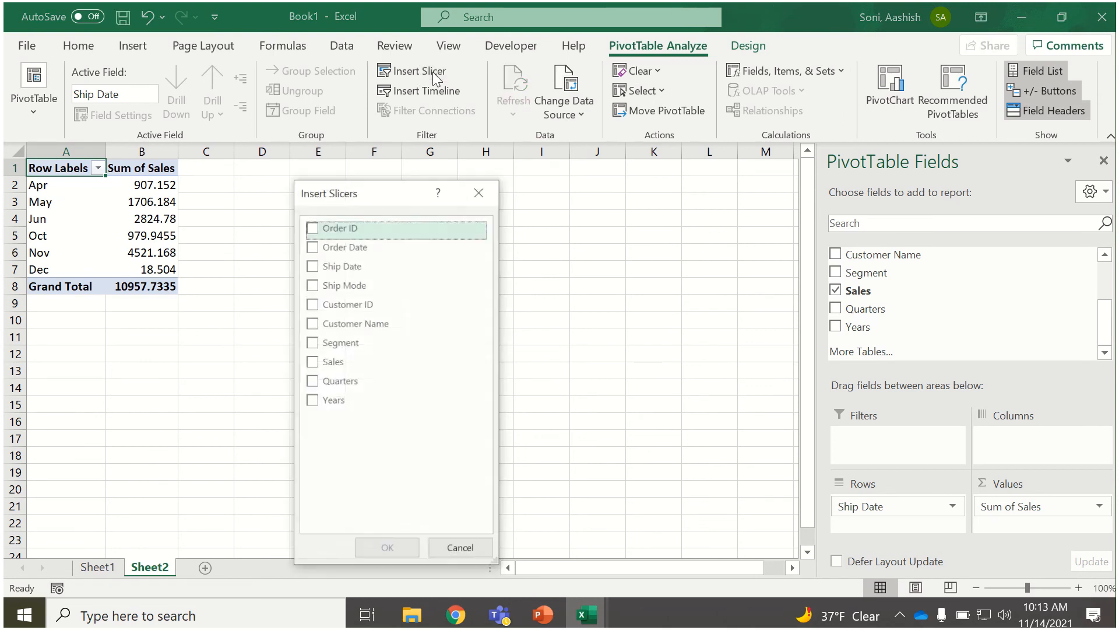
{"action": "left_click", "coordinate": [313, 323]}
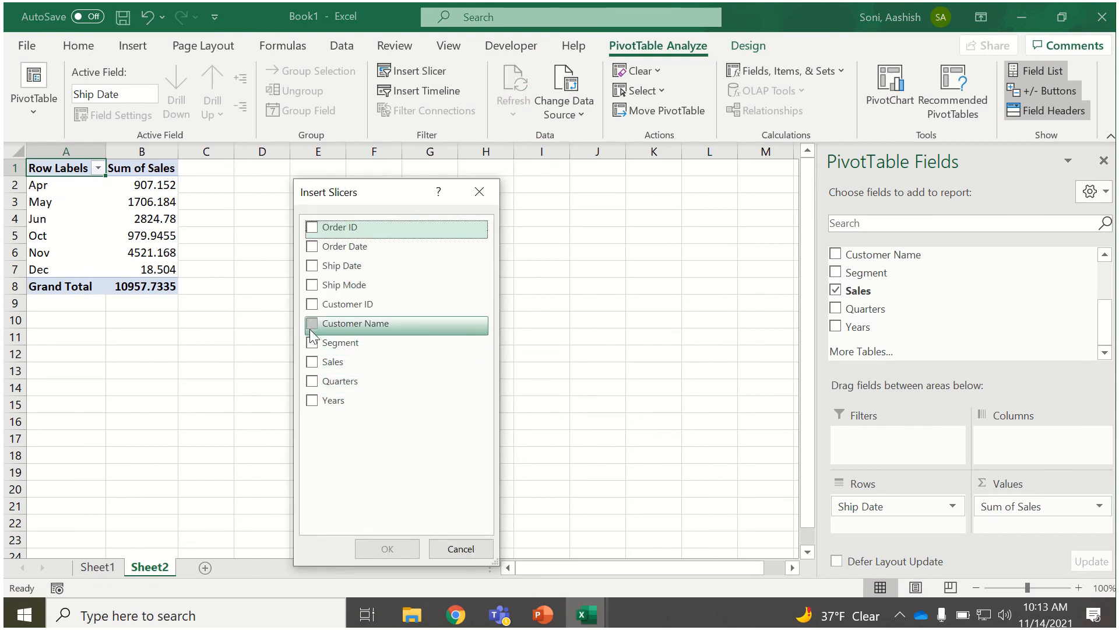
{"action": "left_click", "coordinate": [387, 546]}
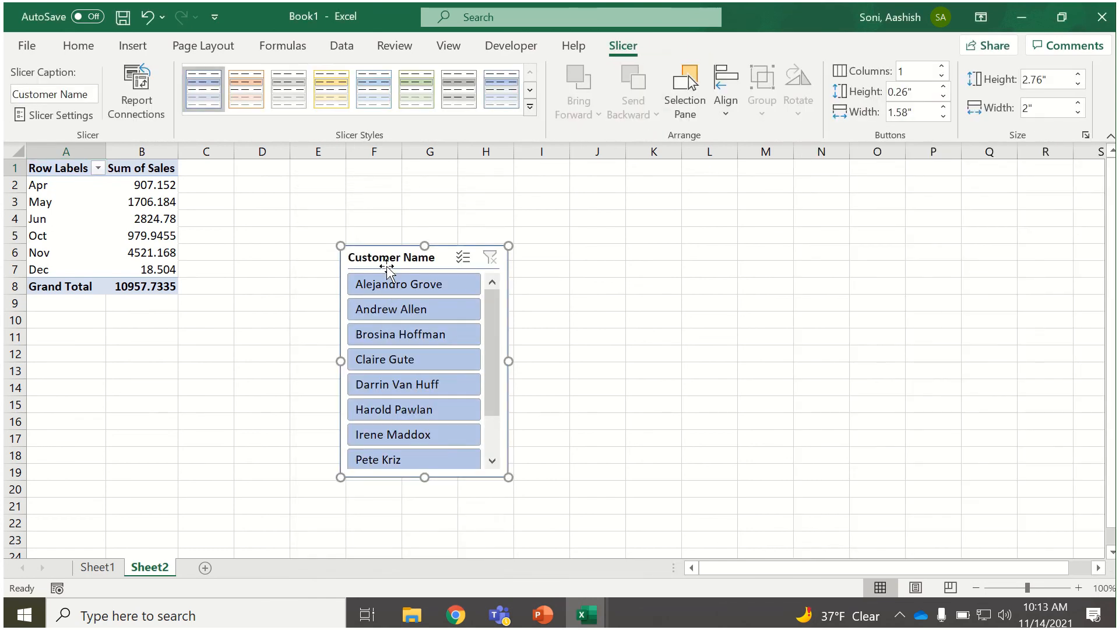
- Look through the slicer styles available in Book1 for the Customer Name slicer
{"action": "left_click", "coordinate": [530, 107]}
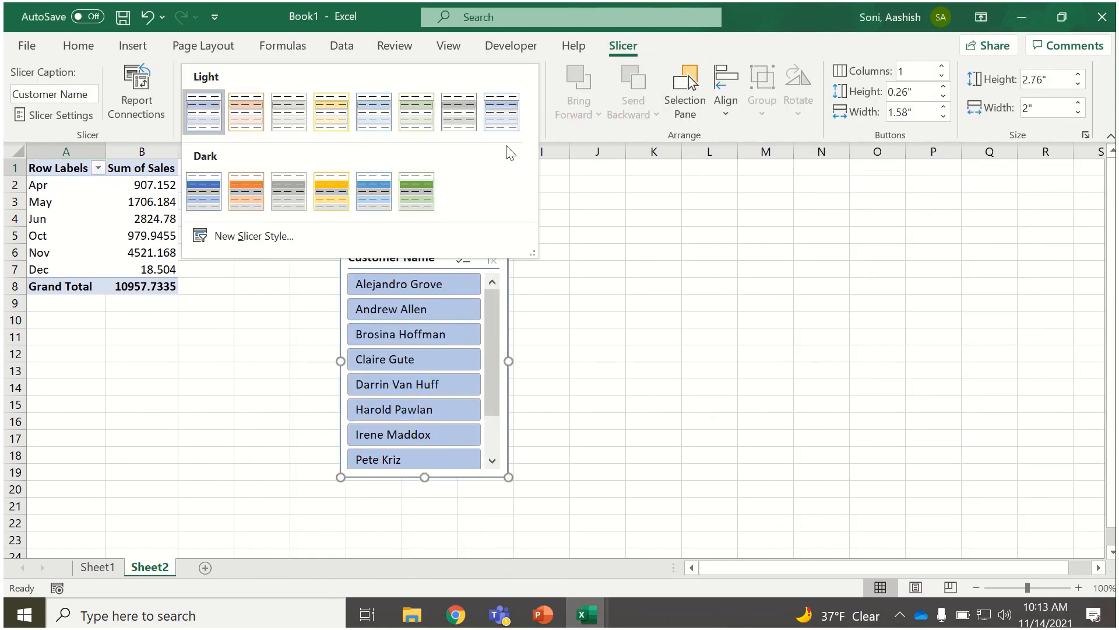
{"action": "left_click", "coordinate": [249, 356]}
- Copy the entire contents of Sheet3 in the Sample Store Dataa workbook, including its PivotTables and slicers
{"action": "mouse_move", "coordinate": [585, 615]}
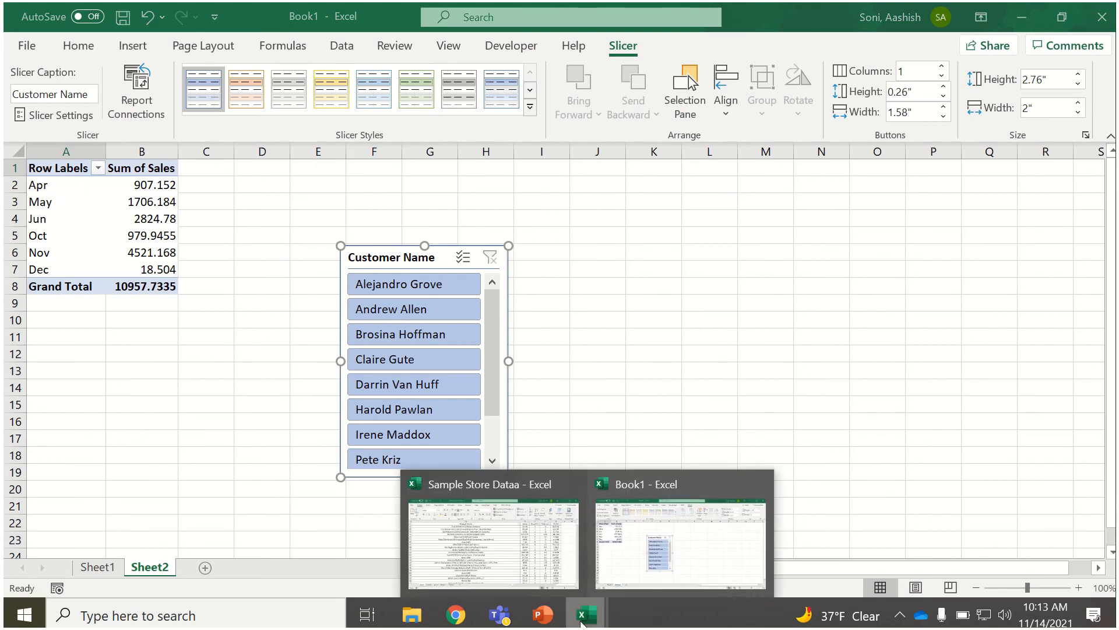
{"action": "left_click", "coordinate": [545, 547]}
{"action": "left_click", "coordinate": [287, 569]}
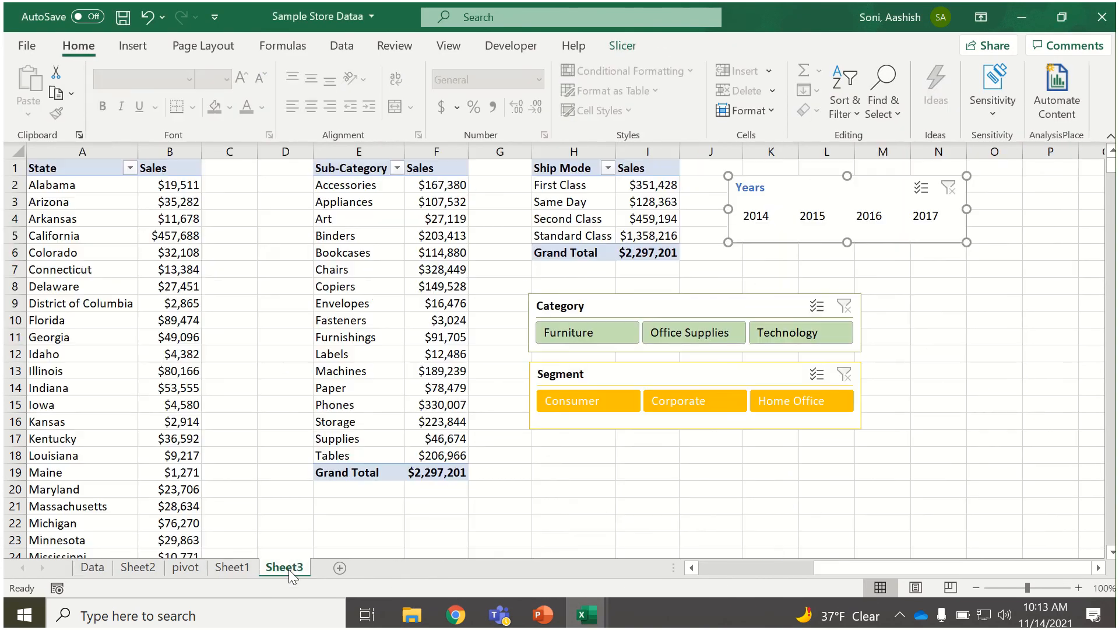
{"action": "left_click", "coordinate": [13, 150]}
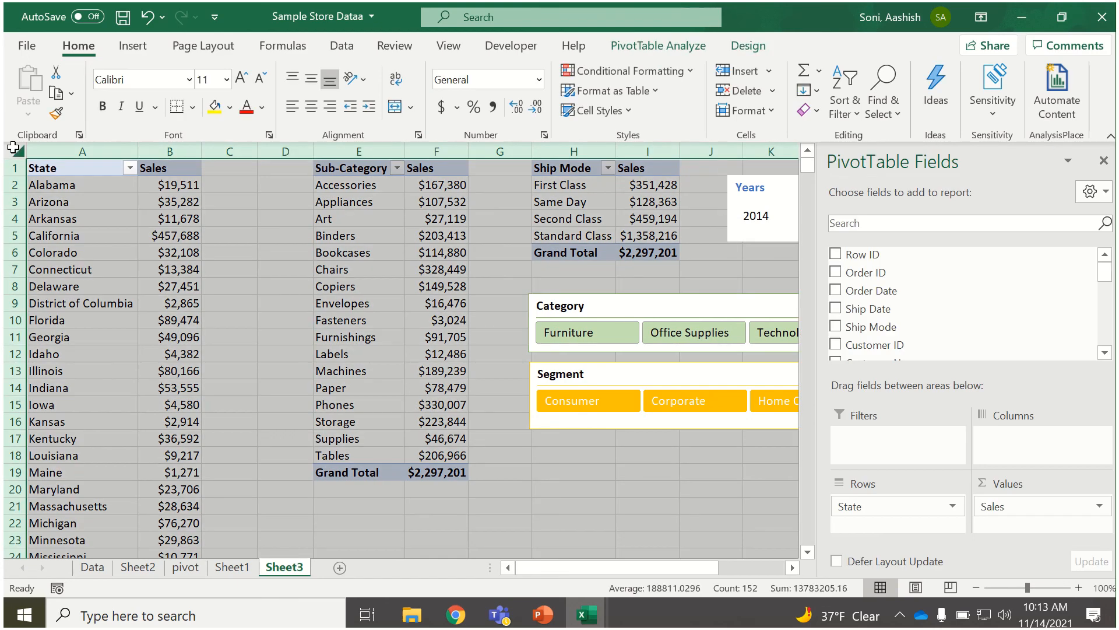
{"action": "key", "text": "ctrl+c"}
- Add a new sheet to Book1 and paste the copied PivotTables and slicers over the whole sheet
{"action": "mouse_move", "coordinate": [591, 619]}
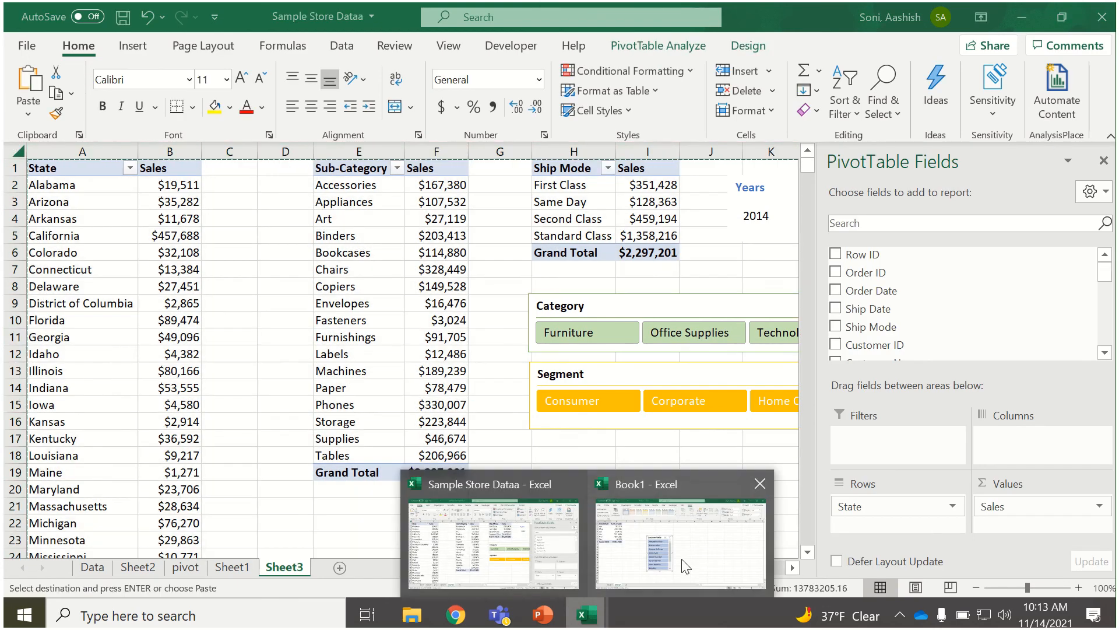
{"action": "left_click", "coordinate": [676, 563]}
{"action": "left_click", "coordinate": [217, 568]}
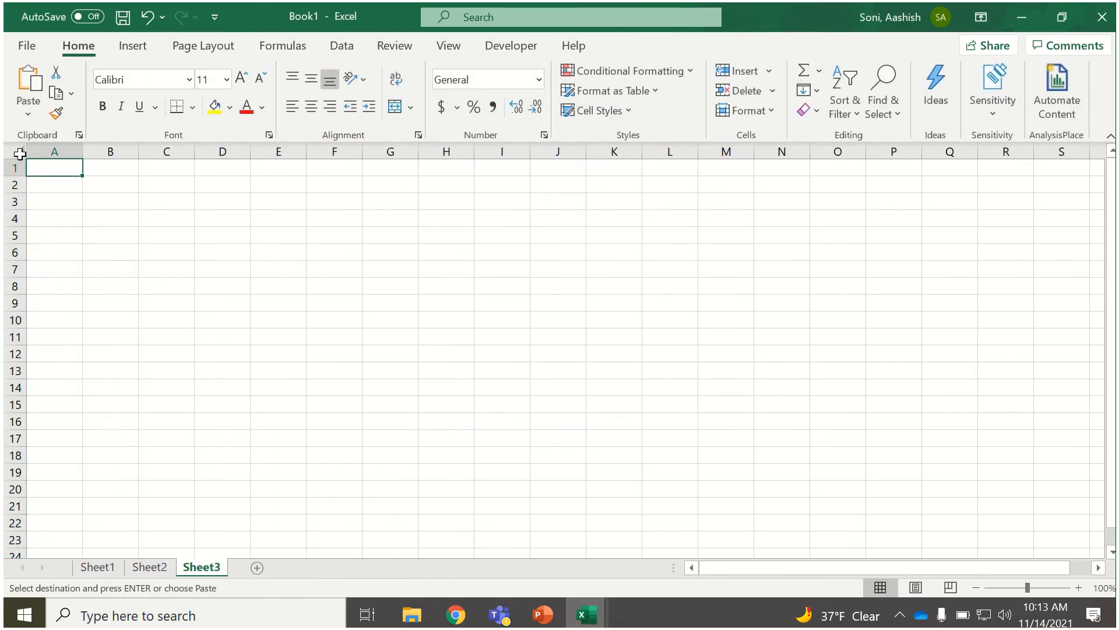
{"action": "left_click", "coordinate": [18, 153]}
{"action": "key", "text": "ctrl+v"}
- Insert an Order ID slicer for the State PivotTable on Sheet3
{"action": "left_click", "coordinate": [199, 271]}
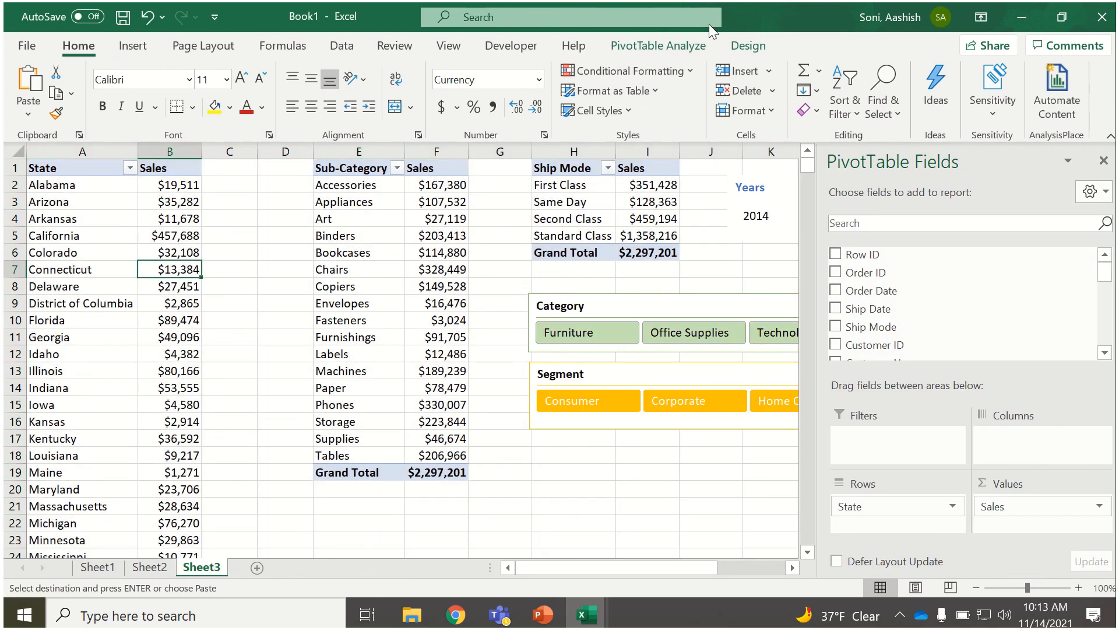
{"action": "left_click", "coordinate": [682, 47]}
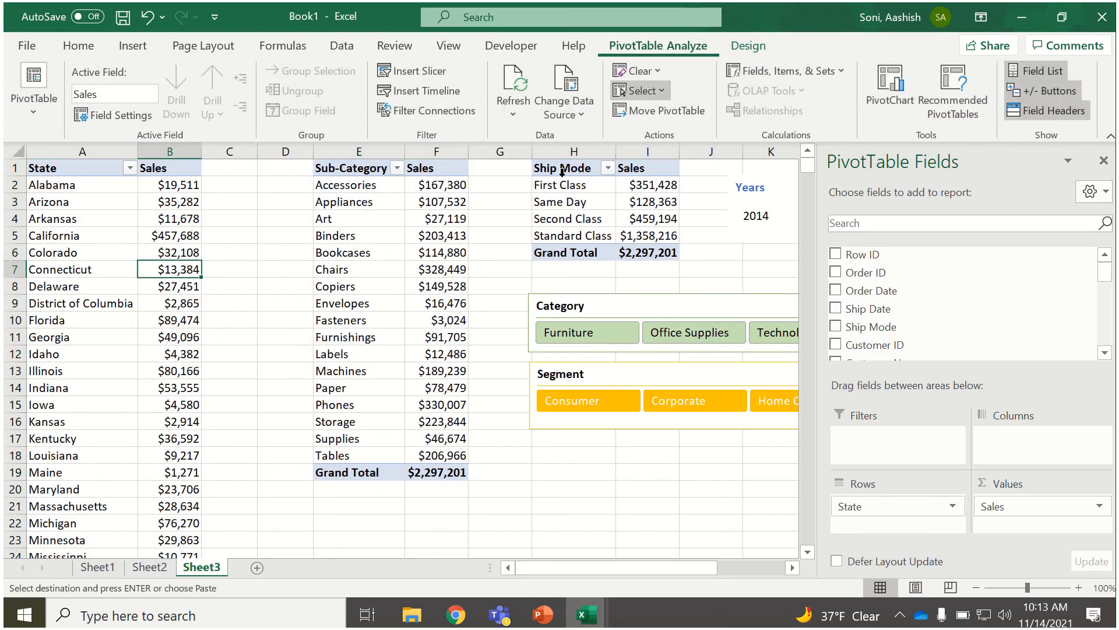
{"action": "left_click", "coordinate": [445, 72]}
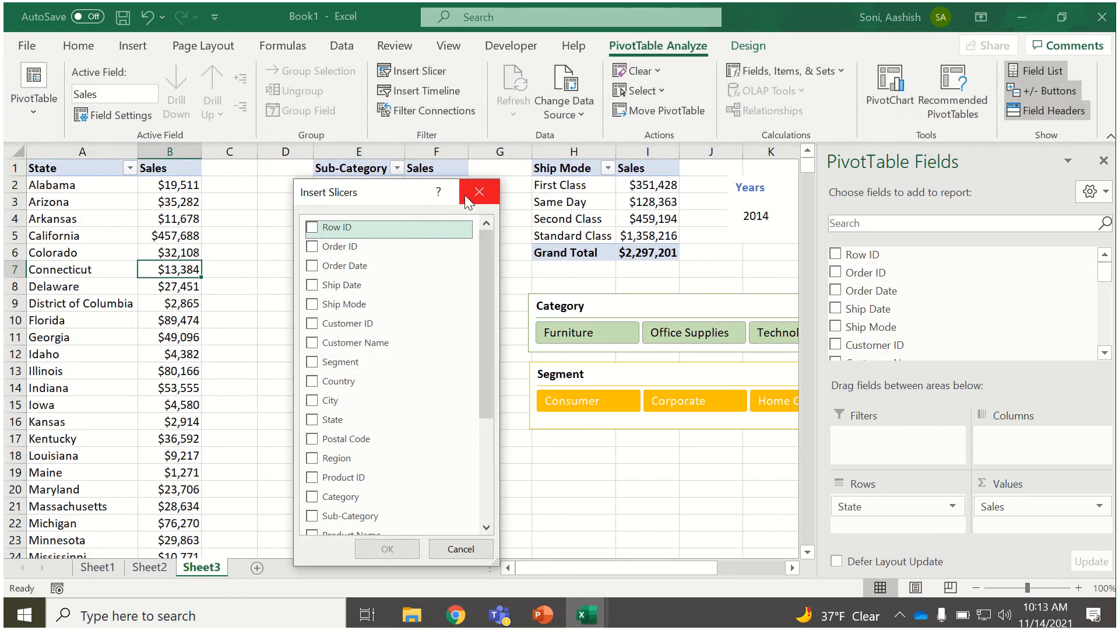
{"action": "left_click", "coordinate": [388, 248]}
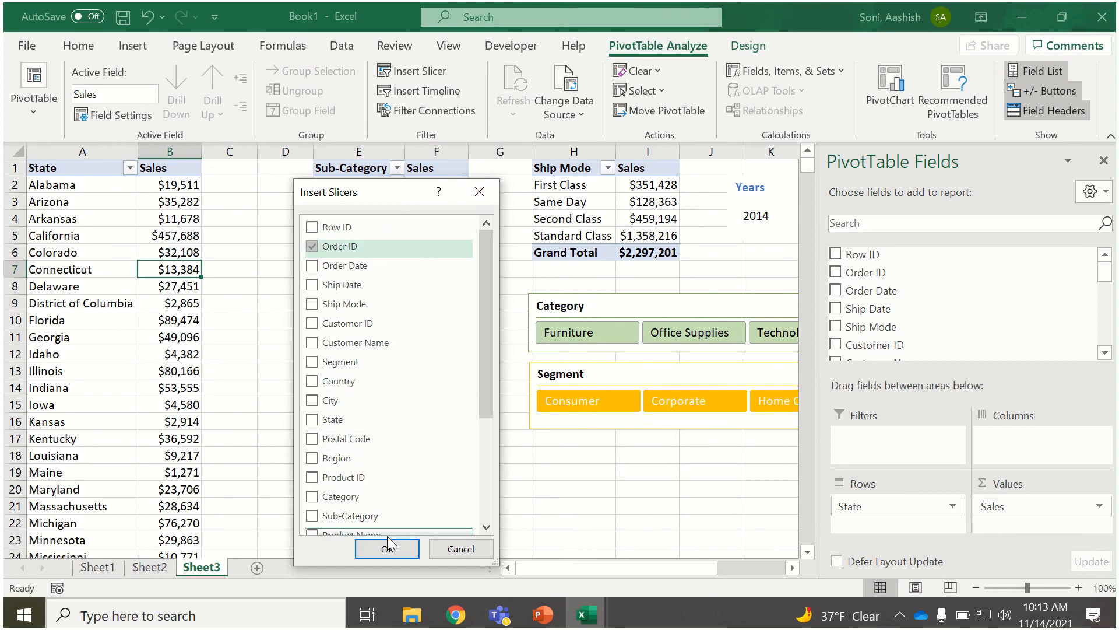
{"action": "left_click", "coordinate": [387, 548]}
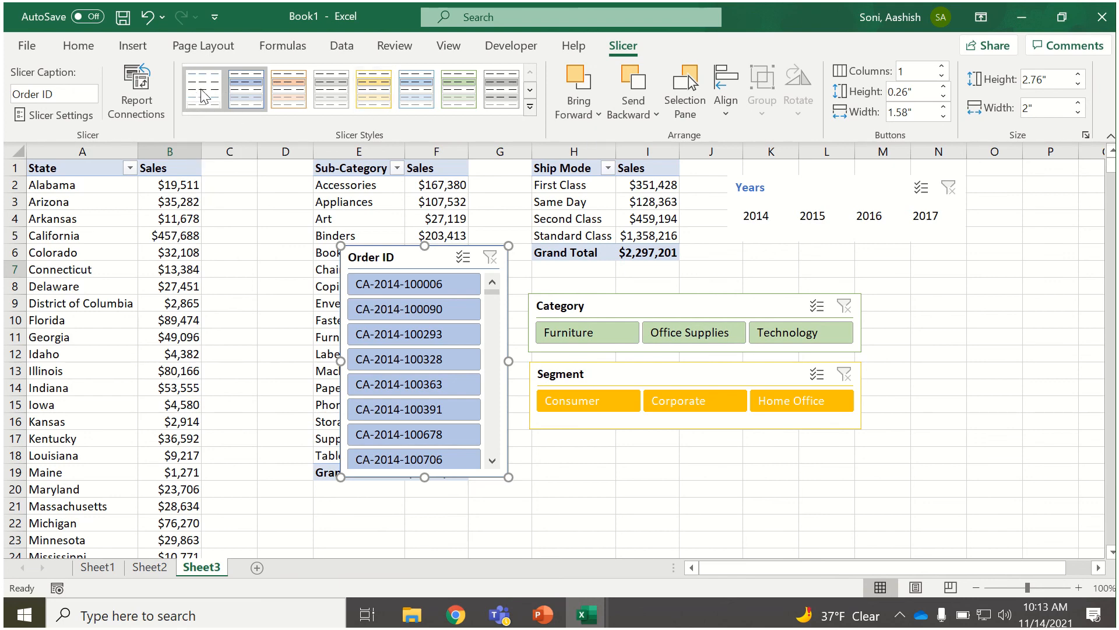
- Apply the custom slicer style to the Order ID slicer and move it beside the Category and Segment slicers, below Years
{"action": "right_click", "coordinate": [244, 104]}
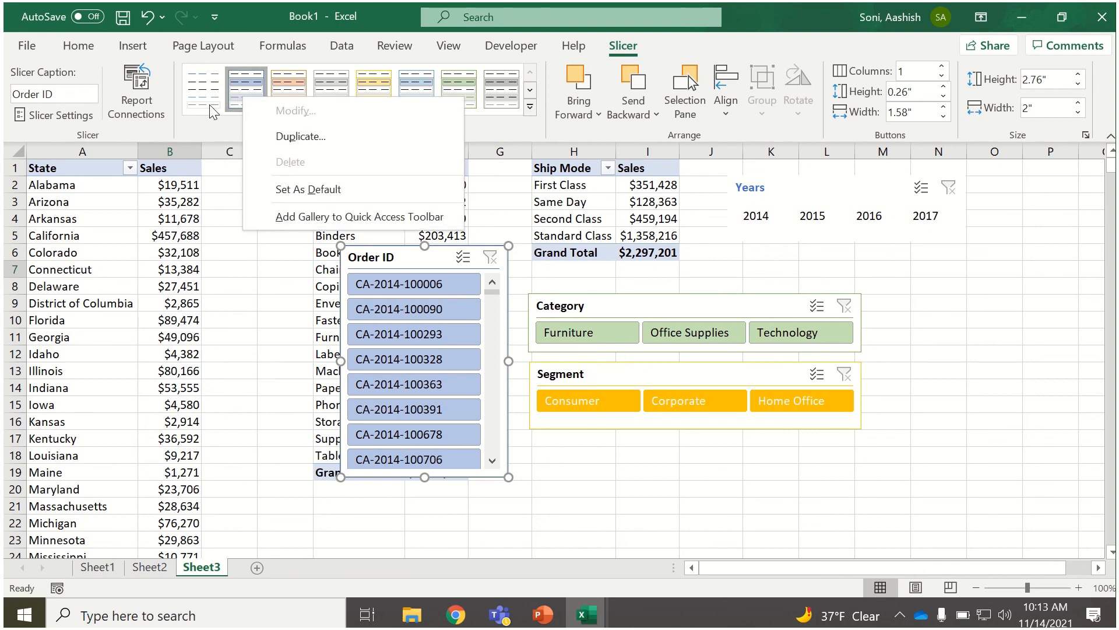
{"action": "key", "text": "Escape"}
{"action": "left_click", "coordinate": [530, 108]}
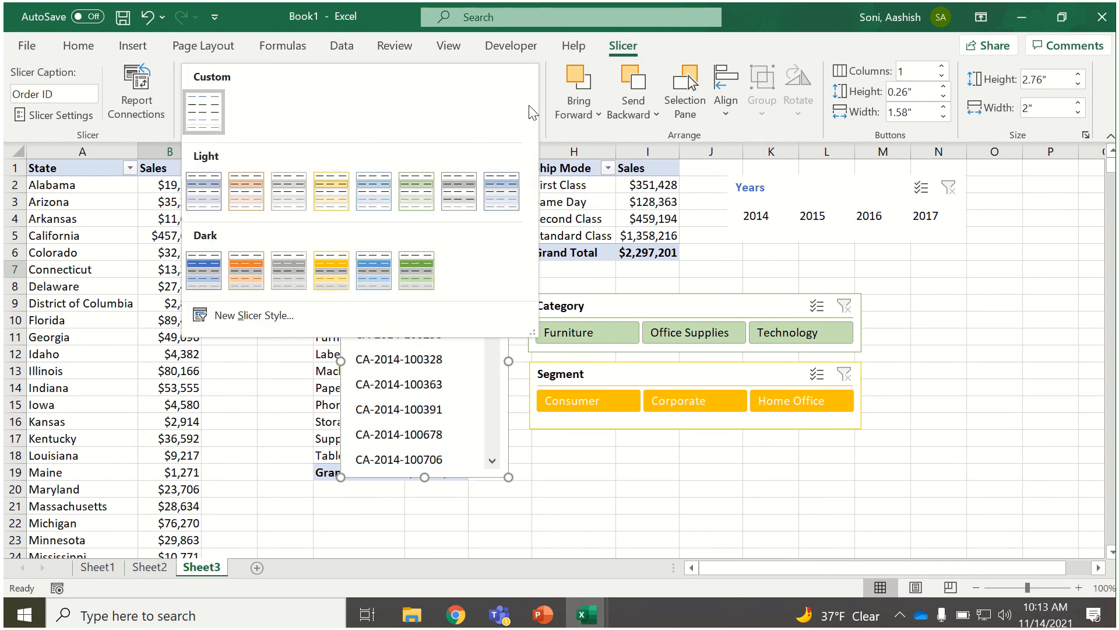
{"action": "left_click", "coordinate": [280, 449]}
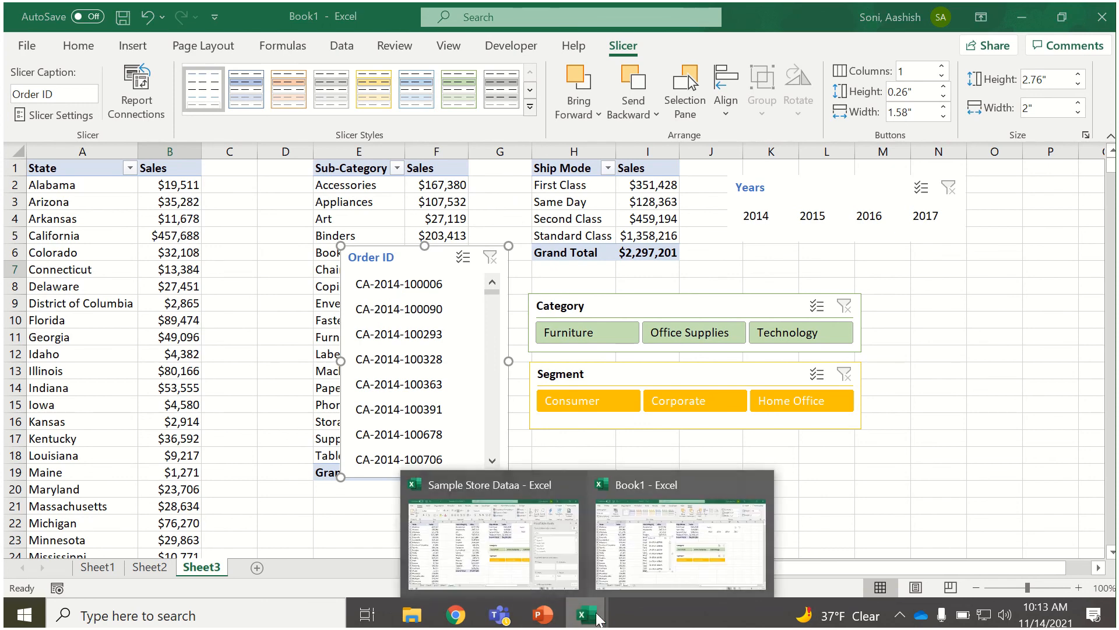
{"action": "left_click_drag", "start_coordinate": [369, 257], "coordinate": [950, 282]}
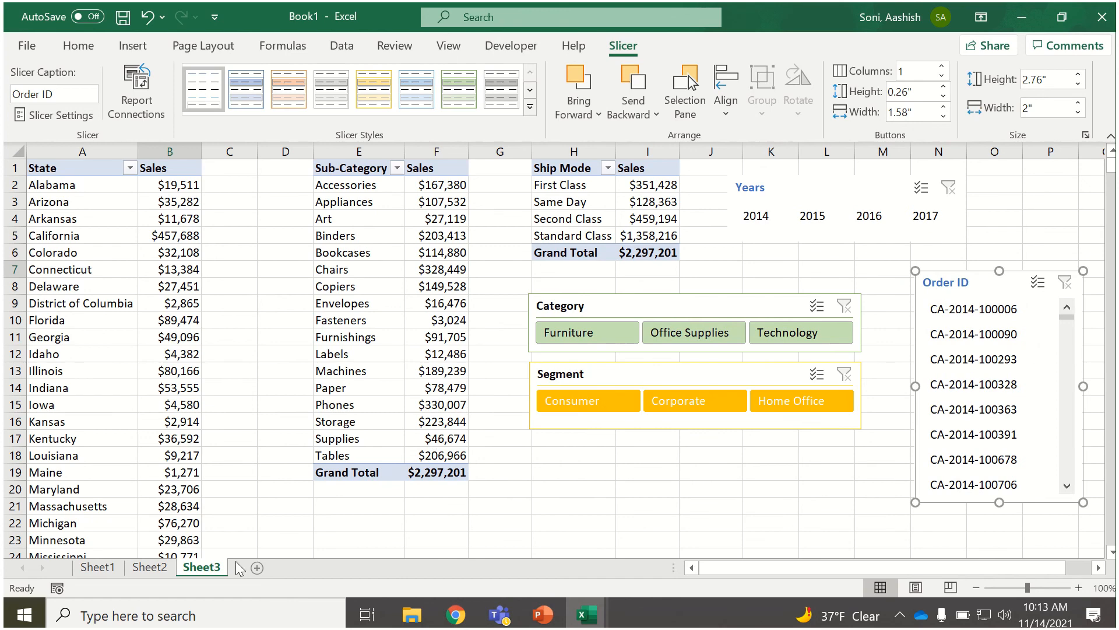
- Delete Sheet3 from Book1
{"action": "right_click", "coordinate": [212, 572]}
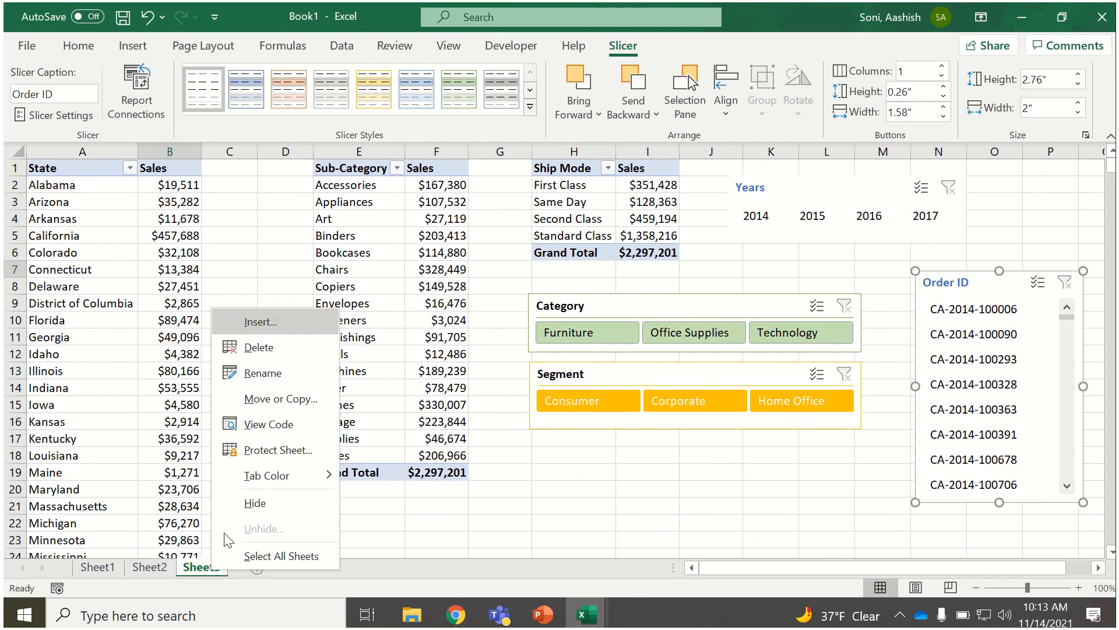
{"action": "left_click", "coordinate": [245, 348]}
{"action": "left_click", "coordinate": [535, 358]}
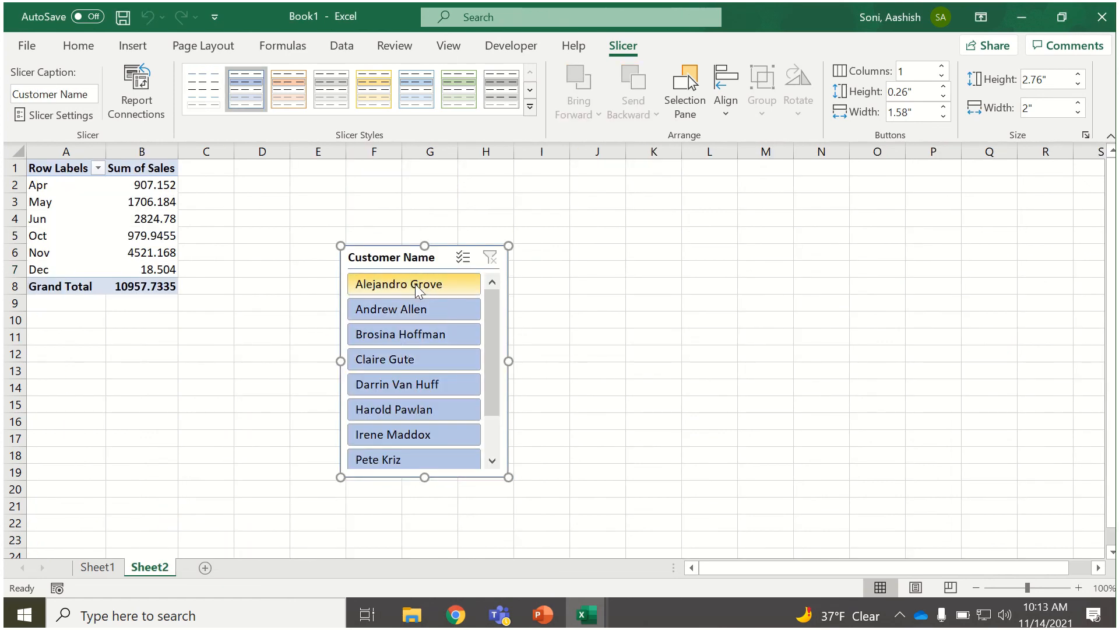